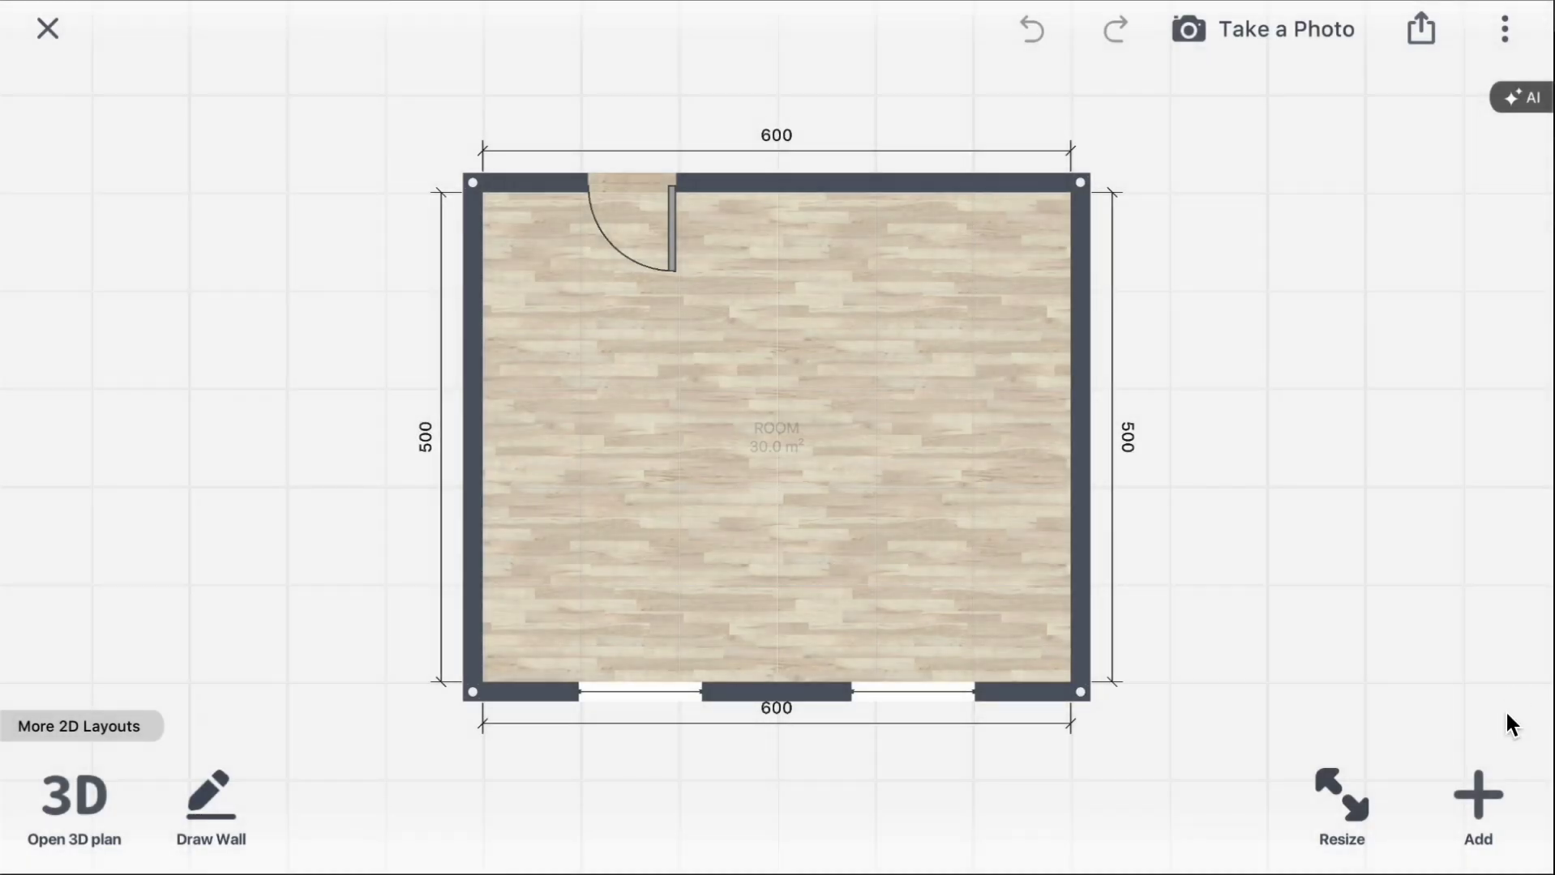
Step: Browse the Seating Furniture, Tables and Chairs, and Bed categories in the furniture catalog
{"action": "left_click", "coordinate": [1476, 793]}
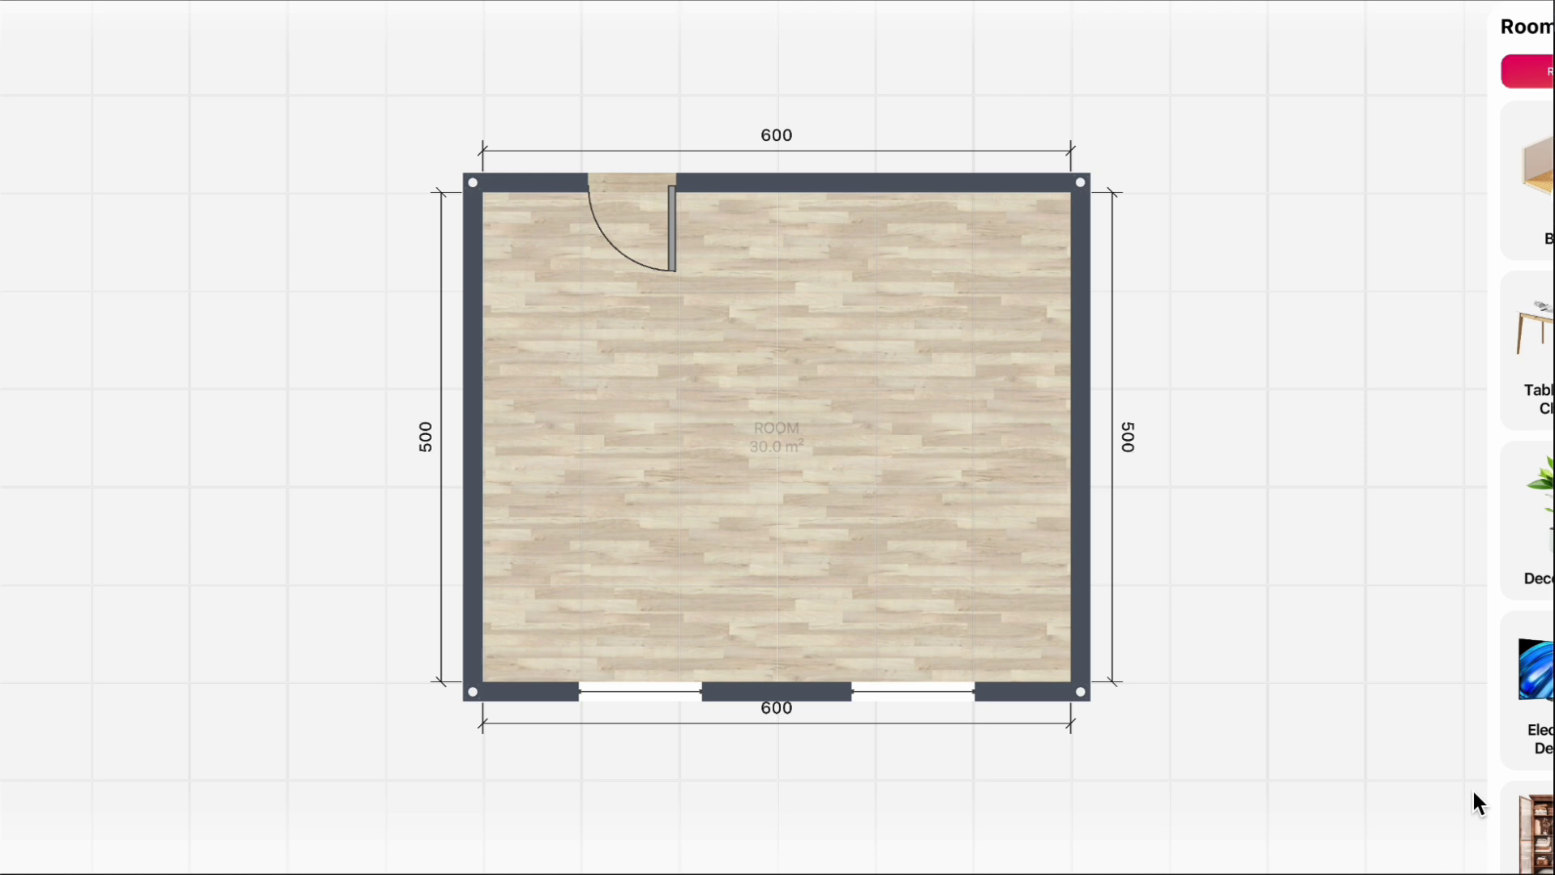
{"action": "scroll", "coordinate": [1493, 382], "scroll_direction": "down", "scroll_amount": 2}
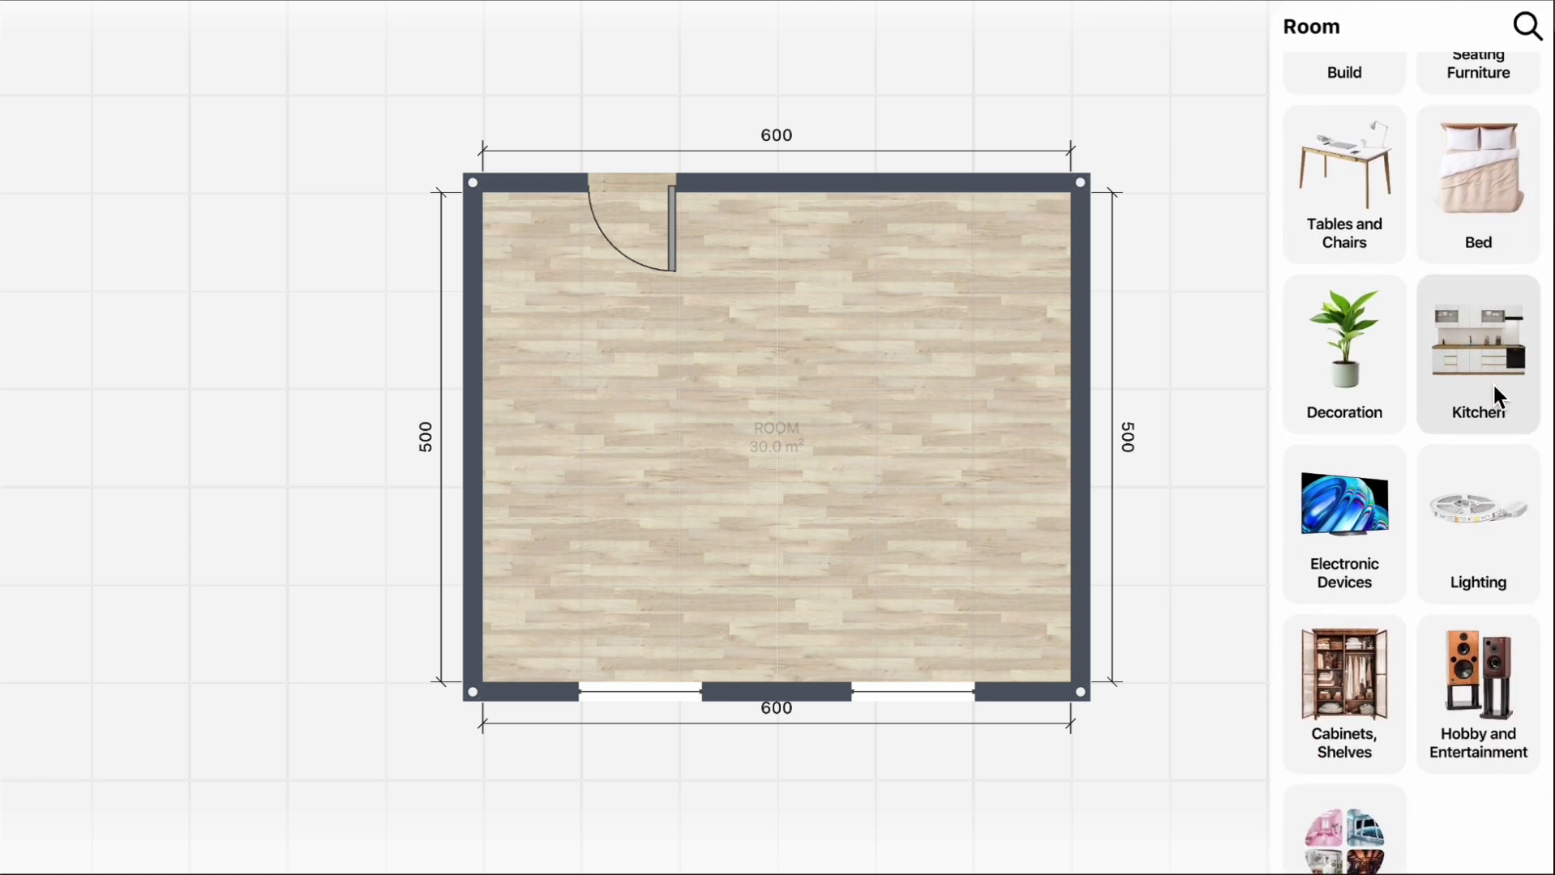
{"action": "scroll", "coordinate": [1493, 382], "scroll_direction": "up", "scroll_amount": 2}
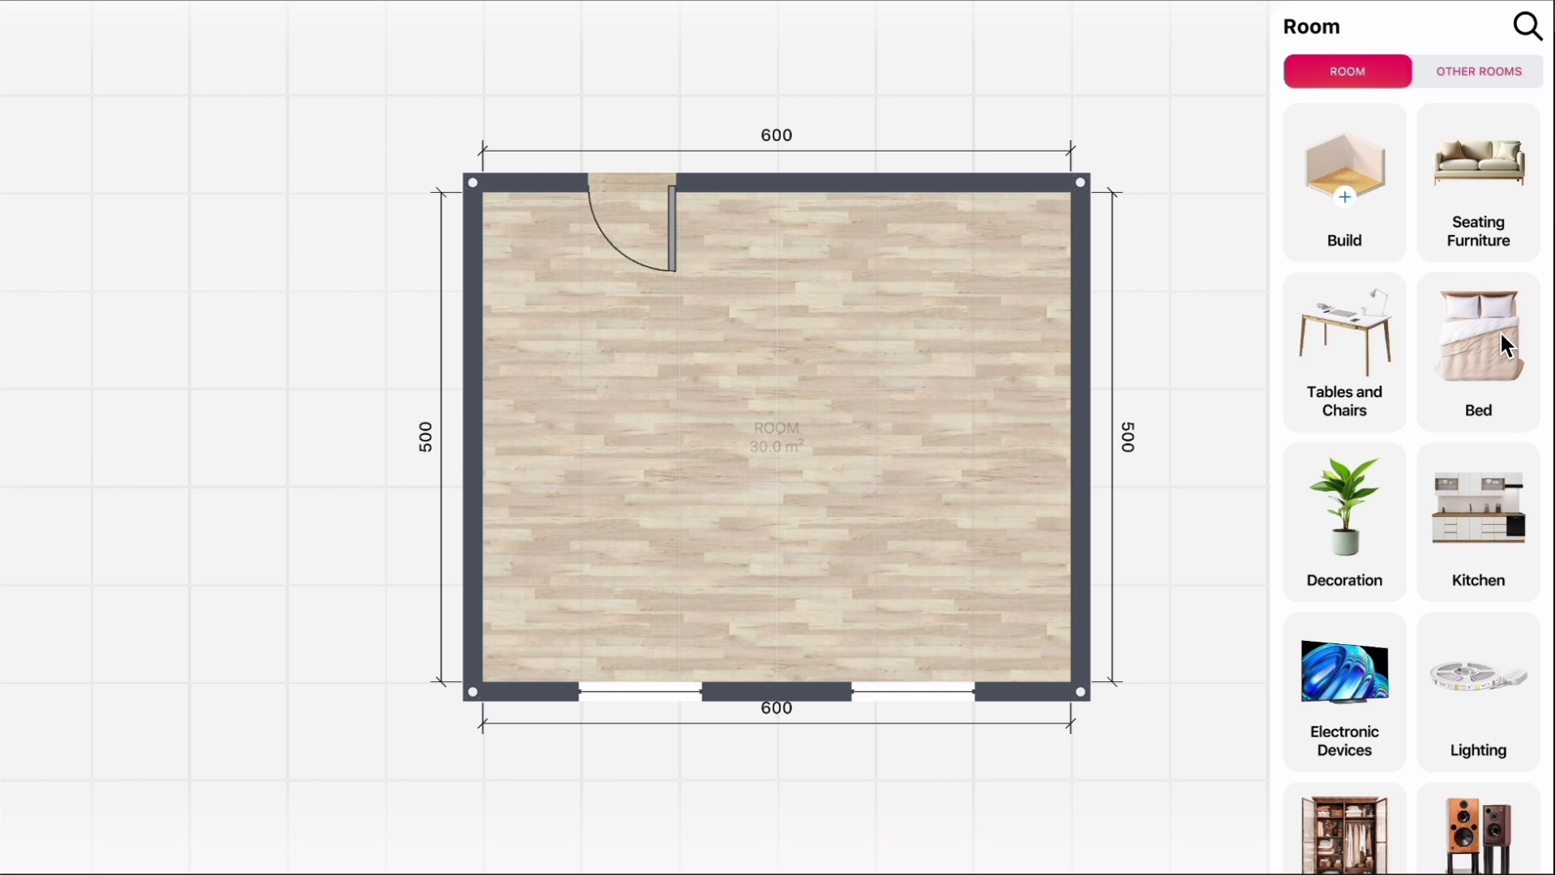
{"action": "left_click", "coordinate": [1506, 148]}
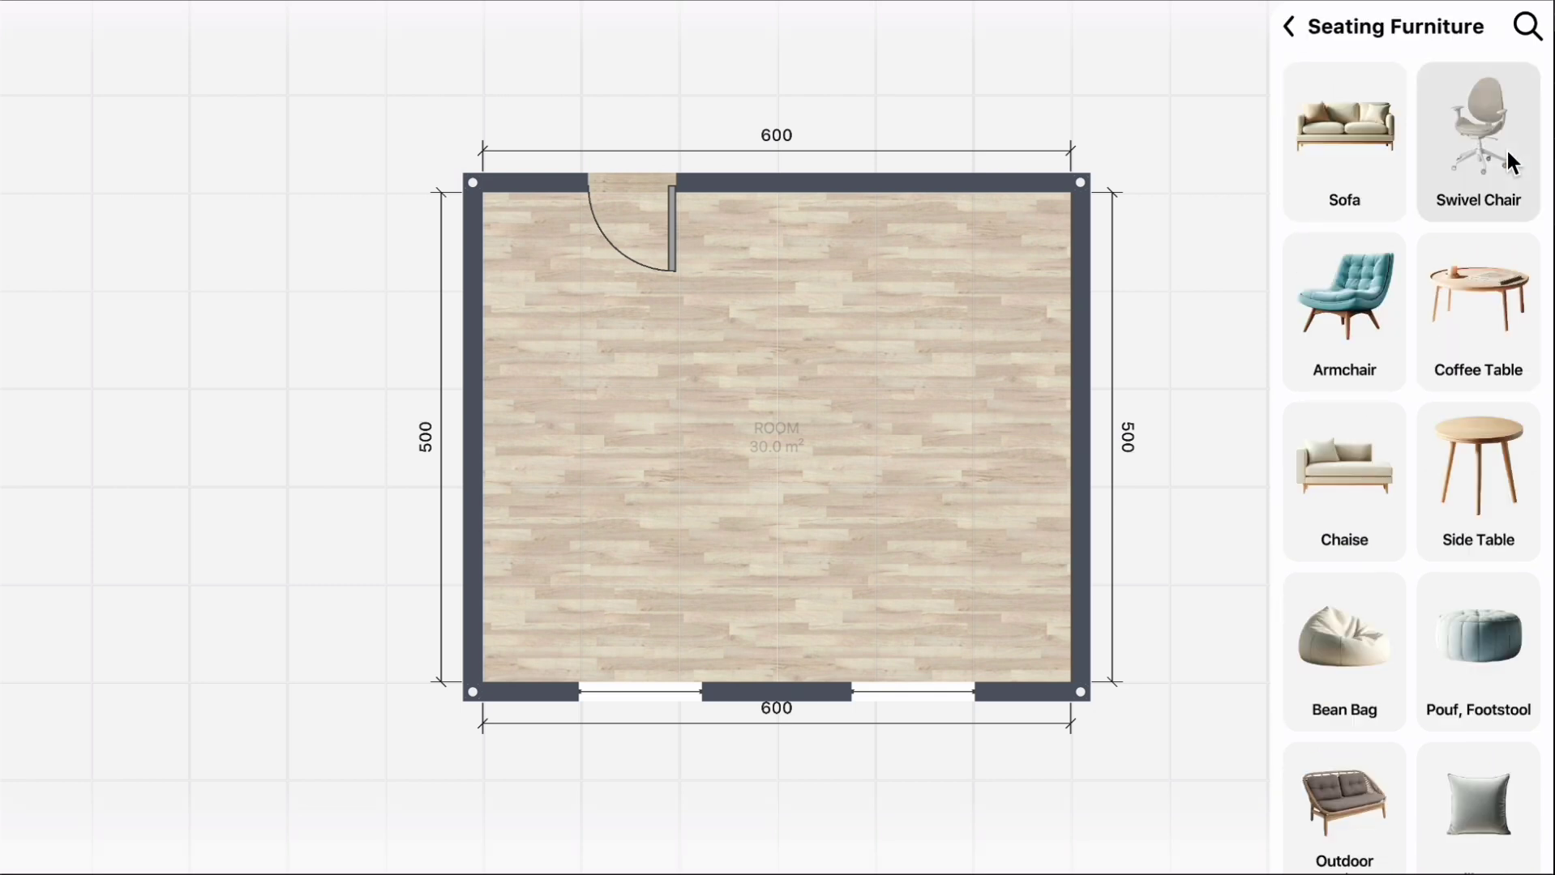
{"action": "scroll", "coordinate": [1447, 694], "scroll_direction": "down", "scroll_amount": 3}
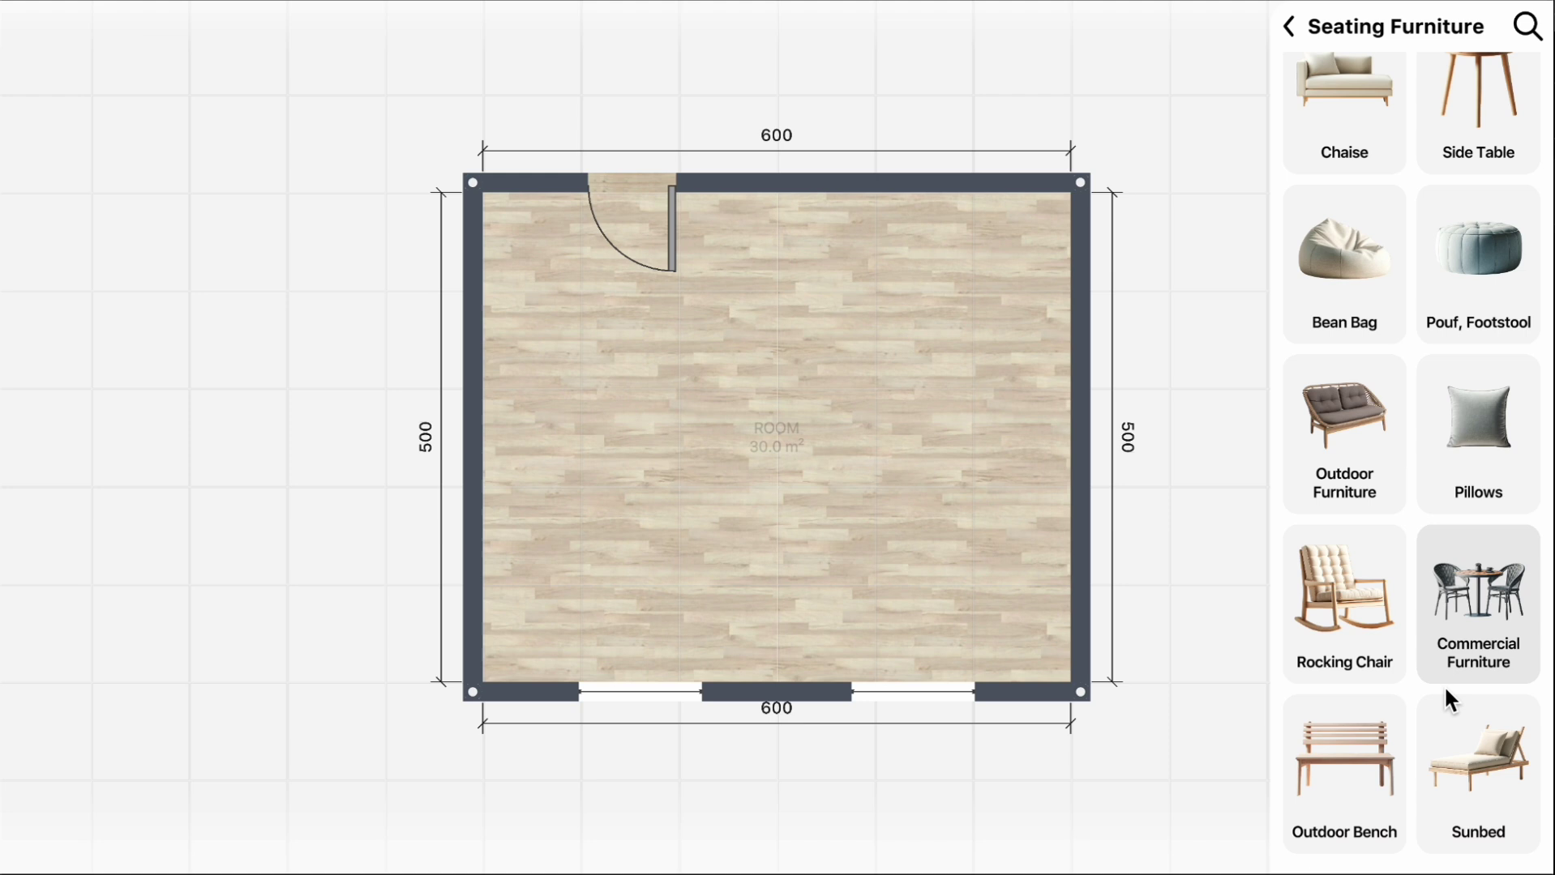
{"action": "scroll", "coordinate": [1447, 694], "scroll_direction": "up", "scroll_amount": 2}
{"action": "scroll", "coordinate": [1445, 686], "scroll_direction": "up", "scroll_amount": 2}
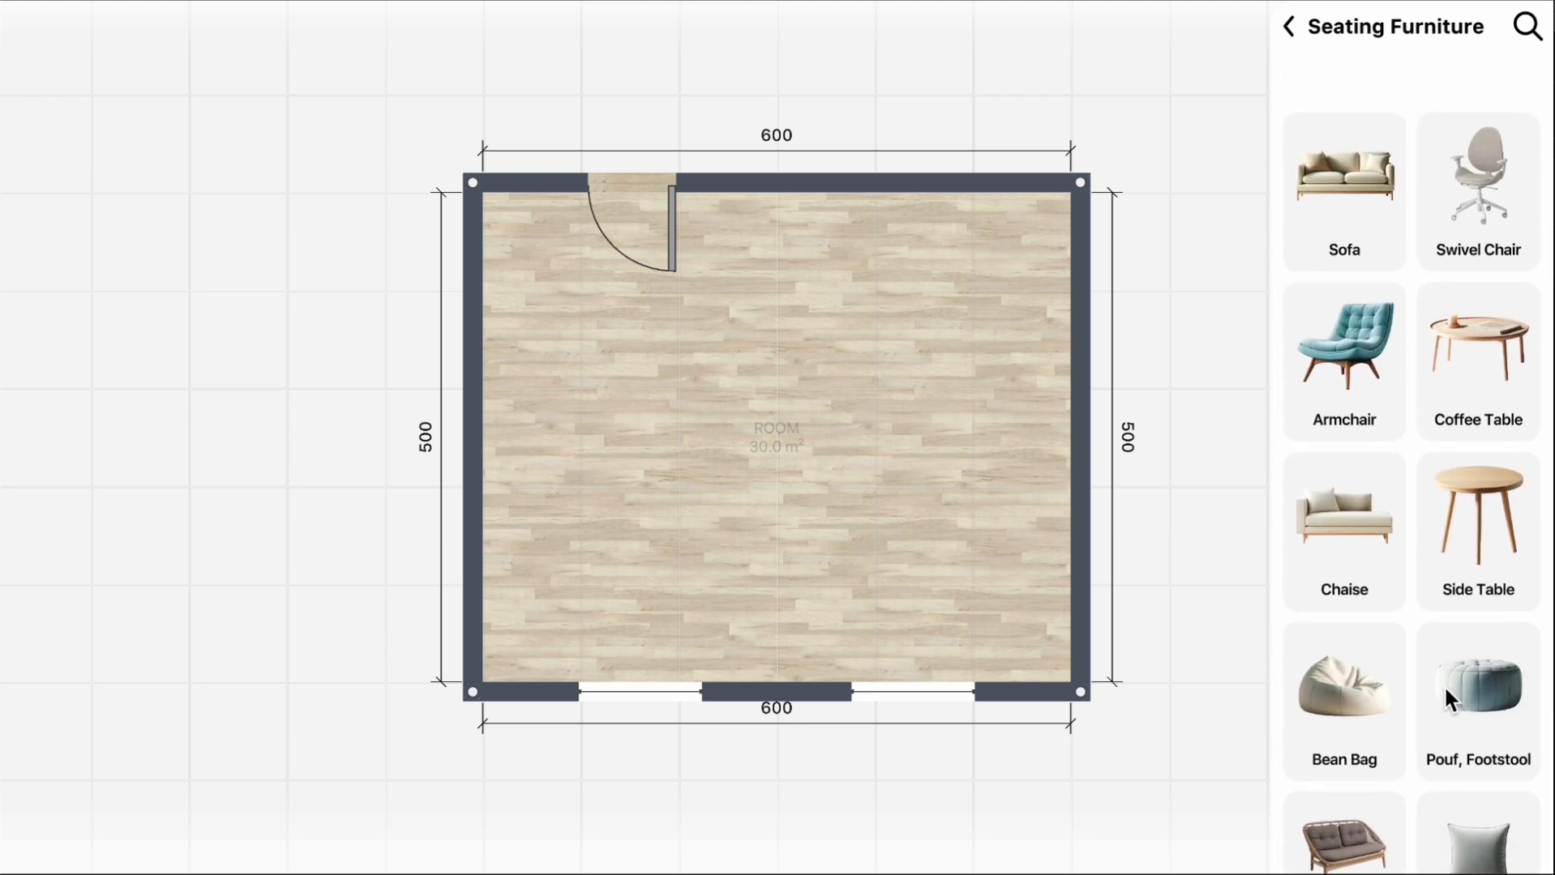
{"action": "left_click", "coordinate": [1291, 27]}
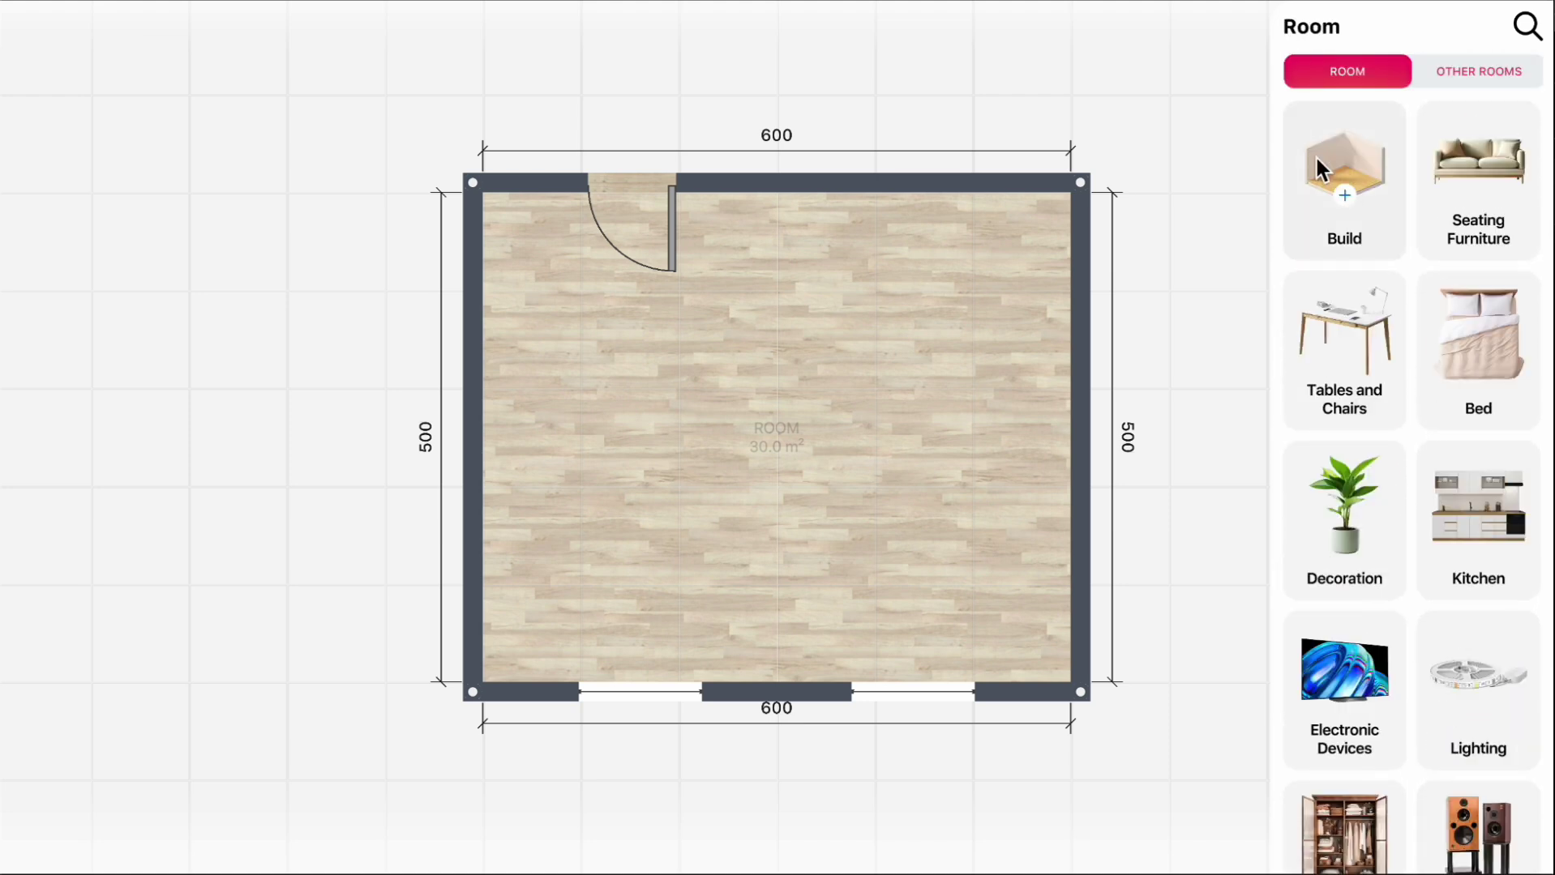
{"action": "left_click", "coordinate": [1336, 369]}
{"action": "scroll", "coordinate": [1337, 369], "scroll_direction": "down", "scroll_amount": 2}
{"action": "scroll", "coordinate": [1337, 370], "scroll_direction": "down", "scroll_amount": 2}
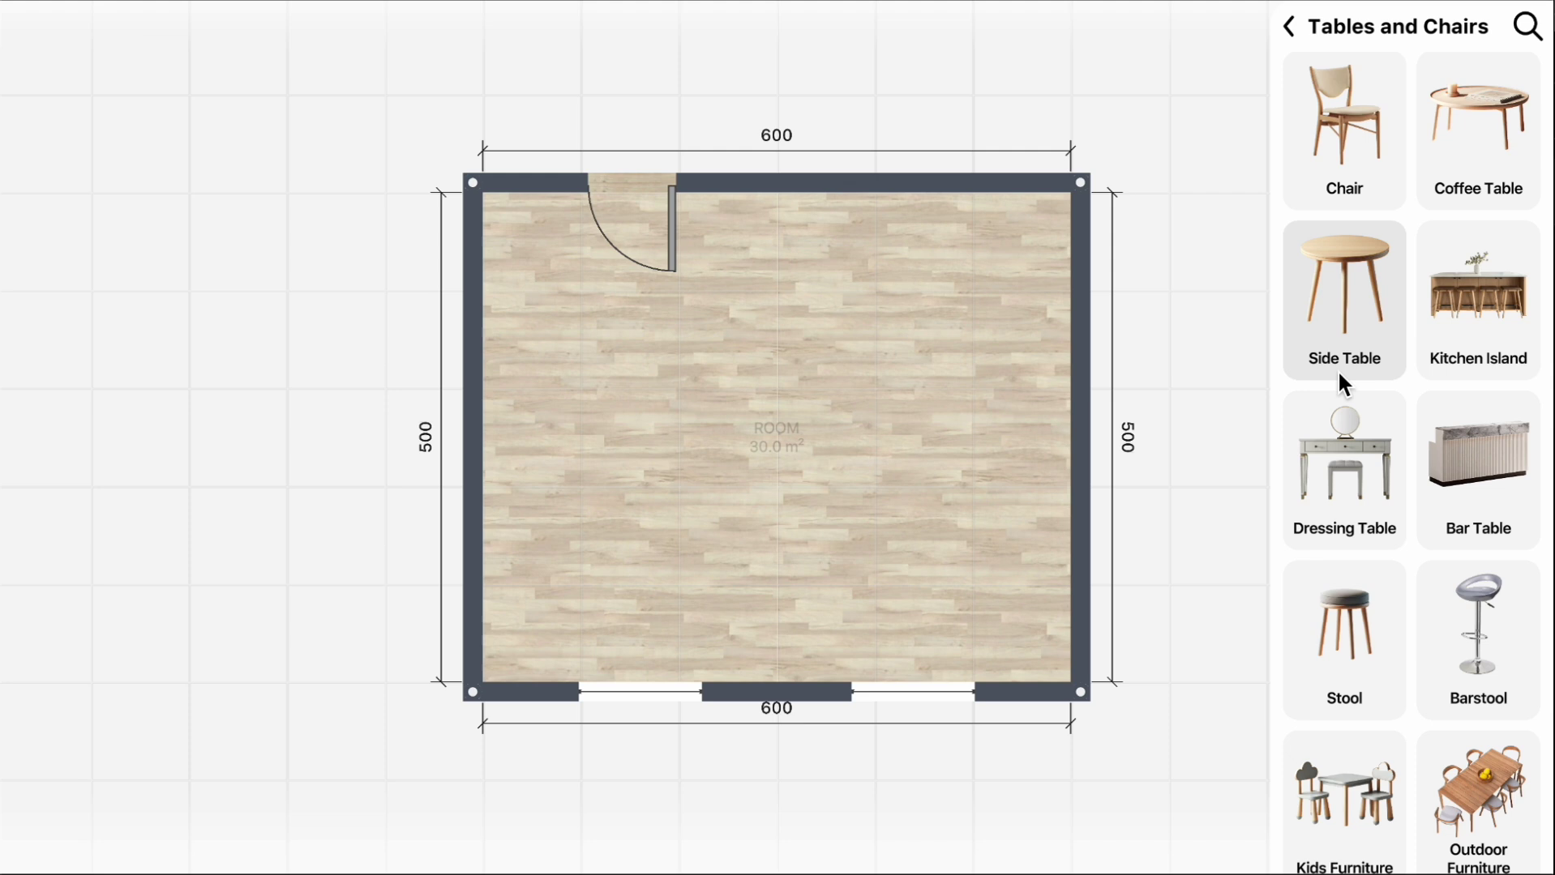
{"action": "scroll", "coordinate": [1337, 370], "scroll_direction": "down", "scroll_amount": 2}
{"action": "scroll", "coordinate": [1338, 373], "scroll_direction": "down", "scroll_amount": 1}
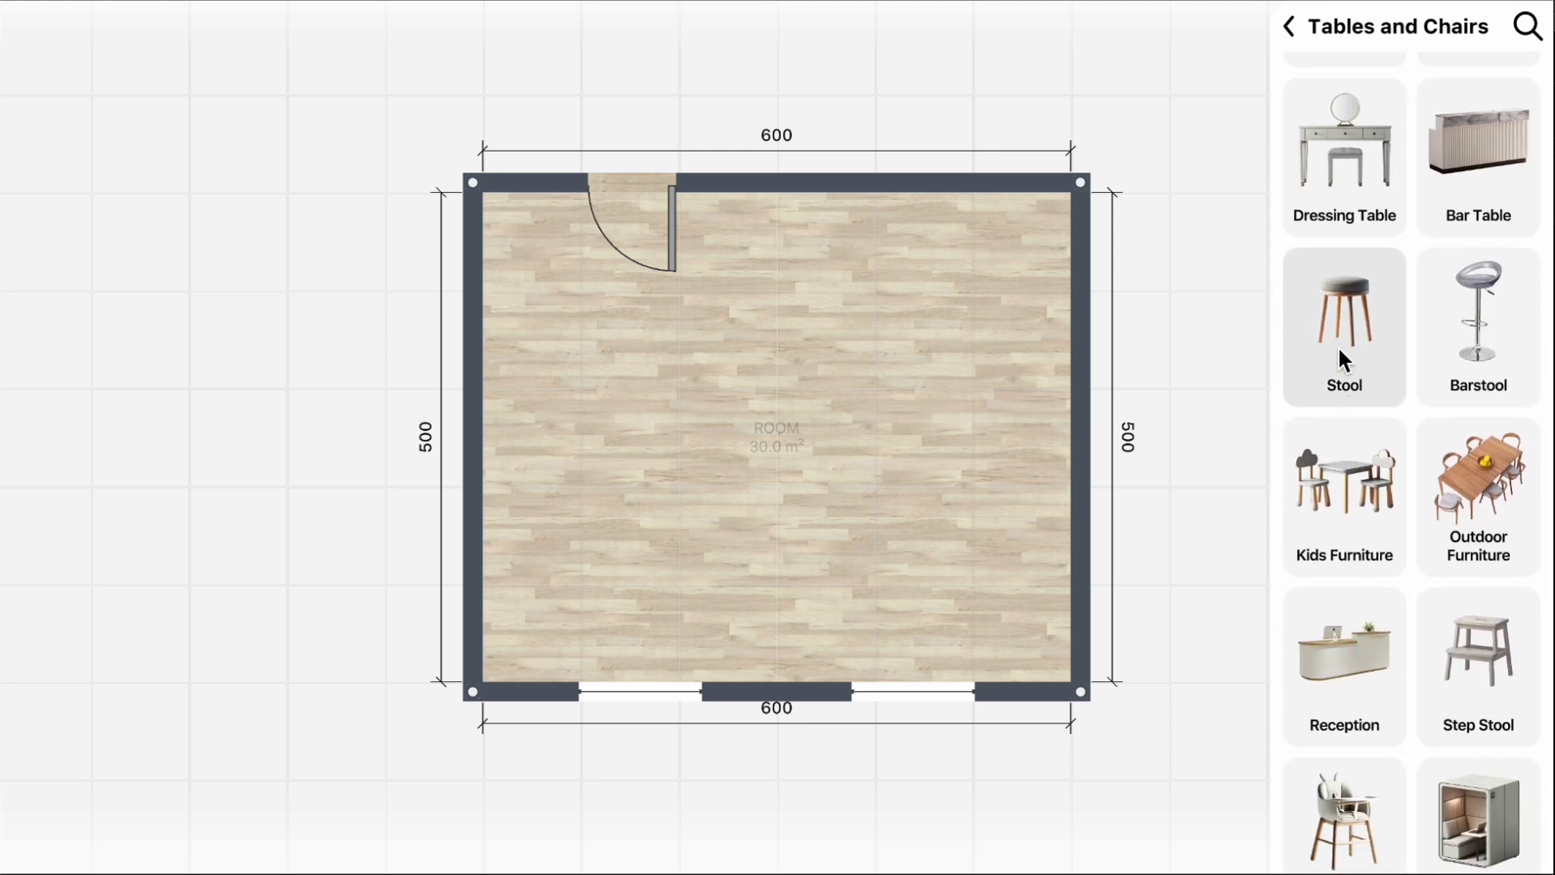
{"action": "left_click", "coordinate": [1297, 27]}
{"action": "left_click", "coordinate": [1462, 311]}
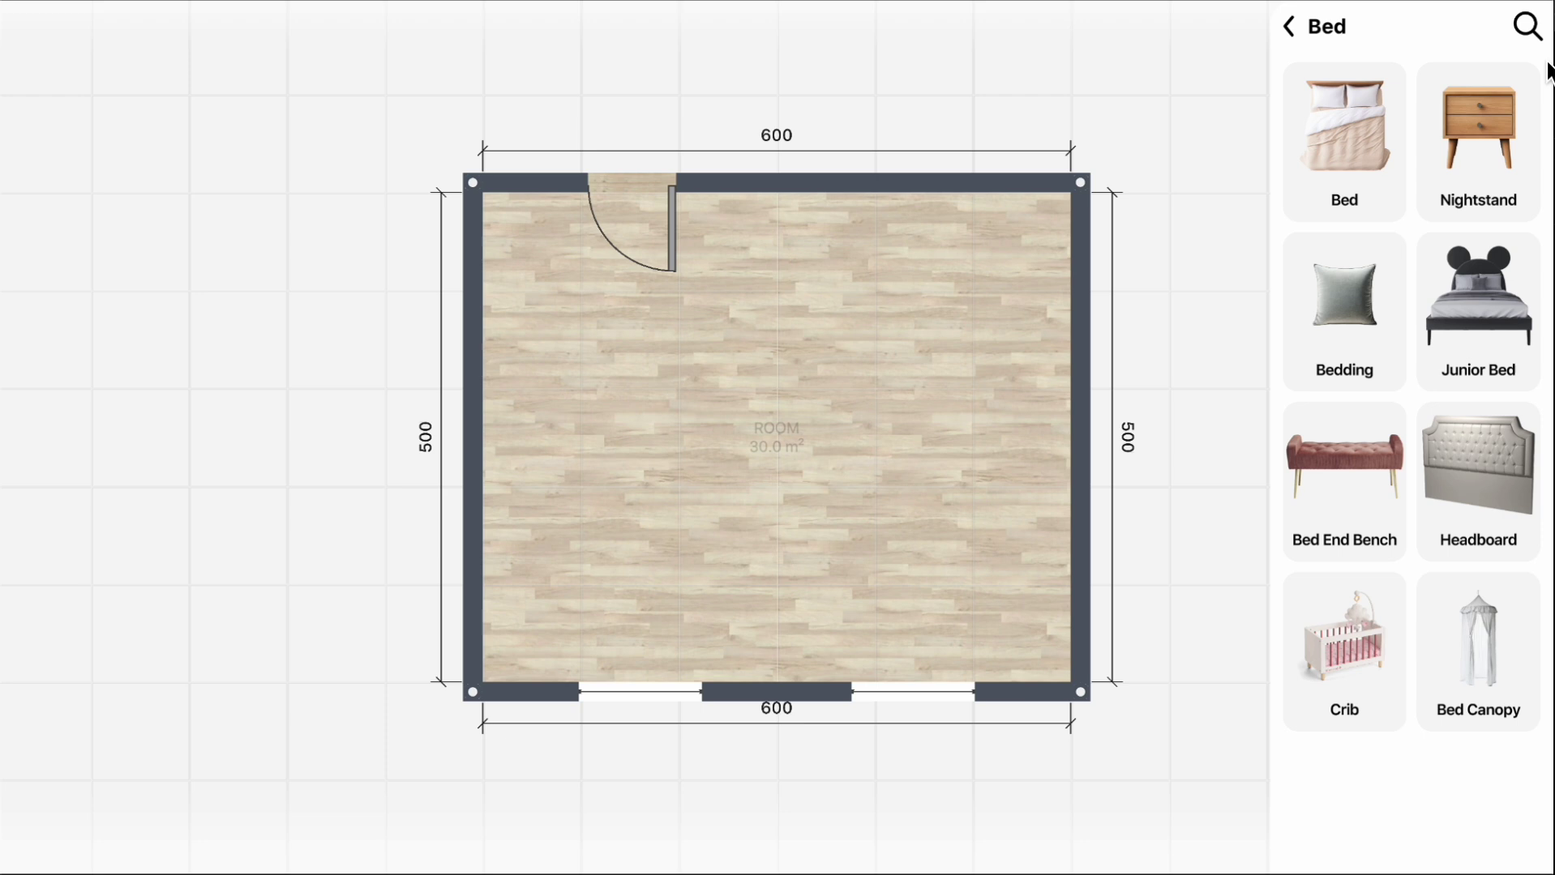
{"action": "left_click", "coordinate": [1288, 26]}
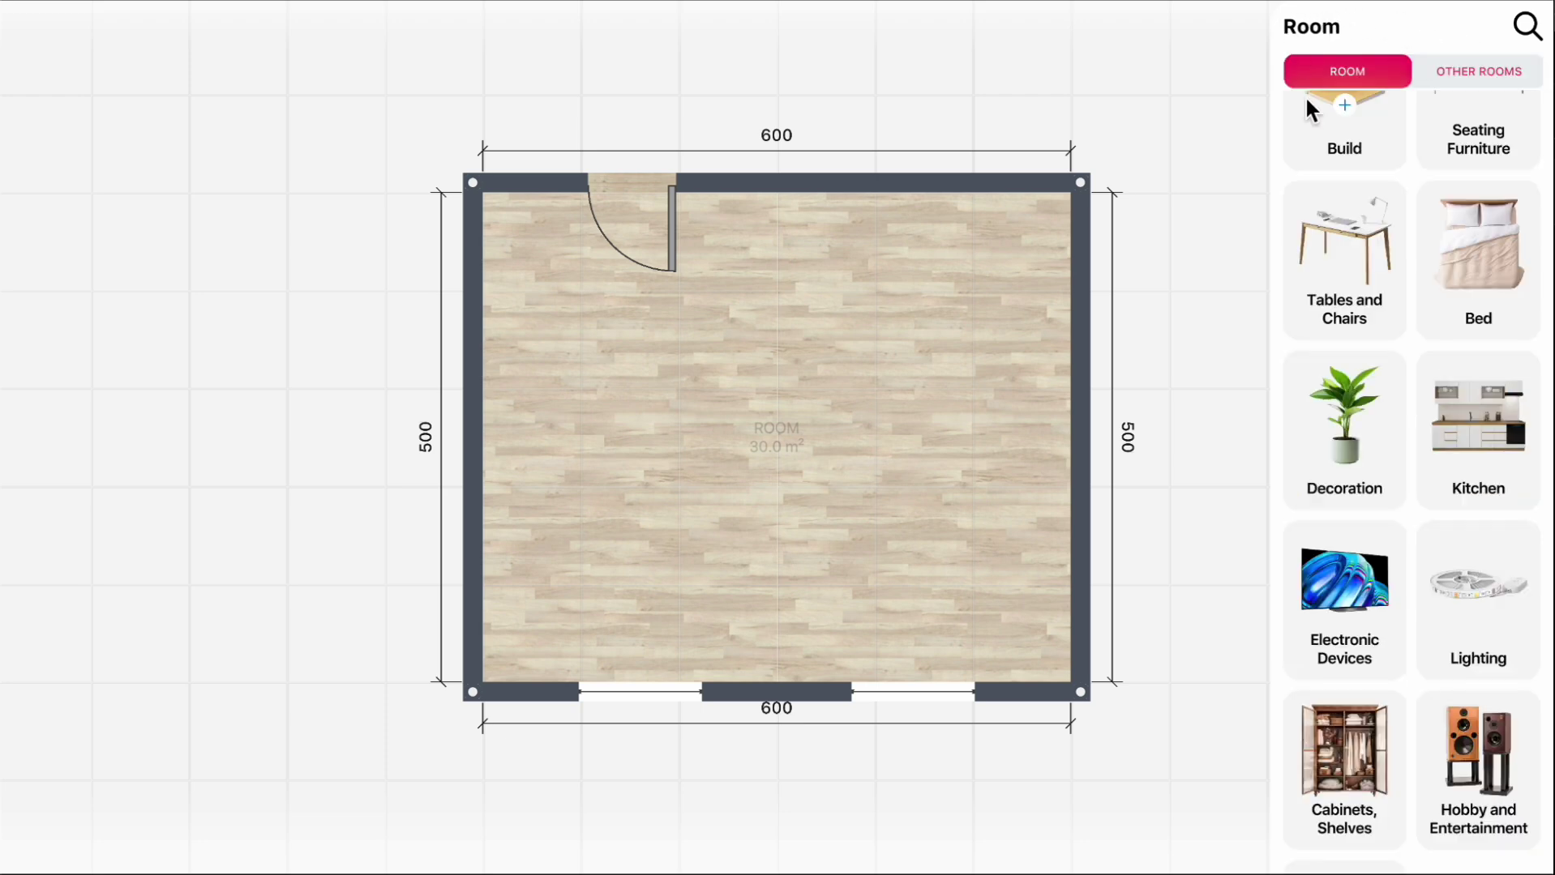
{"action": "left_click", "coordinate": [1393, 440]}
{"action": "scroll", "coordinate": [1389, 428], "scroll_direction": "down", "scroll_amount": 3}
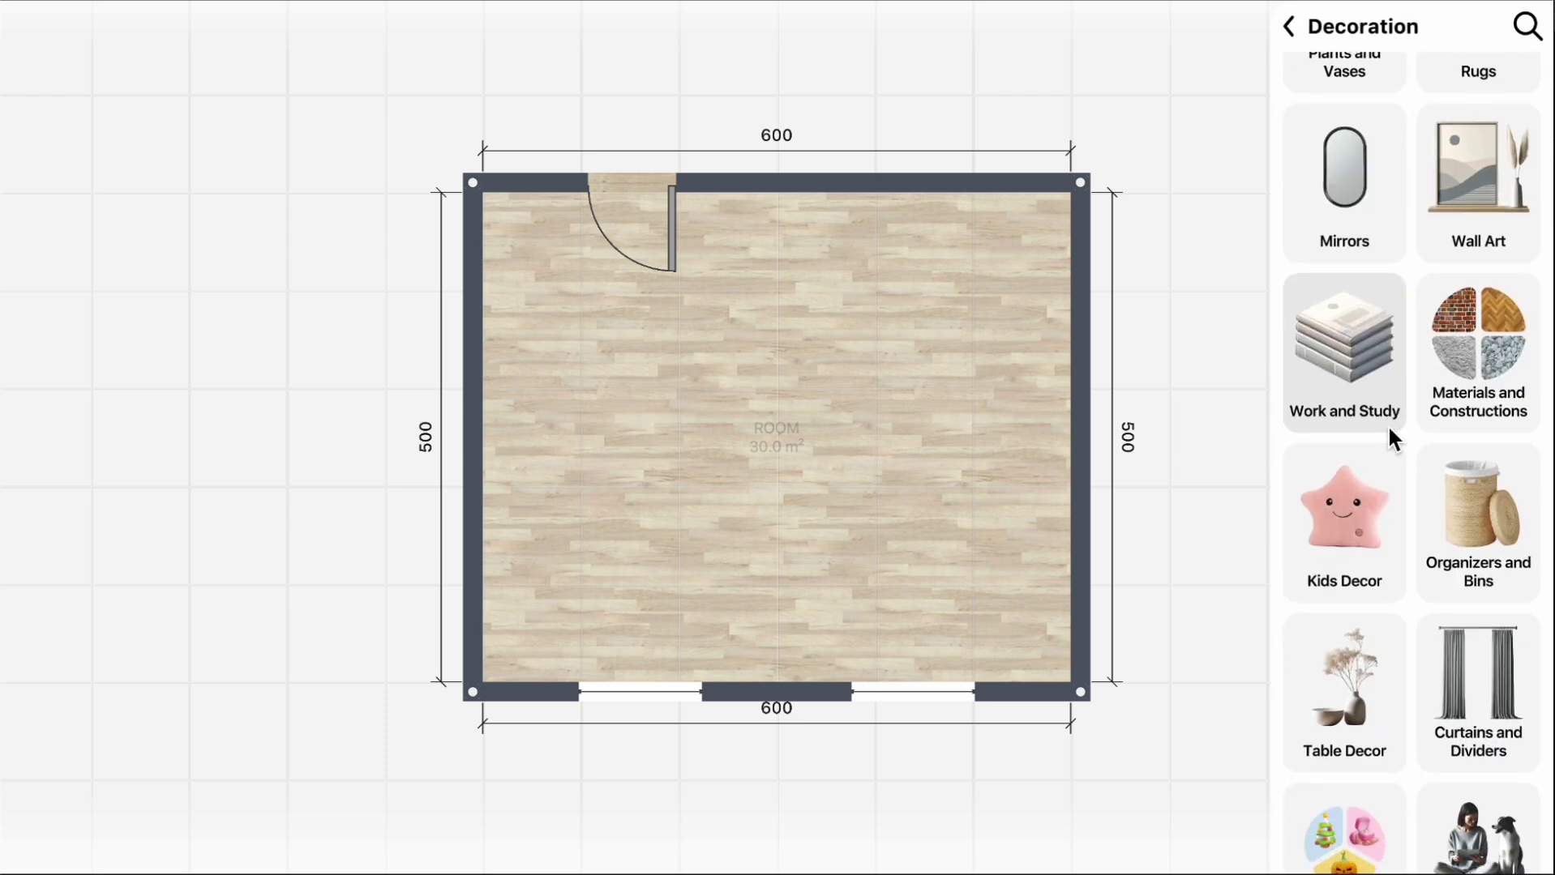
{"action": "left_click", "coordinate": [1440, 421]}
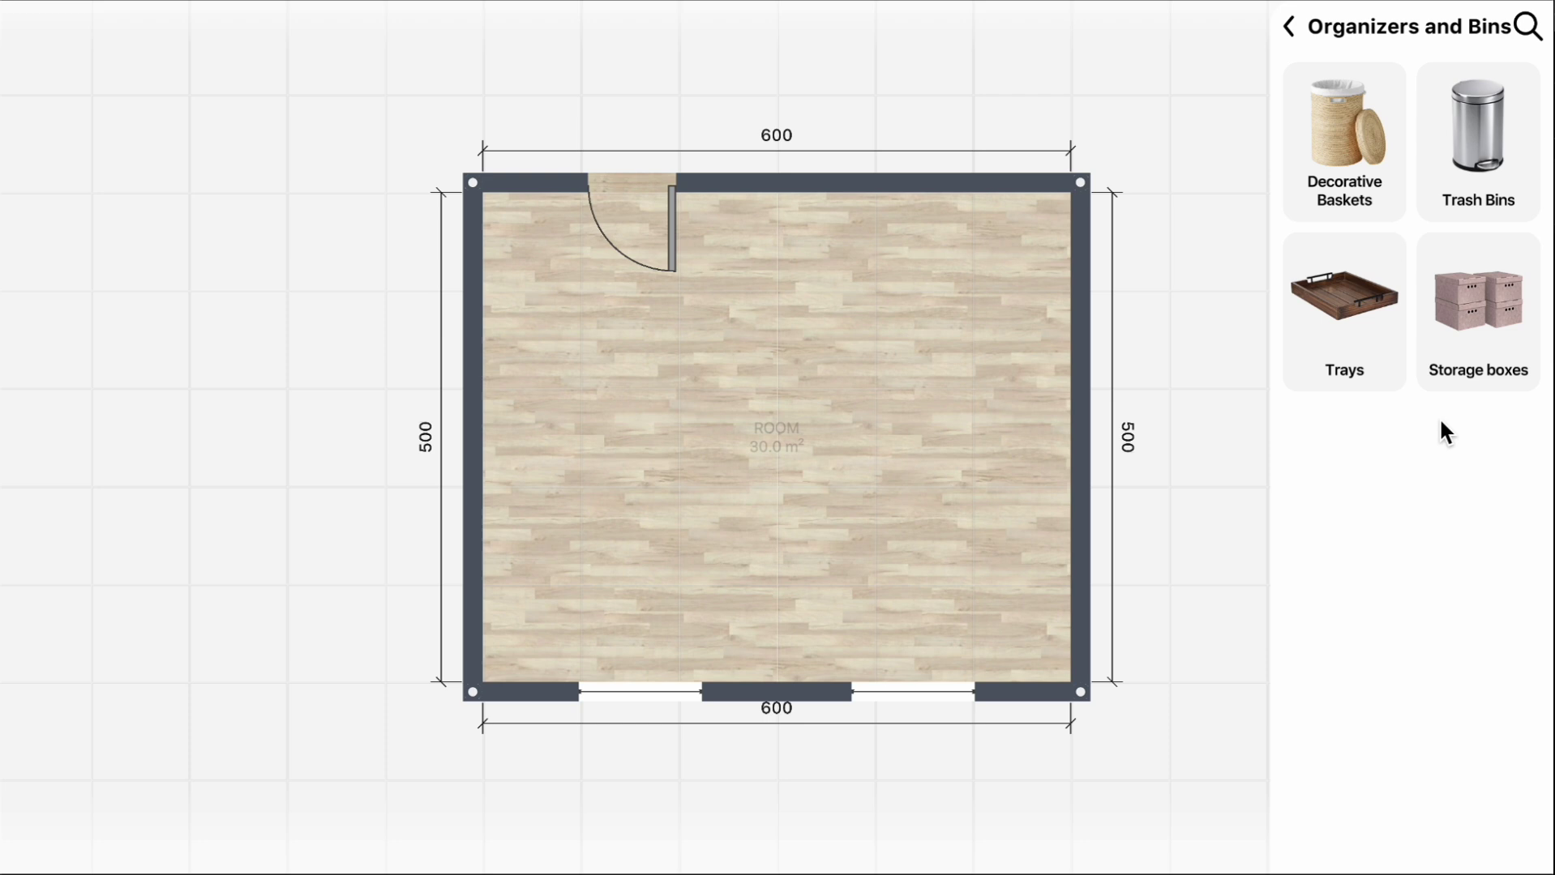
{"action": "left_click", "coordinate": [1300, 34]}
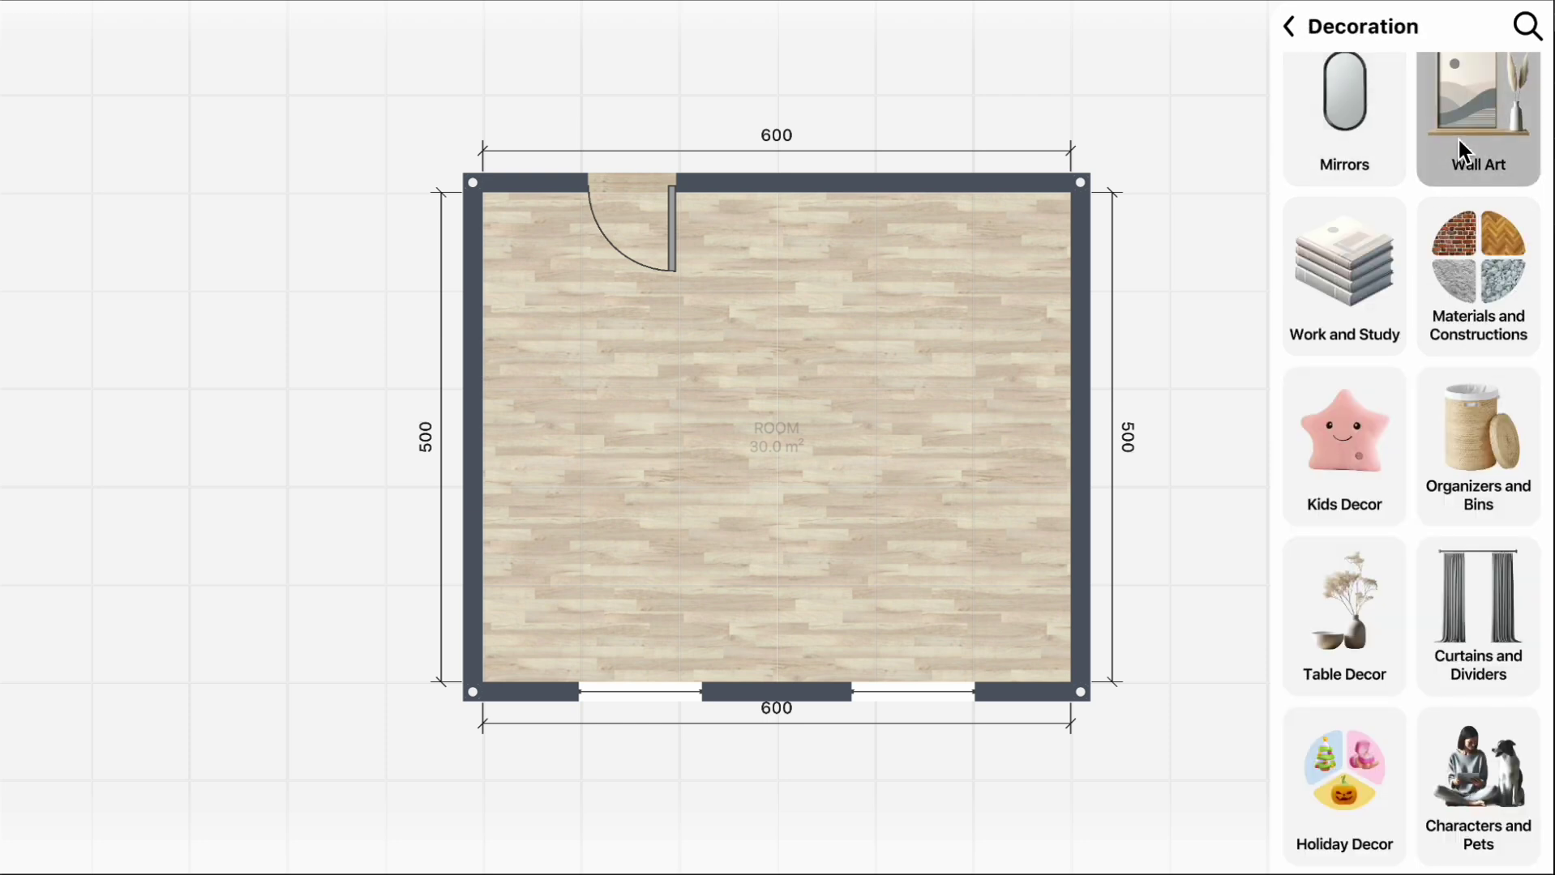
{"action": "left_click", "coordinate": [1457, 136]}
{"action": "left_click", "coordinate": [1284, 17]}
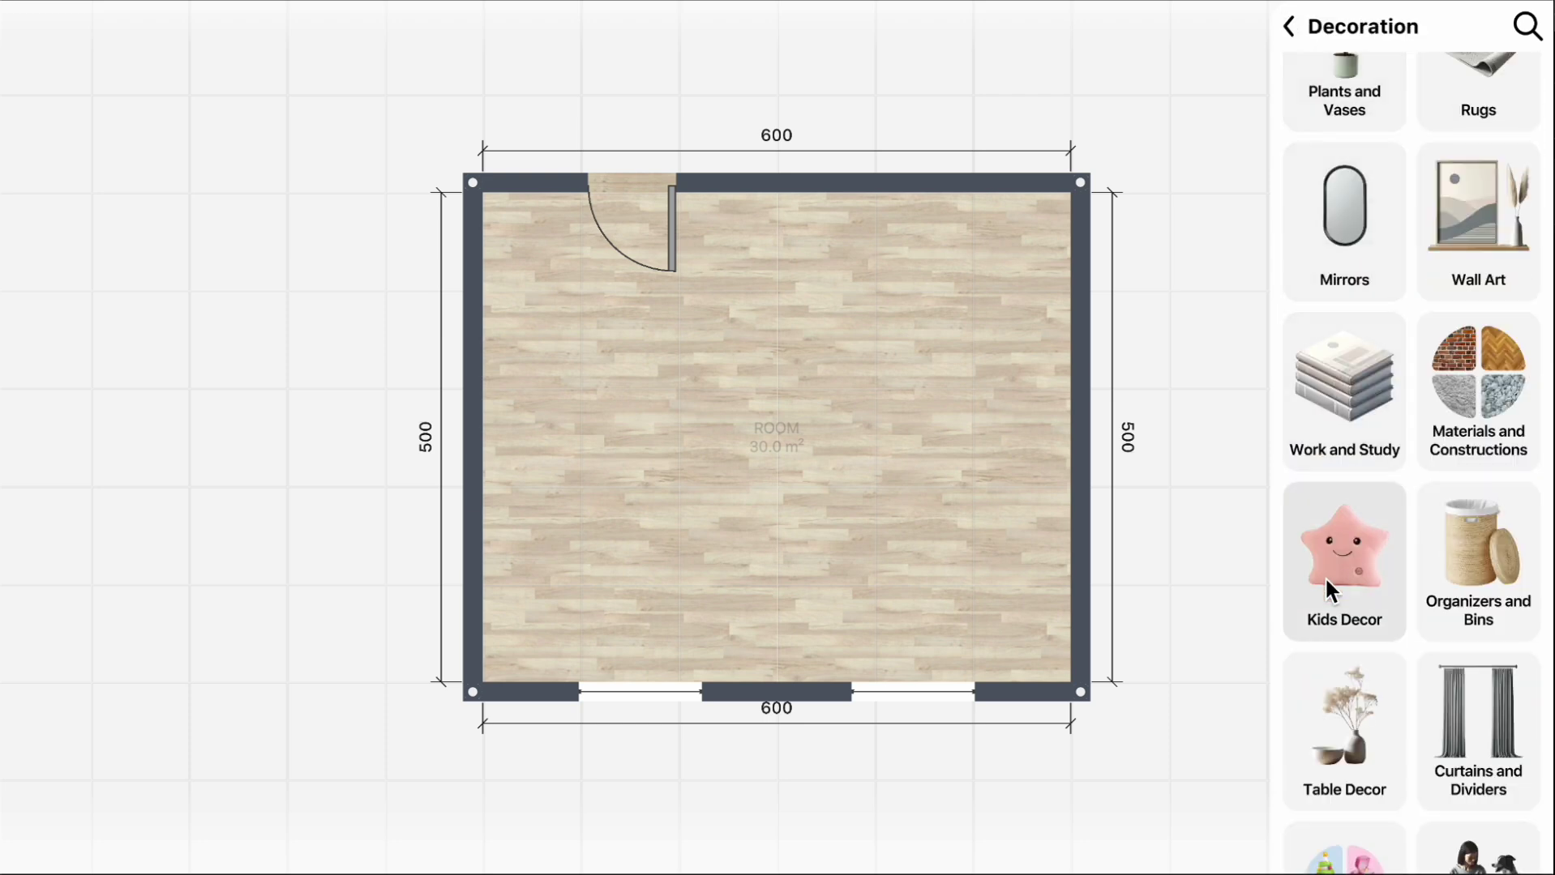
{"action": "left_click", "coordinate": [1348, 717]}
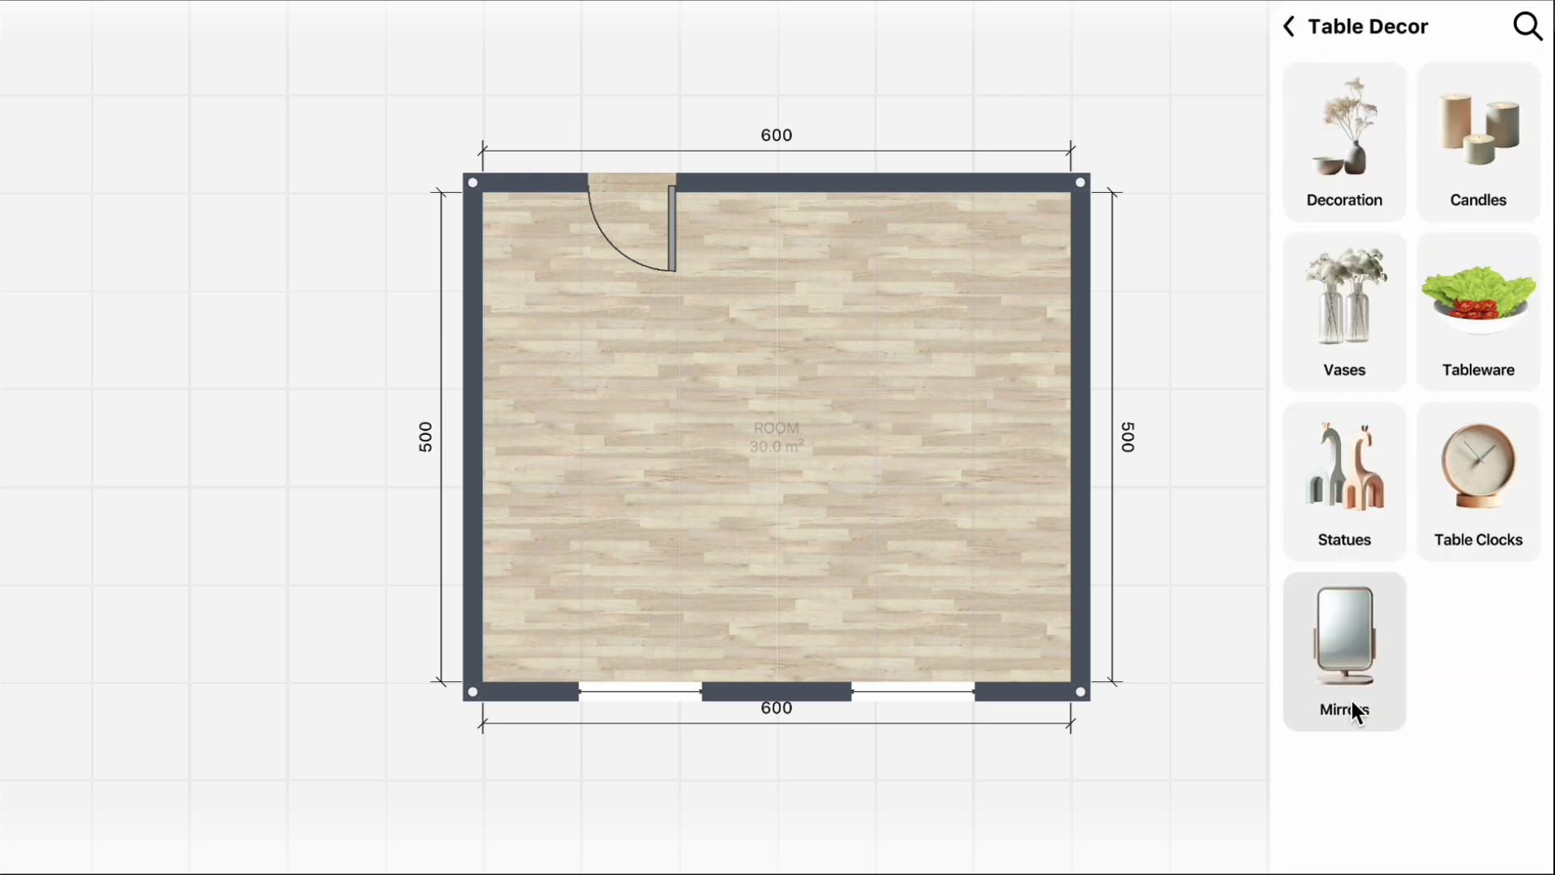
{"action": "left_click", "coordinate": [1293, 24]}
{"action": "left_click", "coordinate": [1293, 25]}
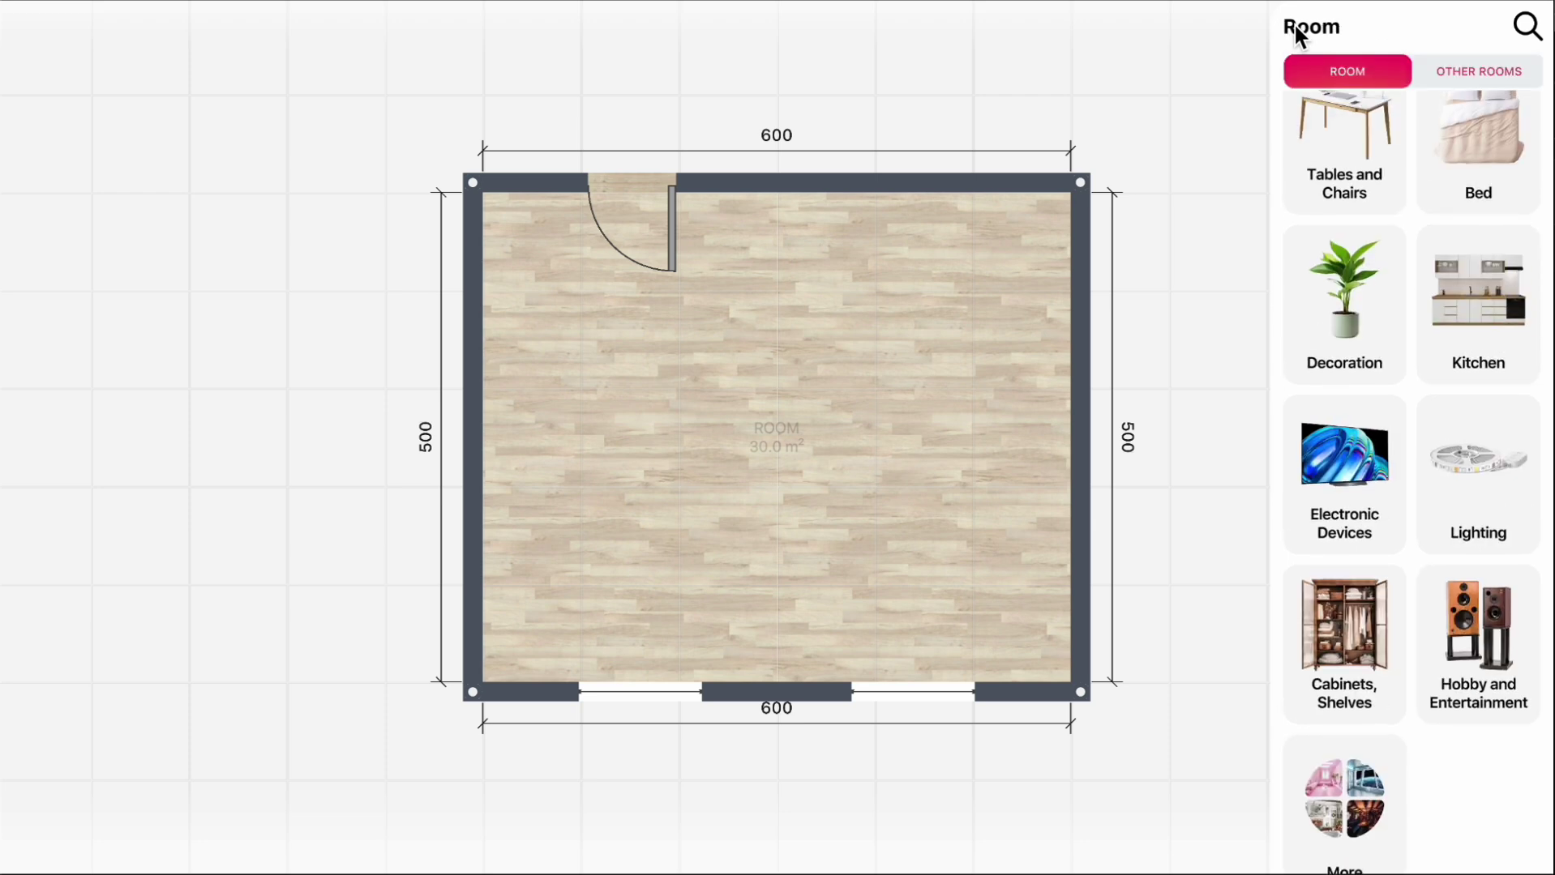
{"action": "left_click", "coordinate": [1473, 353]}
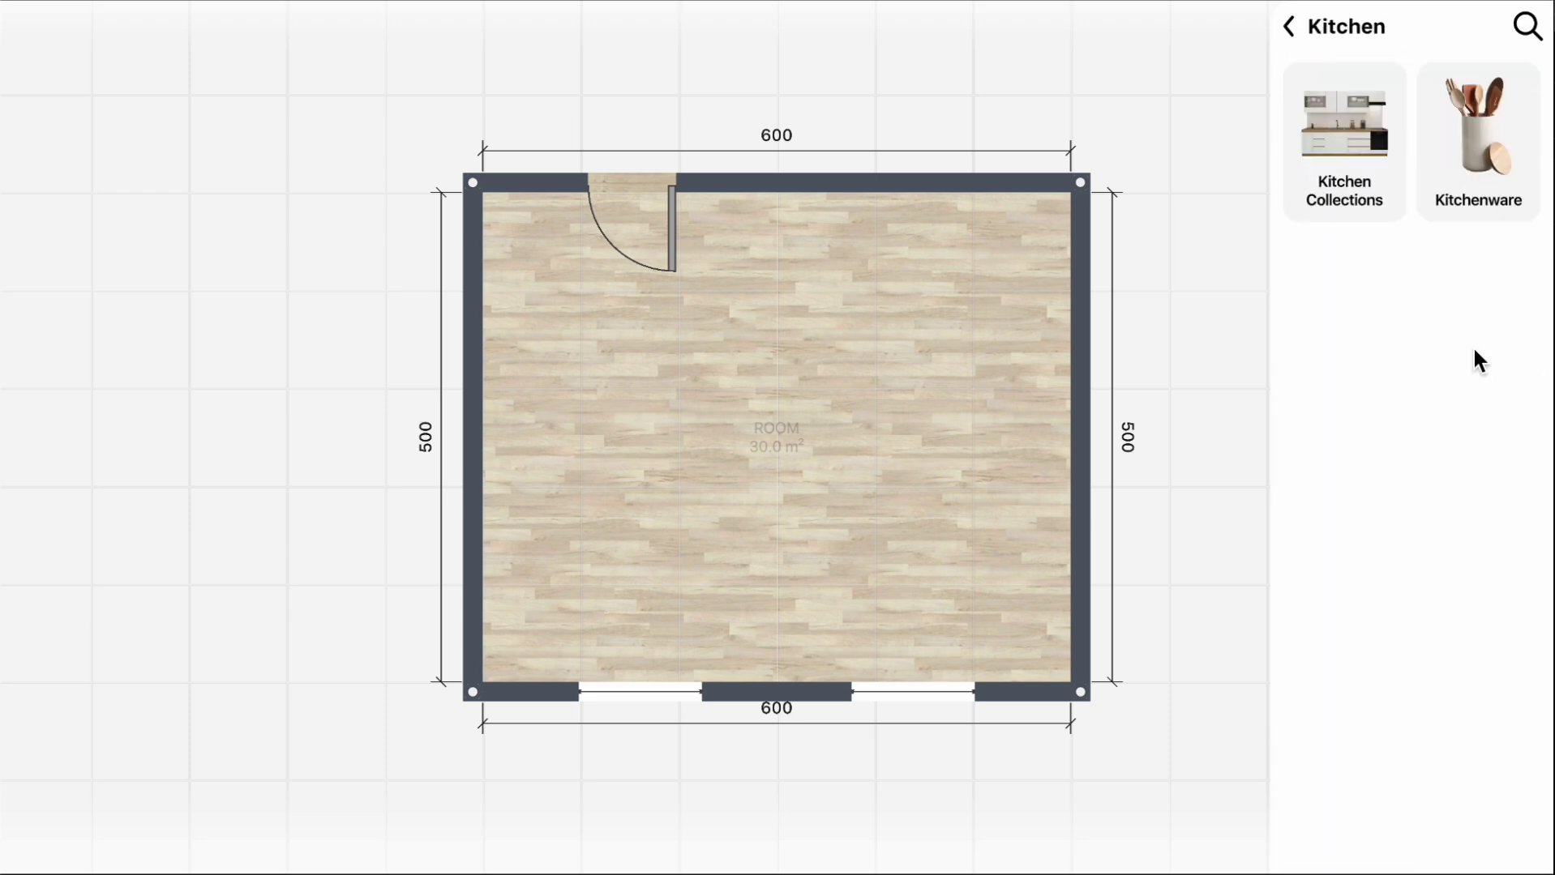
{"action": "left_click", "coordinate": [1387, 167]}
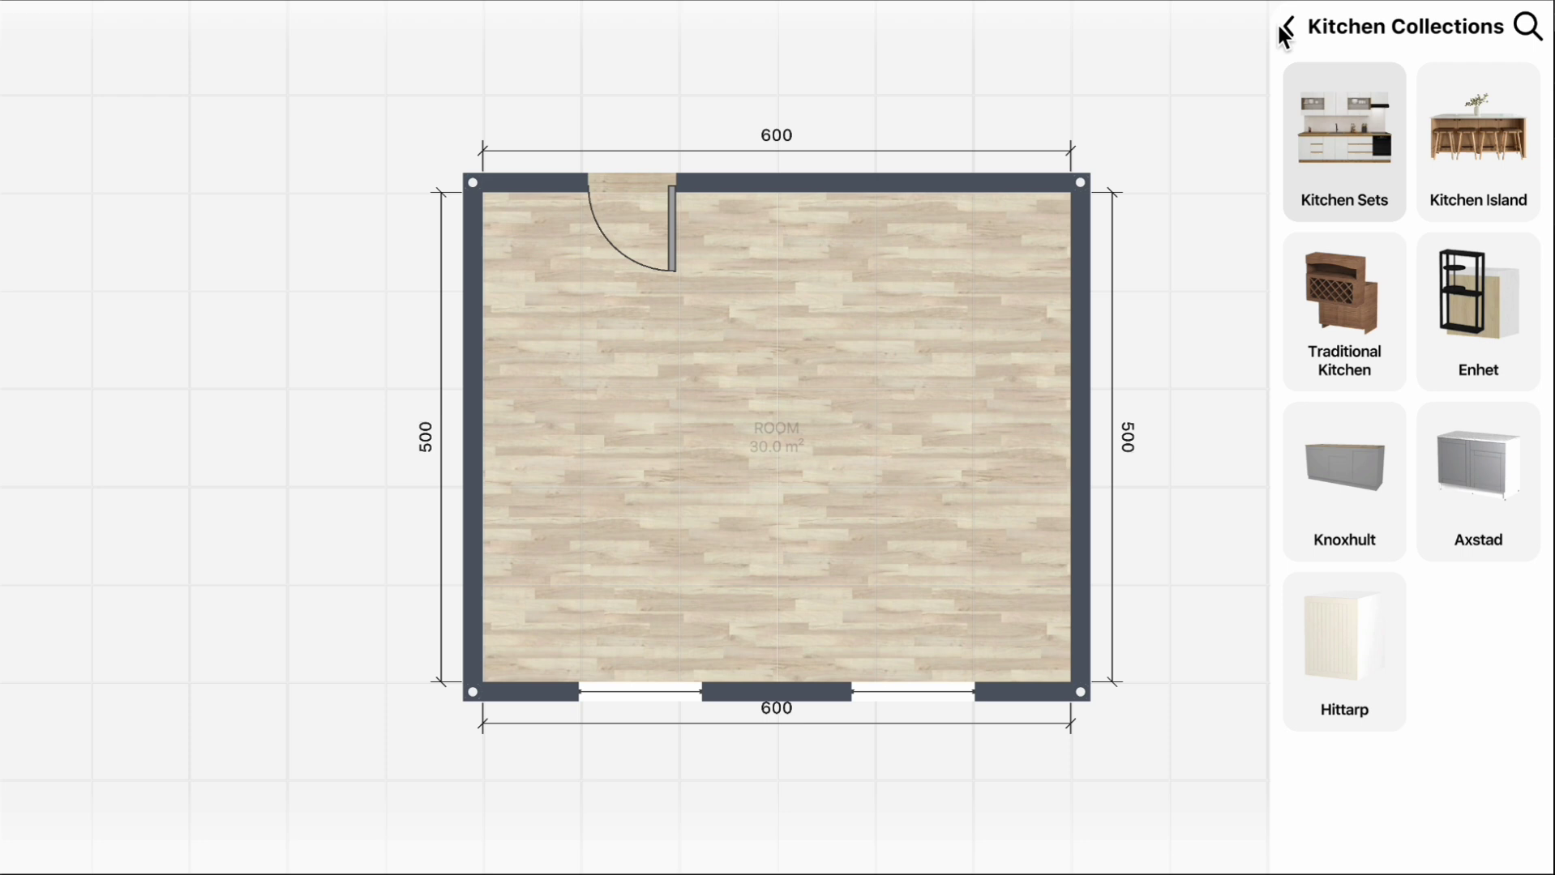
{"action": "left_click", "coordinate": [1290, 27]}
{"action": "left_click", "coordinate": [1447, 158]}
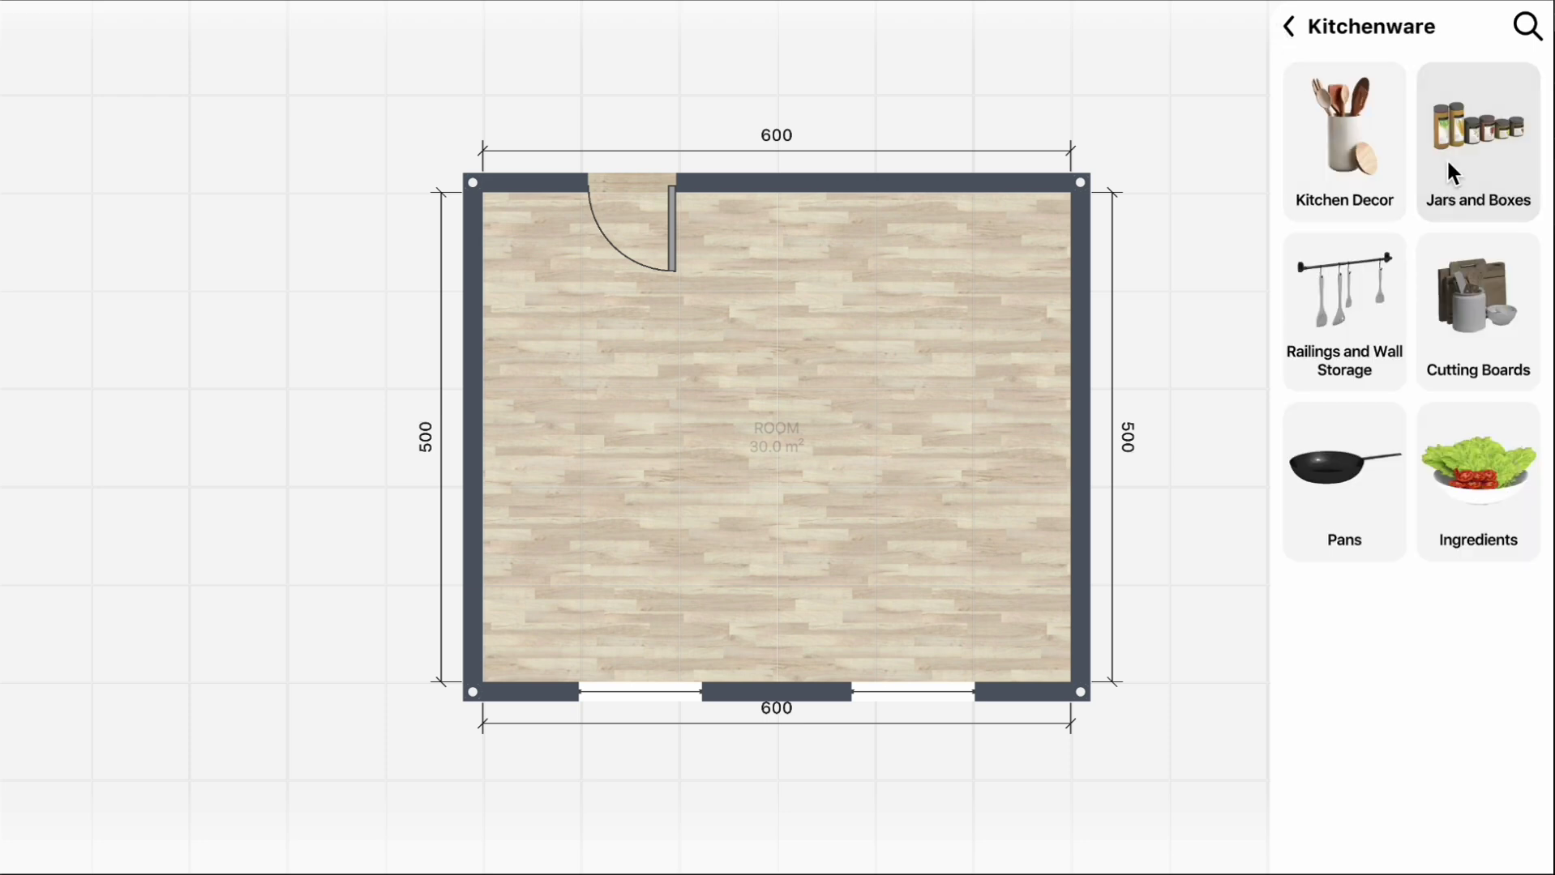
{"action": "left_click", "coordinate": [1287, 27]}
{"action": "left_click", "coordinate": [1289, 29]}
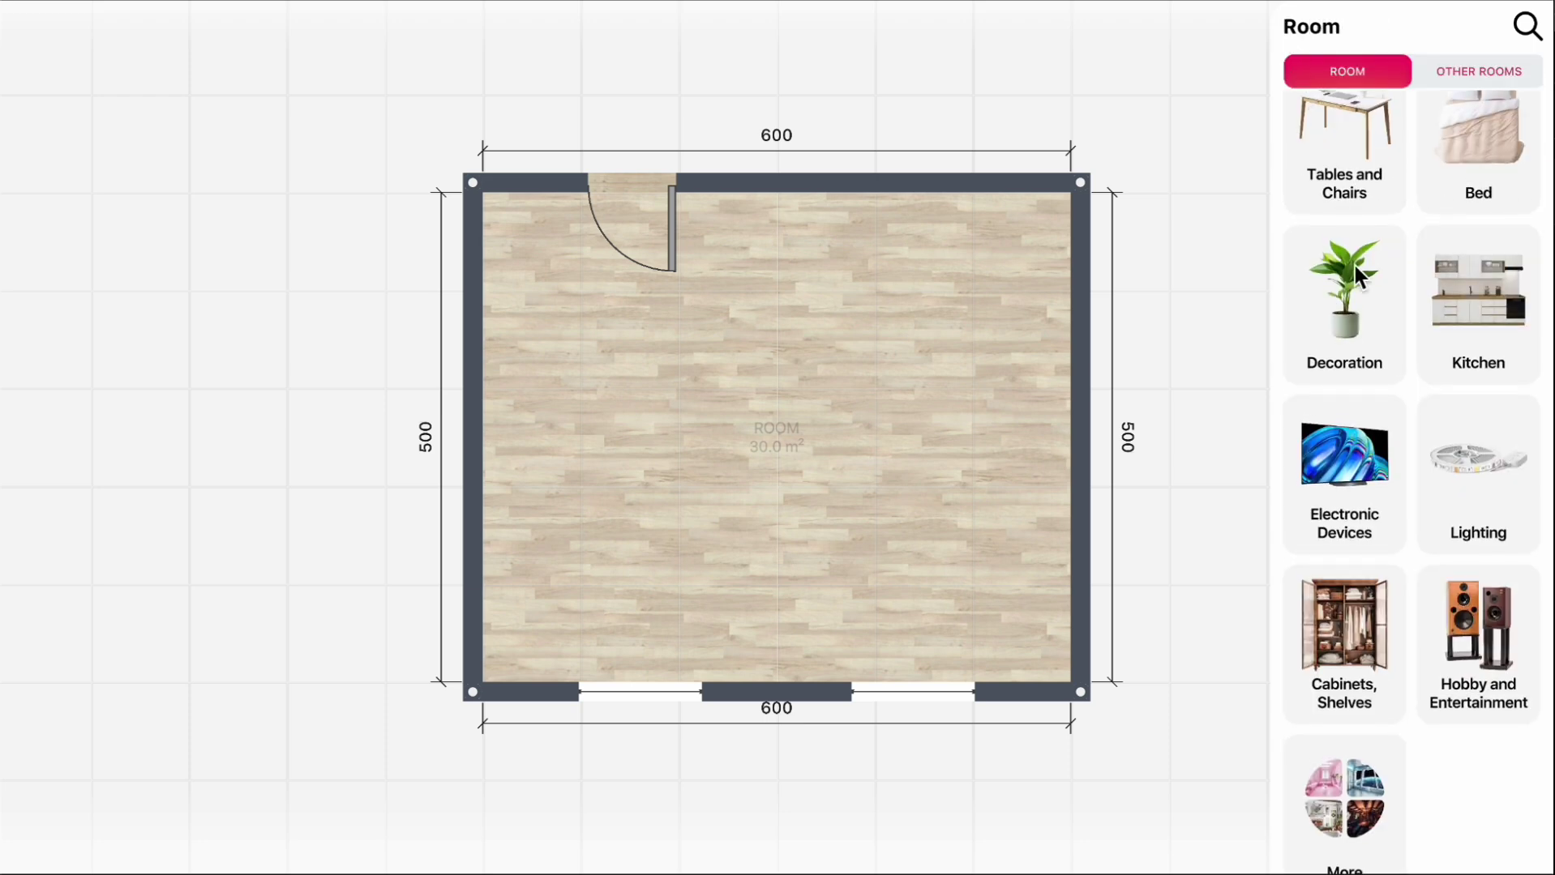
Step: Browse the Electronic Devices, Kitchen Appliances and Lighting catalog categories
{"action": "left_click", "coordinate": [1350, 467]}
{"action": "scroll", "coordinate": [1350, 467], "scroll_direction": "down", "scroll_amount": 3}
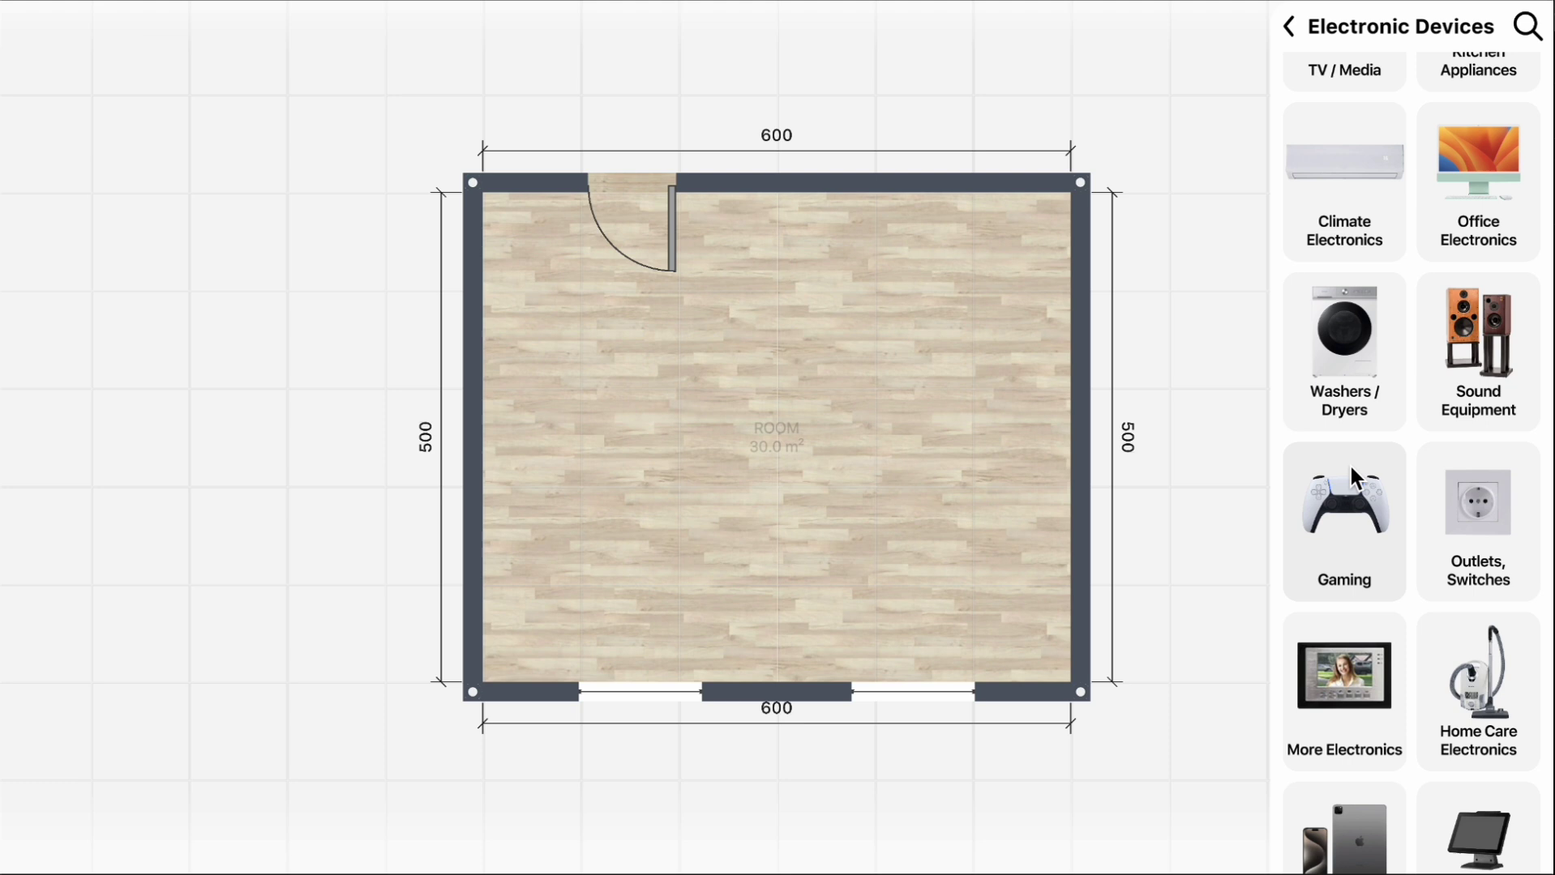
{"action": "scroll", "coordinate": [1347, 474], "scroll_direction": "up", "scroll_amount": 2}
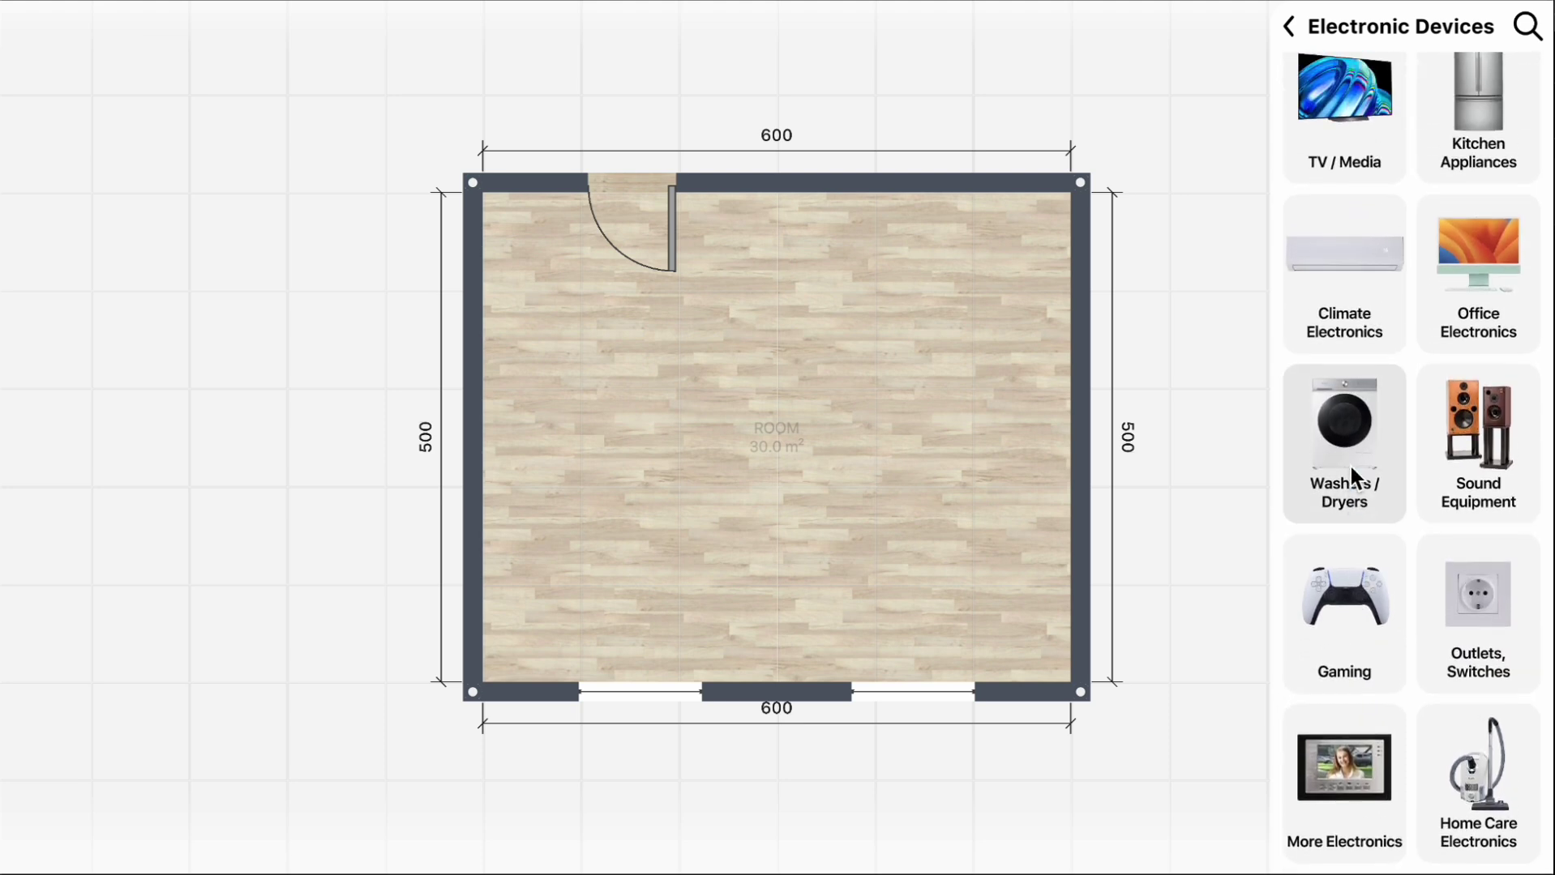
{"action": "left_click", "coordinate": [1469, 182]}
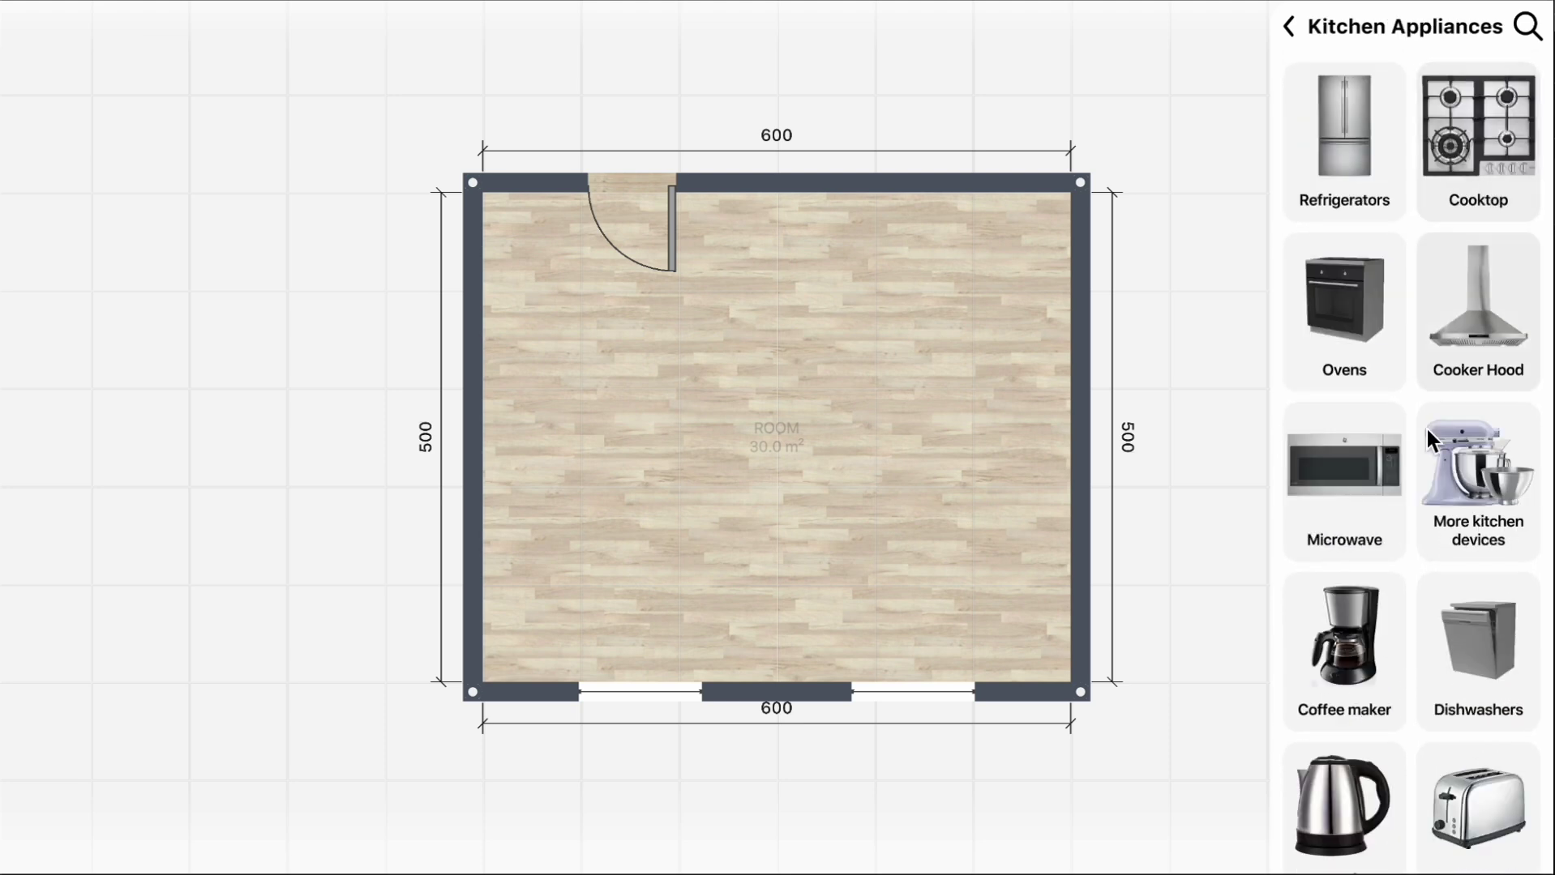
{"action": "scroll", "coordinate": [1427, 438], "scroll_direction": "down", "scroll_amount": 3}
{"action": "left_click", "coordinate": [1308, 29]}
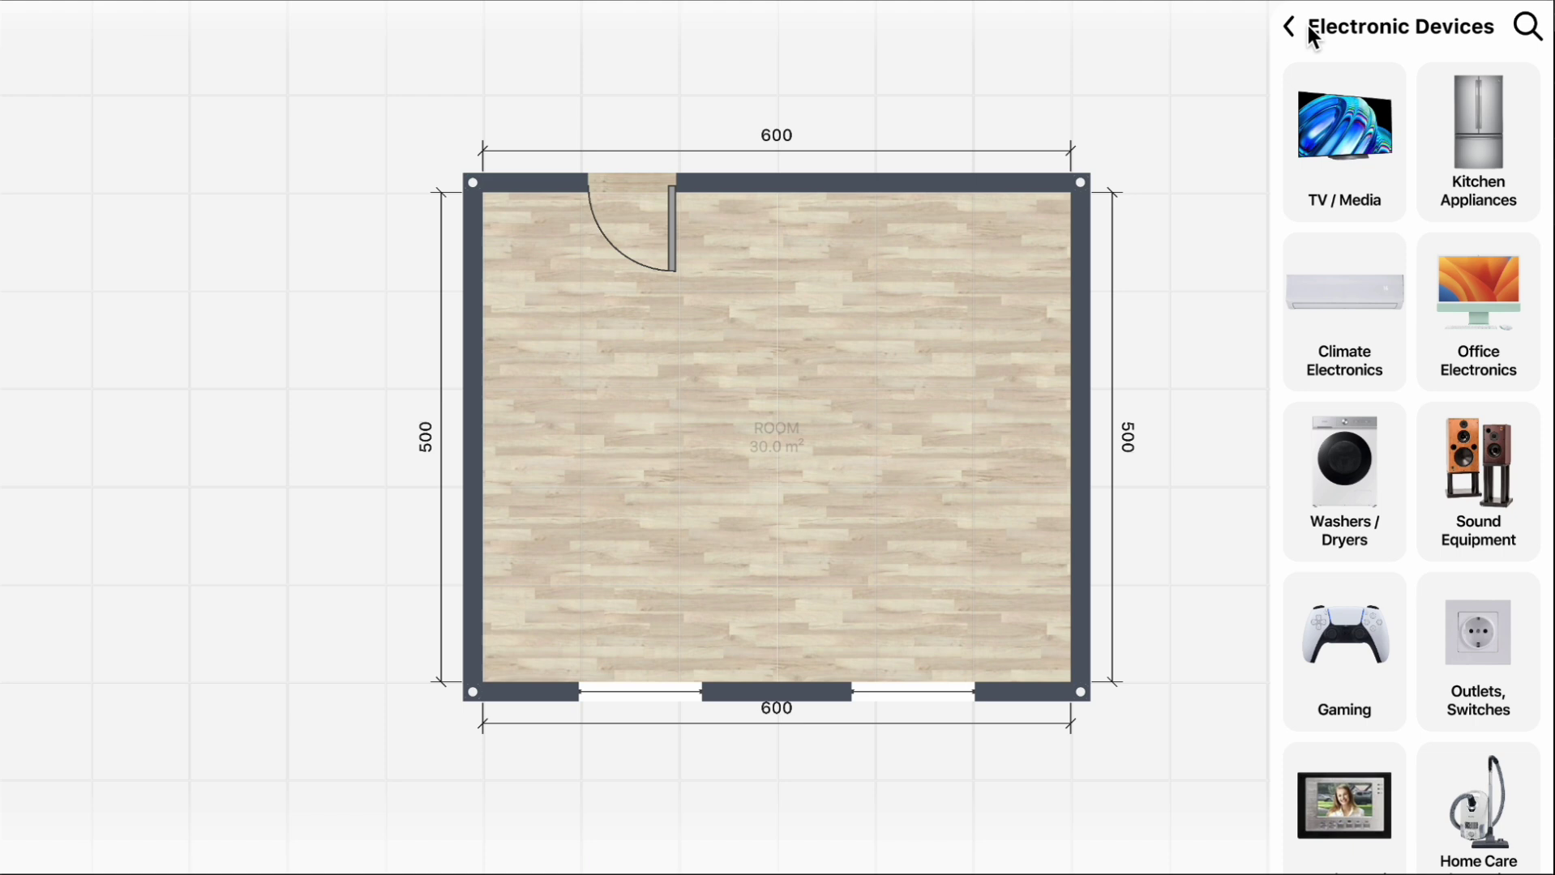
{"action": "left_click", "coordinate": [1457, 462]}
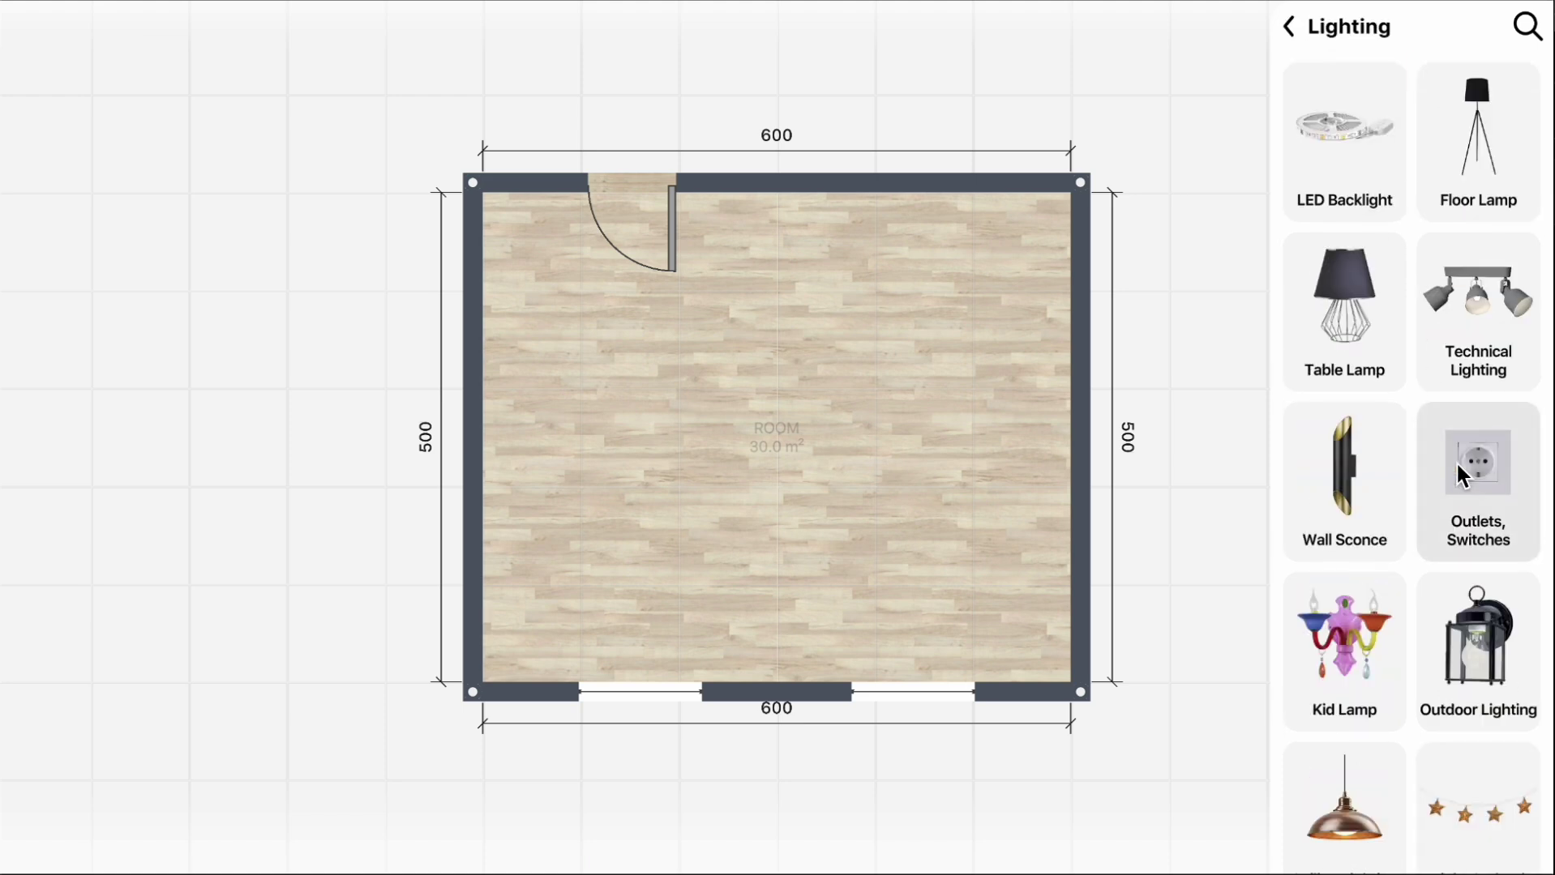
{"action": "scroll", "coordinate": [1457, 462], "scroll_direction": "down", "scroll_amount": 3}
{"action": "scroll", "coordinate": [1457, 462], "scroll_direction": "up", "scroll_amount": 2}
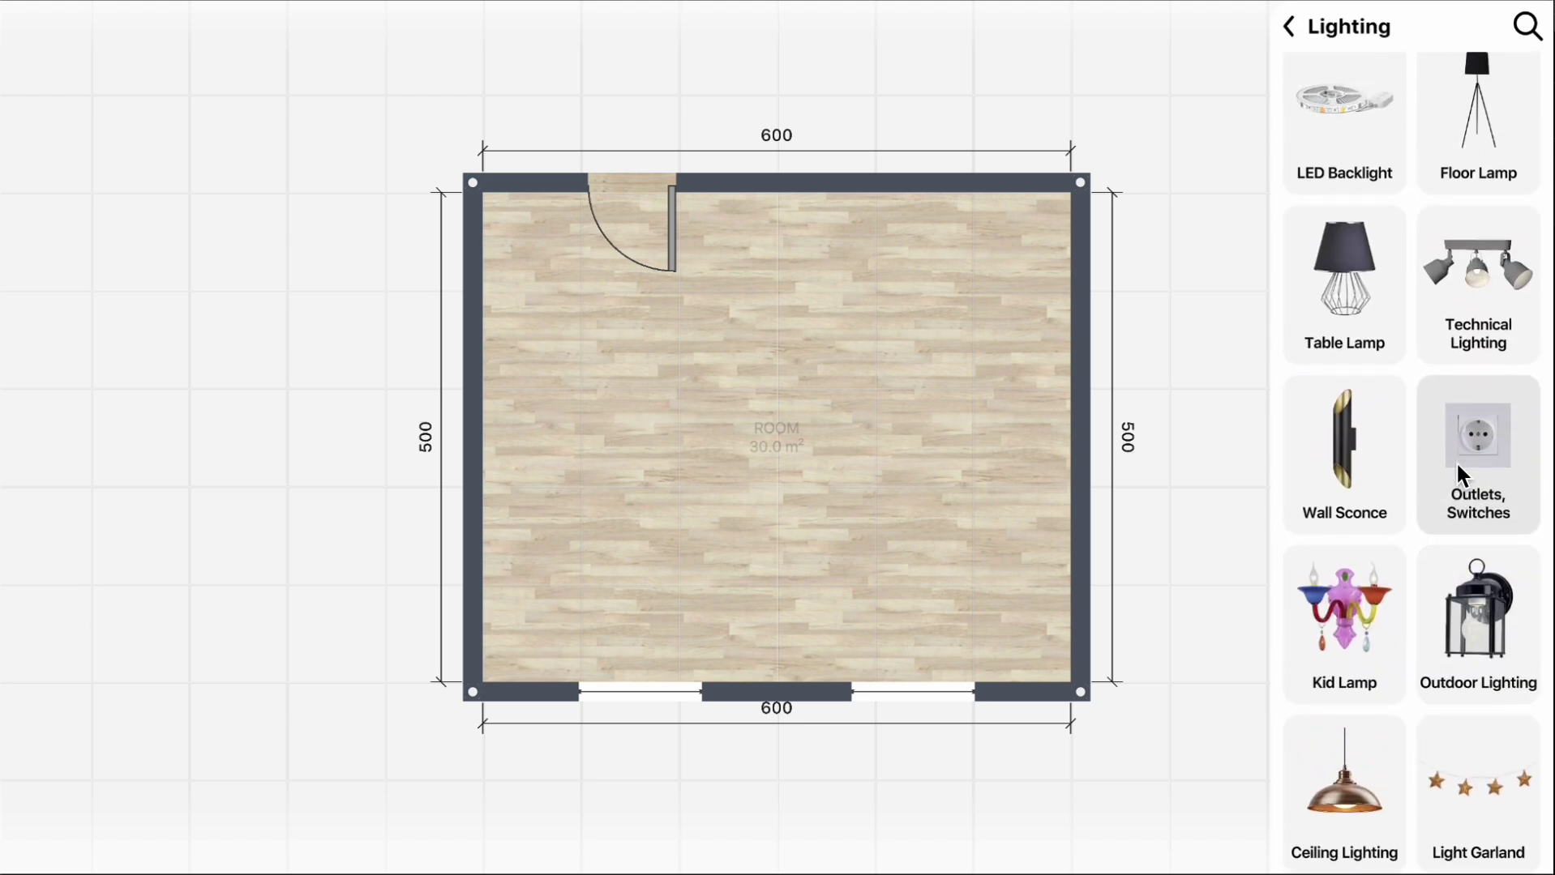
{"action": "left_click", "coordinate": [1292, 33]}
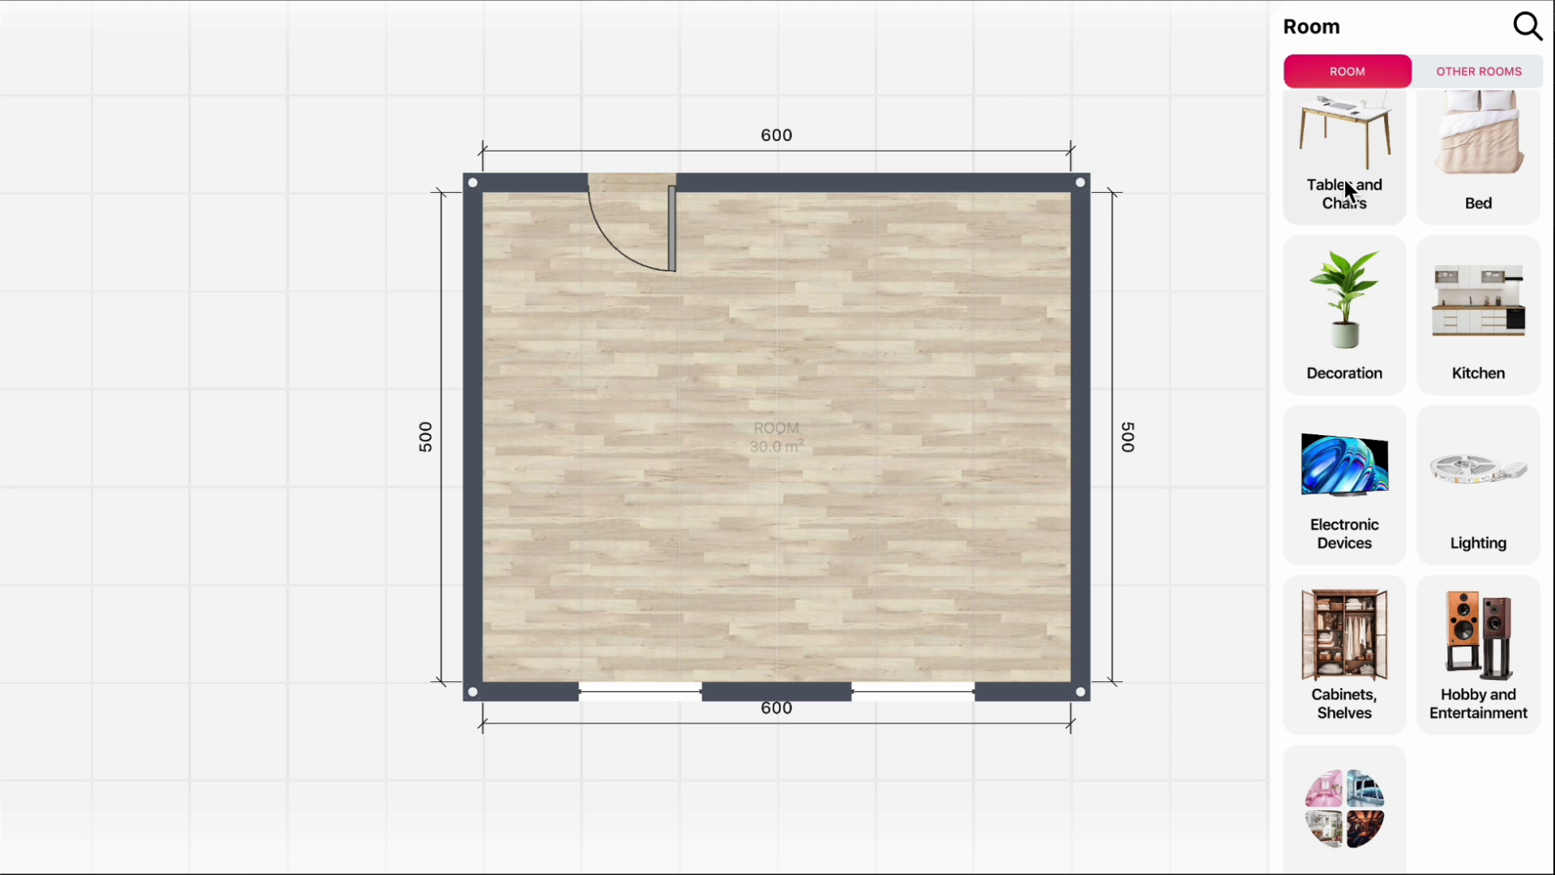
Step: Browse the Cabinets, Shelves and Hobby and Entertainment categories, returning to the room grid
{"action": "left_click", "coordinate": [1373, 639]}
{"action": "scroll", "coordinate": [1371, 637], "scroll_direction": "down", "scroll_amount": 5}
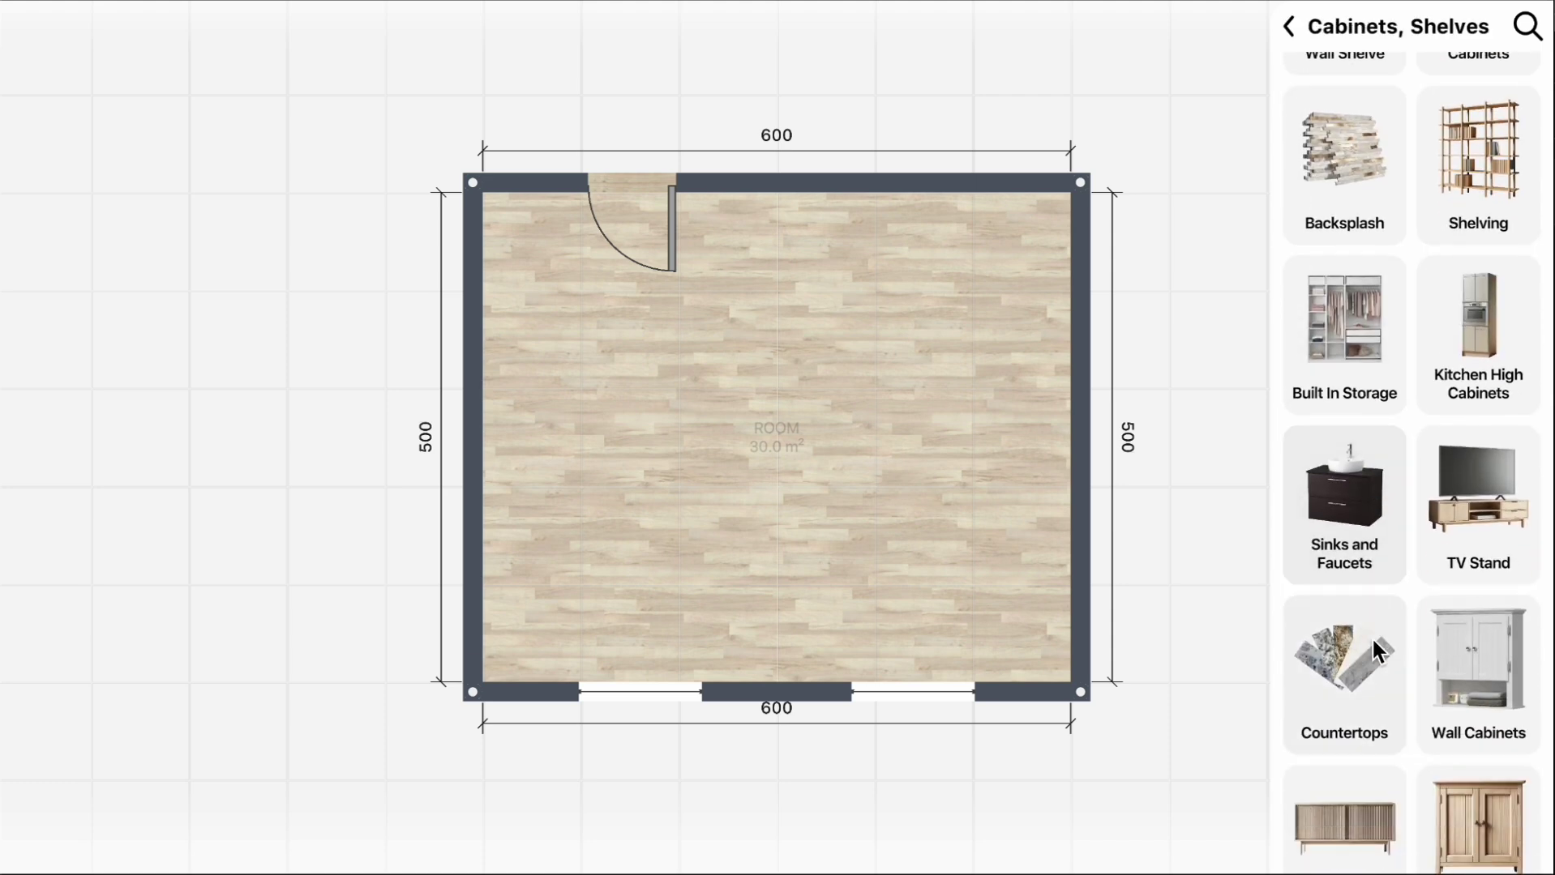
{"action": "scroll", "coordinate": [1371, 637], "scroll_direction": "down", "scroll_amount": 3}
{"action": "scroll", "coordinate": [1372, 640], "scroll_direction": "down", "scroll_amount": 4}
{"action": "scroll", "coordinate": [1372, 640], "scroll_direction": "down", "scroll_amount": 1}
{"action": "scroll", "coordinate": [1371, 639], "scroll_direction": "down", "scroll_amount": 5}
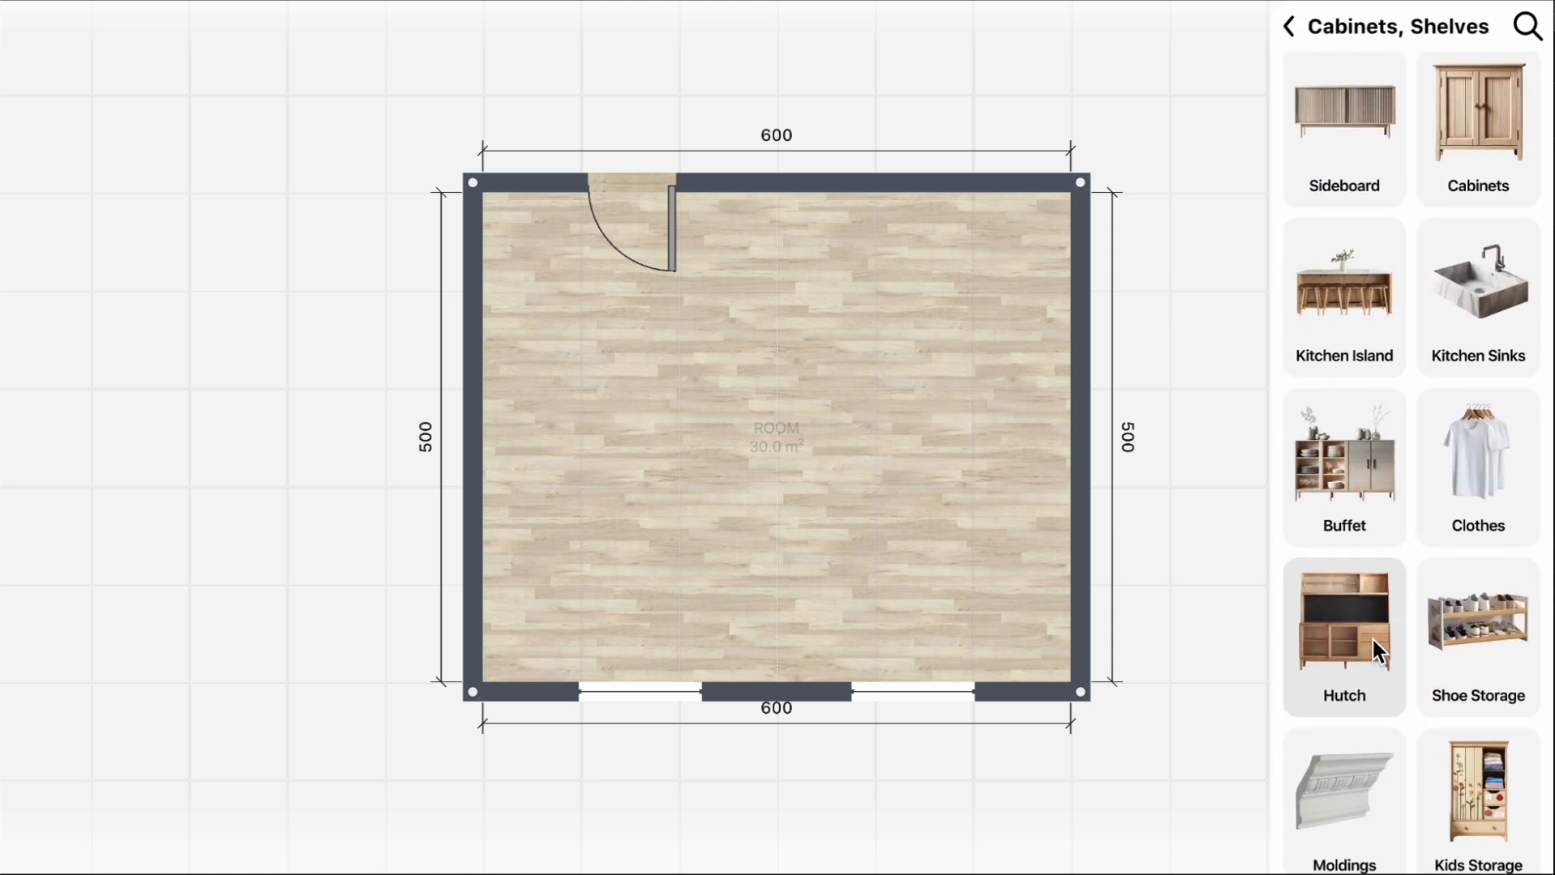
{"action": "scroll", "coordinate": [1372, 638], "scroll_direction": "down", "scroll_amount": 2}
{"action": "scroll", "coordinate": [1371, 637], "scroll_direction": "down", "scroll_amount": 4}
{"action": "scroll", "coordinate": [1372, 637], "scroll_direction": "down", "scroll_amount": 1}
{"action": "scroll", "coordinate": [1372, 637], "scroll_direction": "down", "scroll_amount": 5}
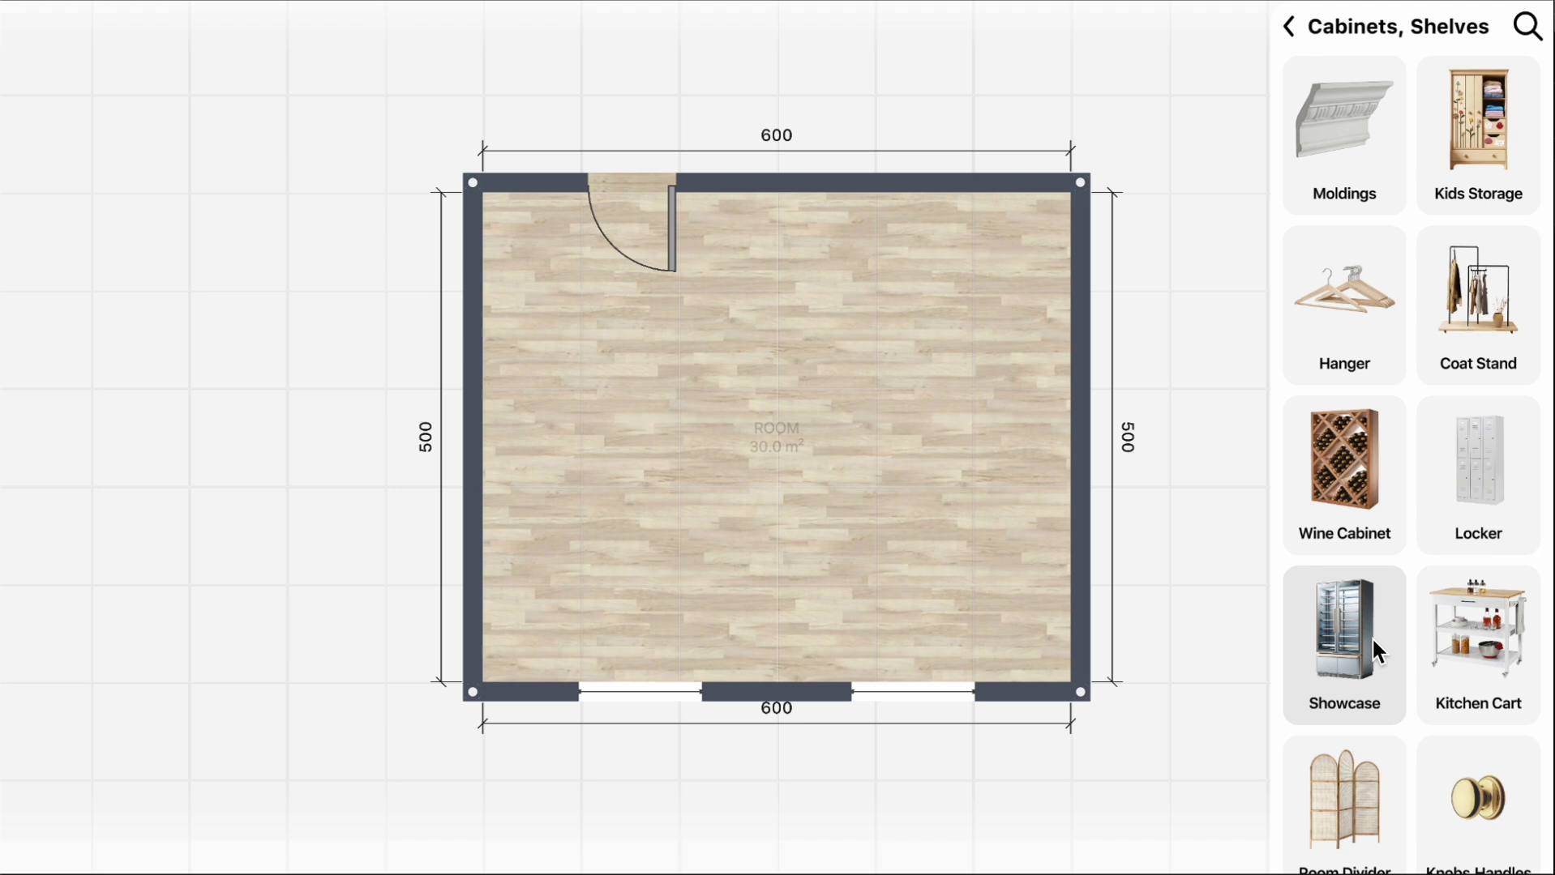
{"action": "scroll", "coordinate": [1371, 637], "scroll_direction": "down", "scroll_amount": 1}
{"action": "scroll", "coordinate": [1372, 639], "scroll_direction": "down", "scroll_amount": 4}
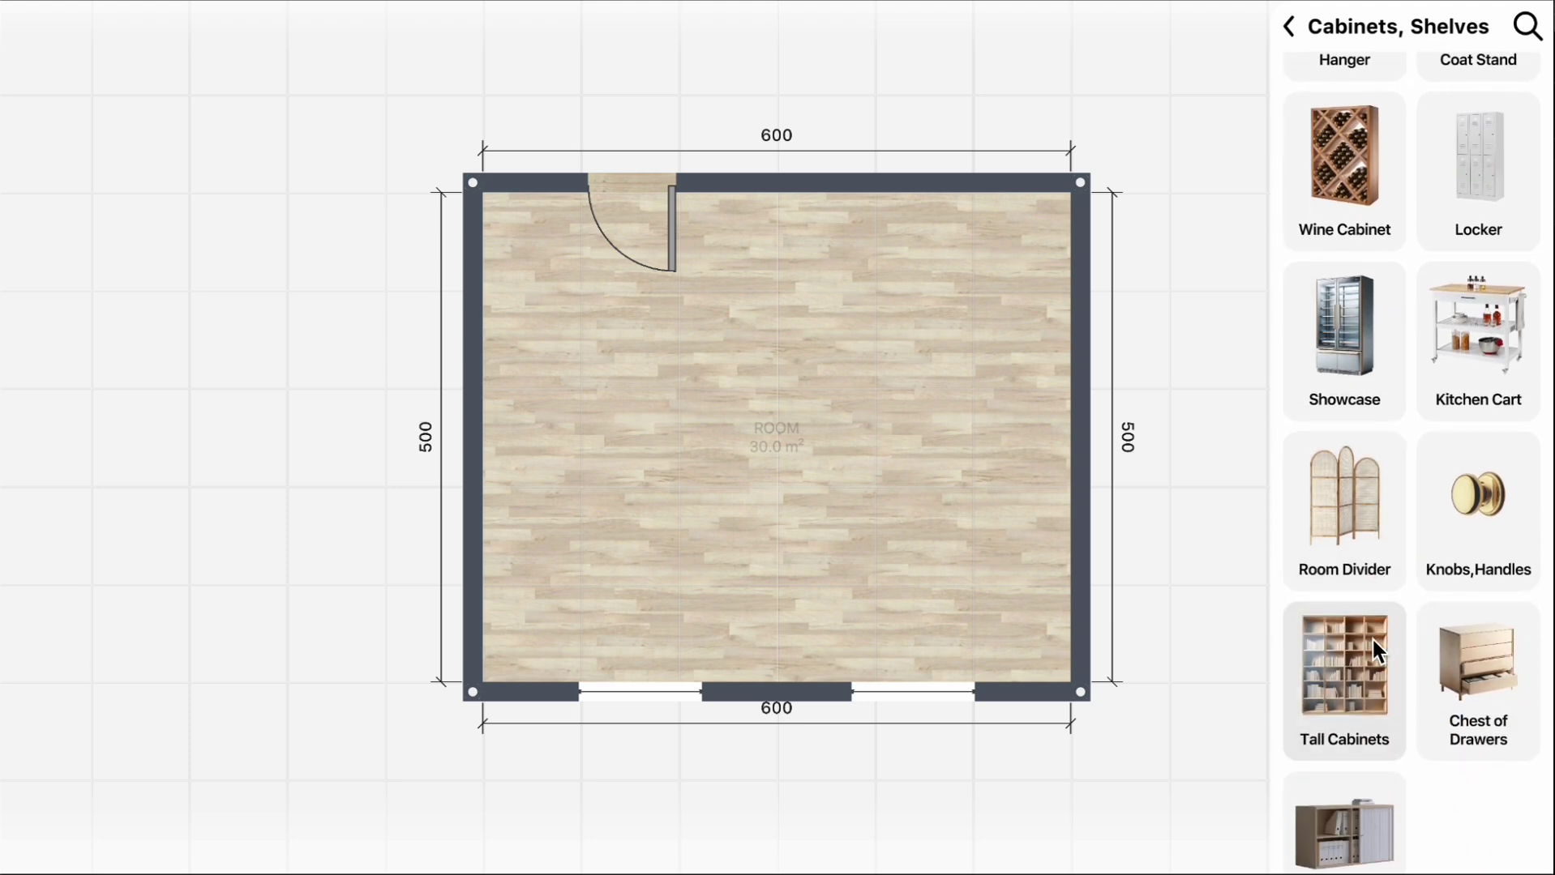
{"action": "left_click", "coordinate": [1288, 26]}
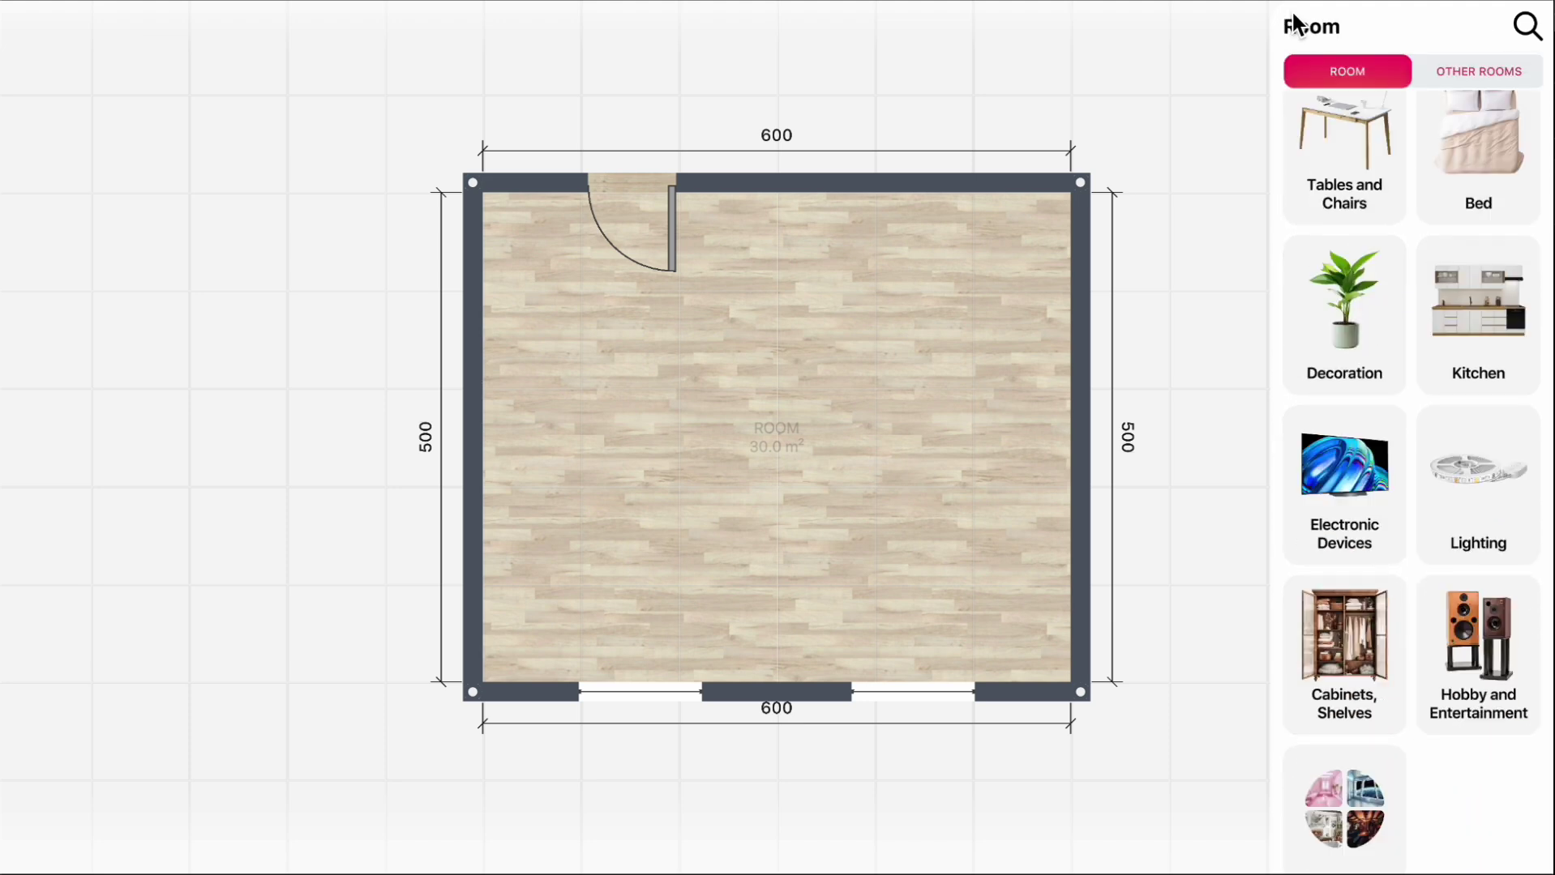
{"action": "left_click", "coordinate": [1489, 649]}
{"action": "scroll", "coordinate": [1431, 599], "scroll_direction": "down", "scroll_amount": 2}
{"action": "scroll", "coordinate": [1431, 600], "scroll_direction": "down", "scroll_amount": 3}
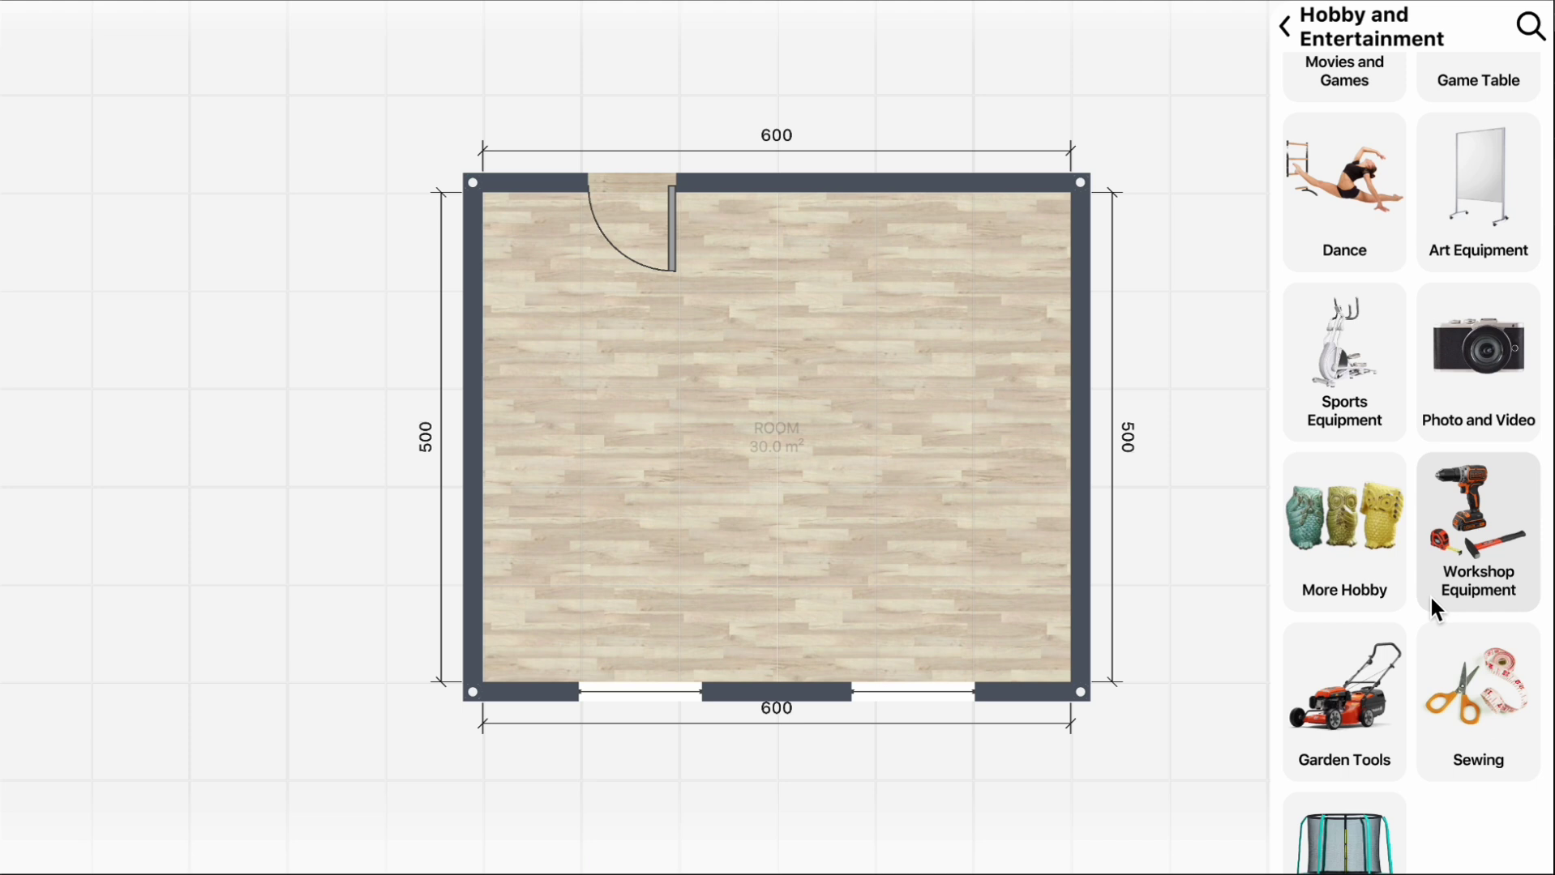
{"action": "scroll", "coordinate": [1430, 595], "scroll_direction": "down", "scroll_amount": 1}
{"action": "left_click", "coordinate": [1295, 36]}
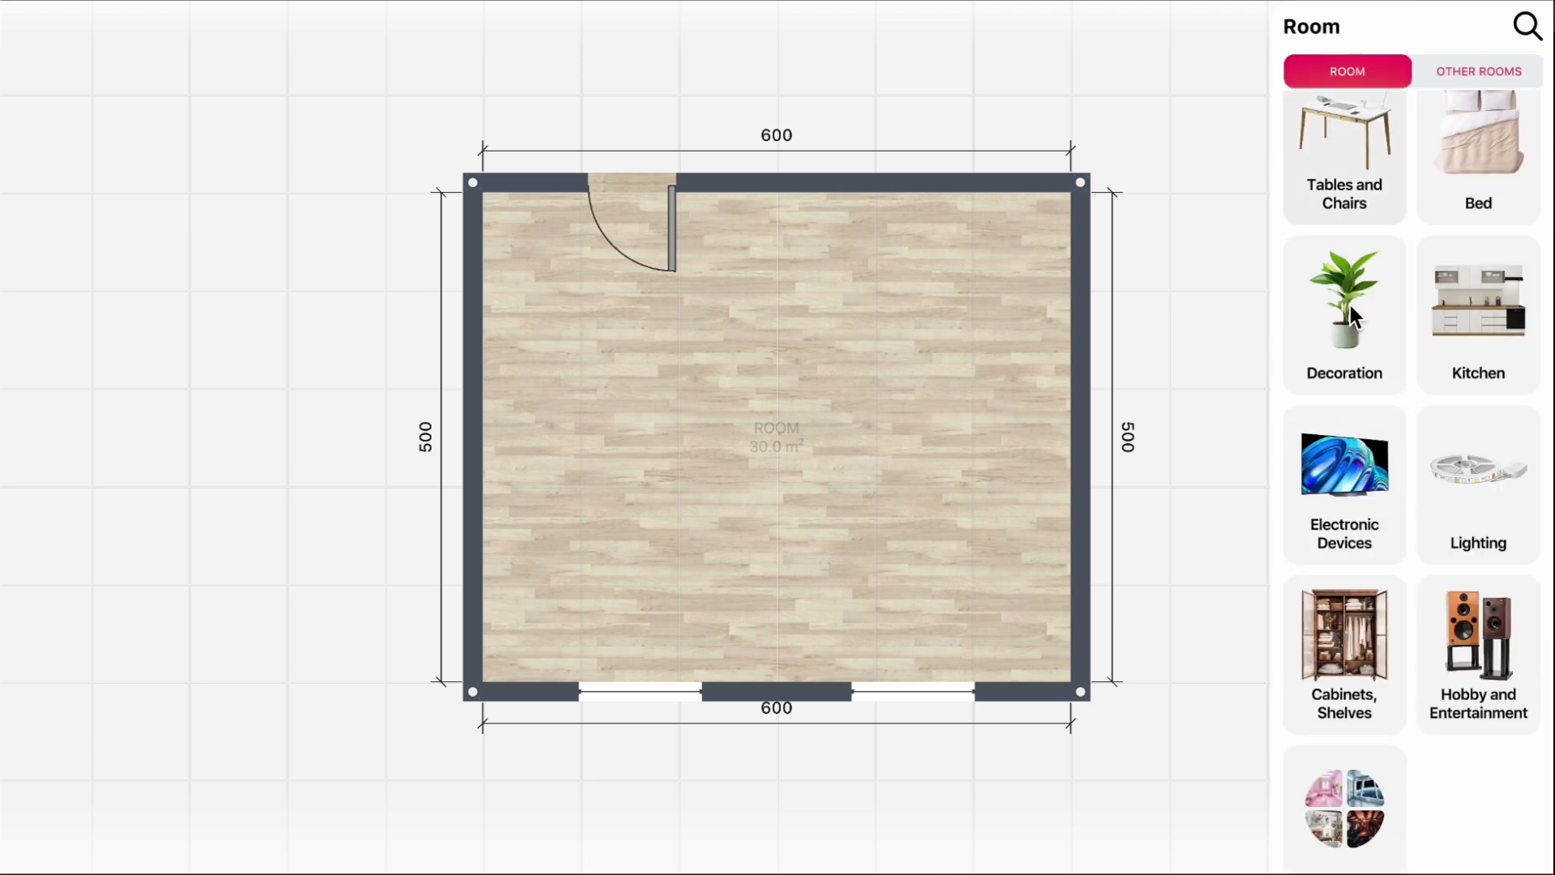
{"action": "scroll", "coordinate": [1382, 533], "scroll_direction": "down", "scroll_amount": 1}
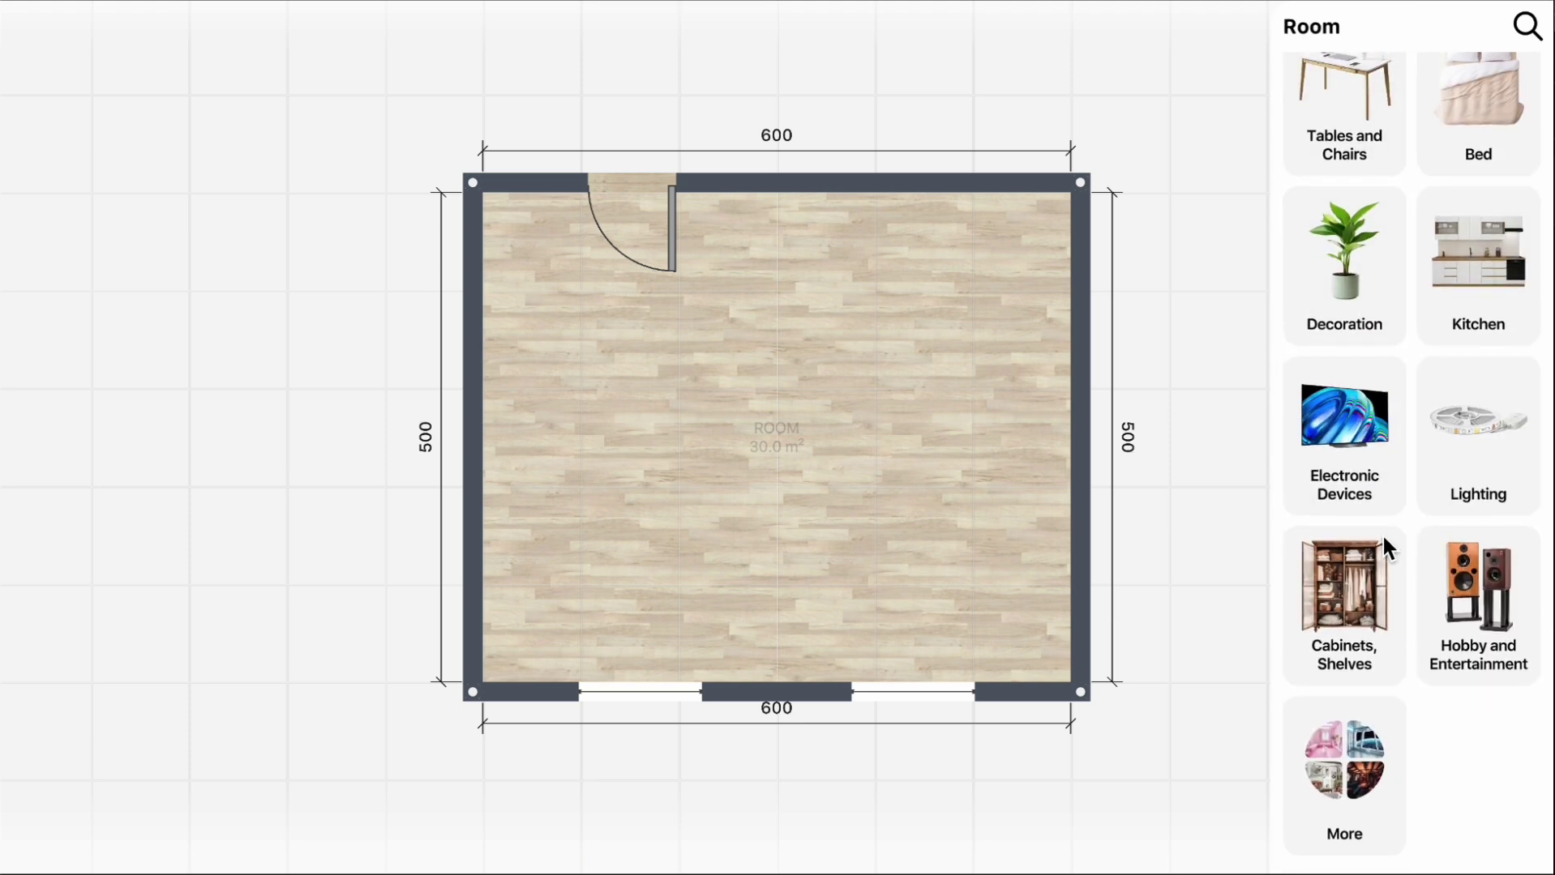
{"action": "scroll", "coordinate": [1382, 534], "scroll_direction": "up", "scroll_amount": 3}
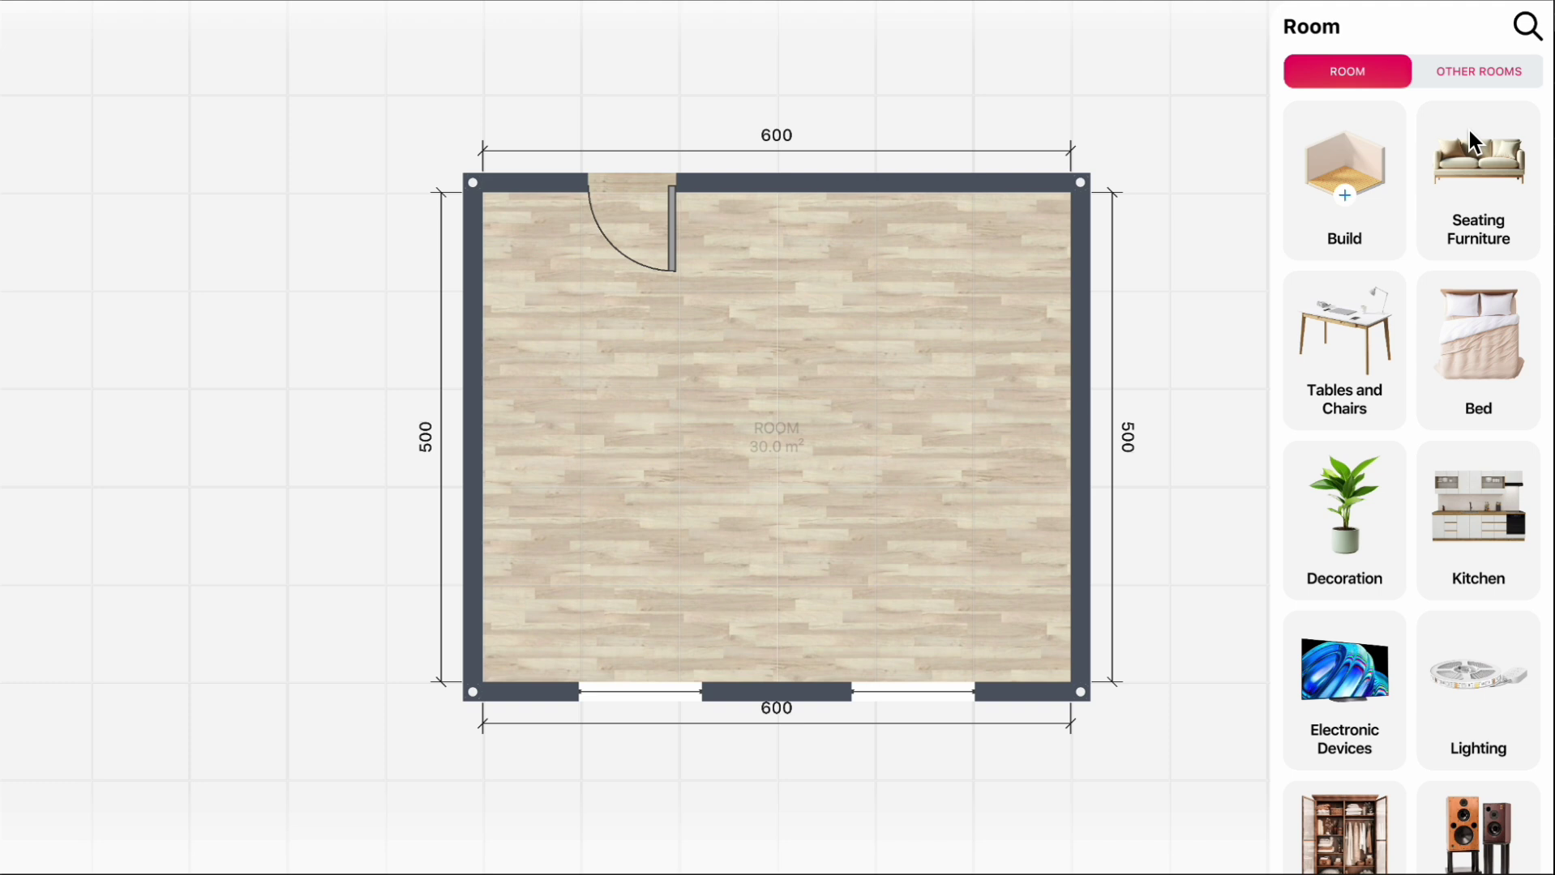
{"action": "scroll", "coordinate": [1435, 304], "scroll_direction": "down", "scroll_amount": 1}
{"action": "scroll", "coordinate": [1463, 170], "scroll_direction": "up", "scroll_amount": 1}
{"action": "left_click", "coordinate": [1486, 73]}
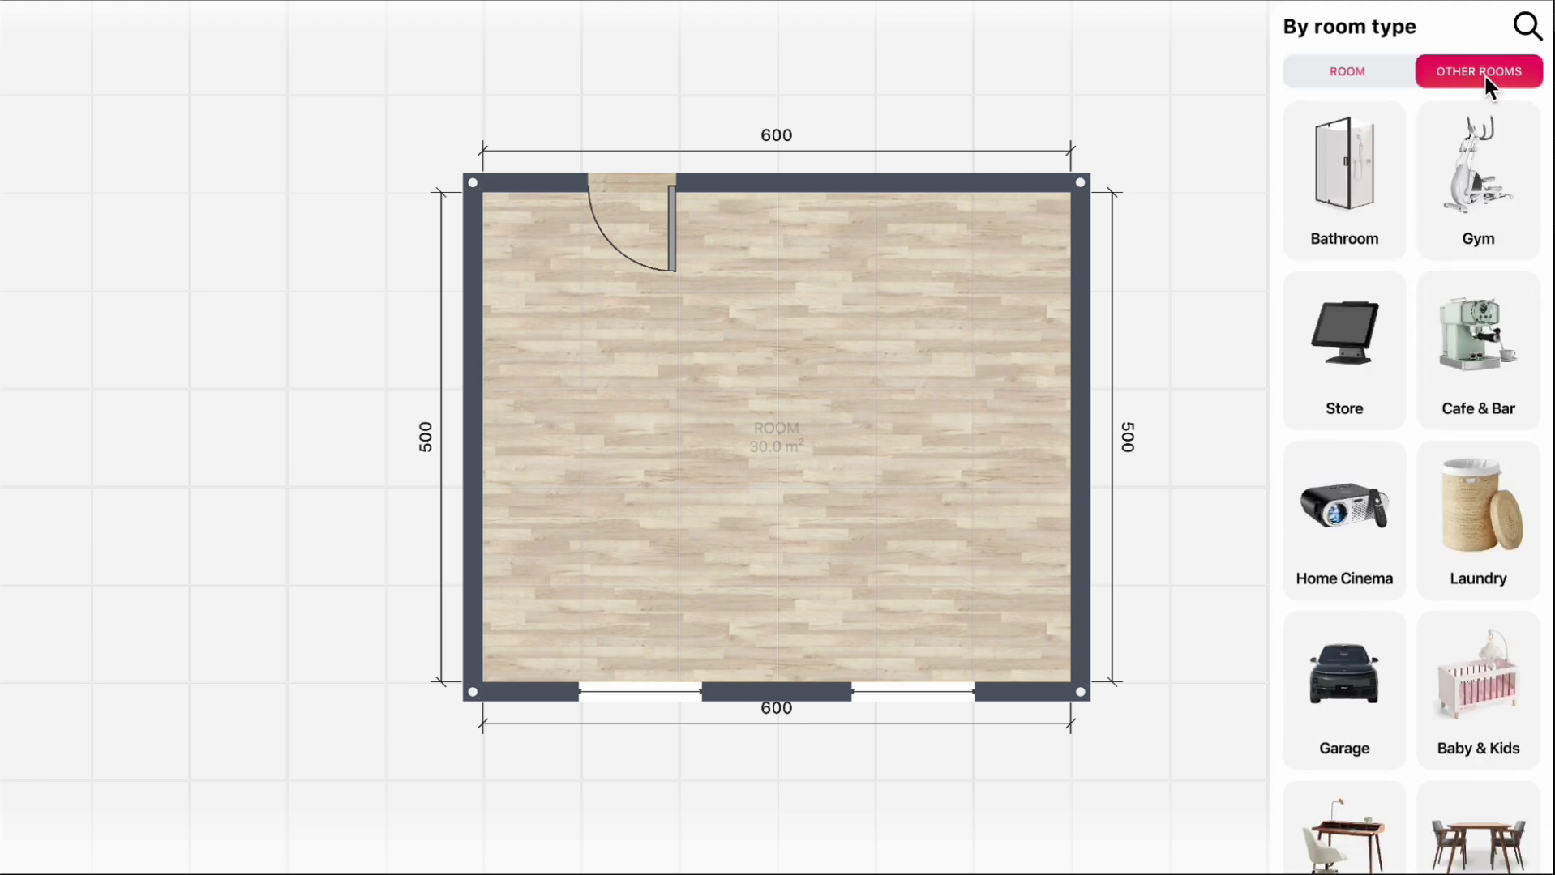
{"action": "left_click", "coordinate": [1358, 191]}
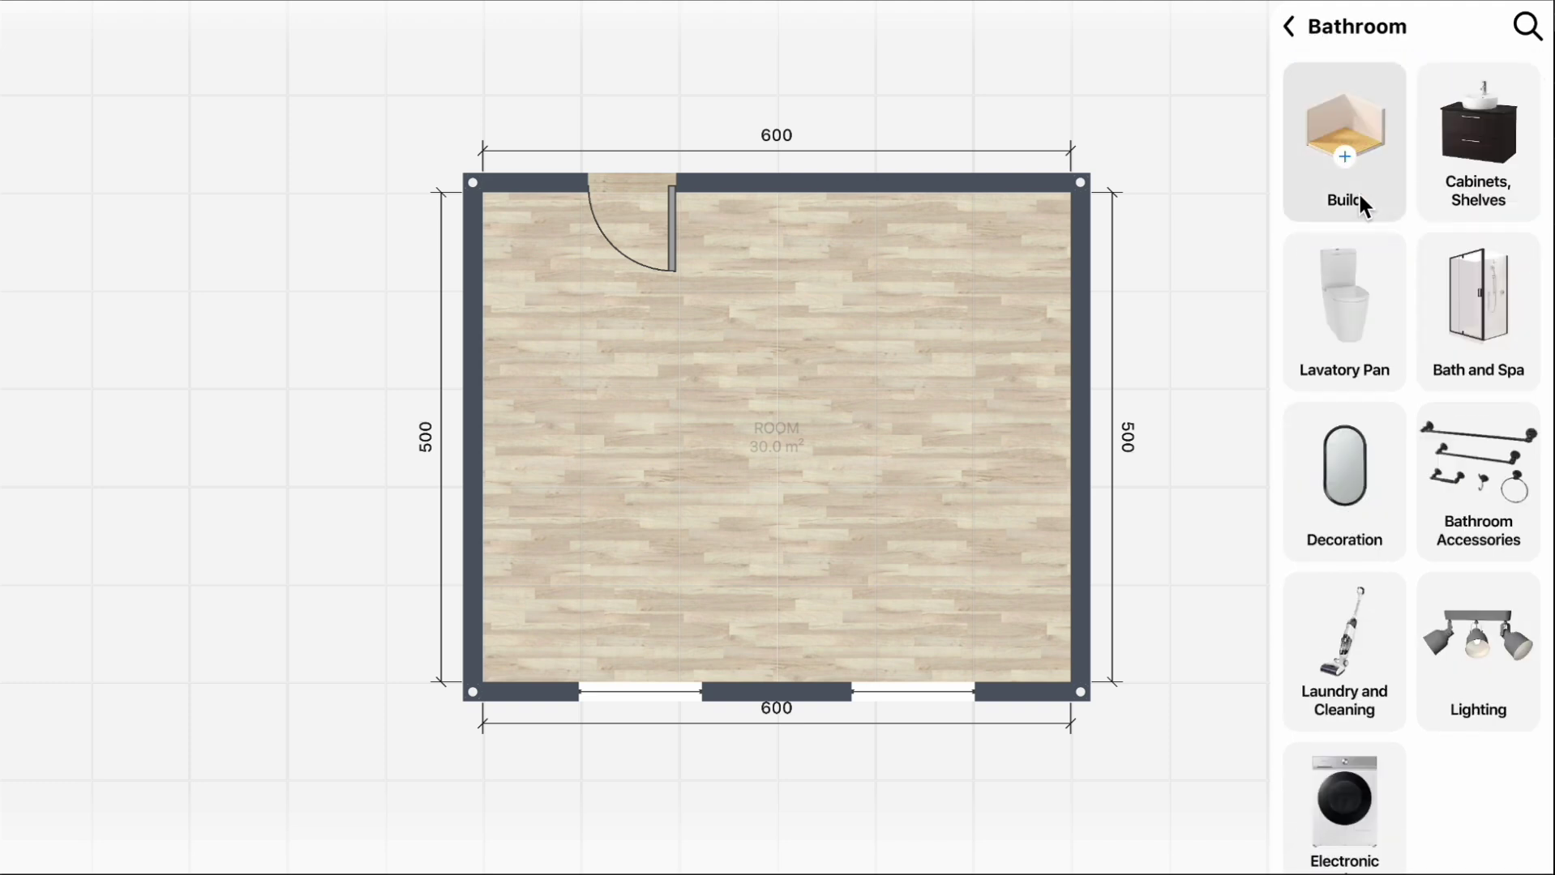
{"action": "left_click", "coordinate": [1289, 26]}
{"action": "left_click", "coordinate": [1505, 227]}
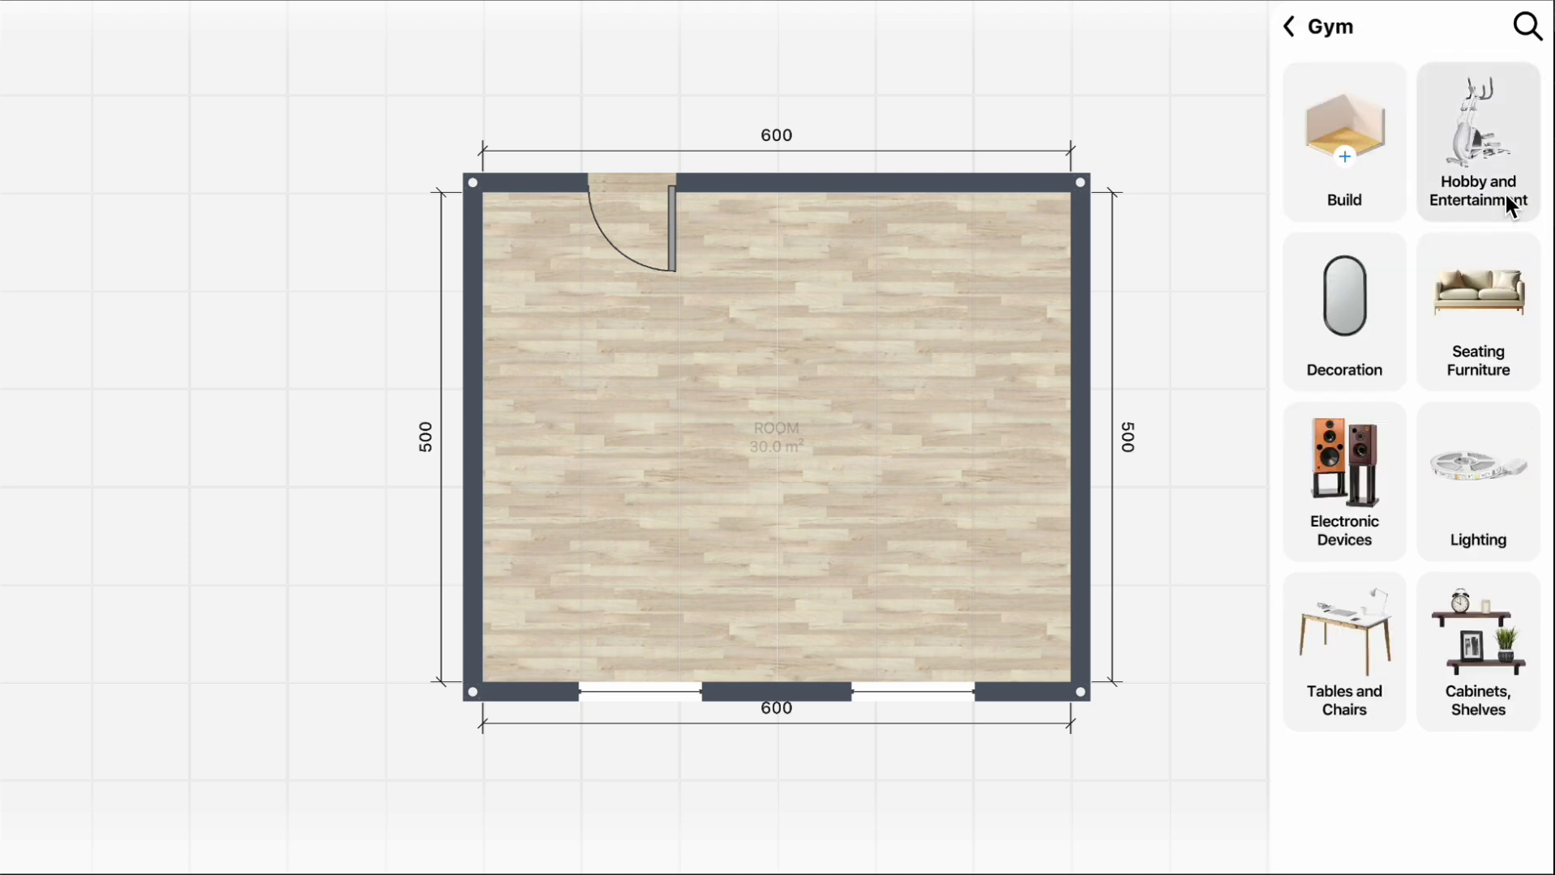
{"action": "left_click", "coordinate": [1289, 24]}
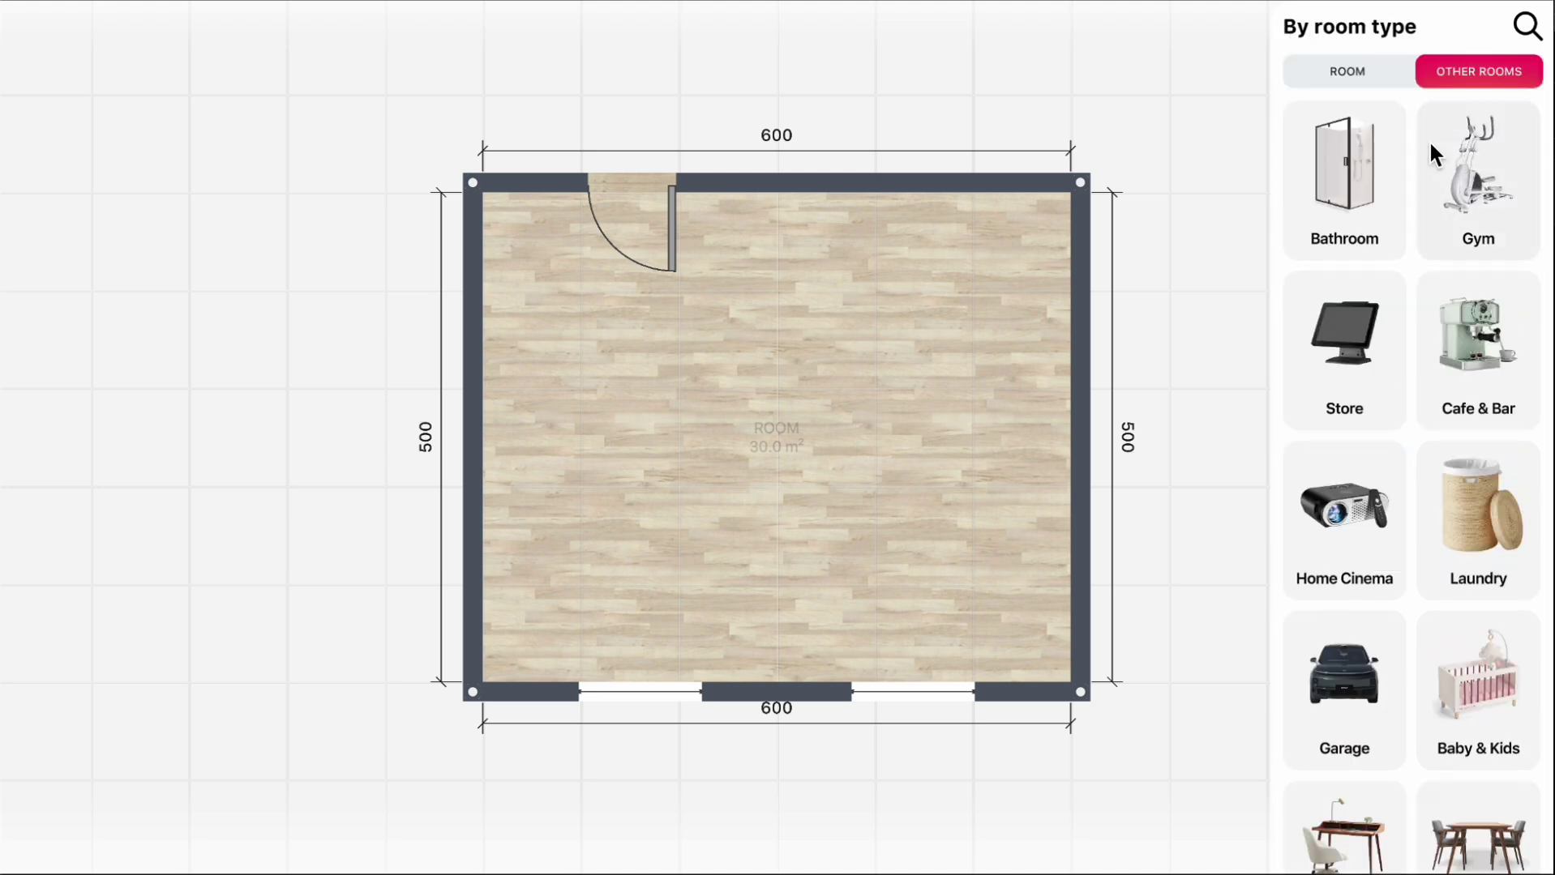
{"action": "left_click", "coordinate": [1396, 316]}
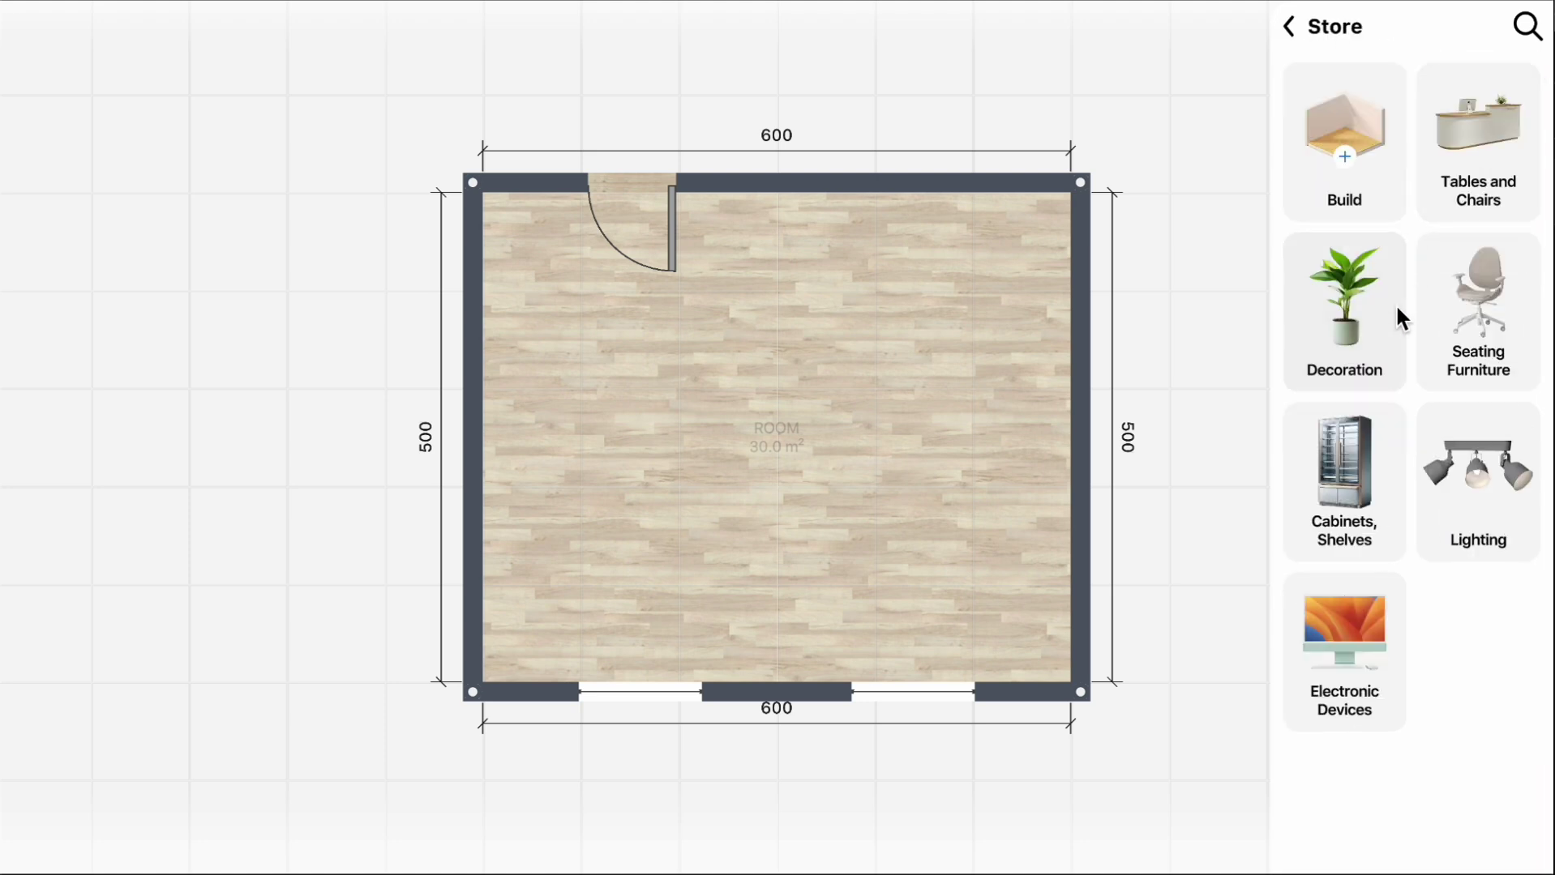
{"action": "left_click", "coordinate": [1296, 33]}
{"action": "left_click", "coordinate": [1464, 553]}
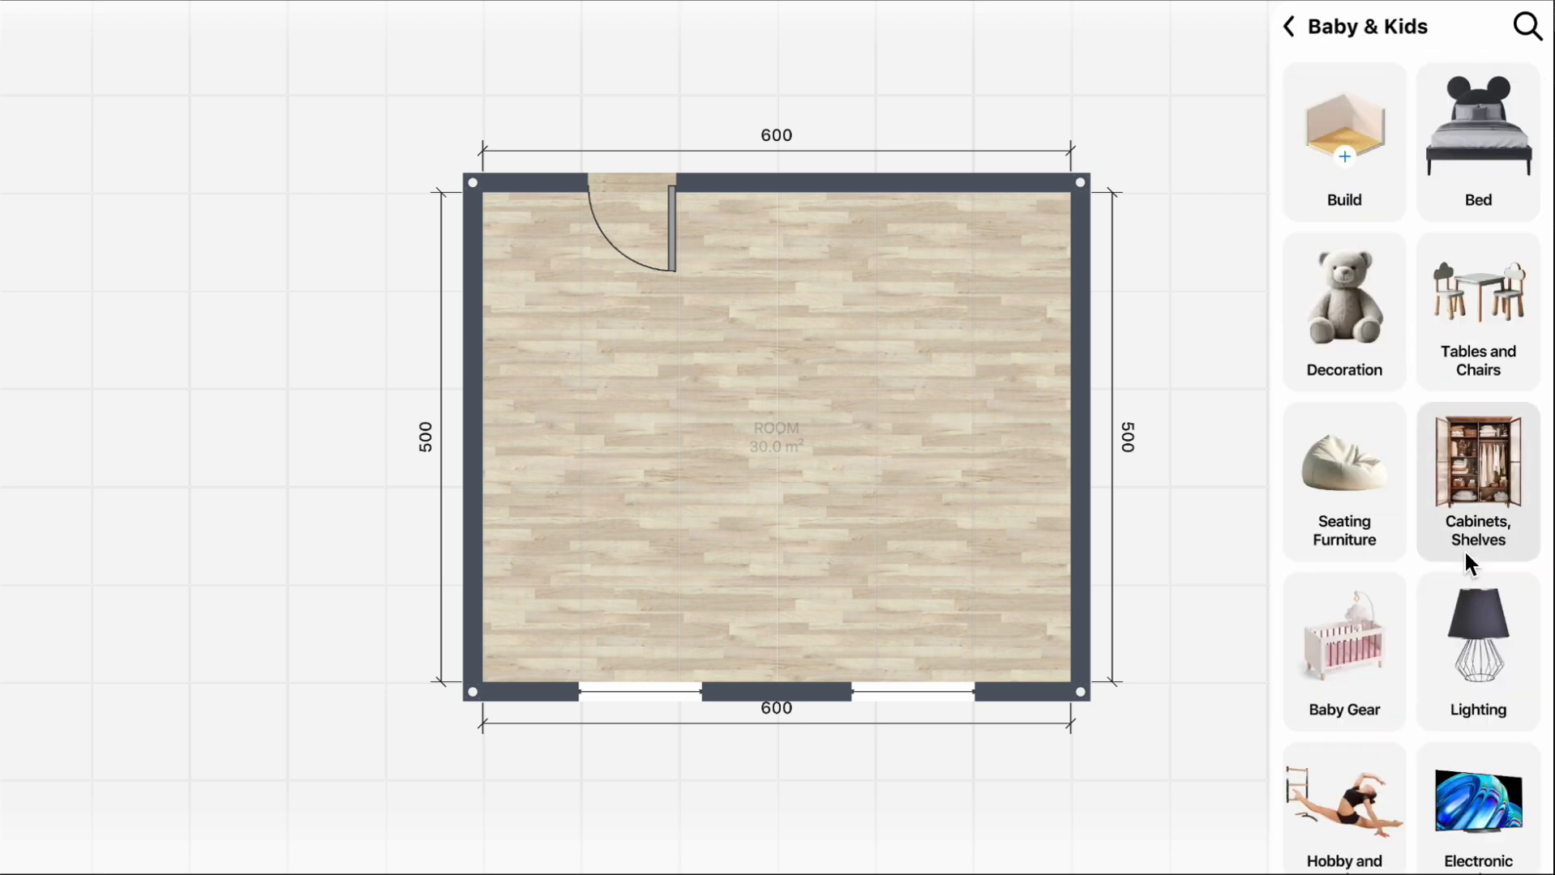
{"action": "left_click", "coordinate": [1287, 27]}
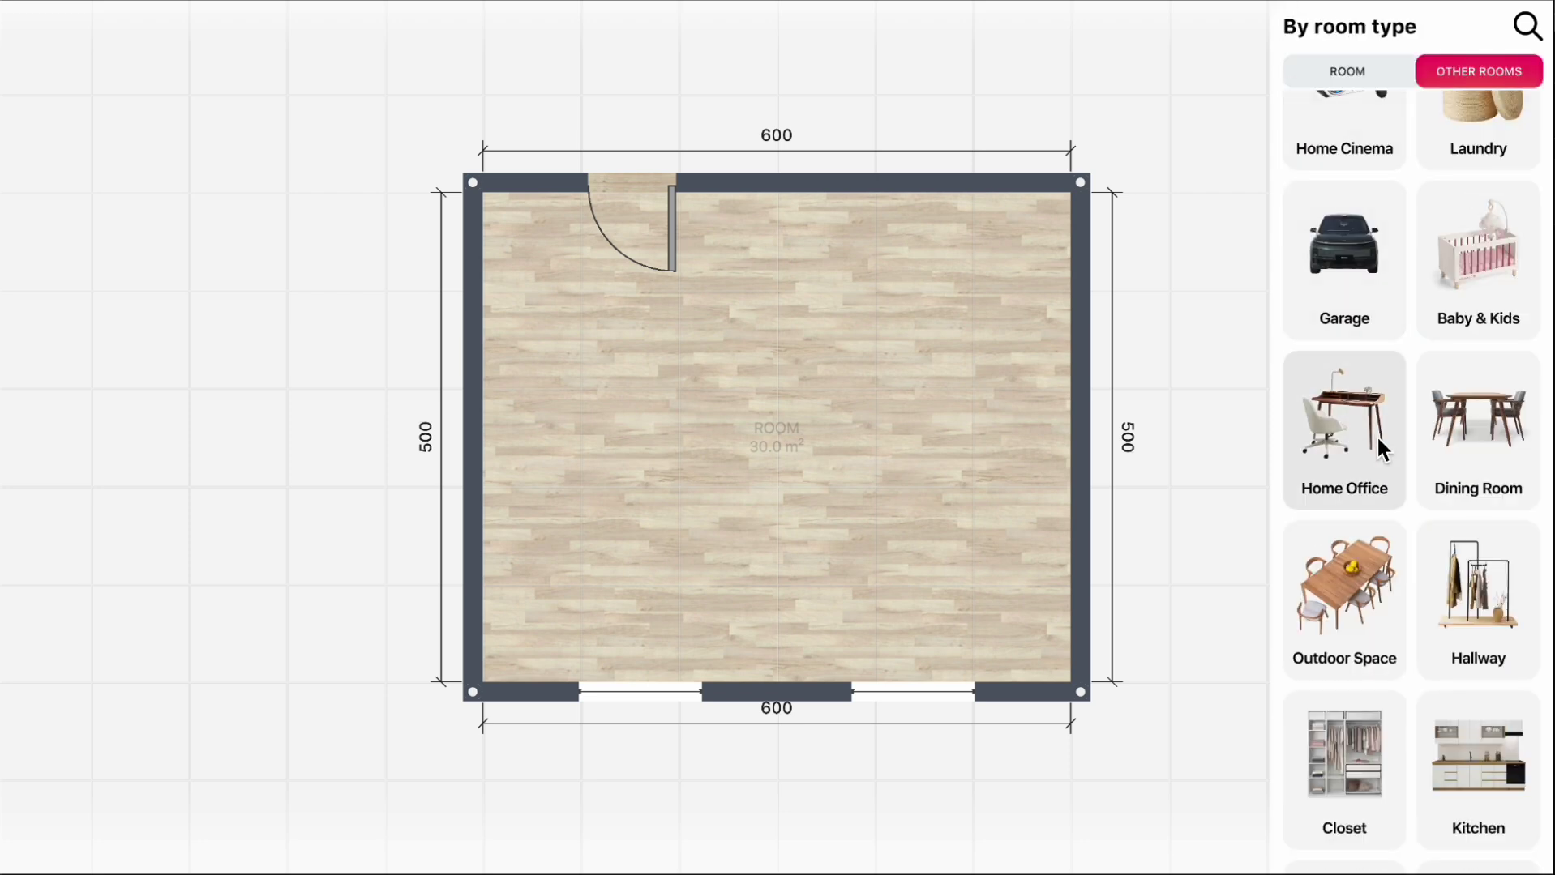
{"action": "scroll", "coordinate": [1377, 435], "scroll_direction": "down", "scroll_amount": 5}
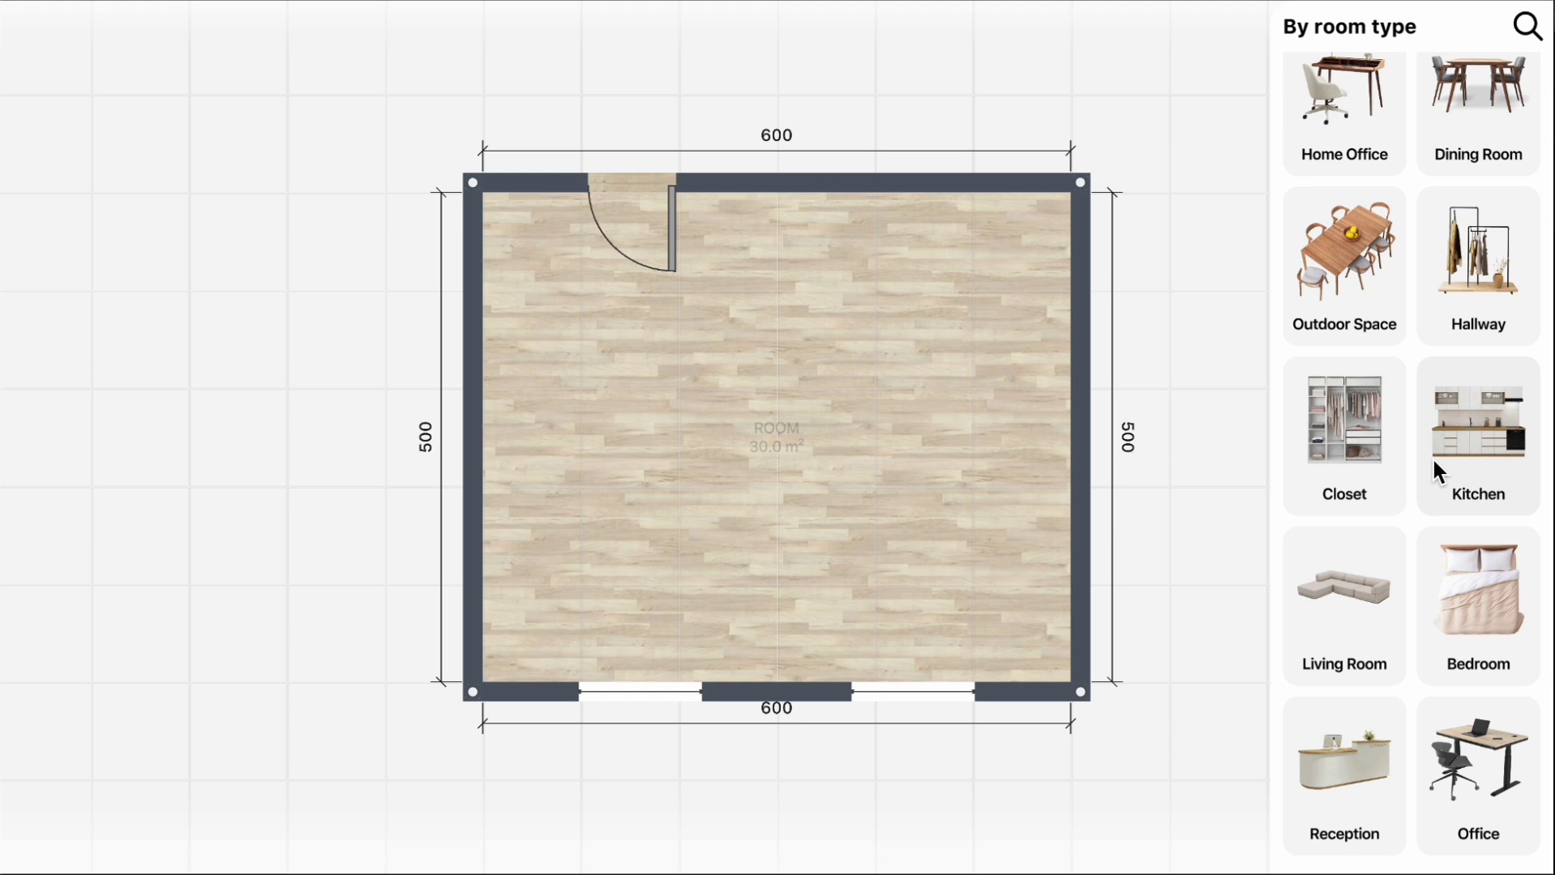
{"action": "left_click", "coordinate": [1433, 462]}
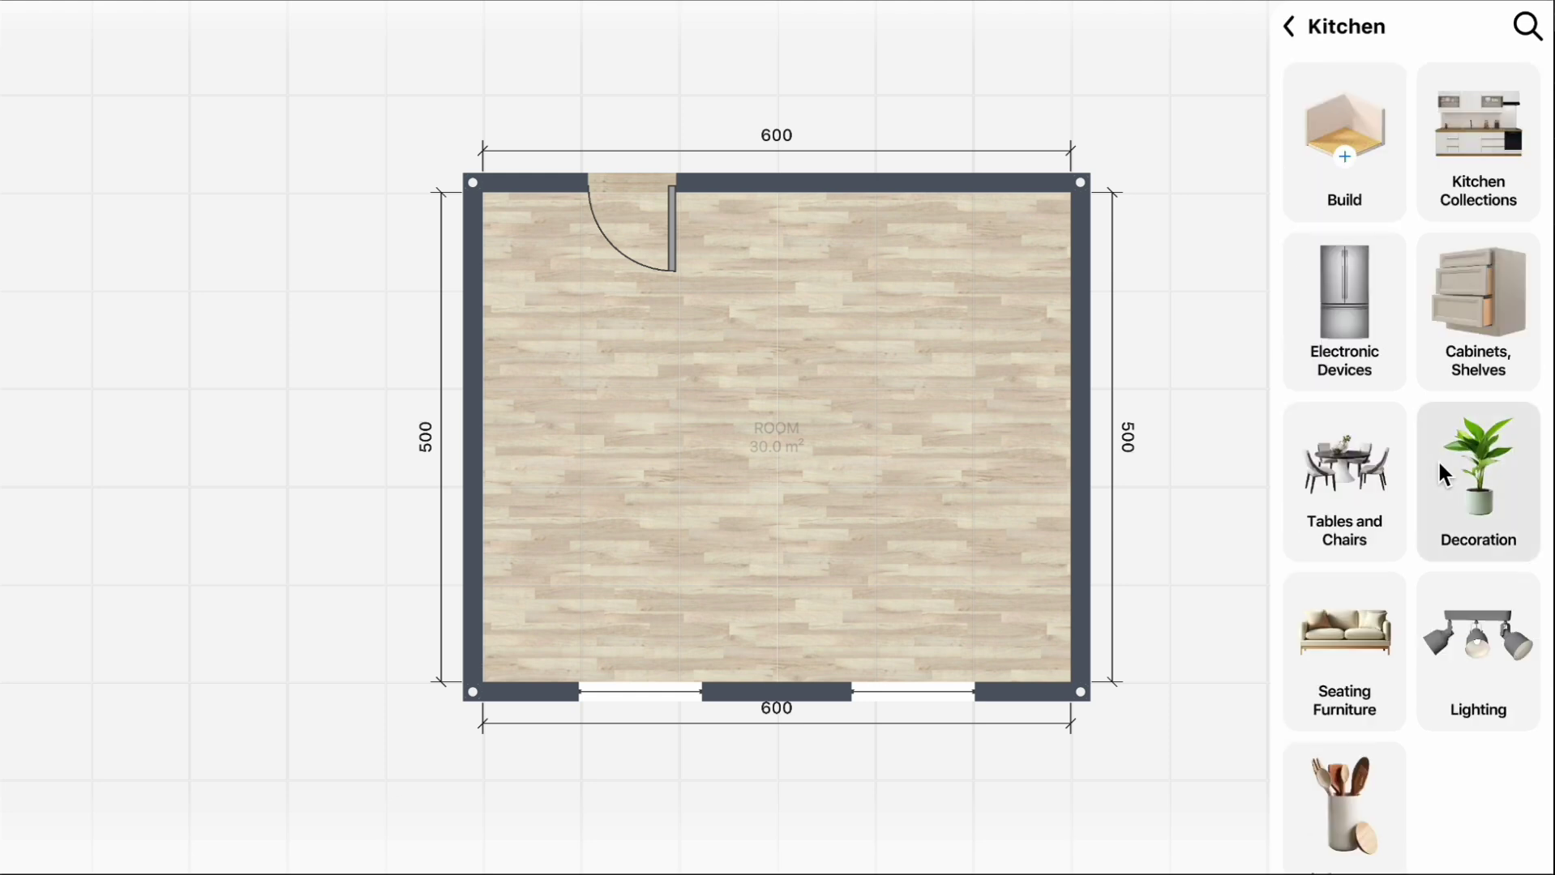
{"action": "left_click", "coordinate": [1289, 26]}
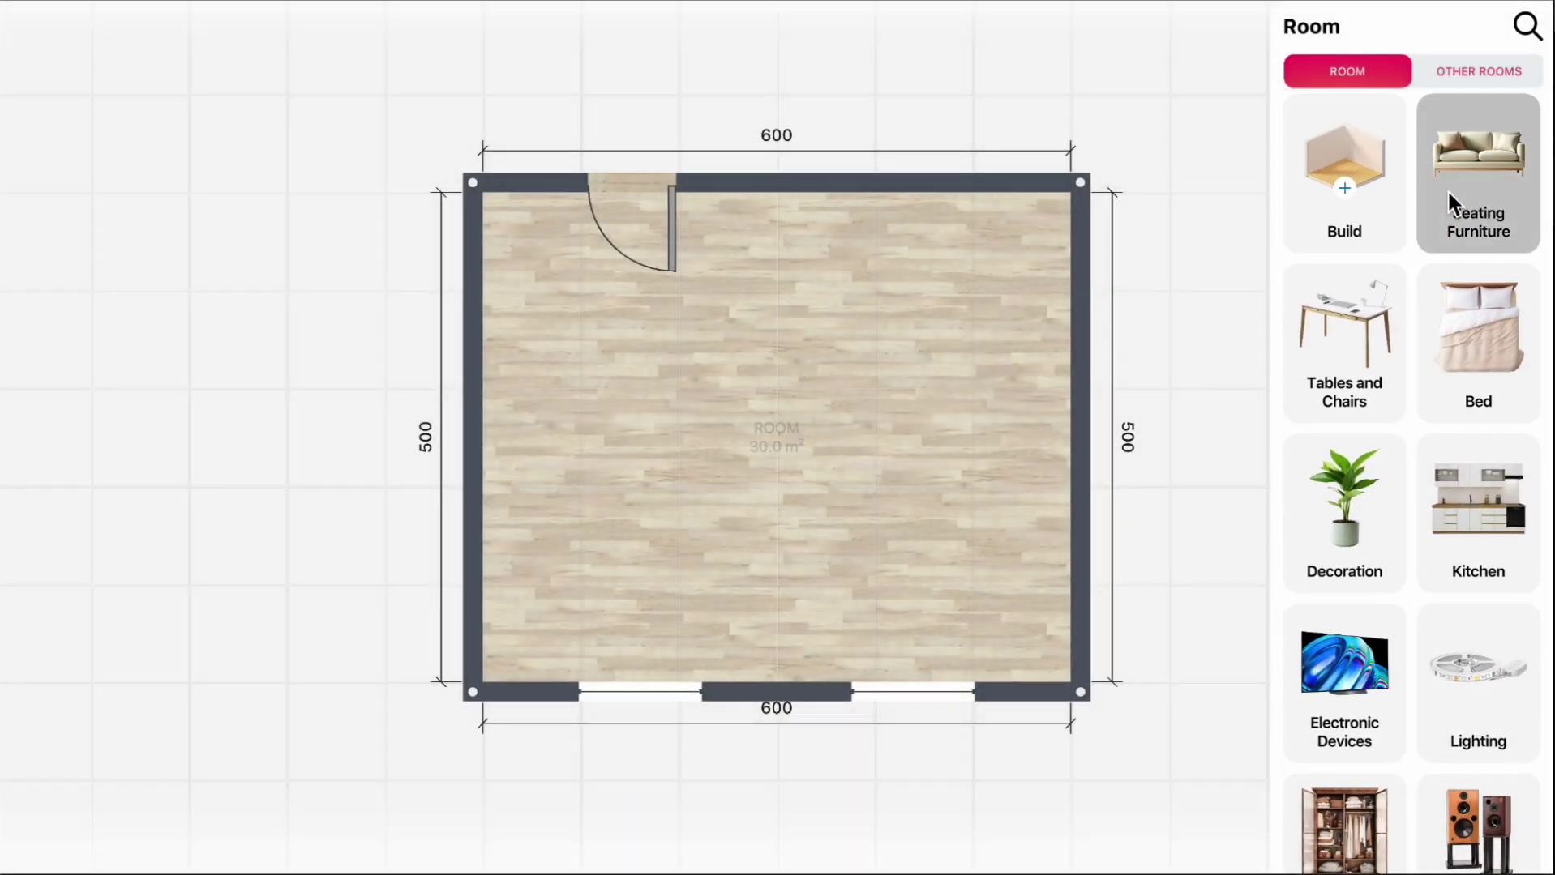
Step: Go to Seating Furniture > Sofa and filter the sofas to the Marshmallow Sofa style
{"action": "left_click", "coordinate": [1454, 202]}
{"action": "left_click", "coordinate": [1370, 155]}
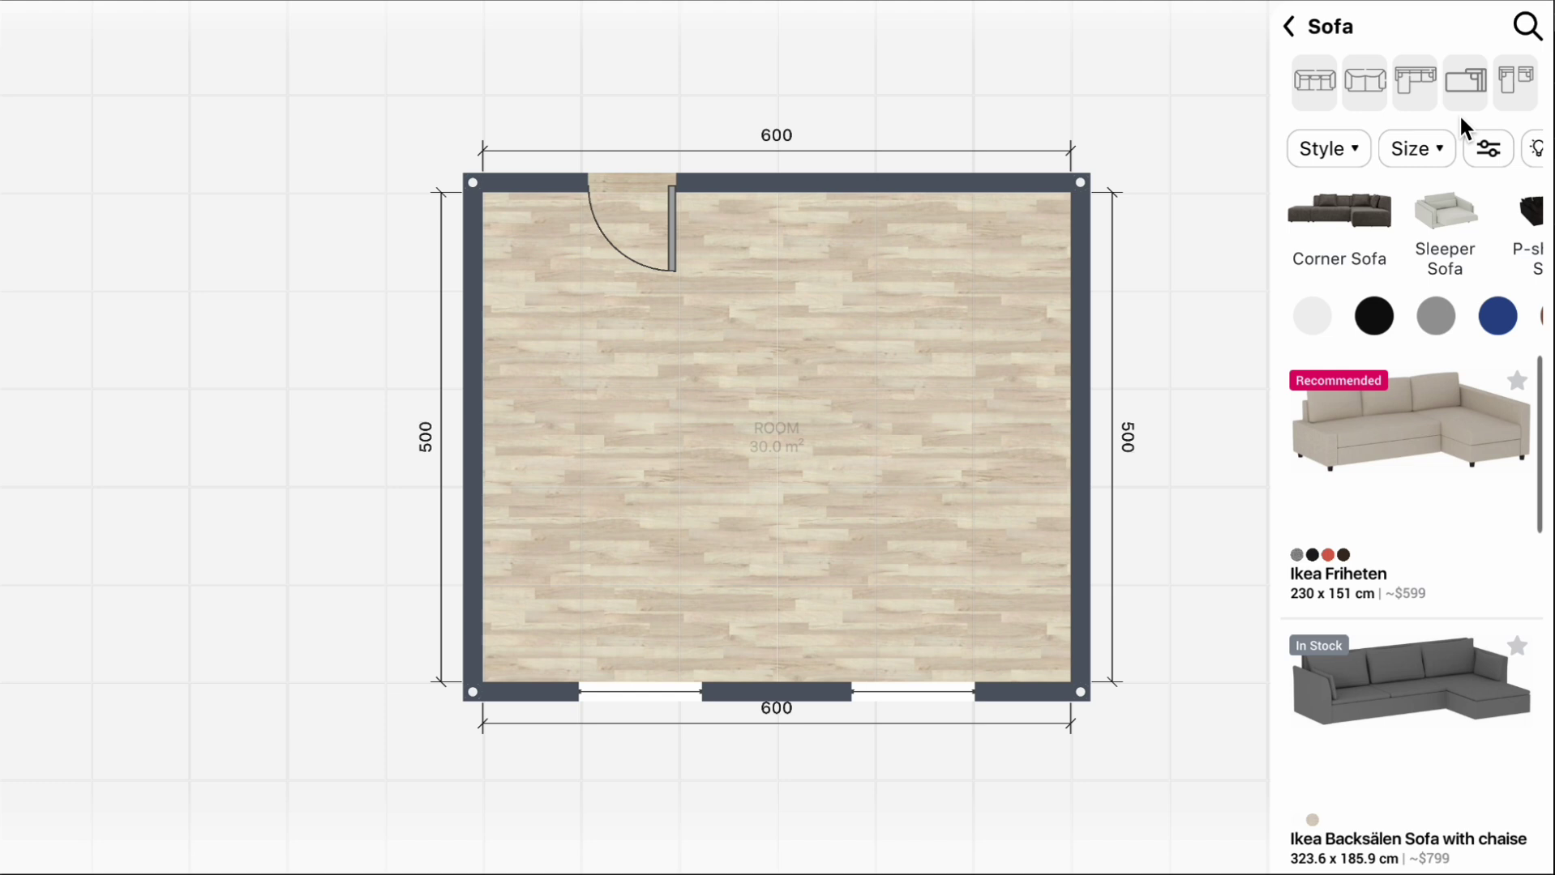
{"action": "left_click", "coordinate": [1488, 210]}
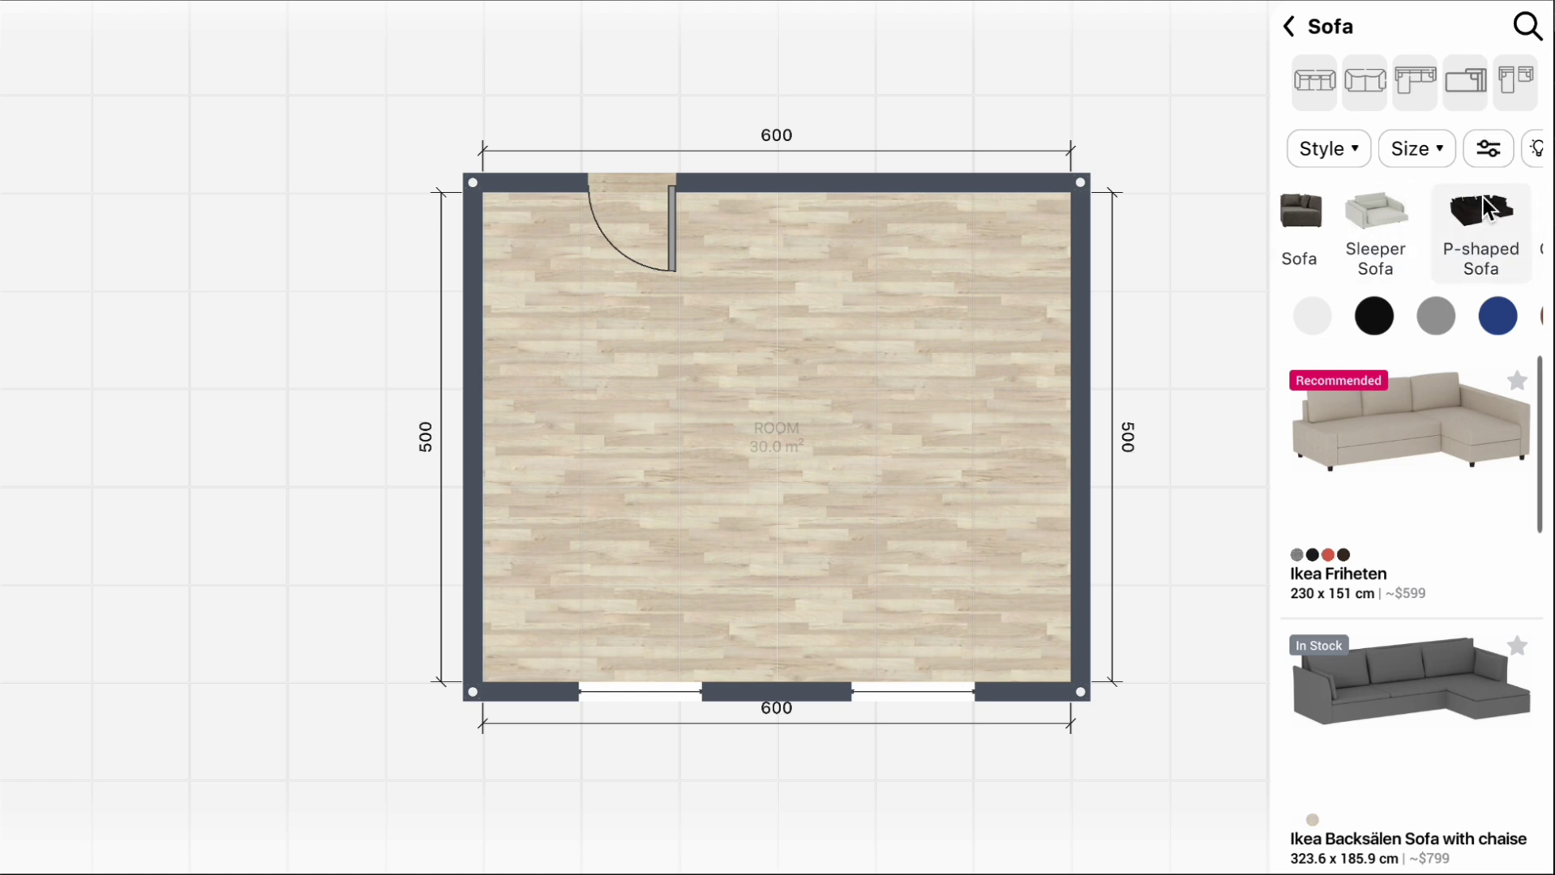
{"action": "scroll", "coordinate": [1488, 210], "scroll_direction": "right", "scroll_amount": 1}
{"action": "scroll", "coordinate": [1488, 210], "scroll_direction": "right", "scroll_amount": 1}
{"action": "scroll", "coordinate": [1488, 209], "scroll_direction": "right", "scroll_amount": 1}
{"action": "scroll", "coordinate": [1489, 209], "scroll_direction": "right", "scroll_amount": 1}
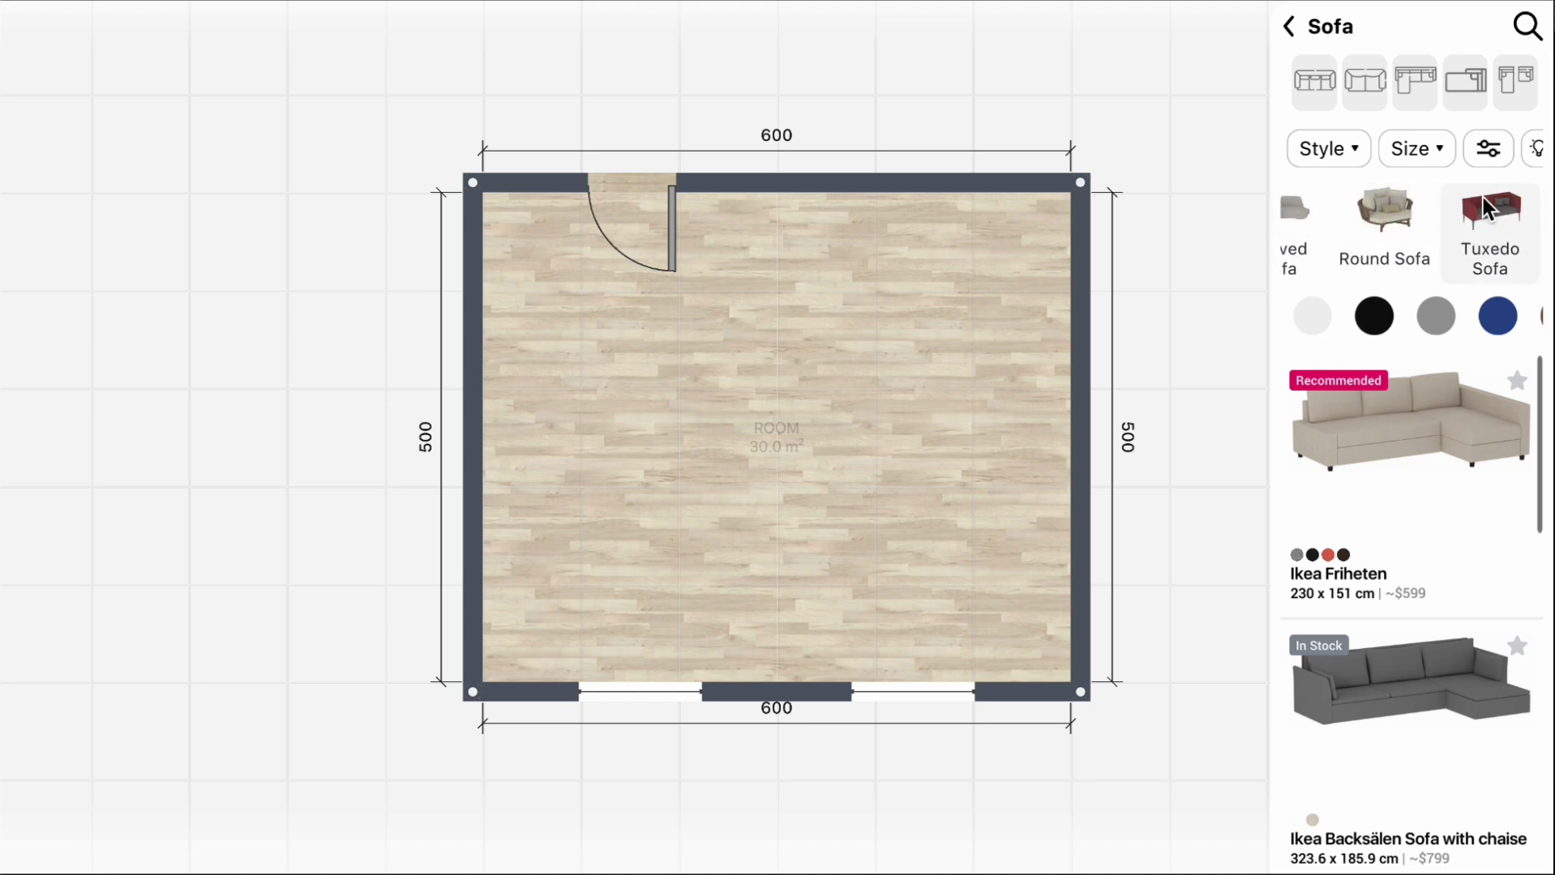
{"action": "scroll", "coordinate": [1488, 209], "scroll_direction": "right", "scroll_amount": 1}
{"action": "scroll", "coordinate": [1488, 210], "scroll_direction": "right", "scroll_amount": 1}
{"action": "scroll", "coordinate": [1458, 217], "scroll_direction": "right", "scroll_amount": 1}
{"action": "left_click", "coordinate": [1427, 225]}
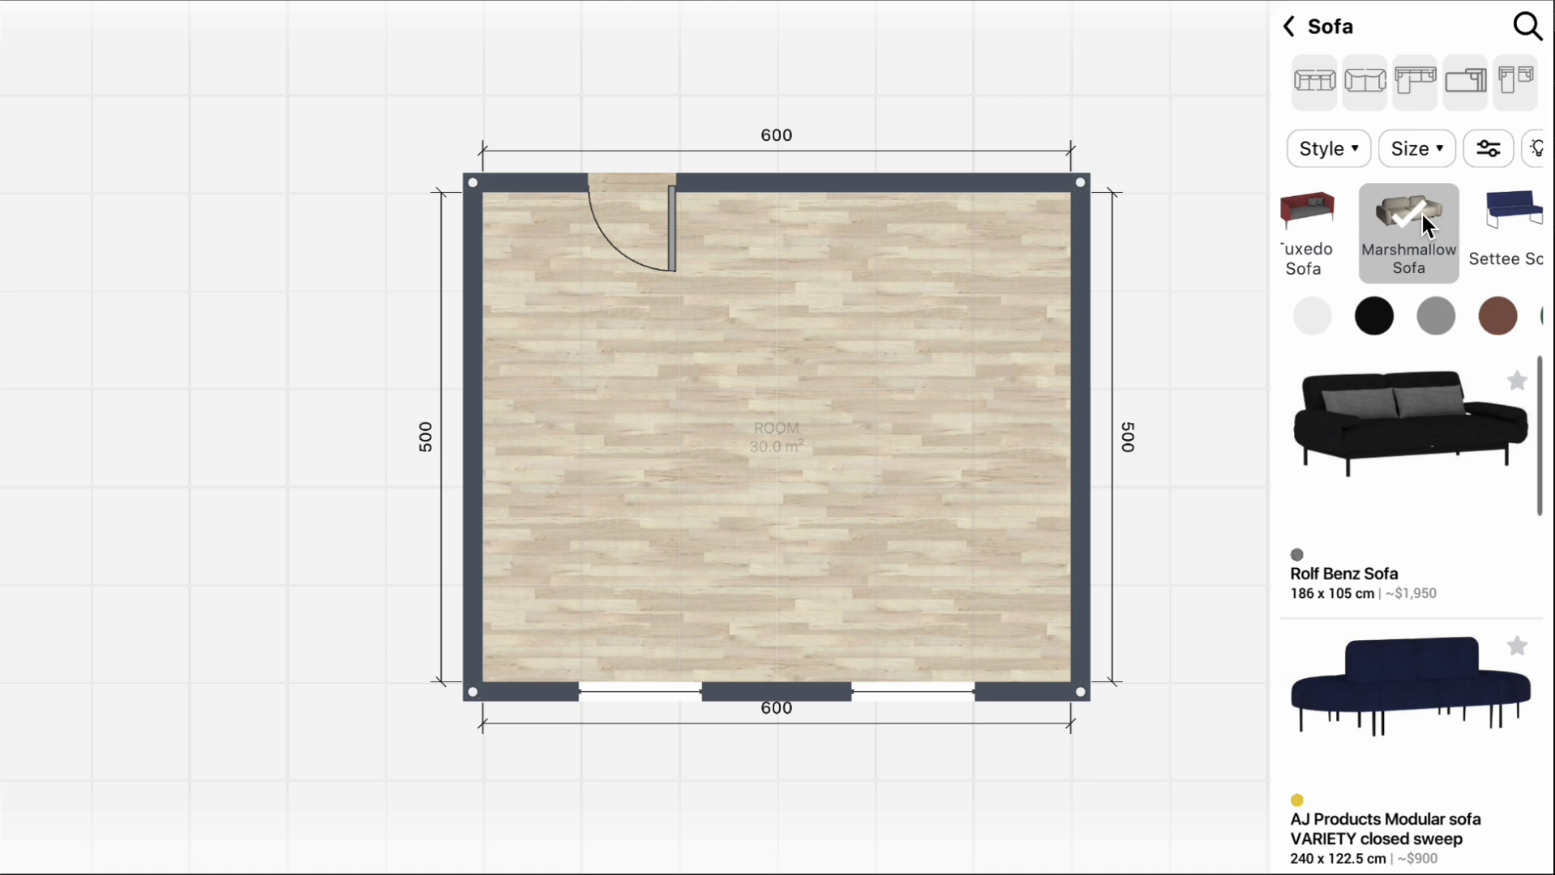
{"action": "scroll", "coordinate": [1457, 520], "scroll_direction": "down", "scroll_amount": 2}
{"action": "scroll", "coordinate": [1457, 520], "scroll_direction": "down", "scroll_amount": 3}
{"action": "scroll", "coordinate": [1458, 521], "scroll_direction": "down", "scroll_amount": 2}
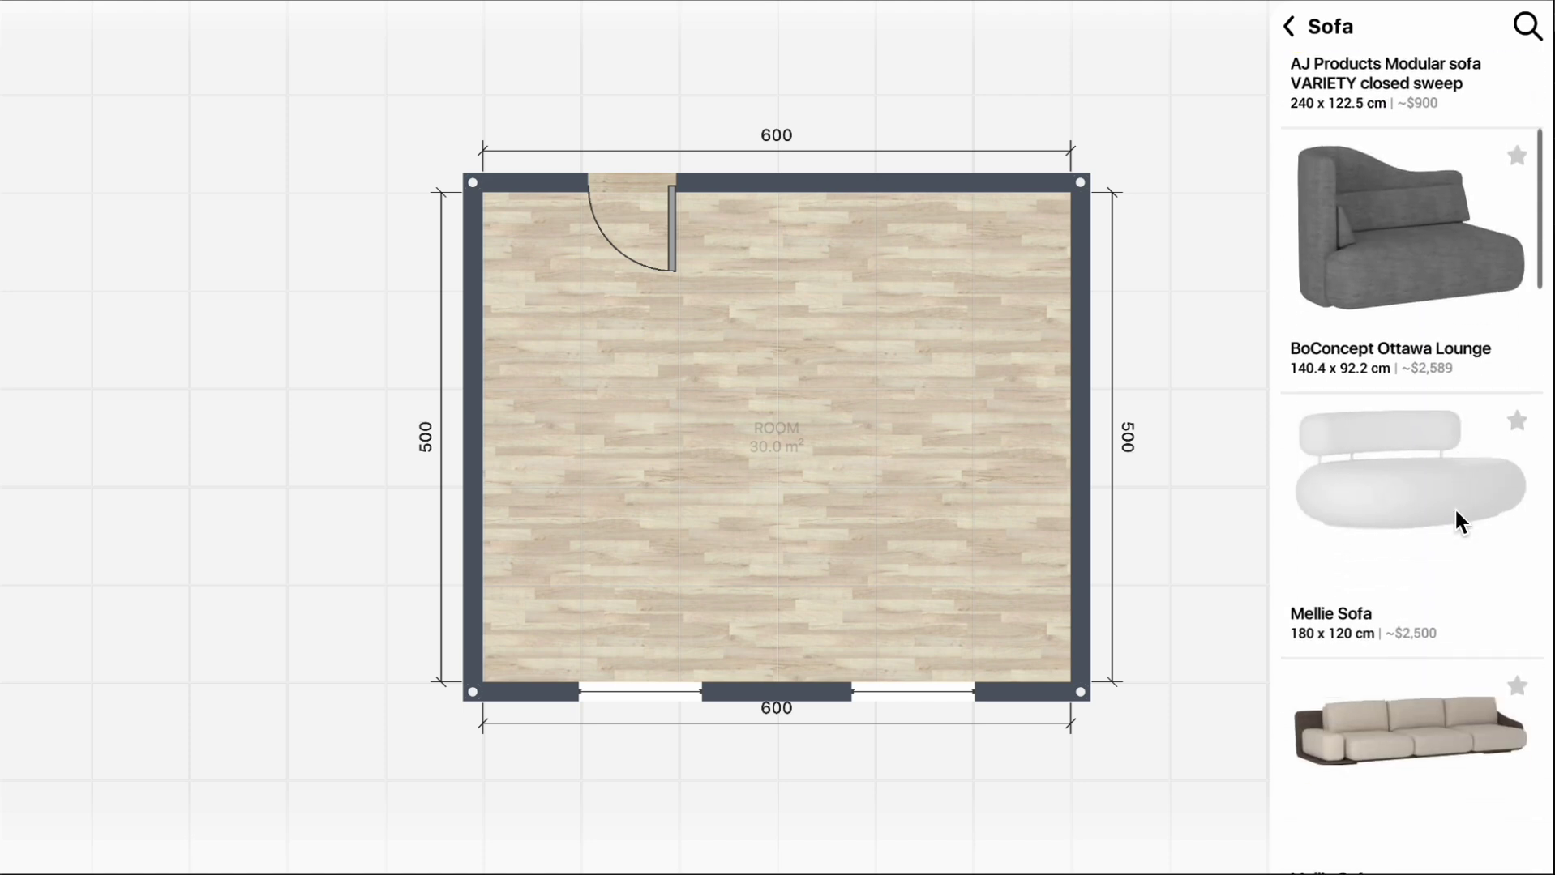
{"action": "scroll", "coordinate": [1454, 509], "scroll_direction": "down", "scroll_amount": 2}
{"action": "scroll", "coordinate": [1454, 508], "scroll_direction": "down", "scroll_amount": 3}
{"action": "mouse_move", "coordinate": [1458, 499]}
{"action": "left_mouse_down"}
{"action": "mouse_move", "coordinate": [1324, 472]}
{"action": "mouse_move", "coordinate": [957, 260]}
{"action": "left_mouse_up"}
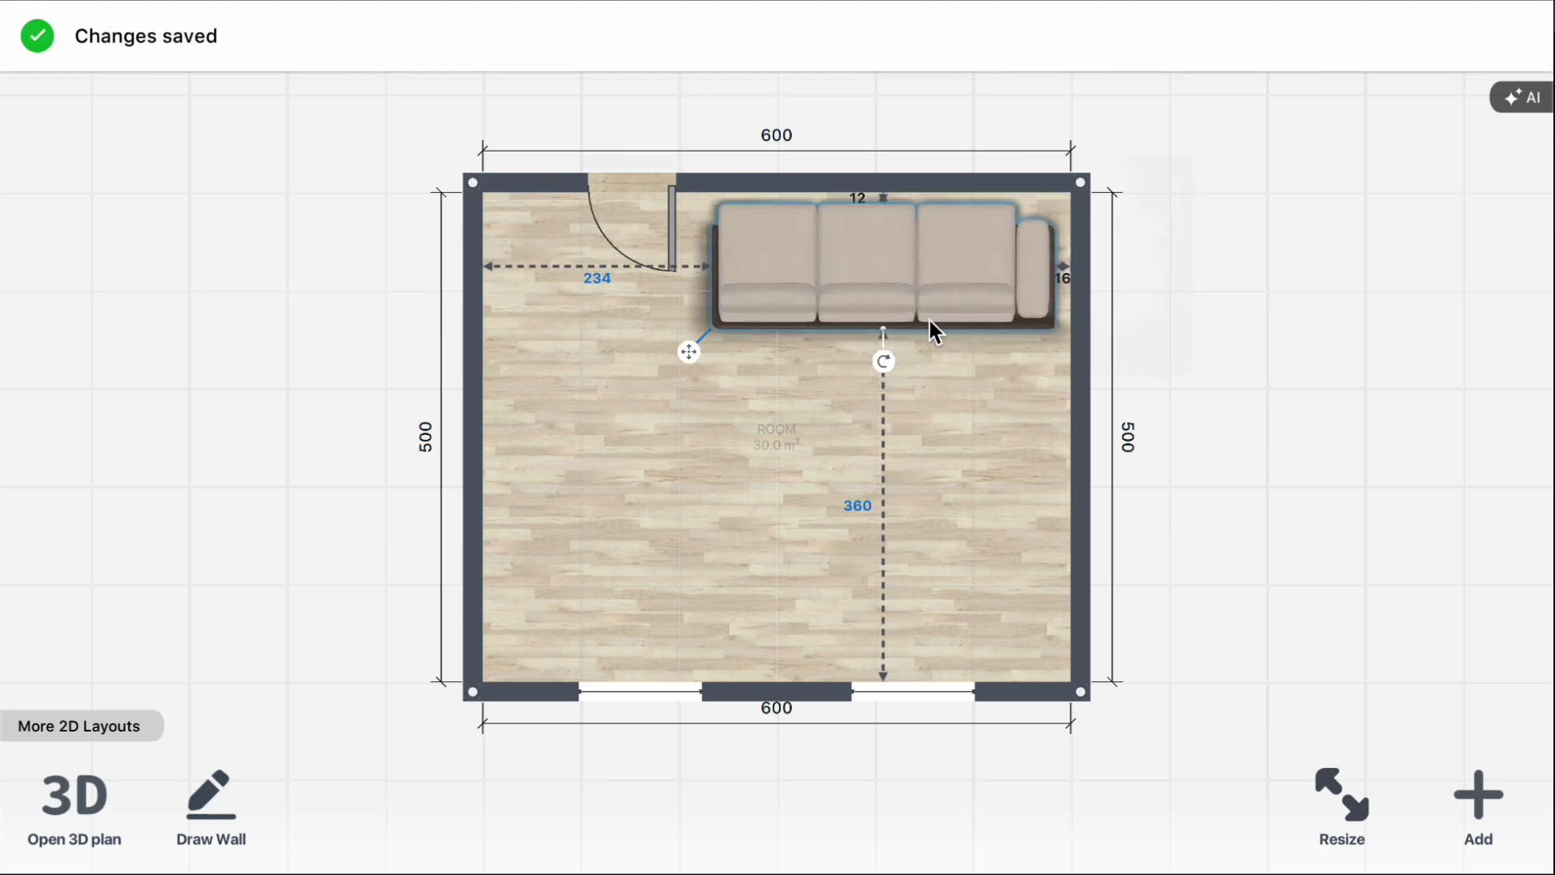
Step: Rotate the sofa 180° and move it to the middle of the room
{"action": "left_click_drag", "start_coordinate": [883, 361], "coordinate": [887, 135]}
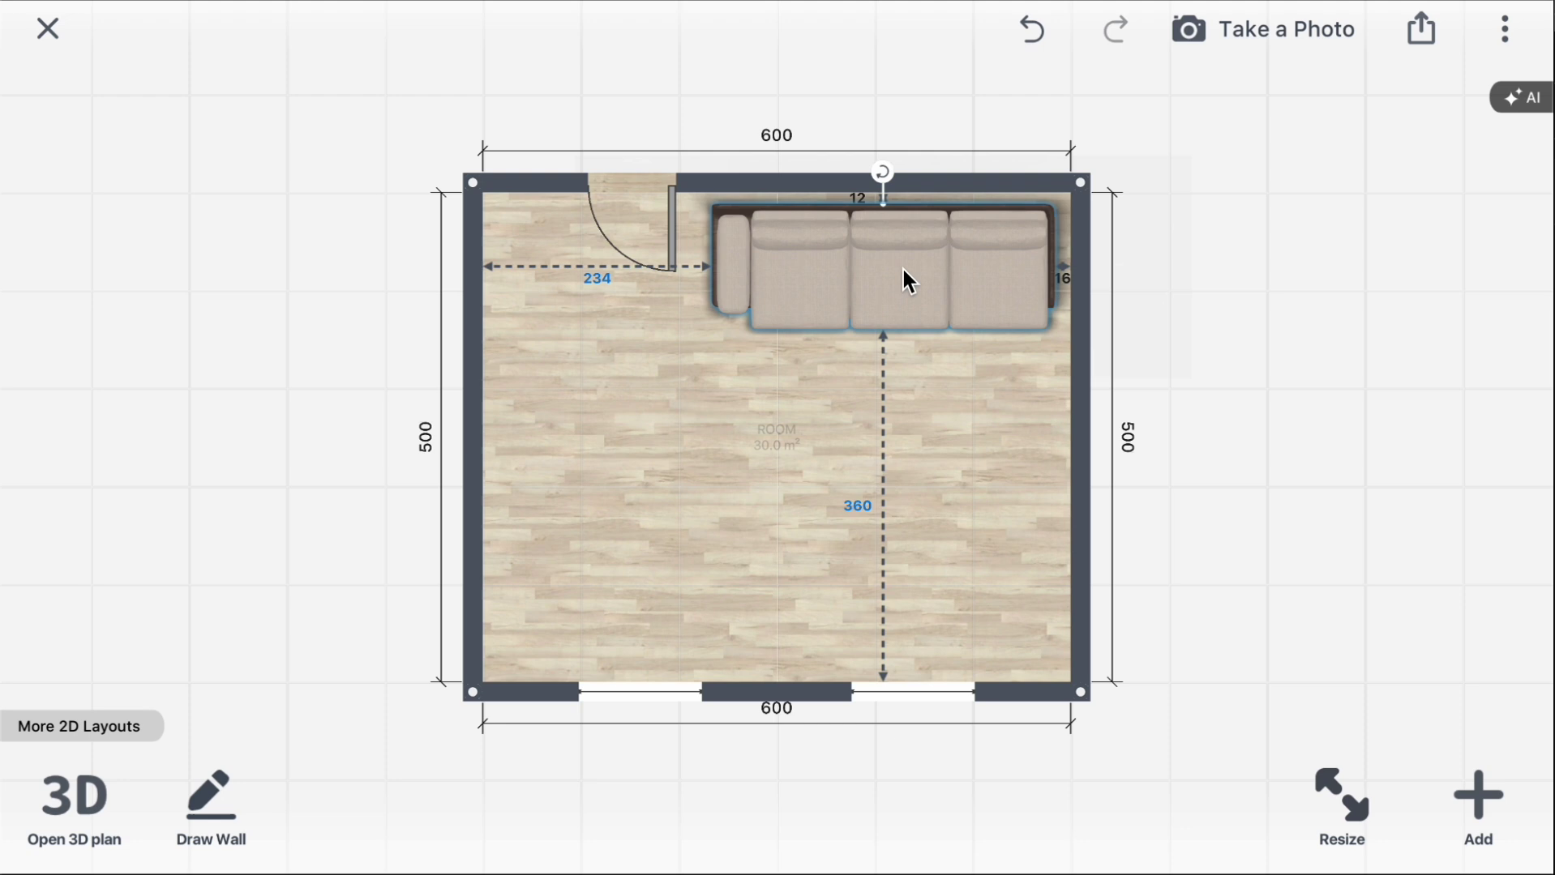
{"action": "left_click_drag", "start_coordinate": [901, 266], "coordinate": [848, 455]}
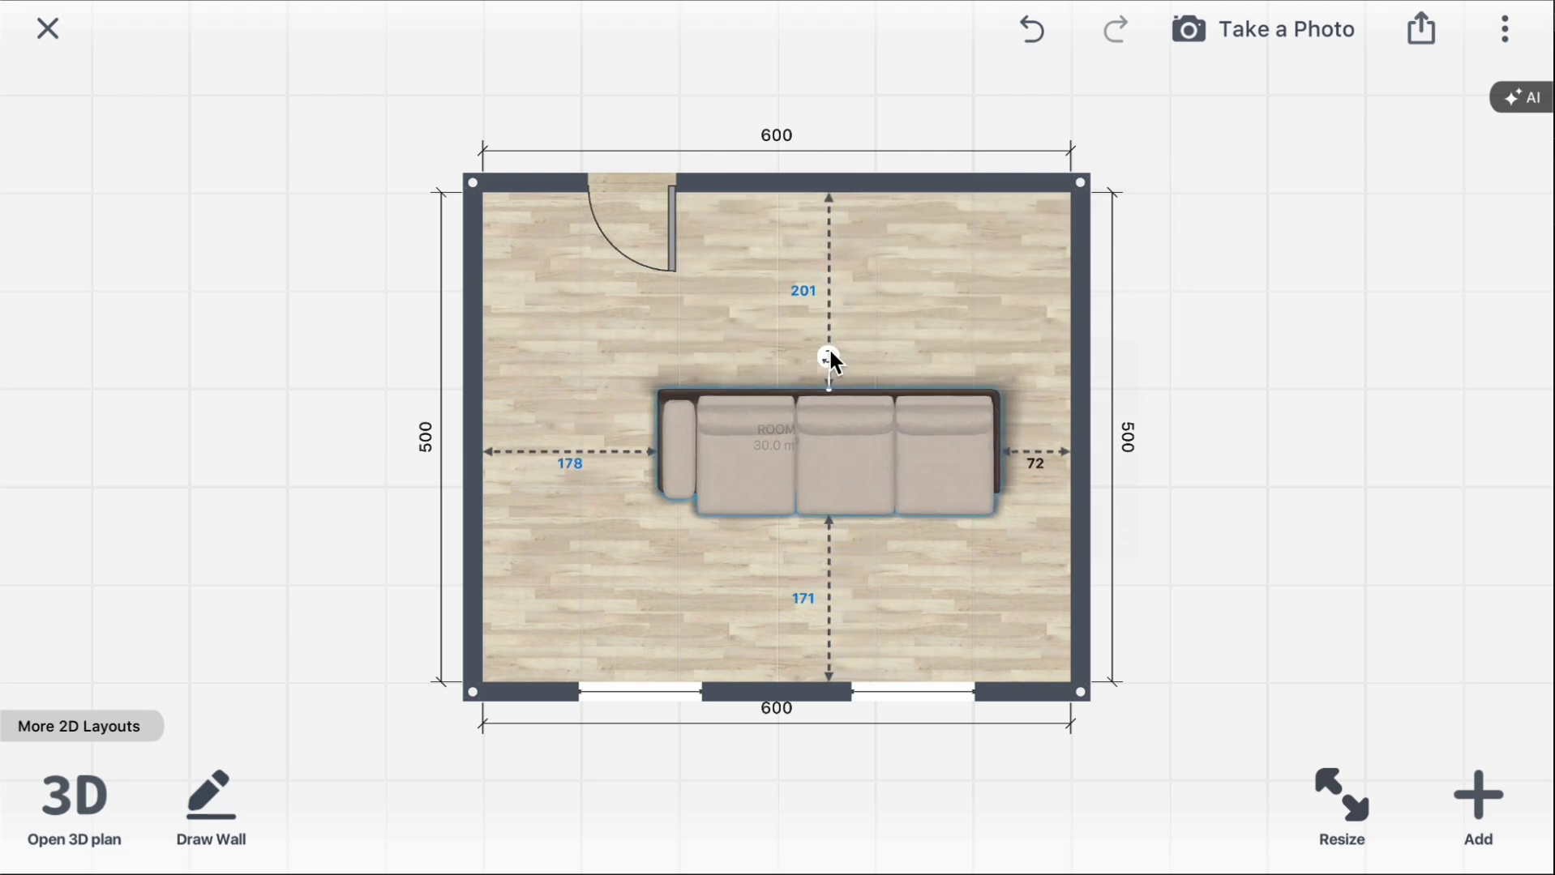
Step: Orbit the 3D view overhead, then rotate the selected sofa and return it to its angle
{"action": "left_click", "coordinate": [74, 805]}
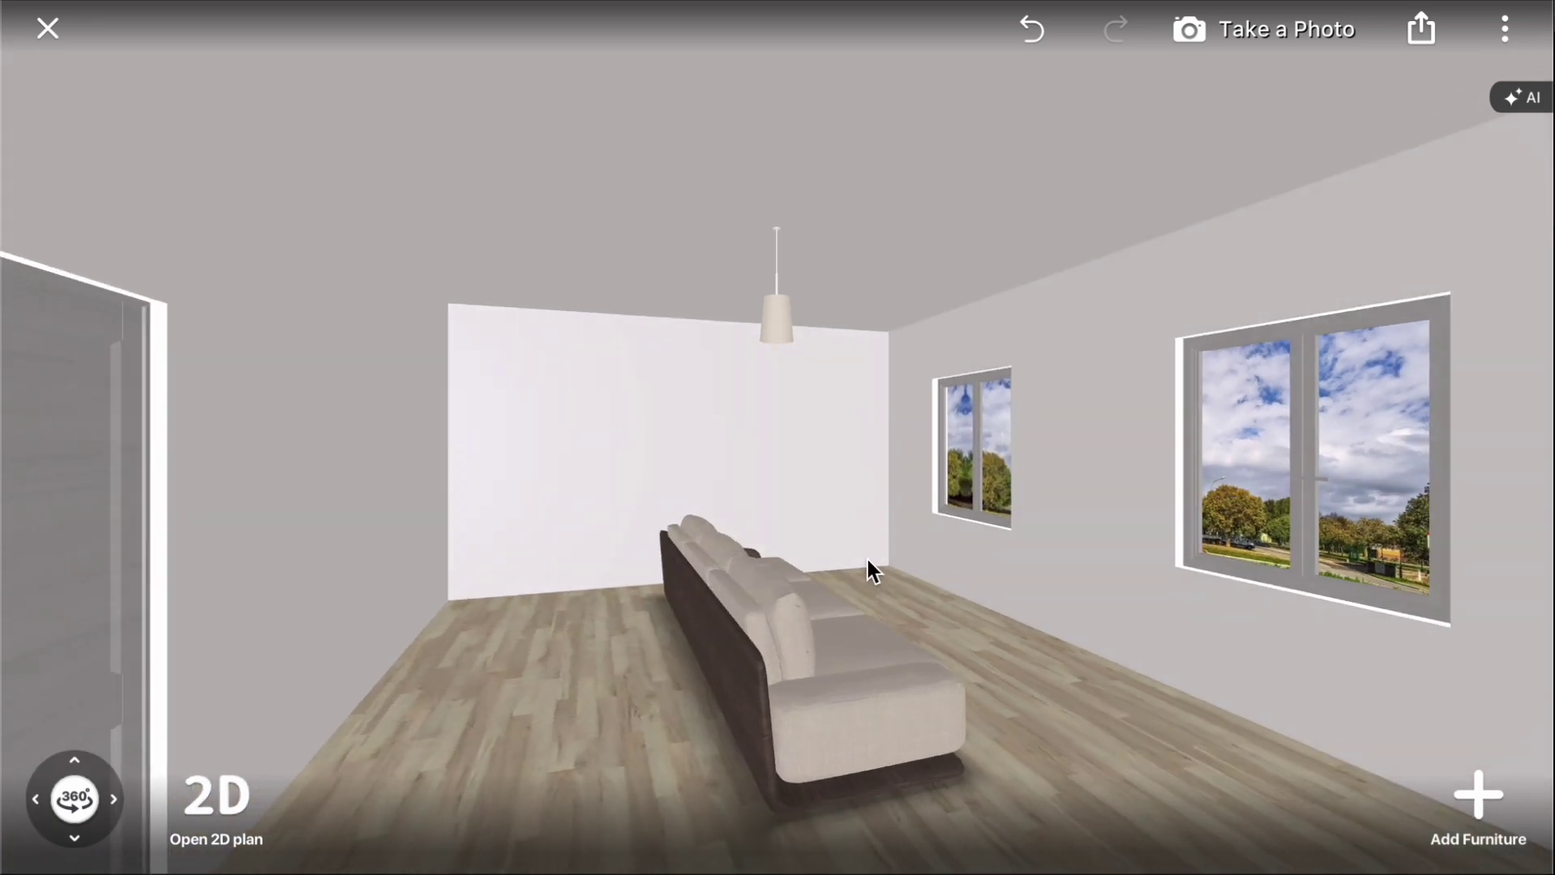
{"action": "left_click_drag", "start_coordinate": [865, 556], "coordinate": [848, 547]}
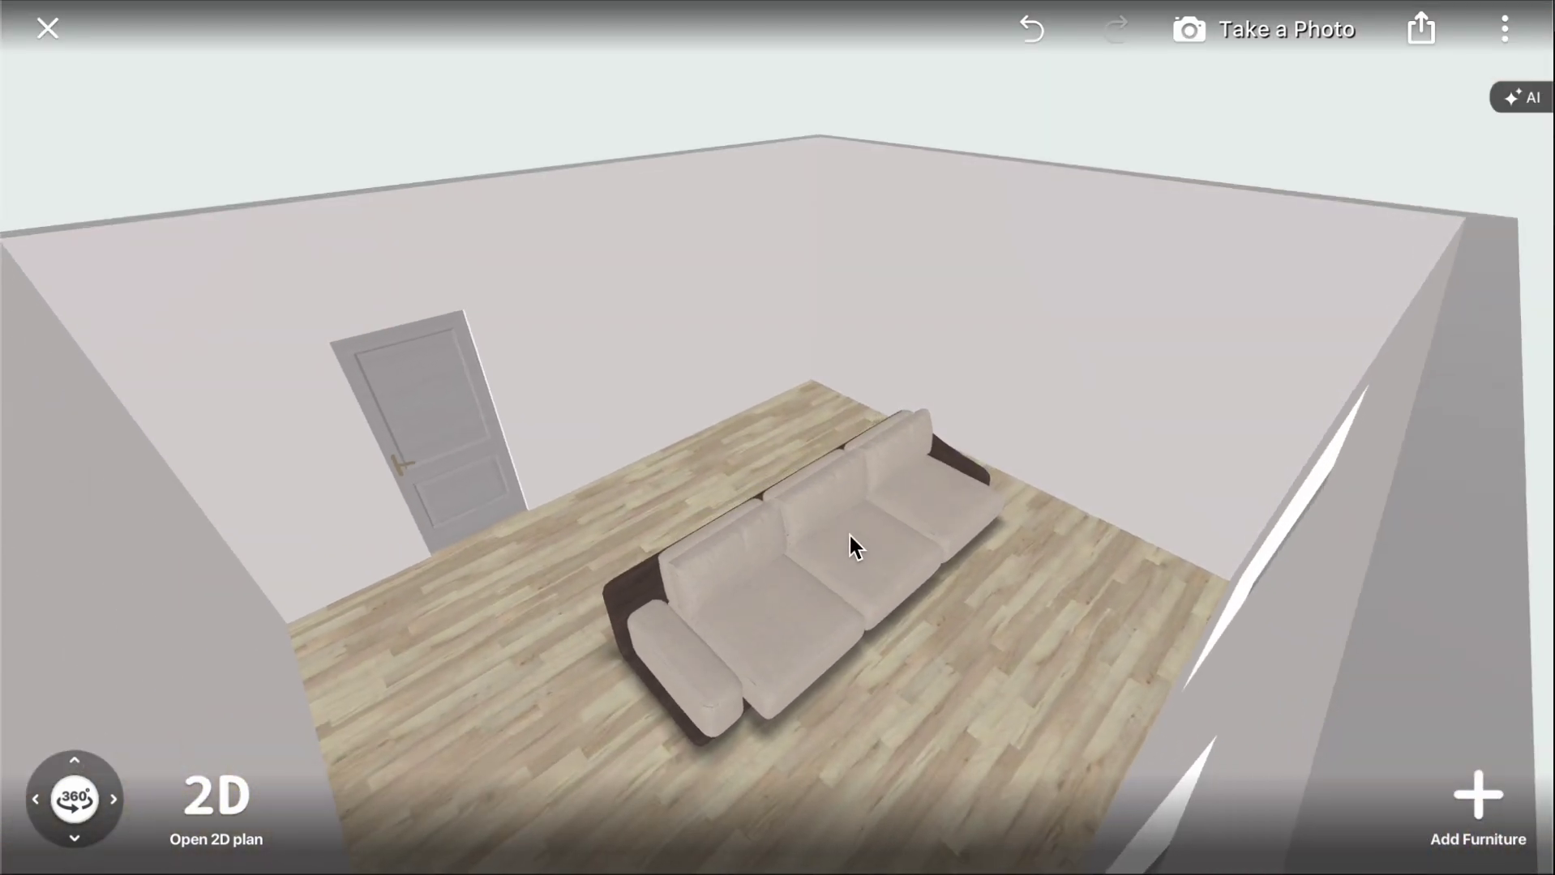
{"action": "left_click", "coordinate": [849, 544]}
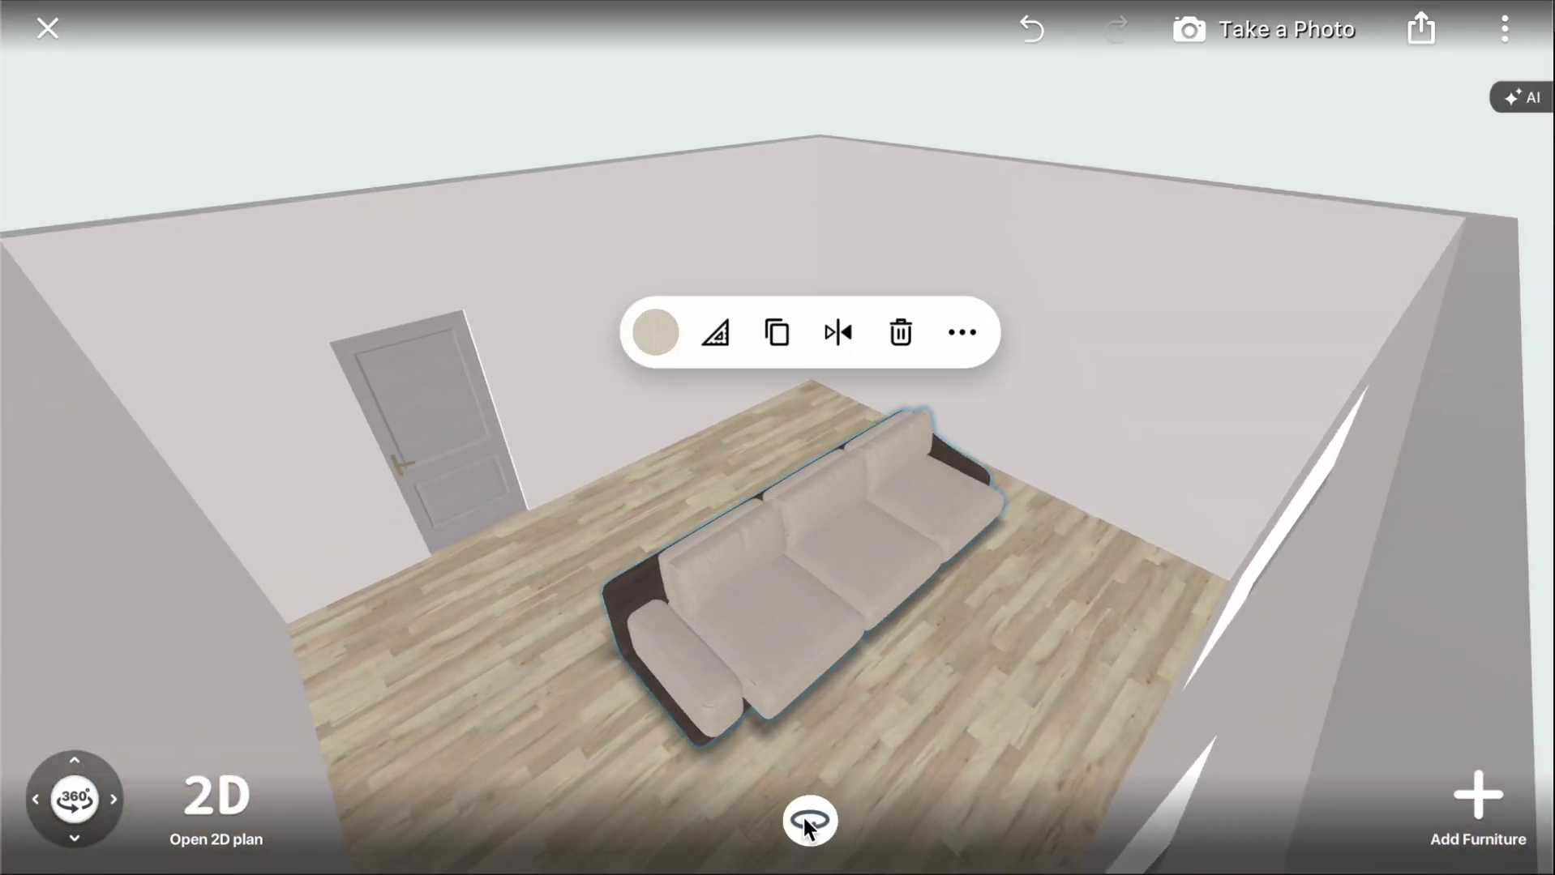
{"action": "left_click", "coordinate": [855, 679]}
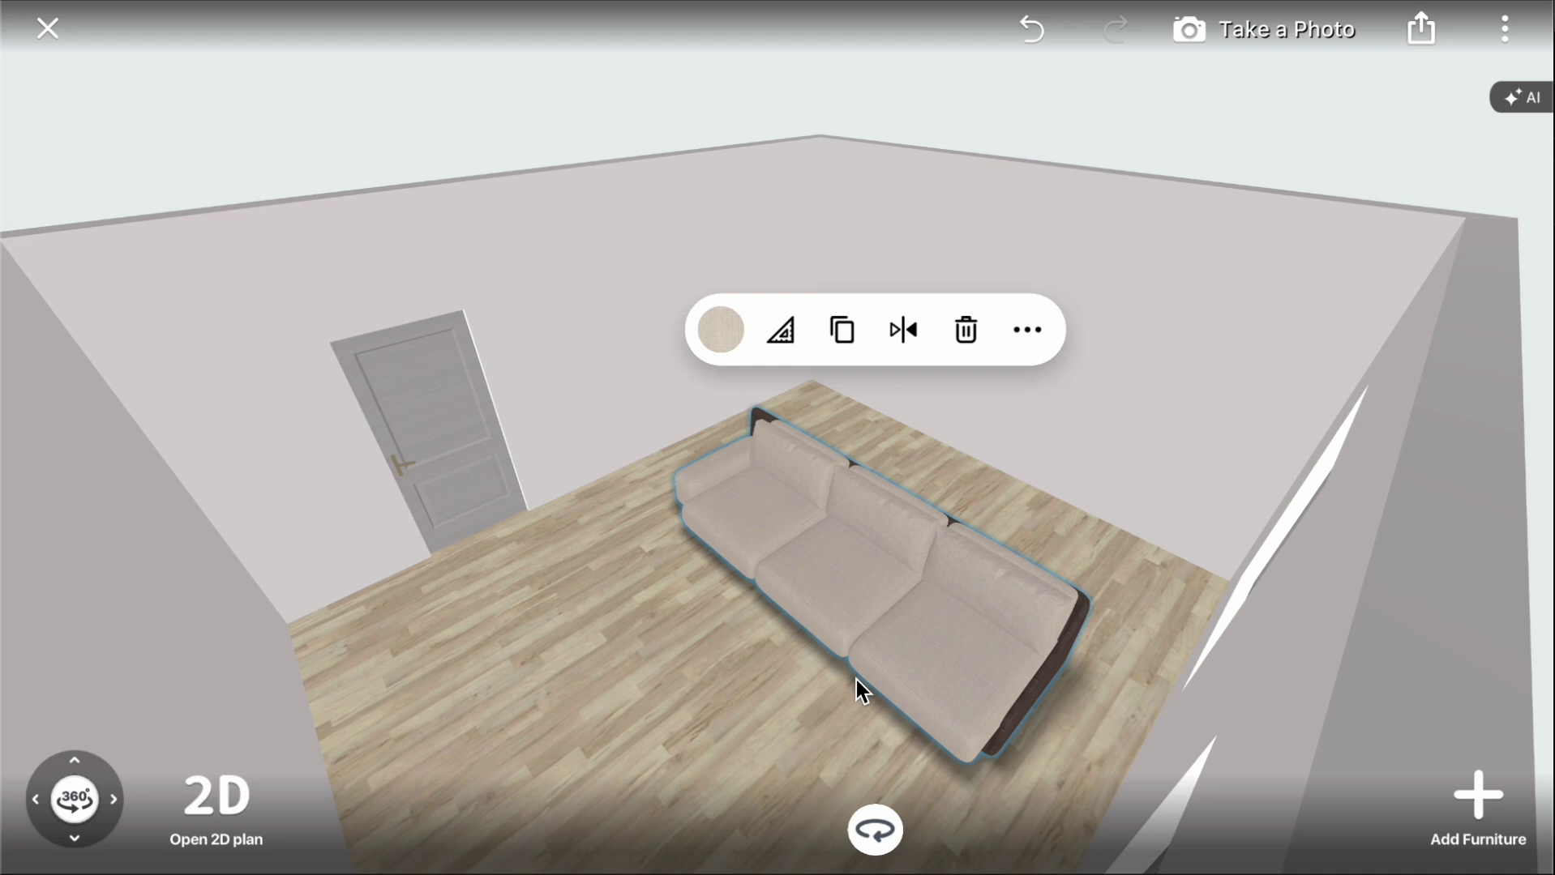
{"action": "mouse_move", "coordinate": [868, 826]}
{"action": "left_mouse_down"}
{"action": "mouse_move", "coordinate": [869, 851]}
{"action": "mouse_move", "coordinate": [1043, 658]}
{"action": "left_mouse_up"}
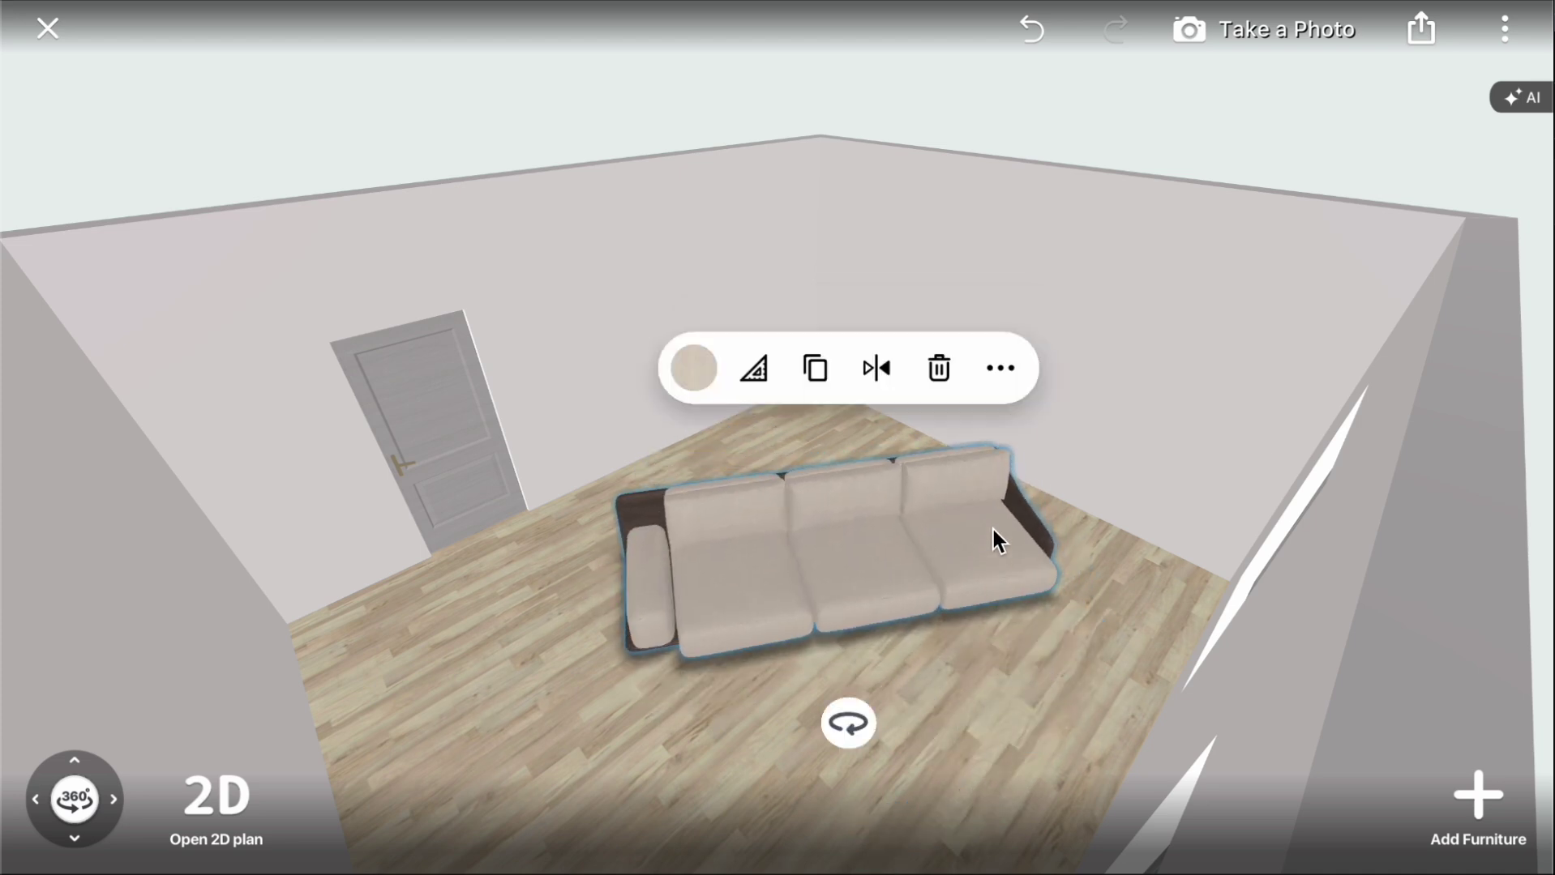
Step: Try several fabrics on the All Sofa part, settling on Korndal Dark gray
{"action": "left_click", "coordinate": [694, 367]}
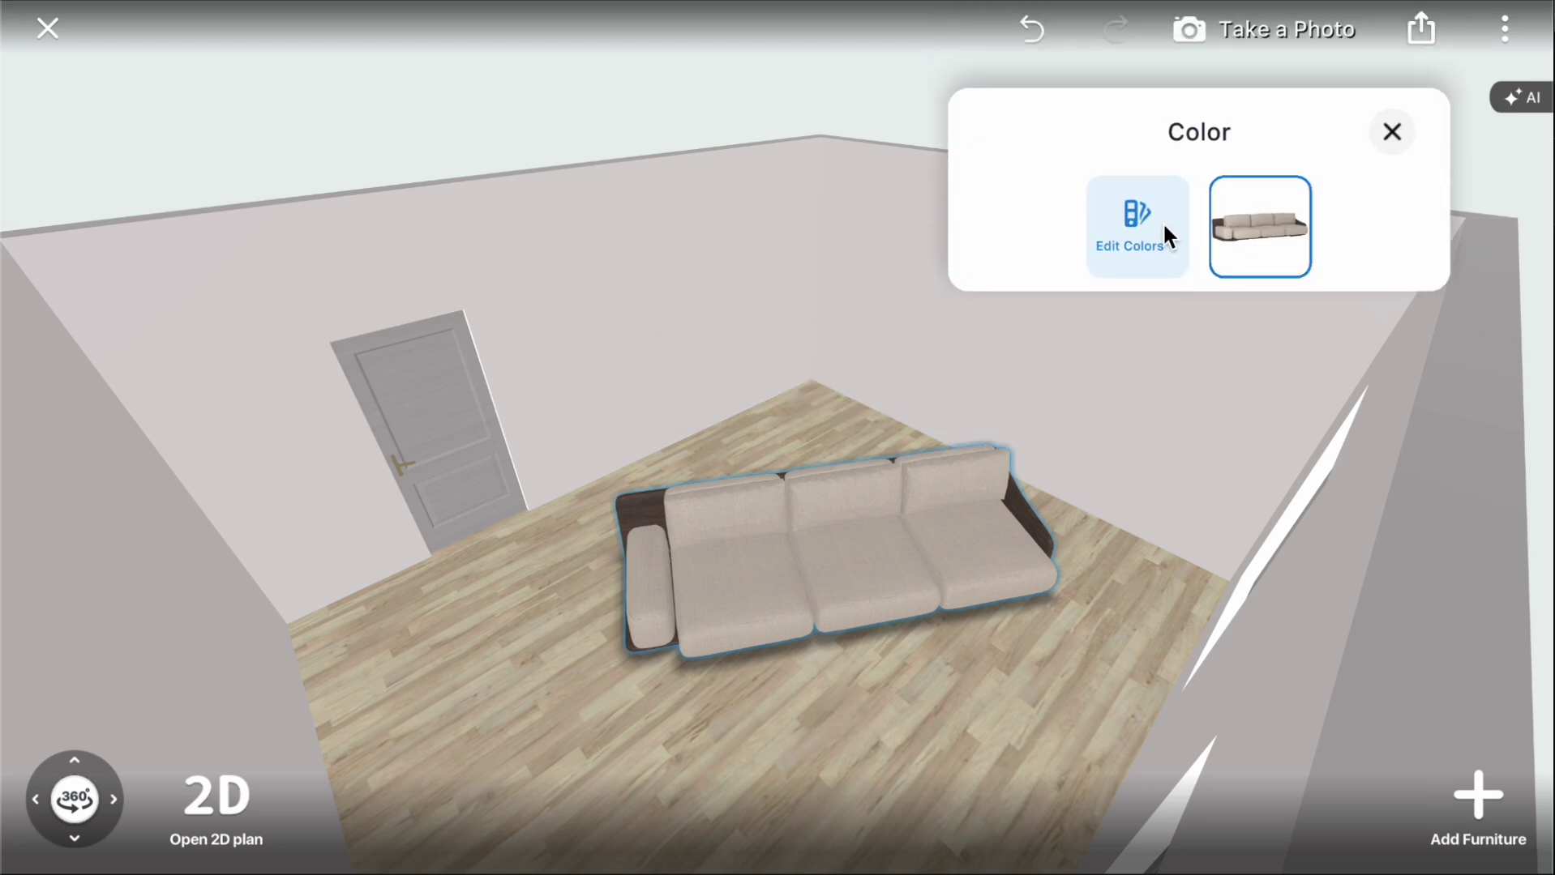
{"action": "left_click", "coordinate": [1164, 226]}
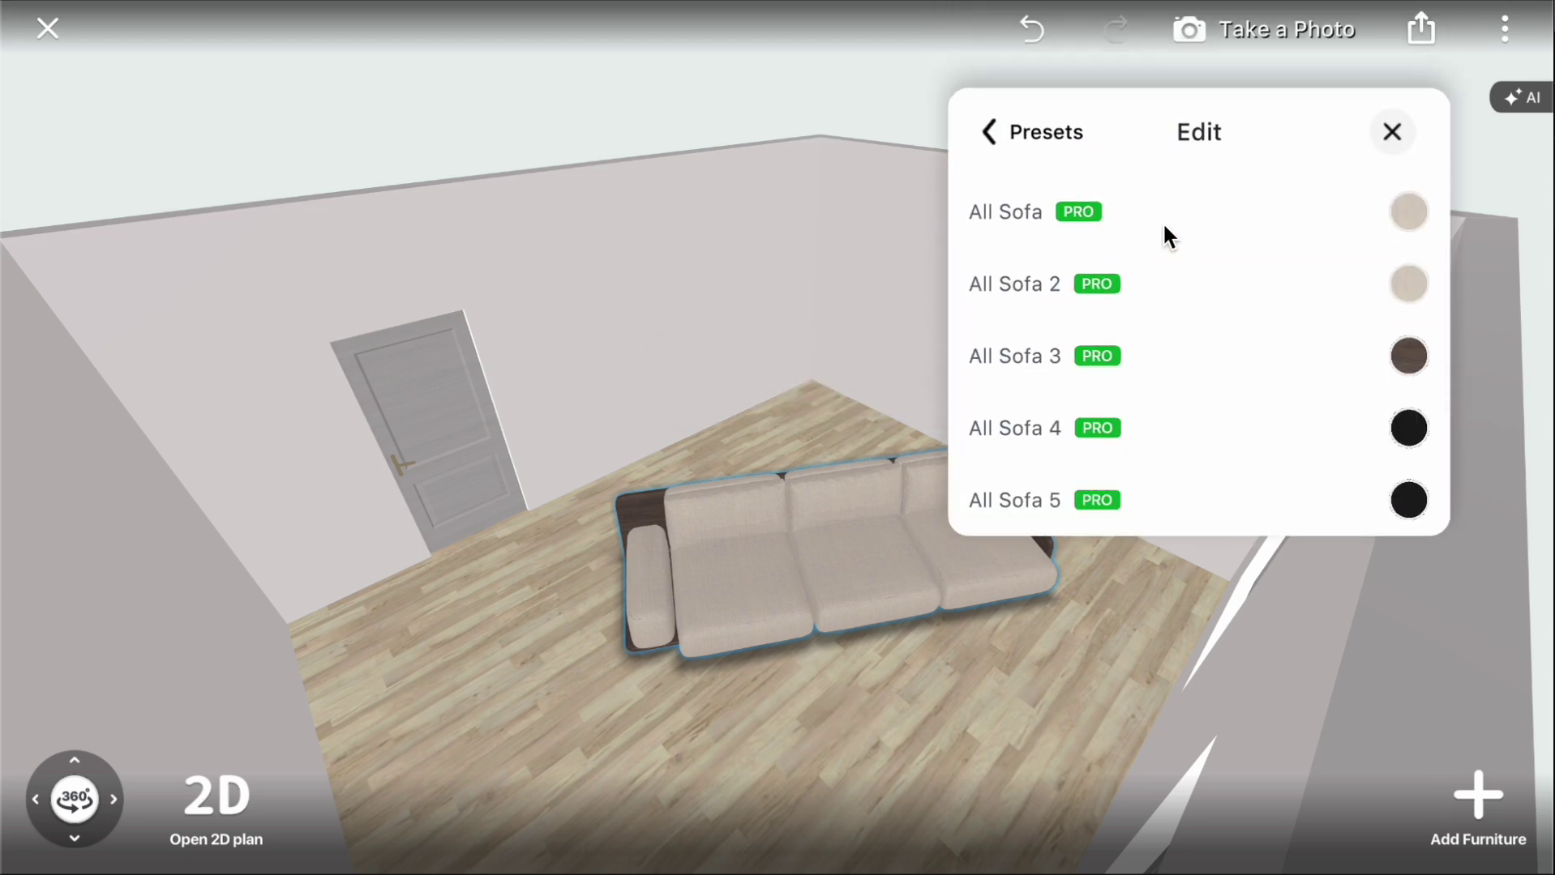
{"action": "left_click", "coordinate": [1403, 214]}
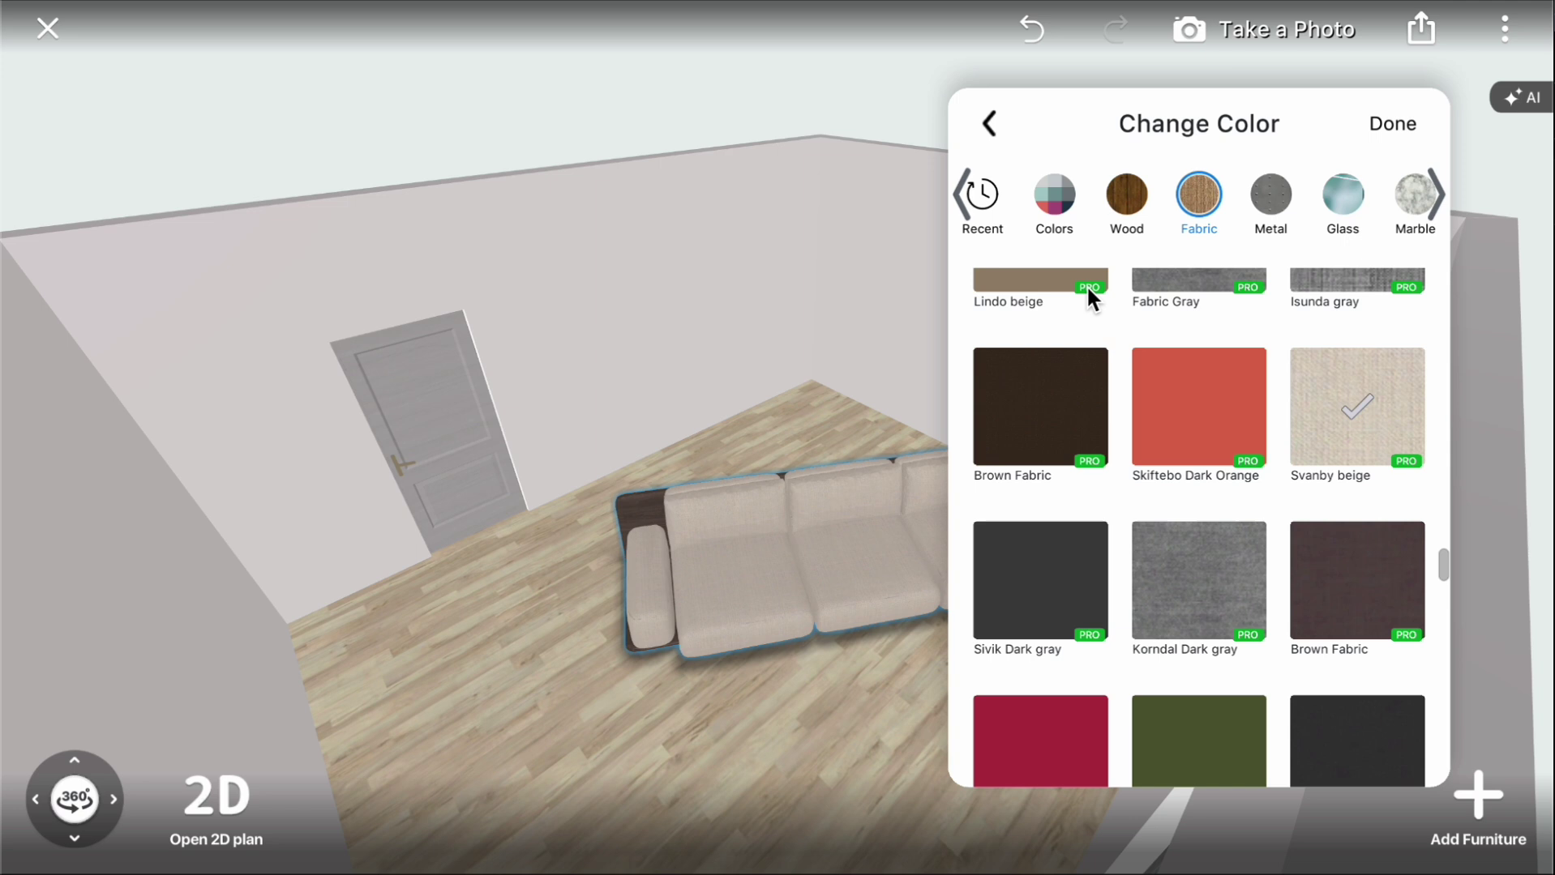
{"action": "left_click", "coordinate": [1202, 396]}
{"action": "left_click", "coordinate": [1038, 402]}
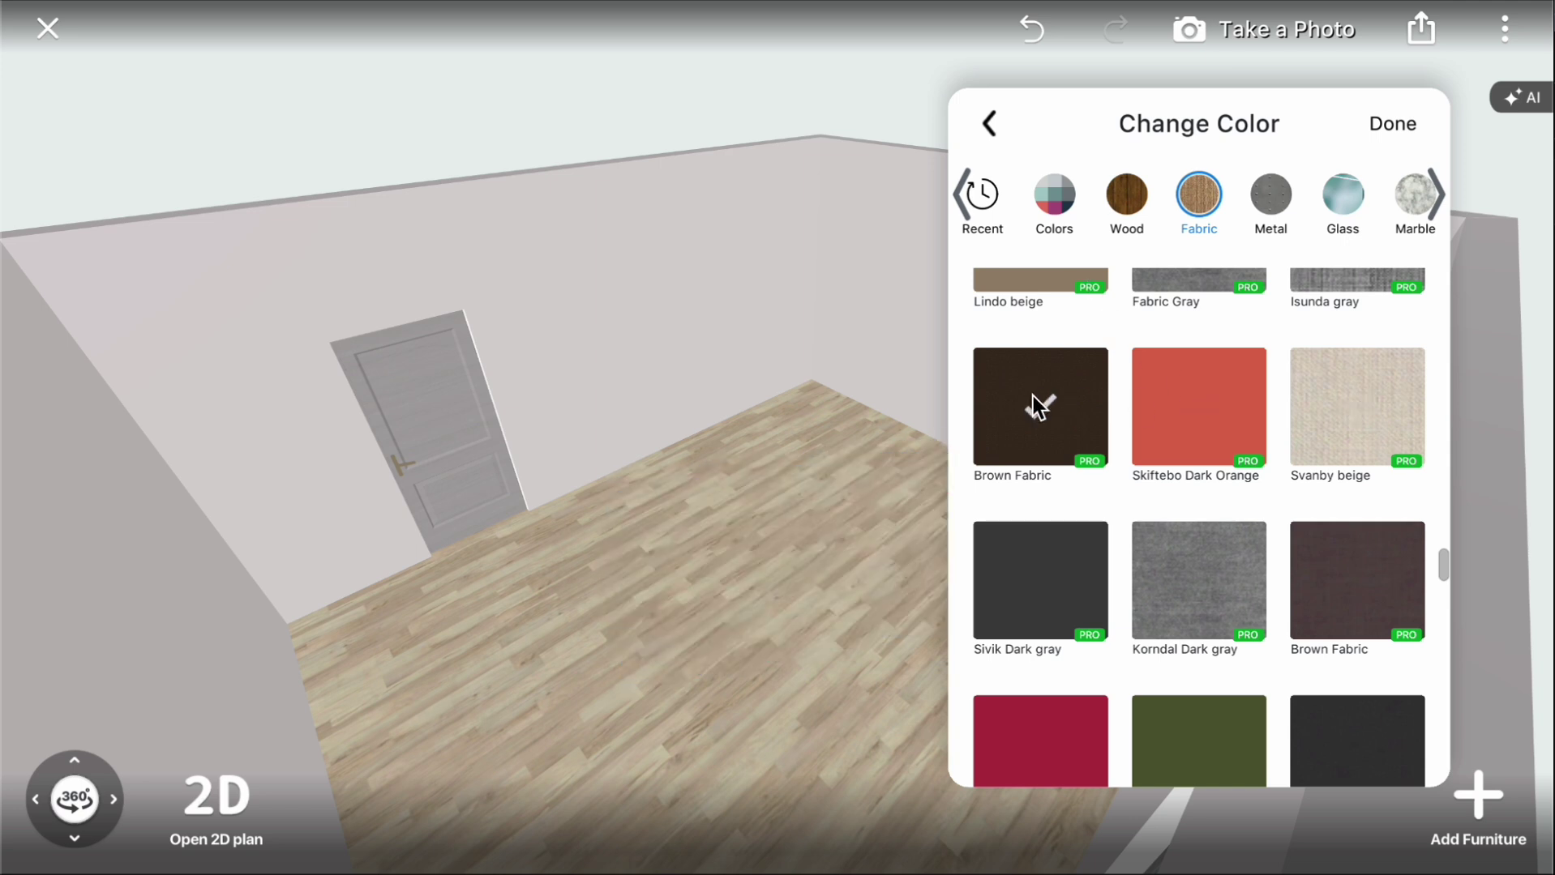
{"action": "left_click", "coordinate": [1062, 562]}
{"action": "left_click", "coordinate": [1219, 566]}
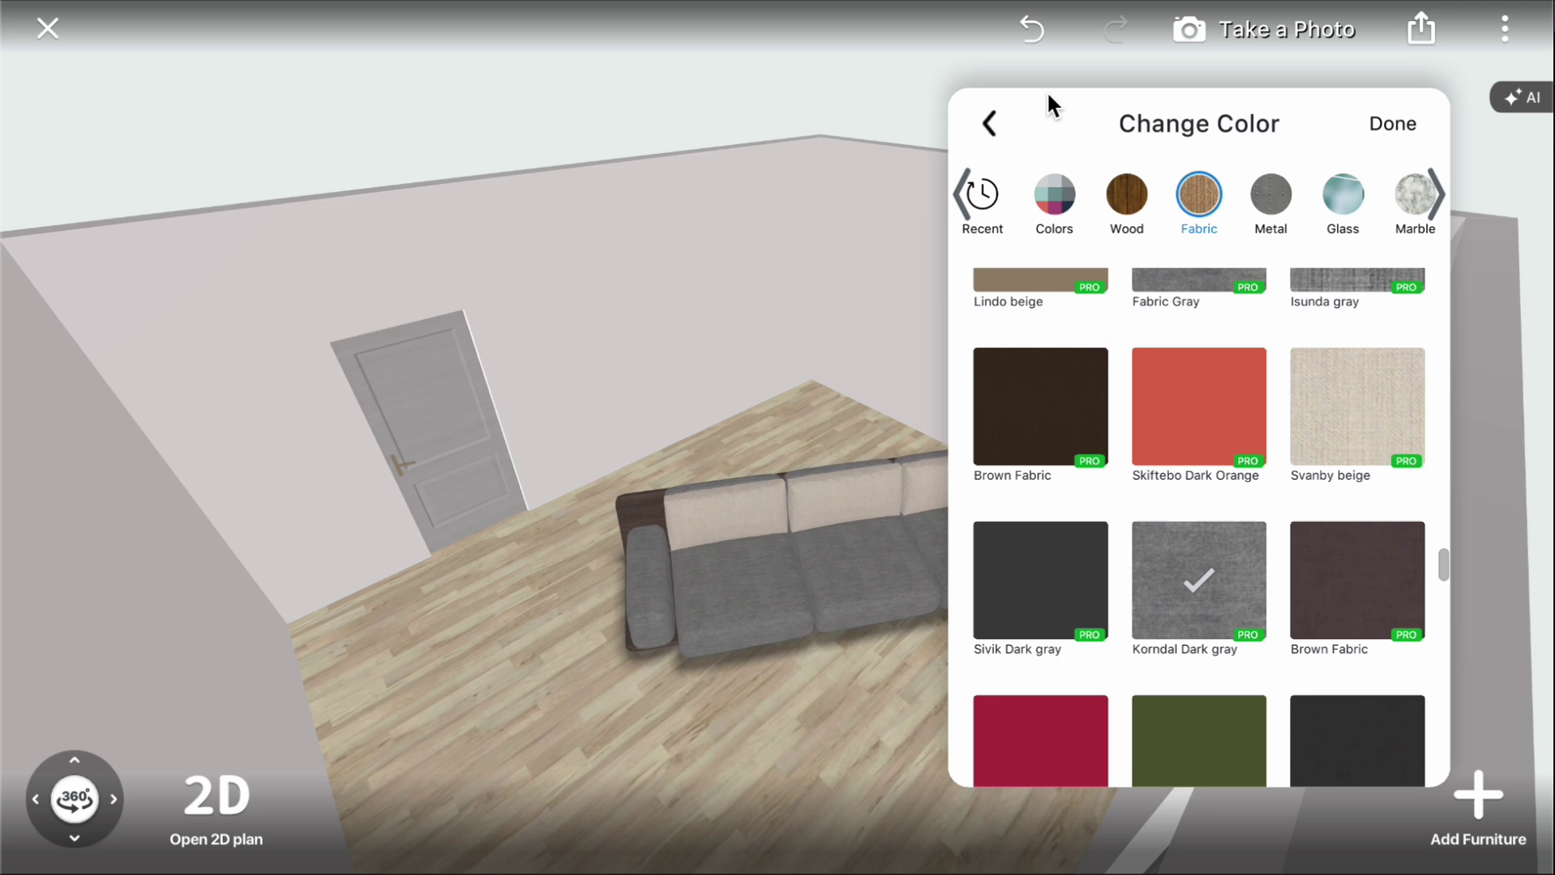
Step: Apply Korndal Dark gray from Recent materials to the All Sofa 2 part
{"action": "left_click", "coordinate": [987, 122]}
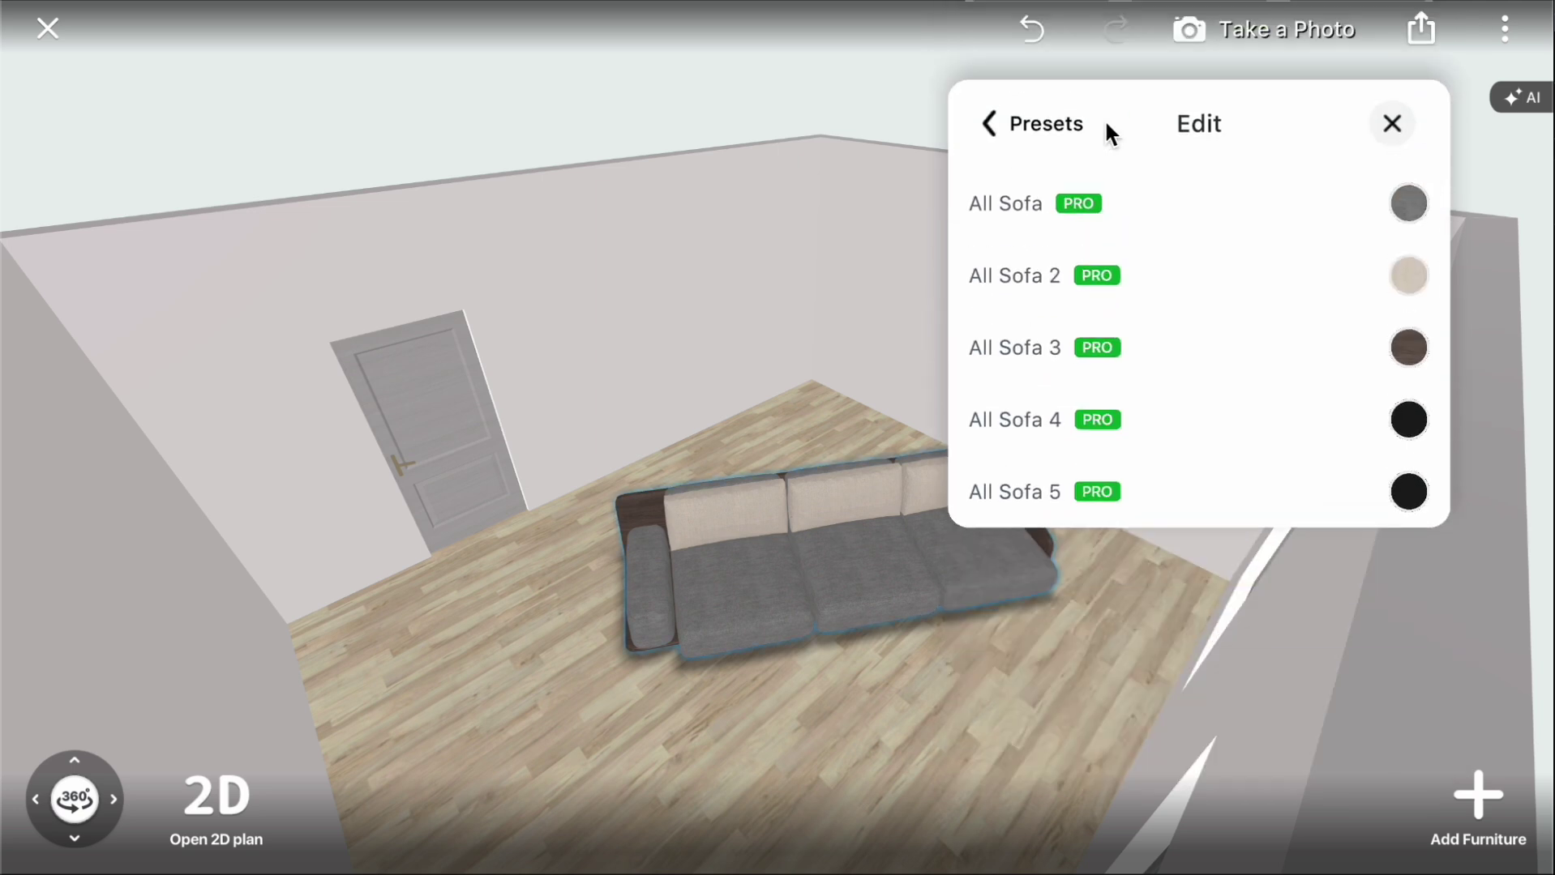
{"action": "left_click", "coordinate": [1408, 284]}
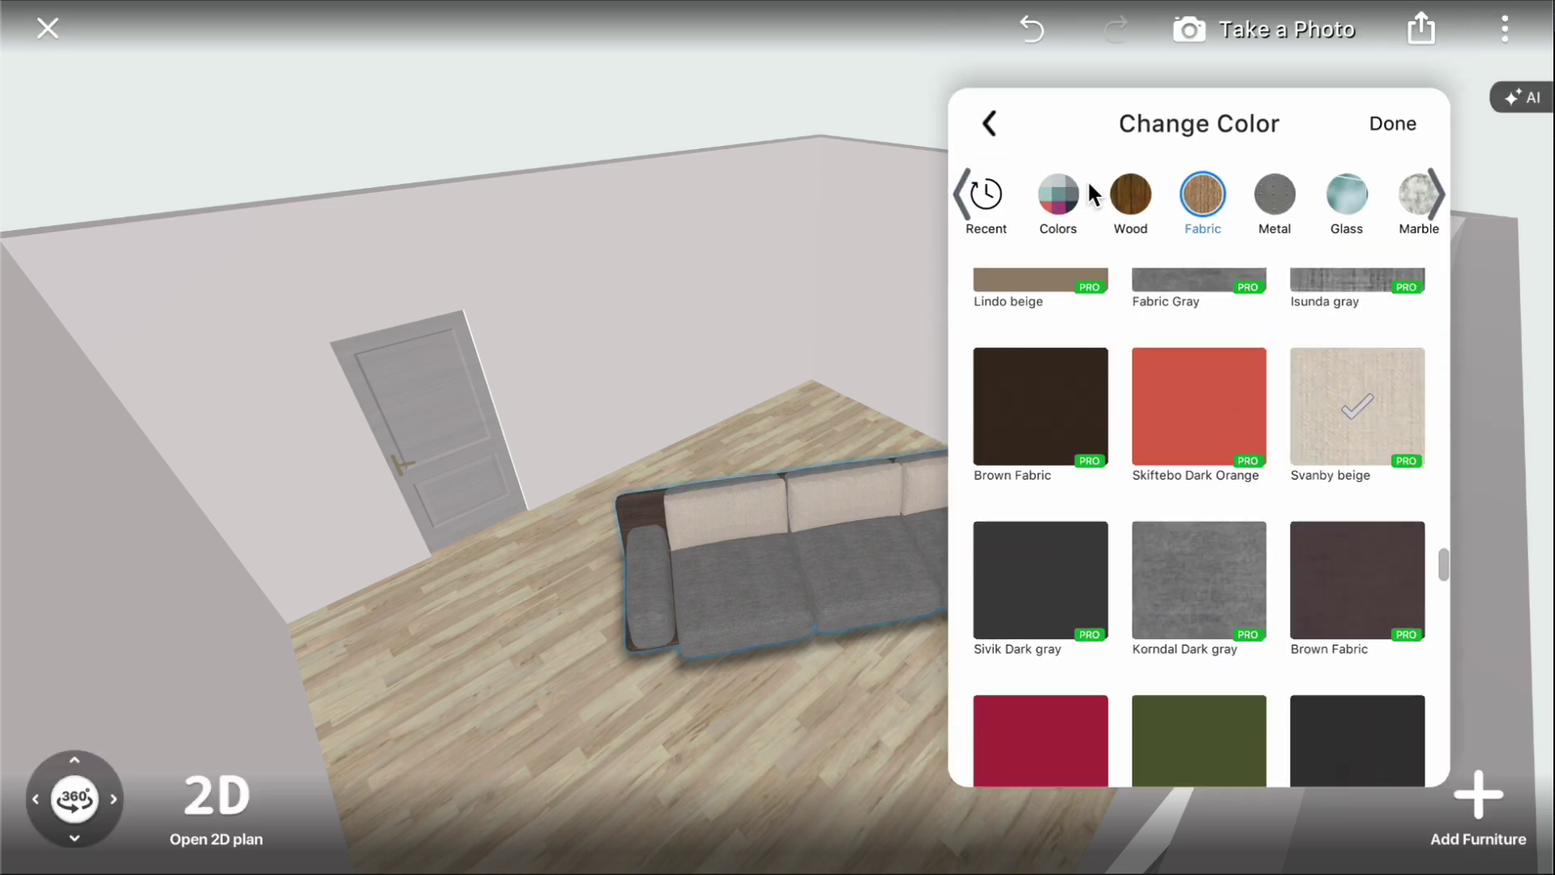
{"action": "left_click", "coordinate": [987, 195]}
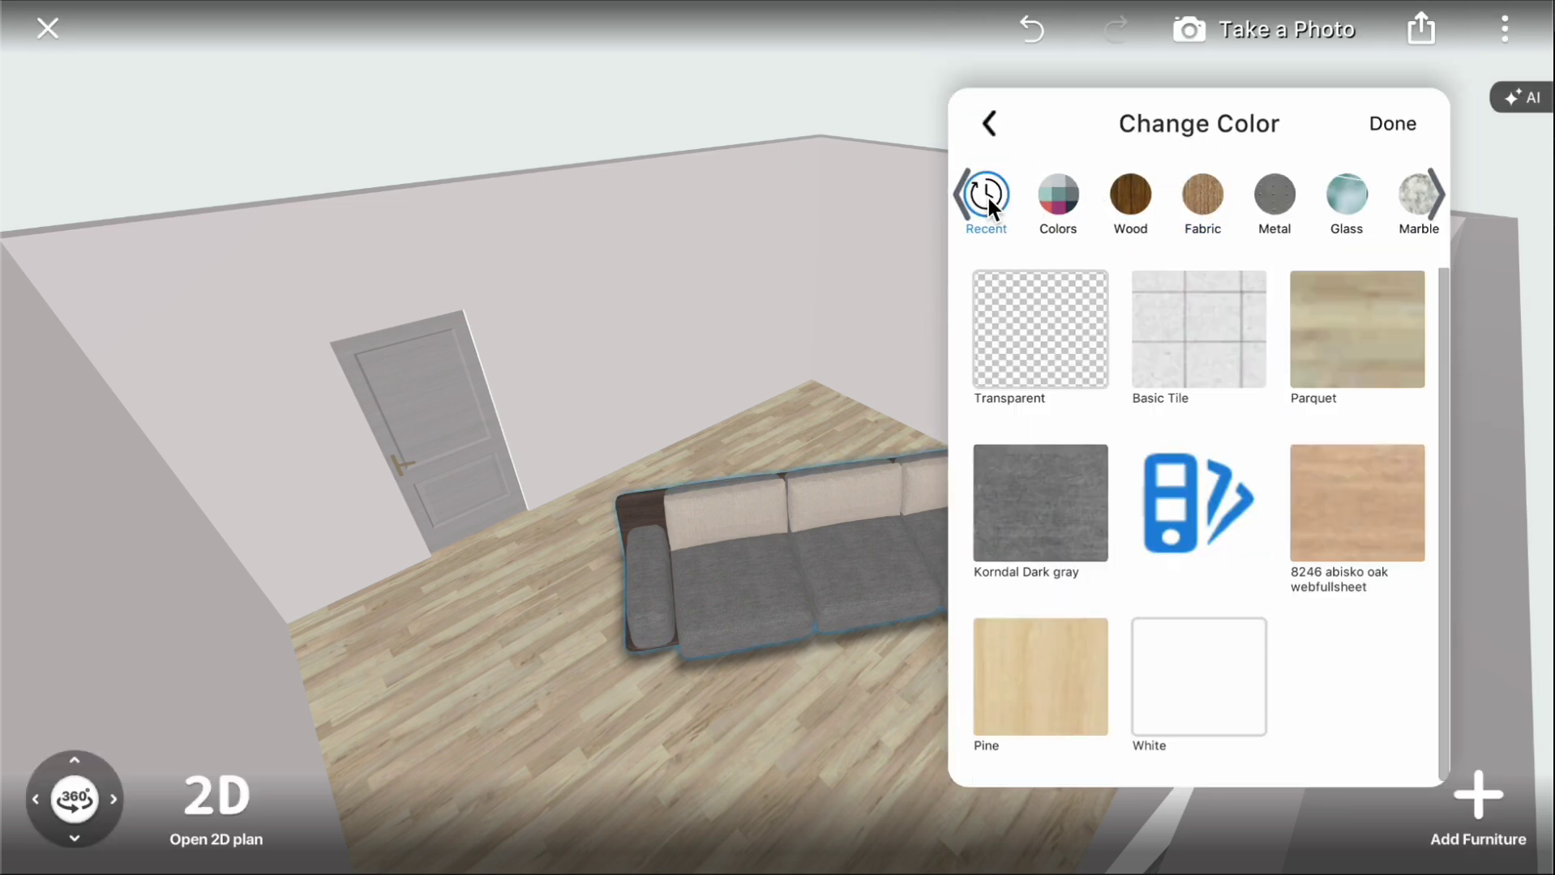
{"action": "left_click", "coordinate": [1031, 518]}
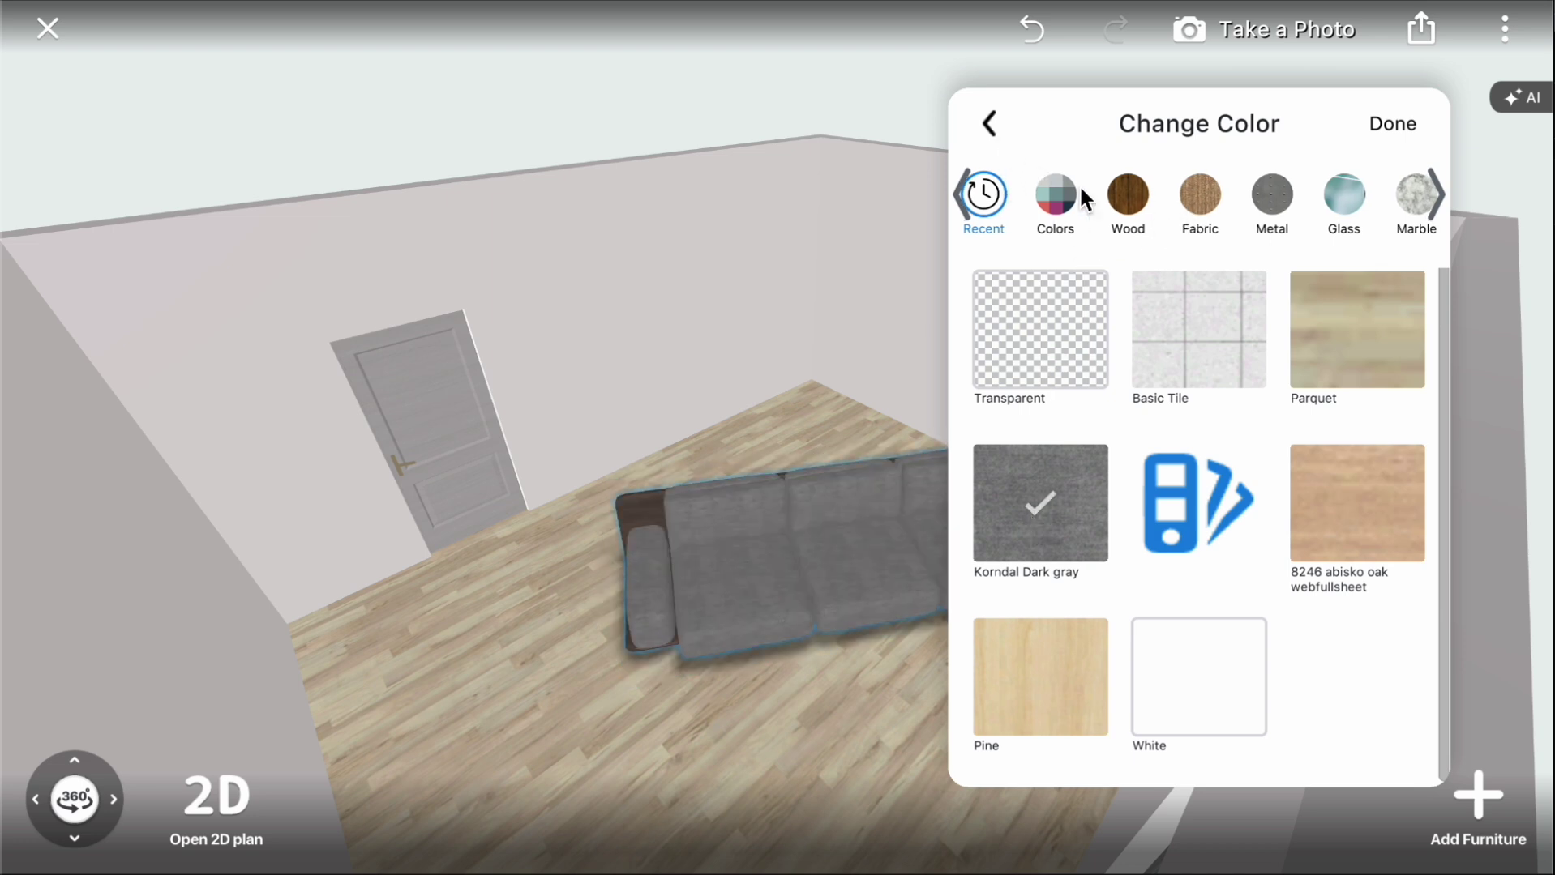
{"action": "left_click", "coordinate": [991, 123]}
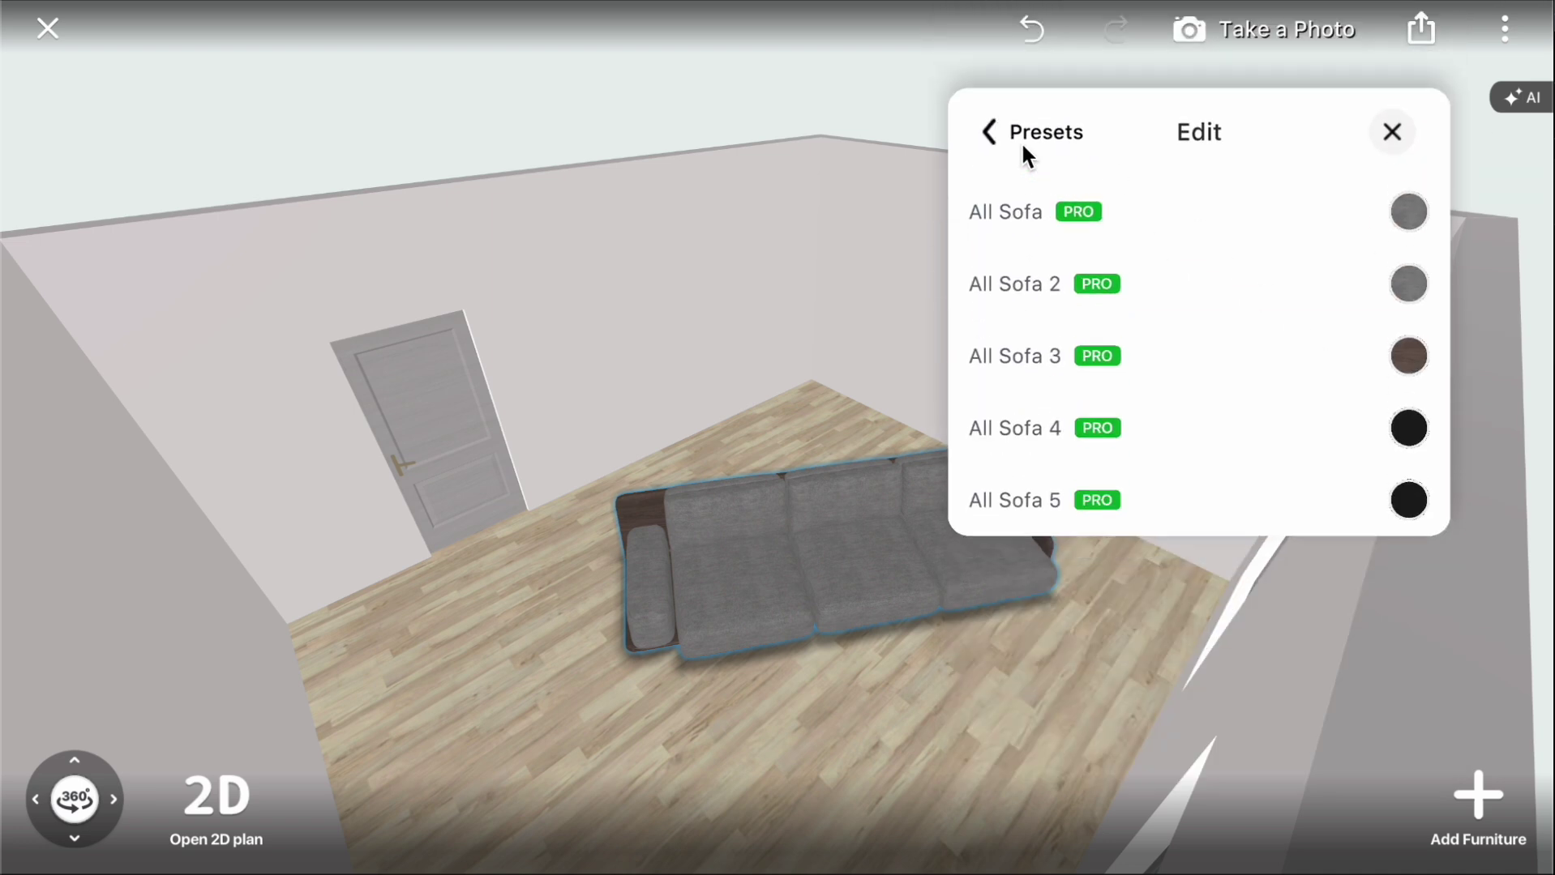
Step: Try the beige variant, return to grey, close colours, and mirror the sofa twice
{"action": "left_click", "coordinate": [984, 124]}
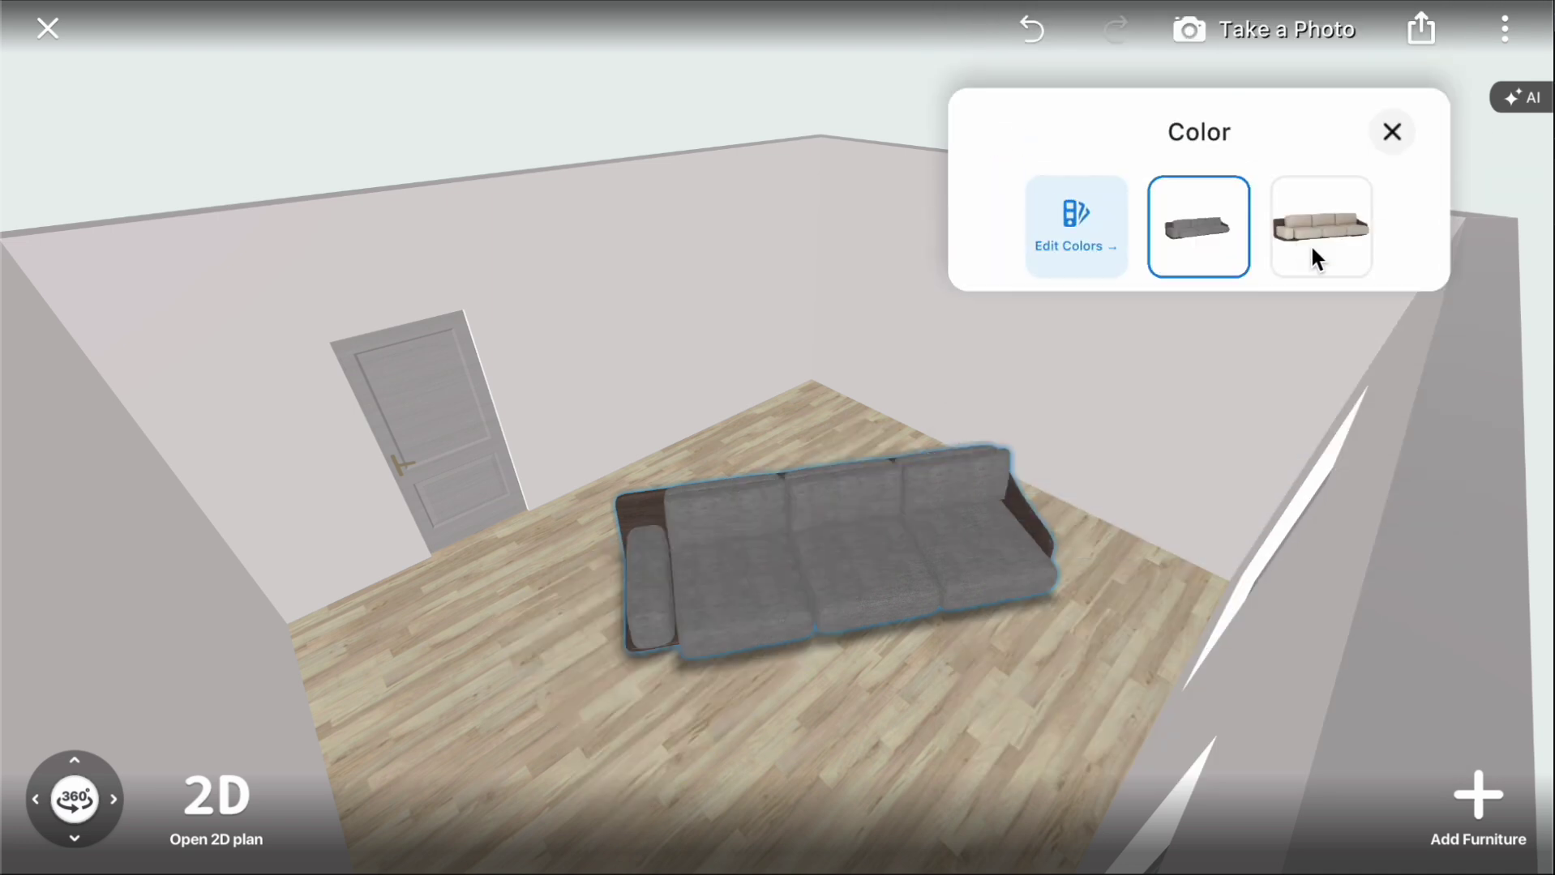
{"action": "left_click", "coordinate": [1331, 221]}
{"action": "left_click", "coordinate": [1195, 221]}
{"action": "left_click", "coordinate": [958, 489]}
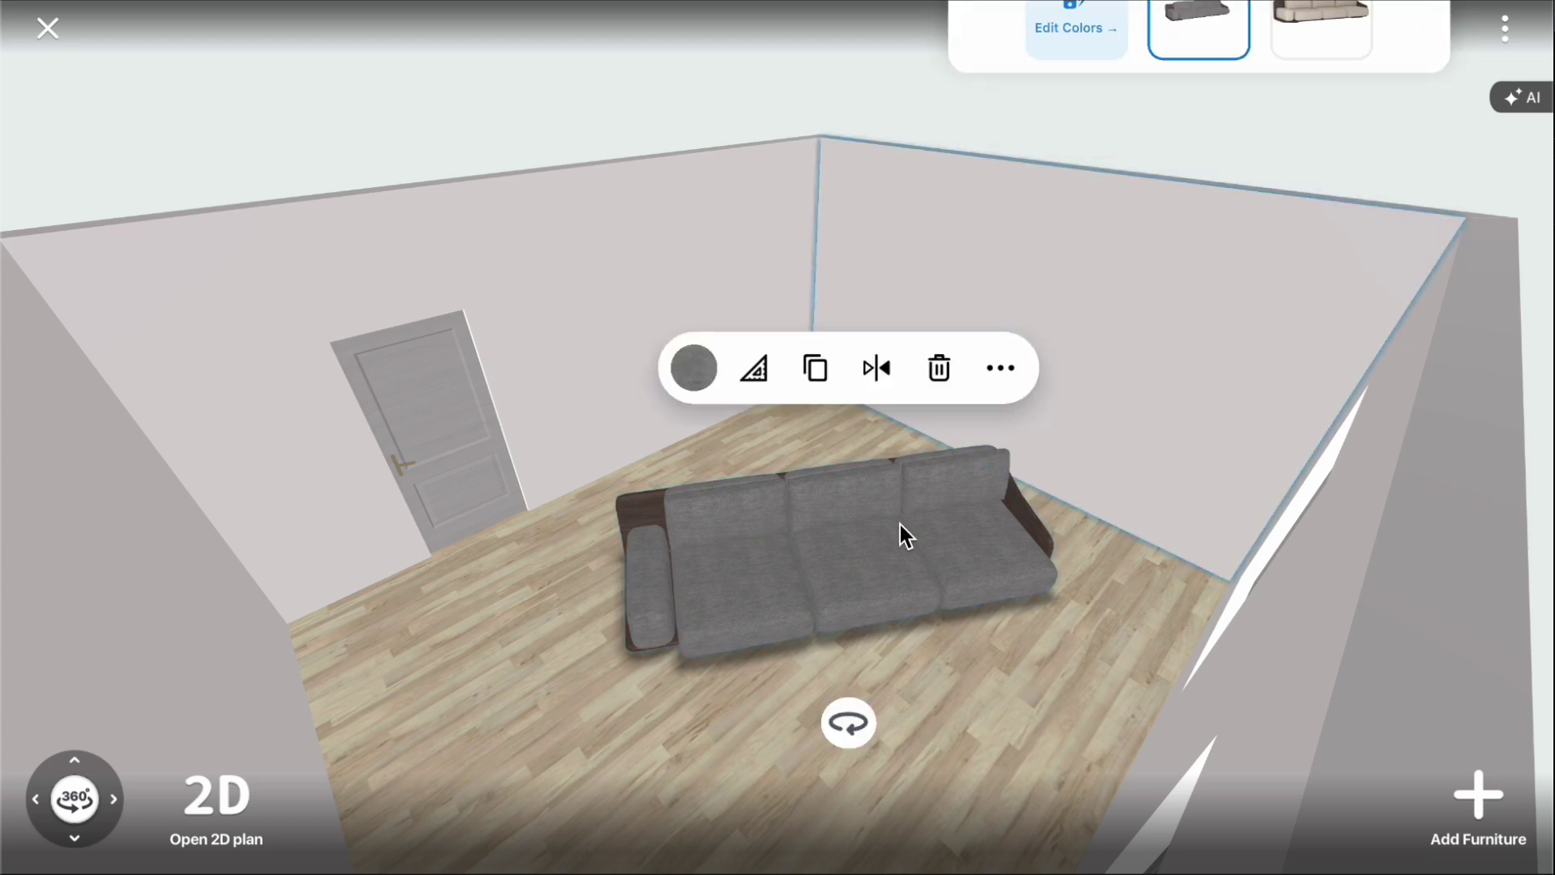
{"action": "left_click", "coordinate": [900, 368]}
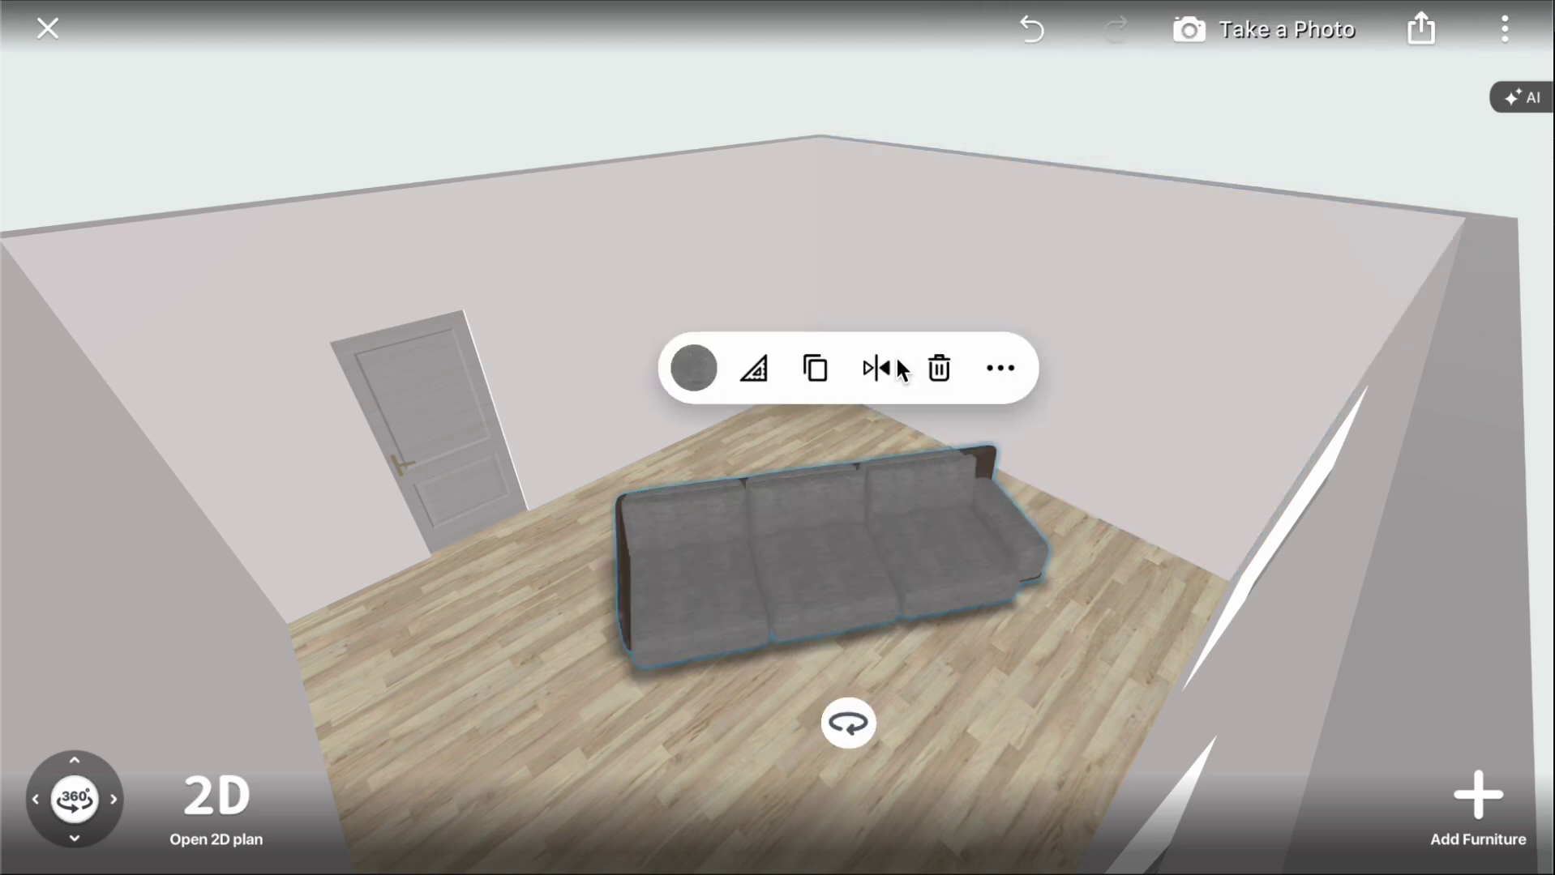
{"action": "left_click", "coordinate": [900, 368]}
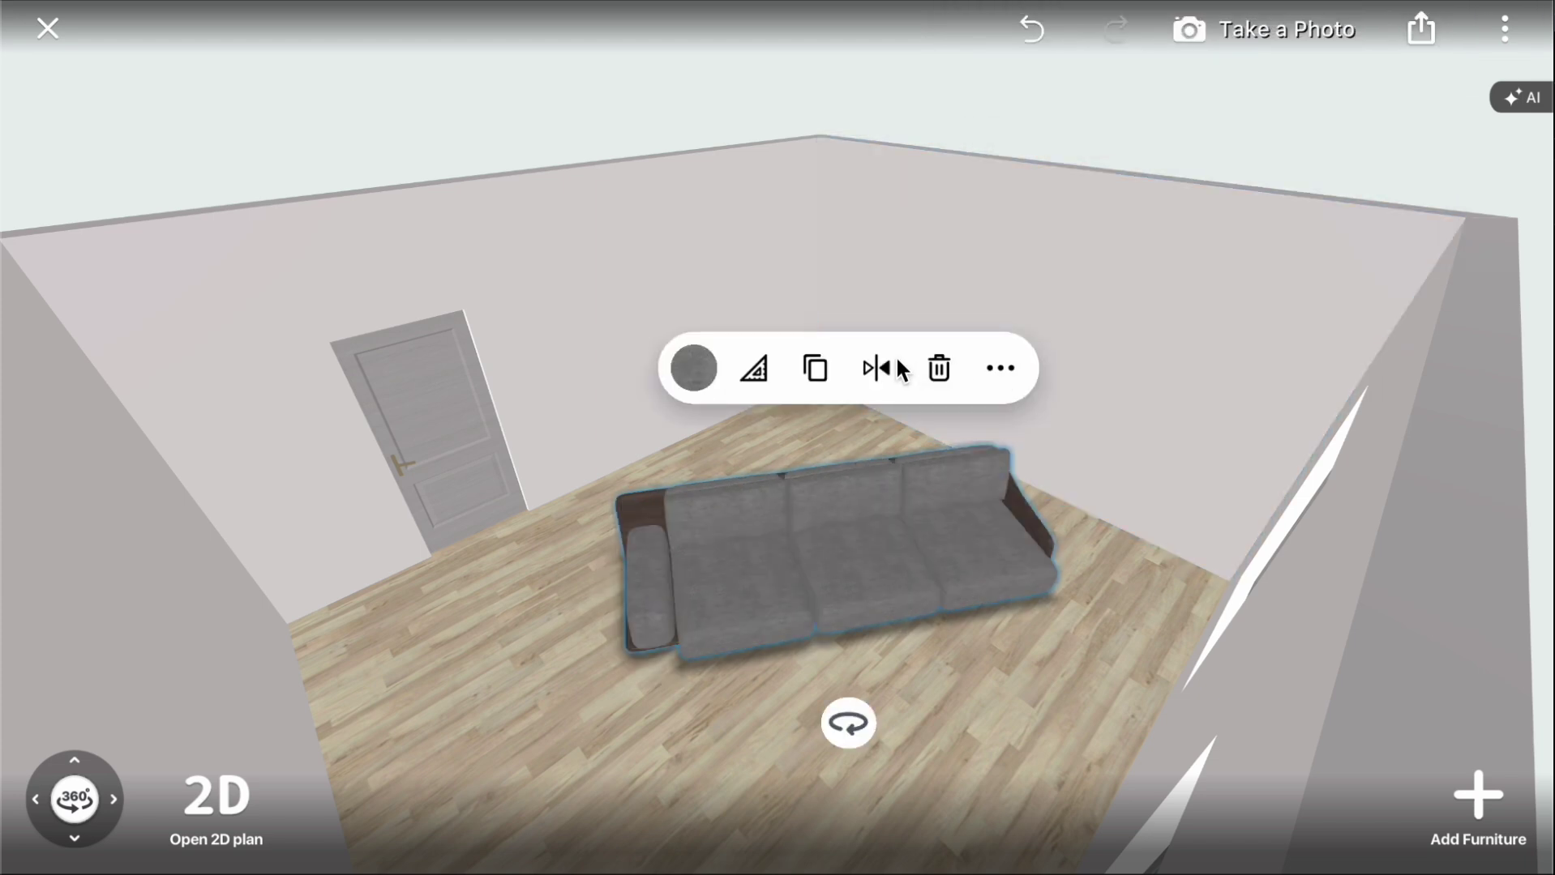
Step: Set the sofa height to 90 cm
{"action": "left_click", "coordinate": [751, 368]}
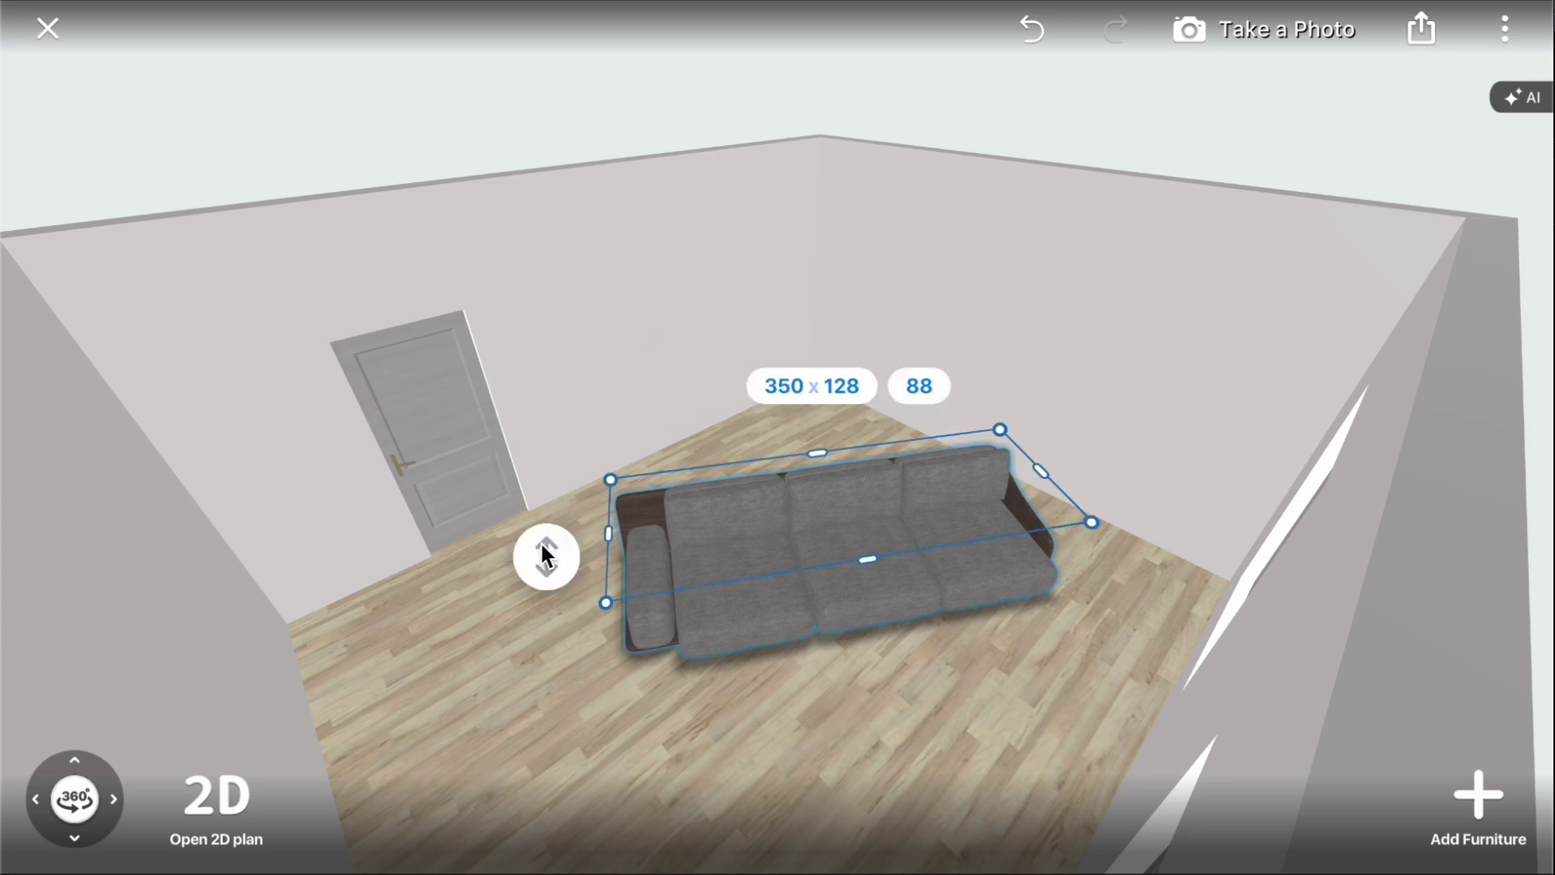
{"action": "mouse_move", "coordinate": [539, 542]}
{"action": "left_mouse_down"}
{"action": "mouse_move", "coordinate": [527, 183]}
{"action": "mouse_move", "coordinate": [568, 552]}
{"action": "left_mouse_up"}
{"action": "left_click", "coordinate": [936, 381]}
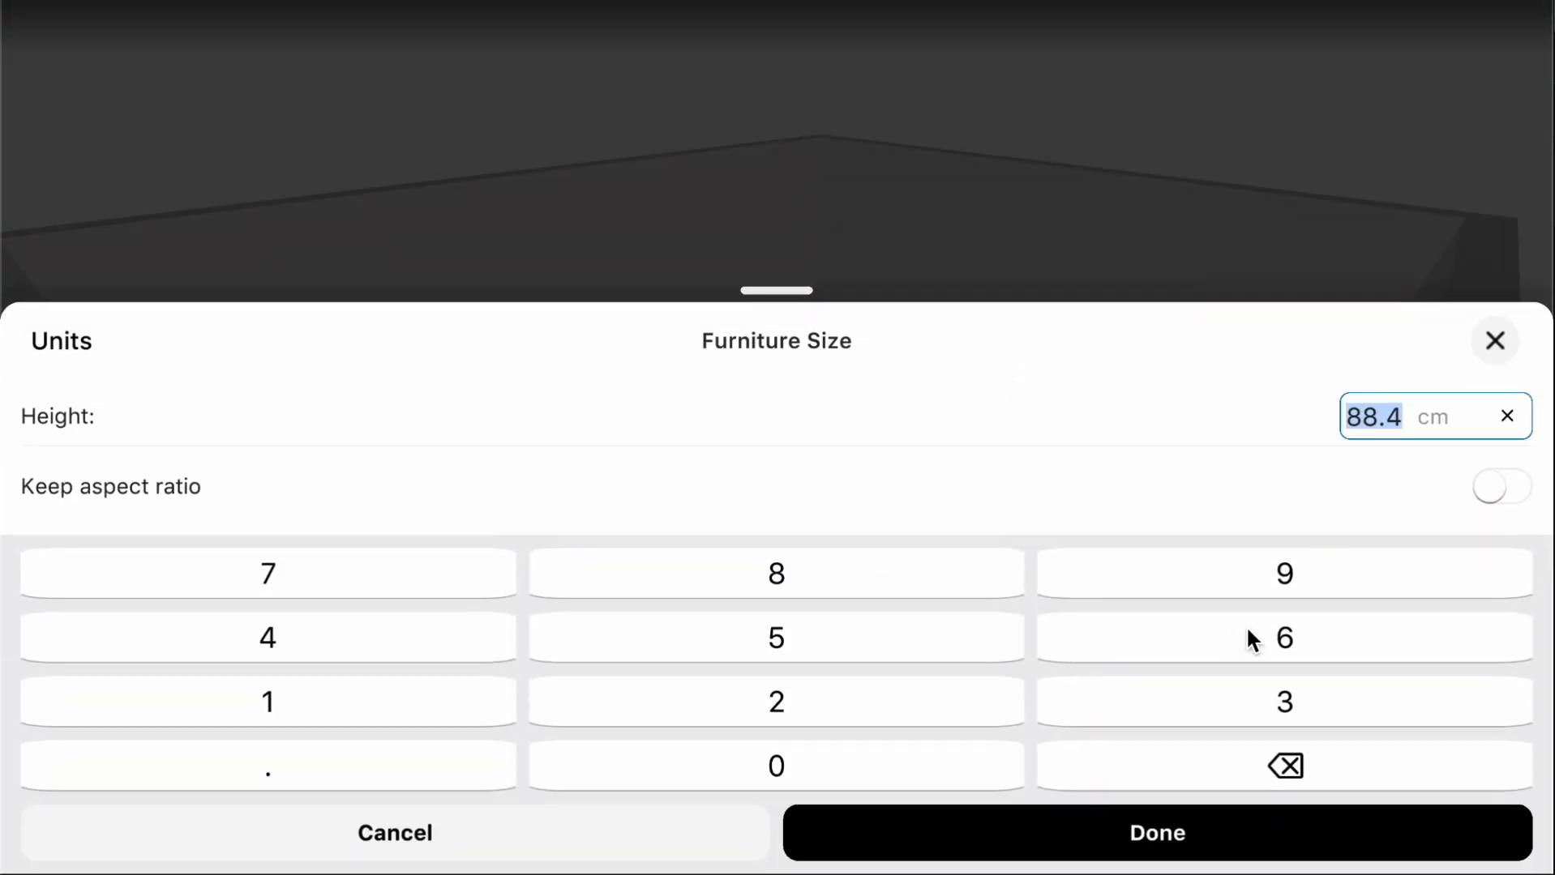
{"action": "left_click", "coordinate": [1284, 572]}
{"action": "left_click", "coordinate": [971, 761]}
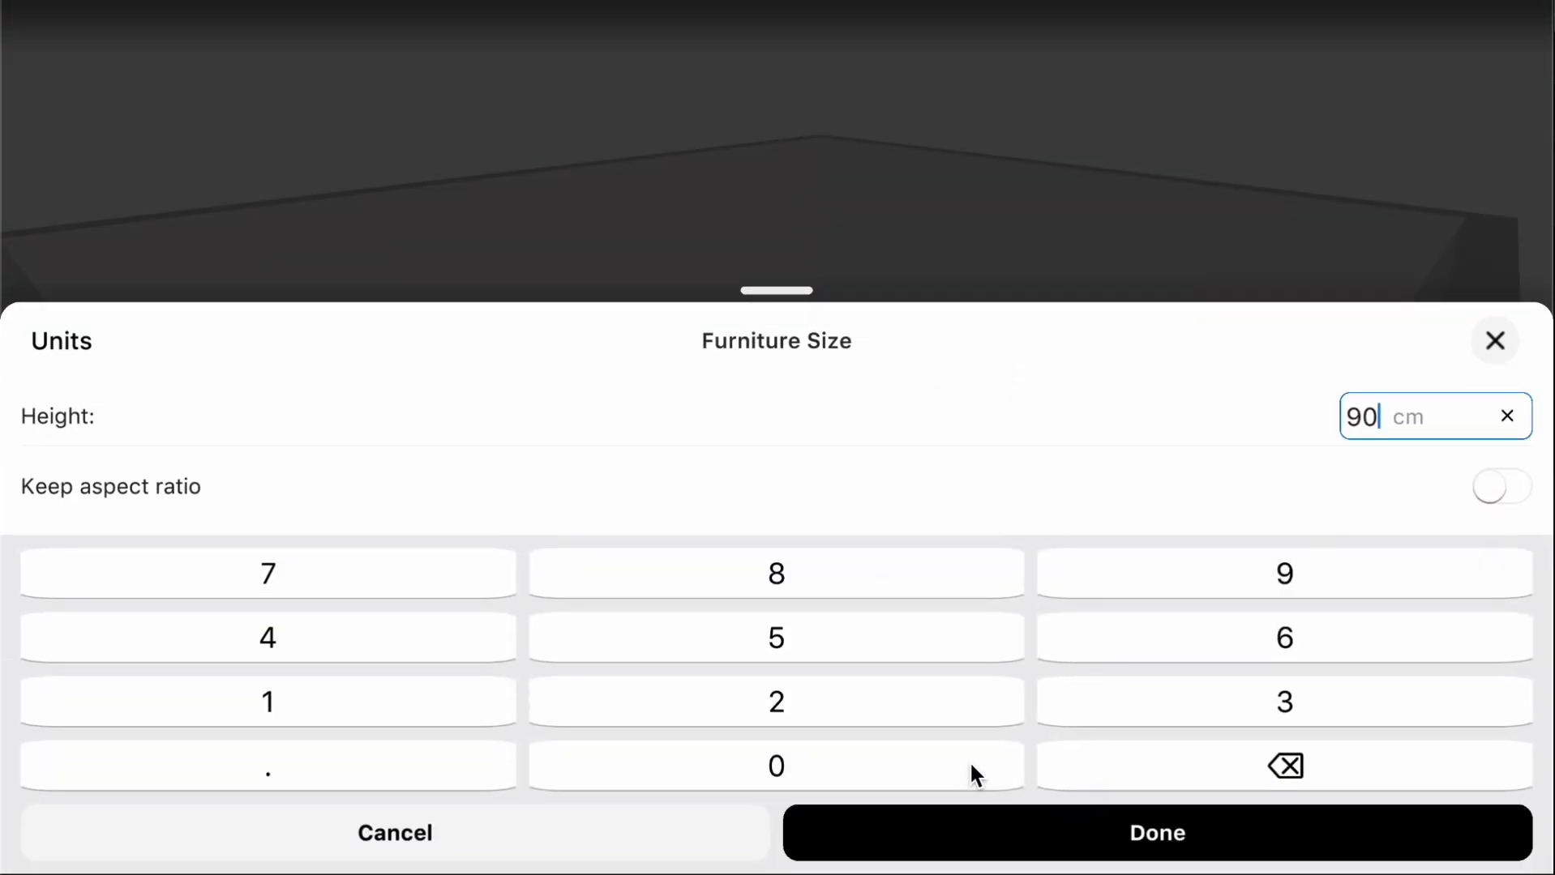
{"action": "left_click", "coordinate": [1023, 826]}
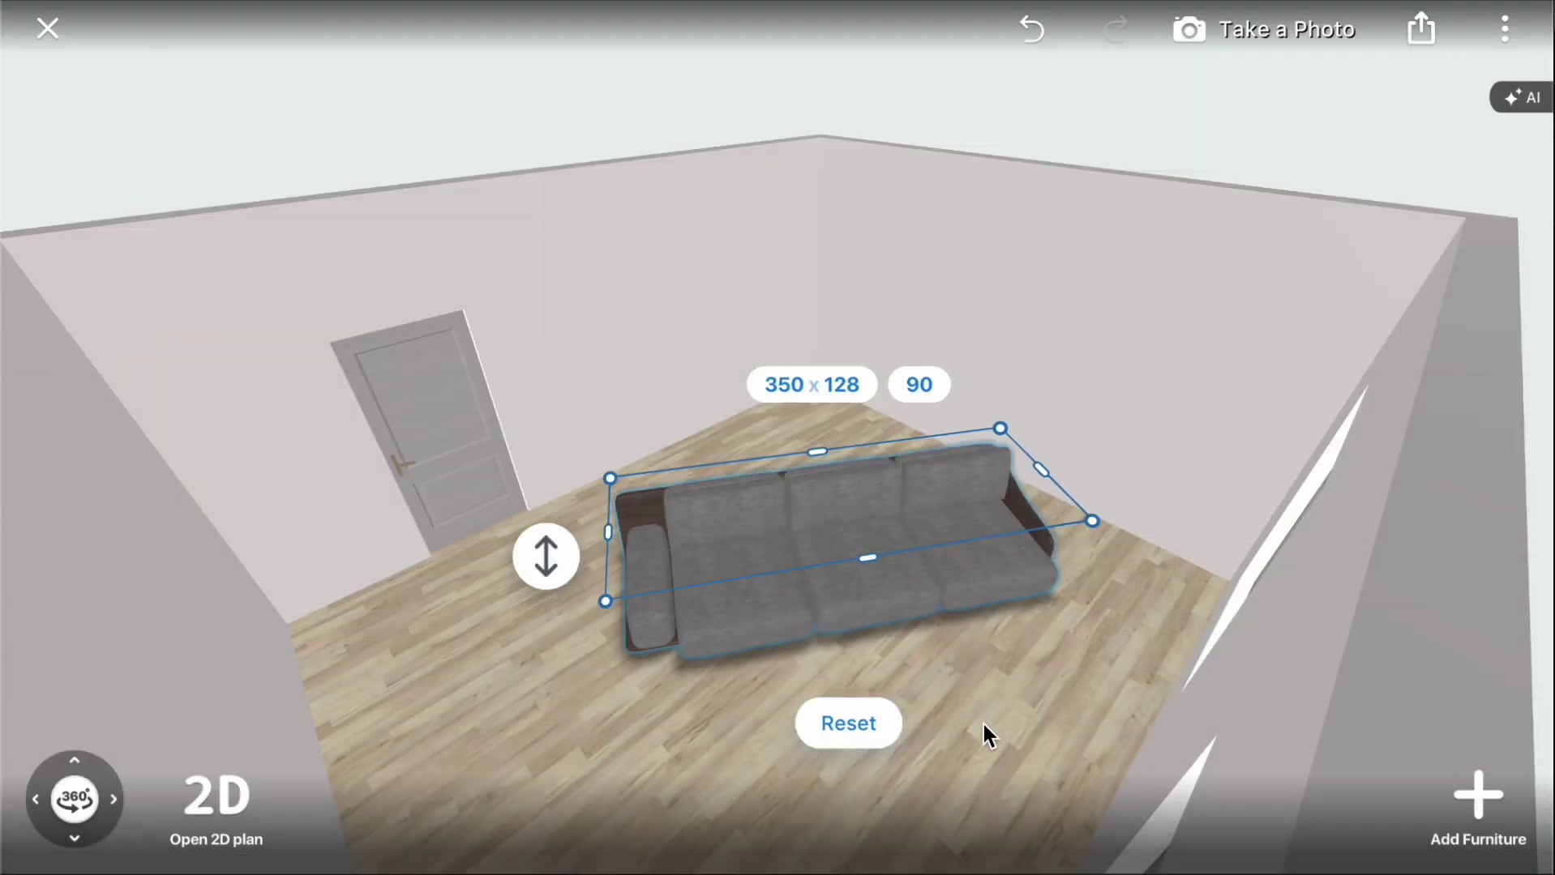
Step: Turn on Keep aspect ratio and set the sofa height to 100 cm
{"action": "left_click", "coordinate": [921, 384]}
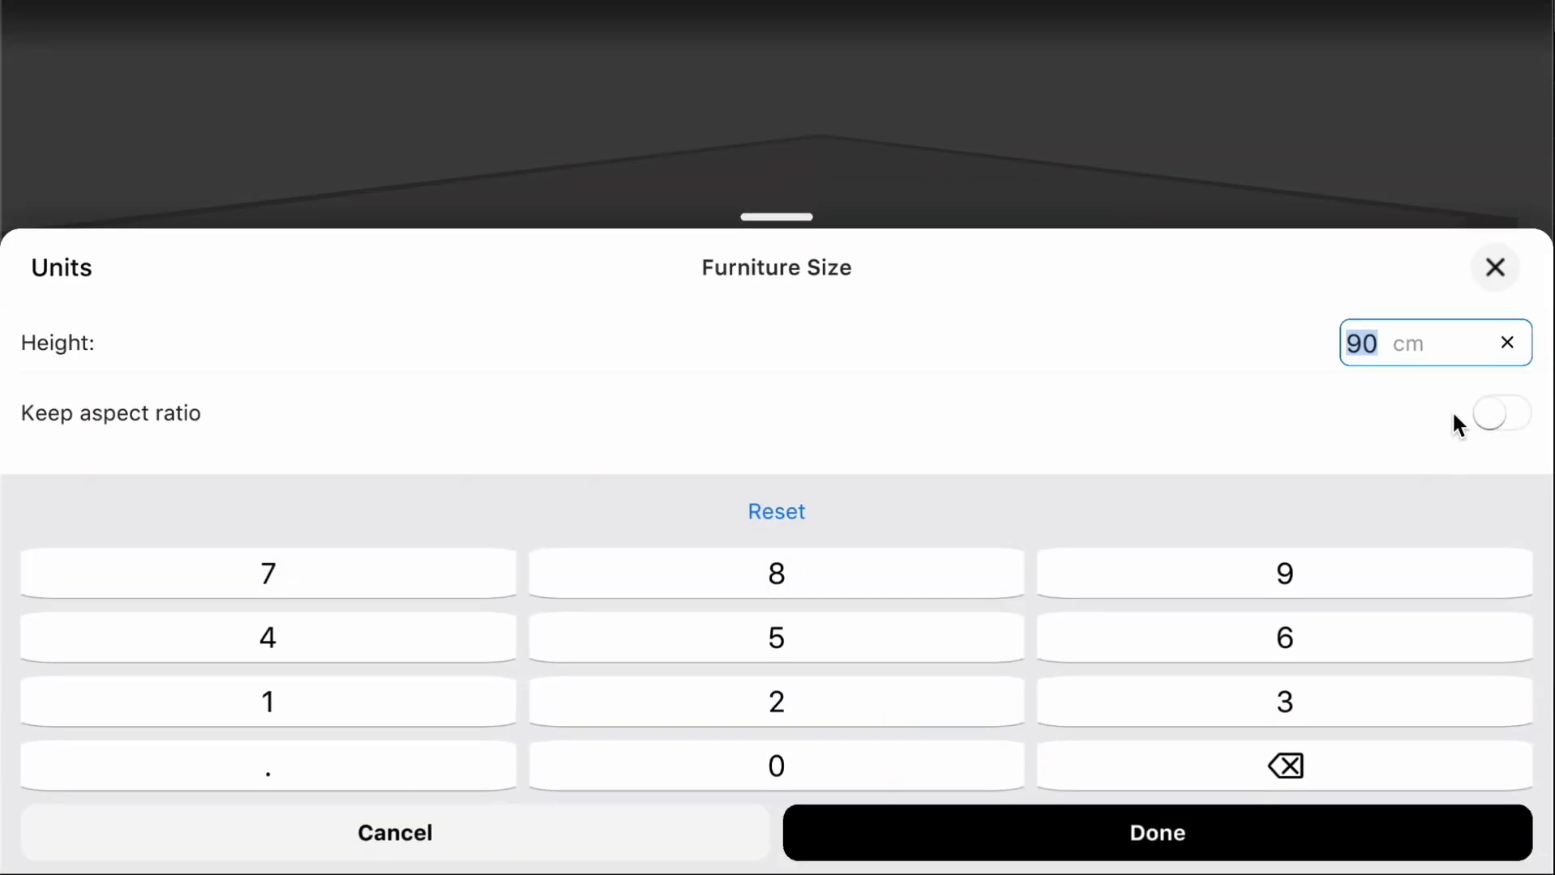
{"action": "left_click", "coordinate": [1498, 416]}
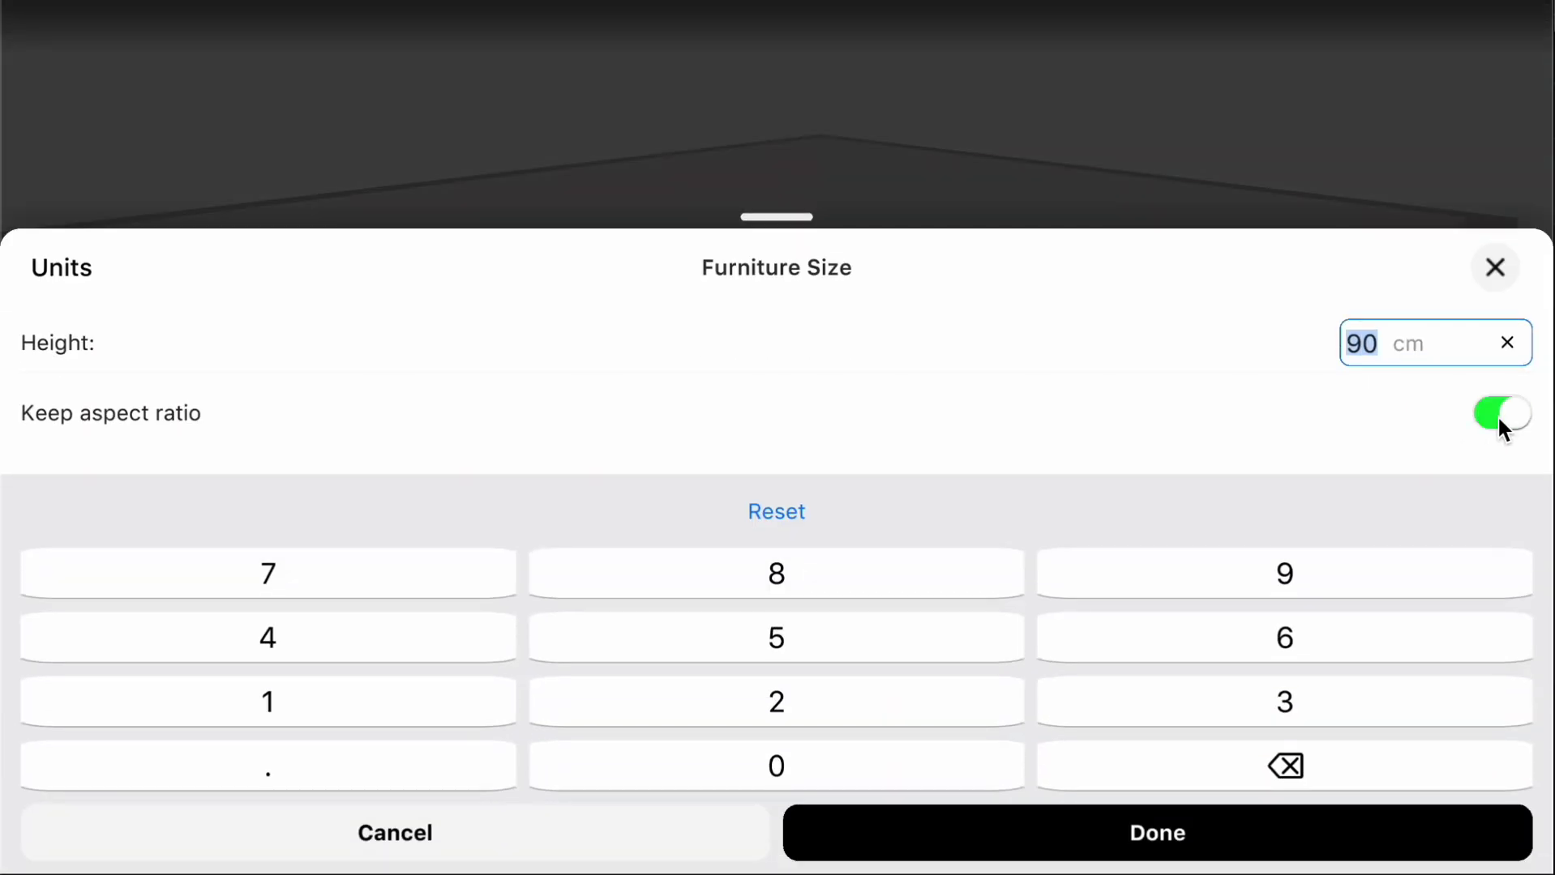
{"action": "left_click", "coordinate": [473, 705]}
{"action": "left_click", "coordinate": [614, 756]}
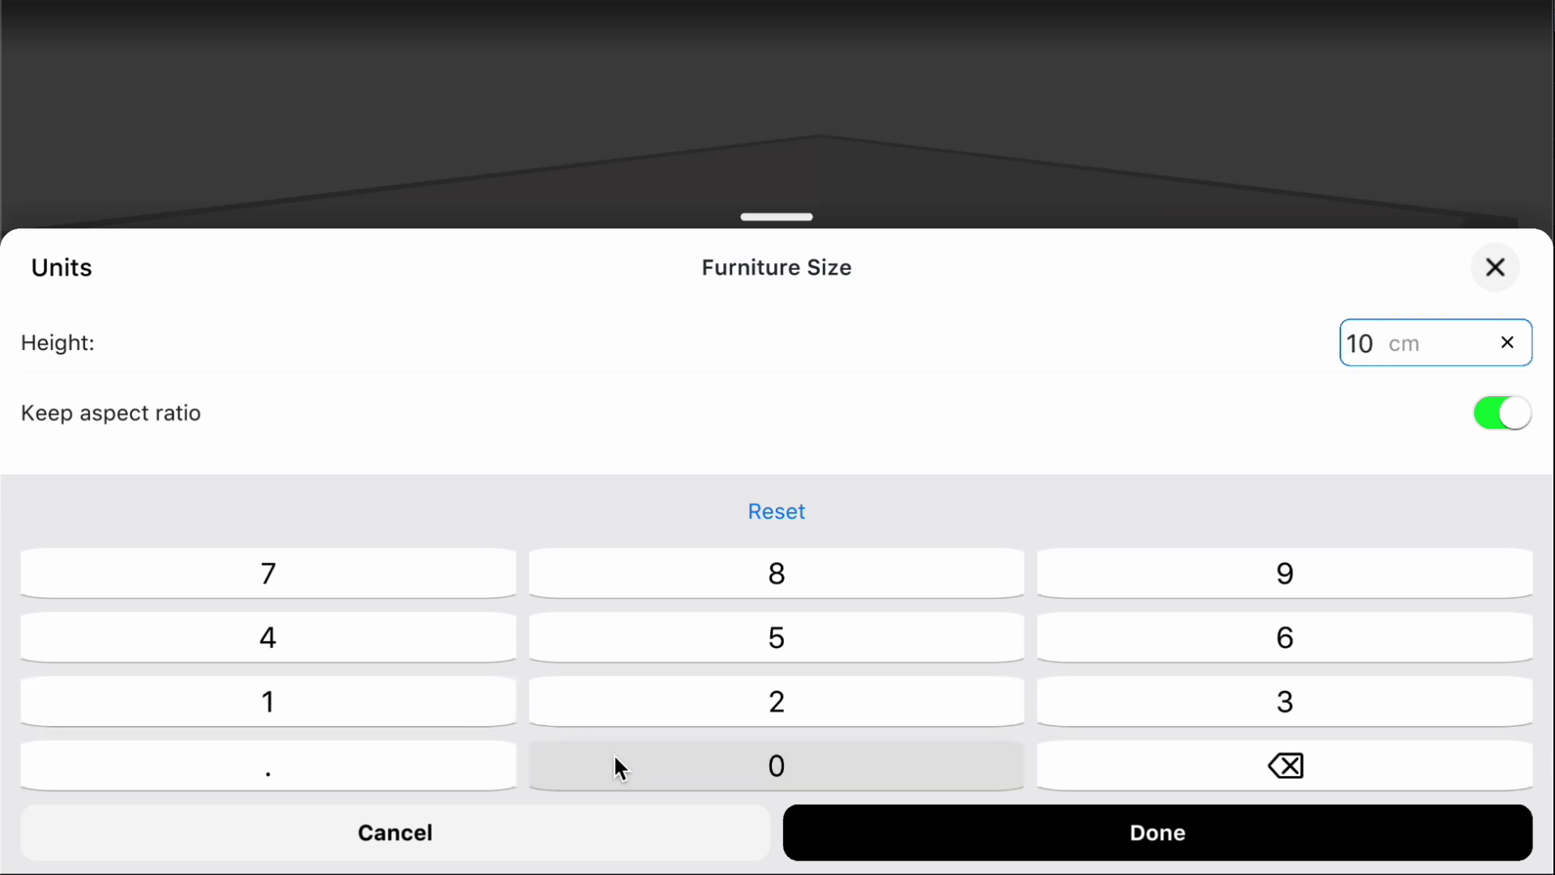
{"action": "left_click", "coordinate": [797, 826]}
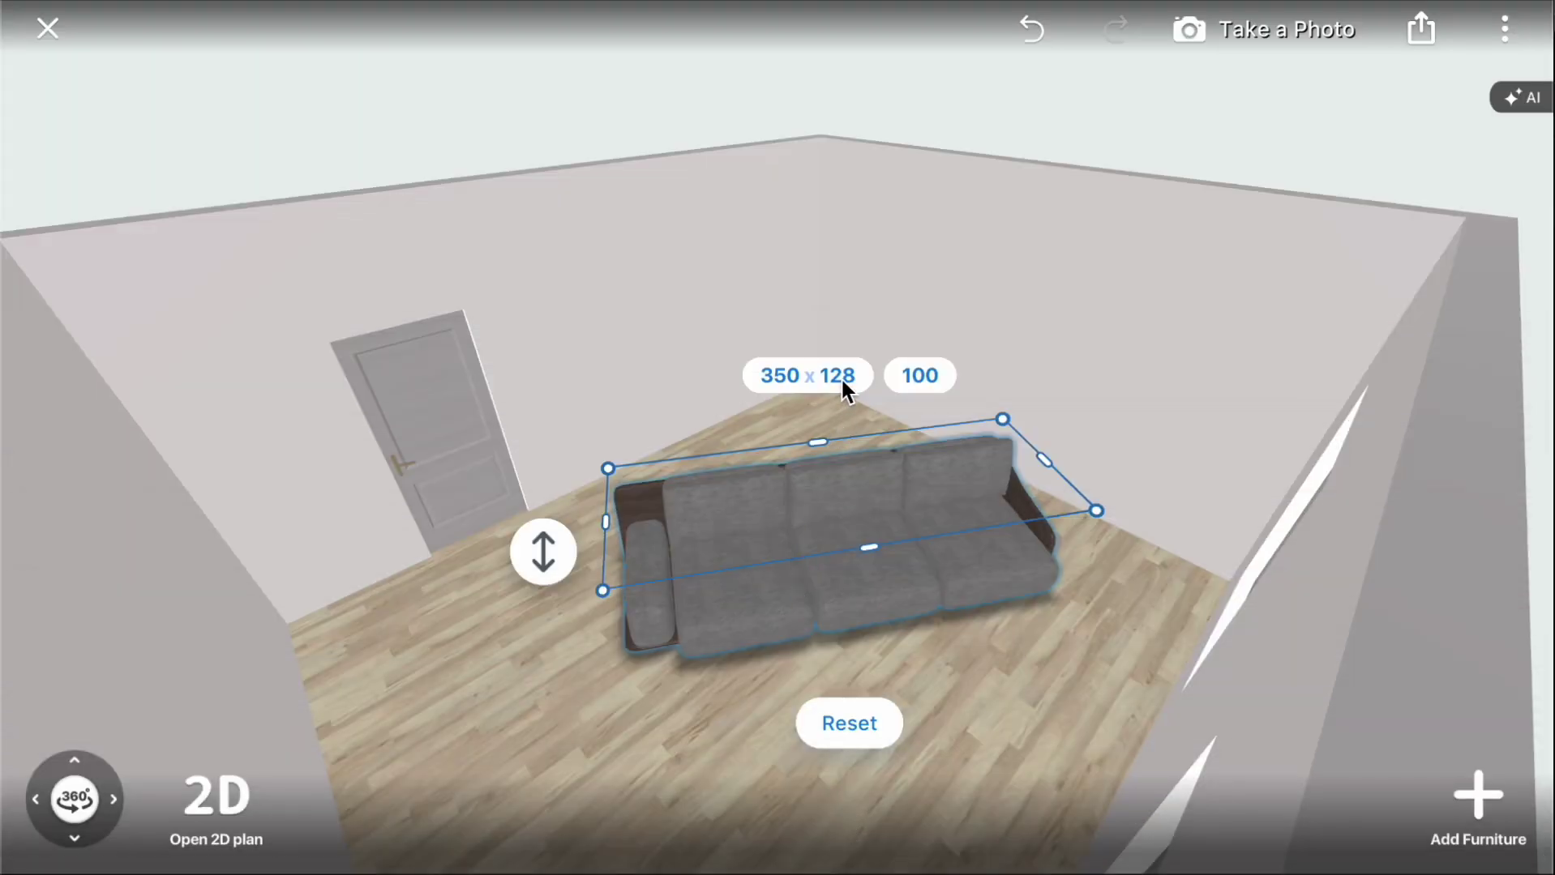
Step: With Keep aspect ratio on, set the sofa width to 350 cm
{"action": "left_click", "coordinate": [840, 379]}
{"action": "left_click", "coordinate": [1503, 415]}
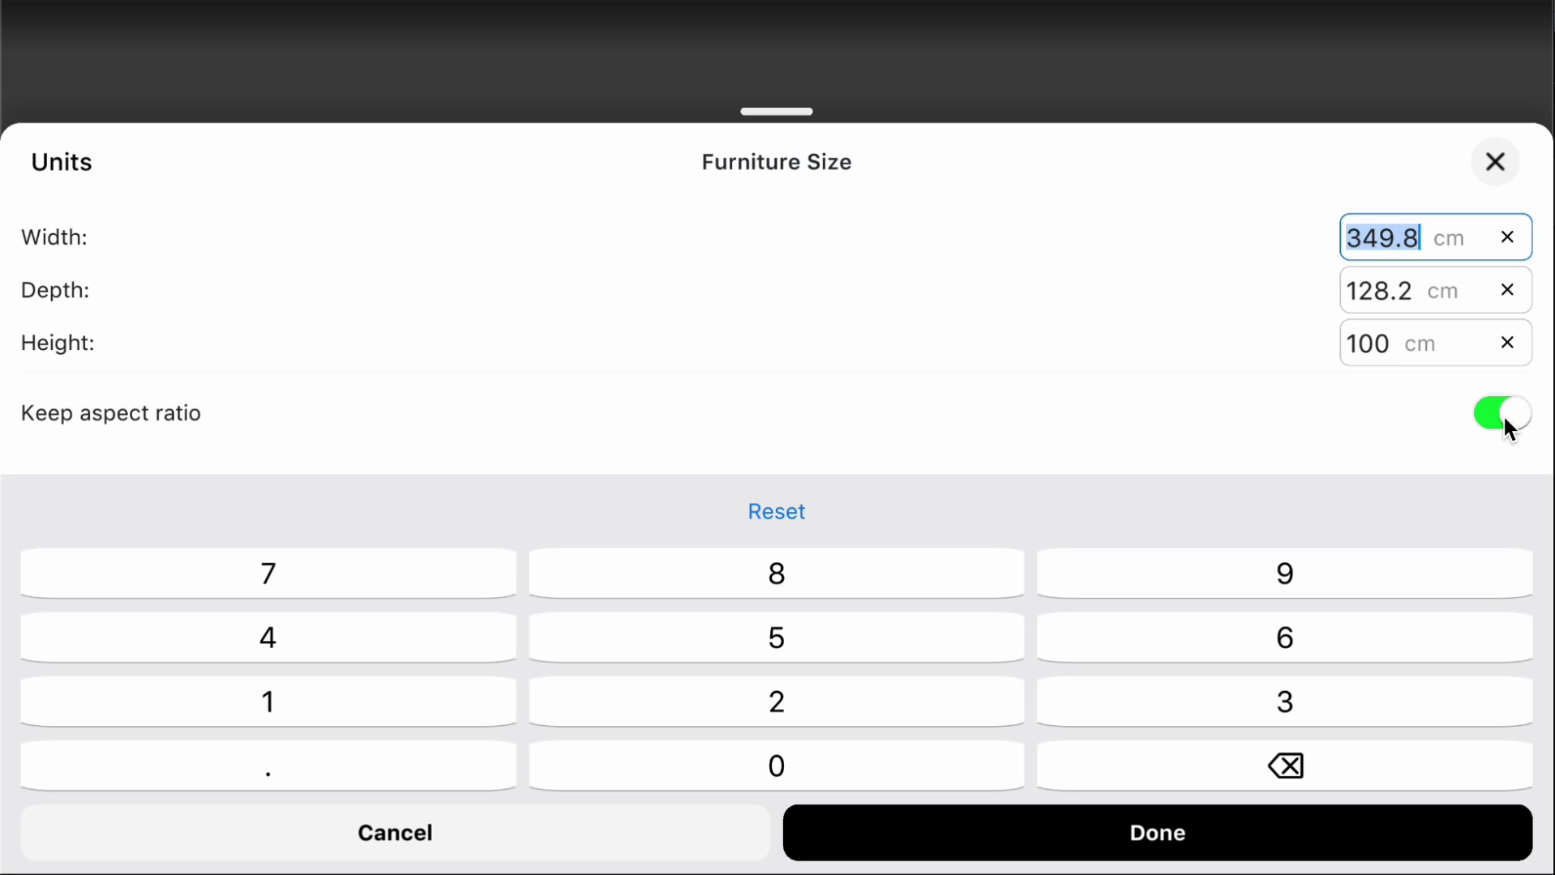
{"action": "left_click", "coordinate": [1183, 702]}
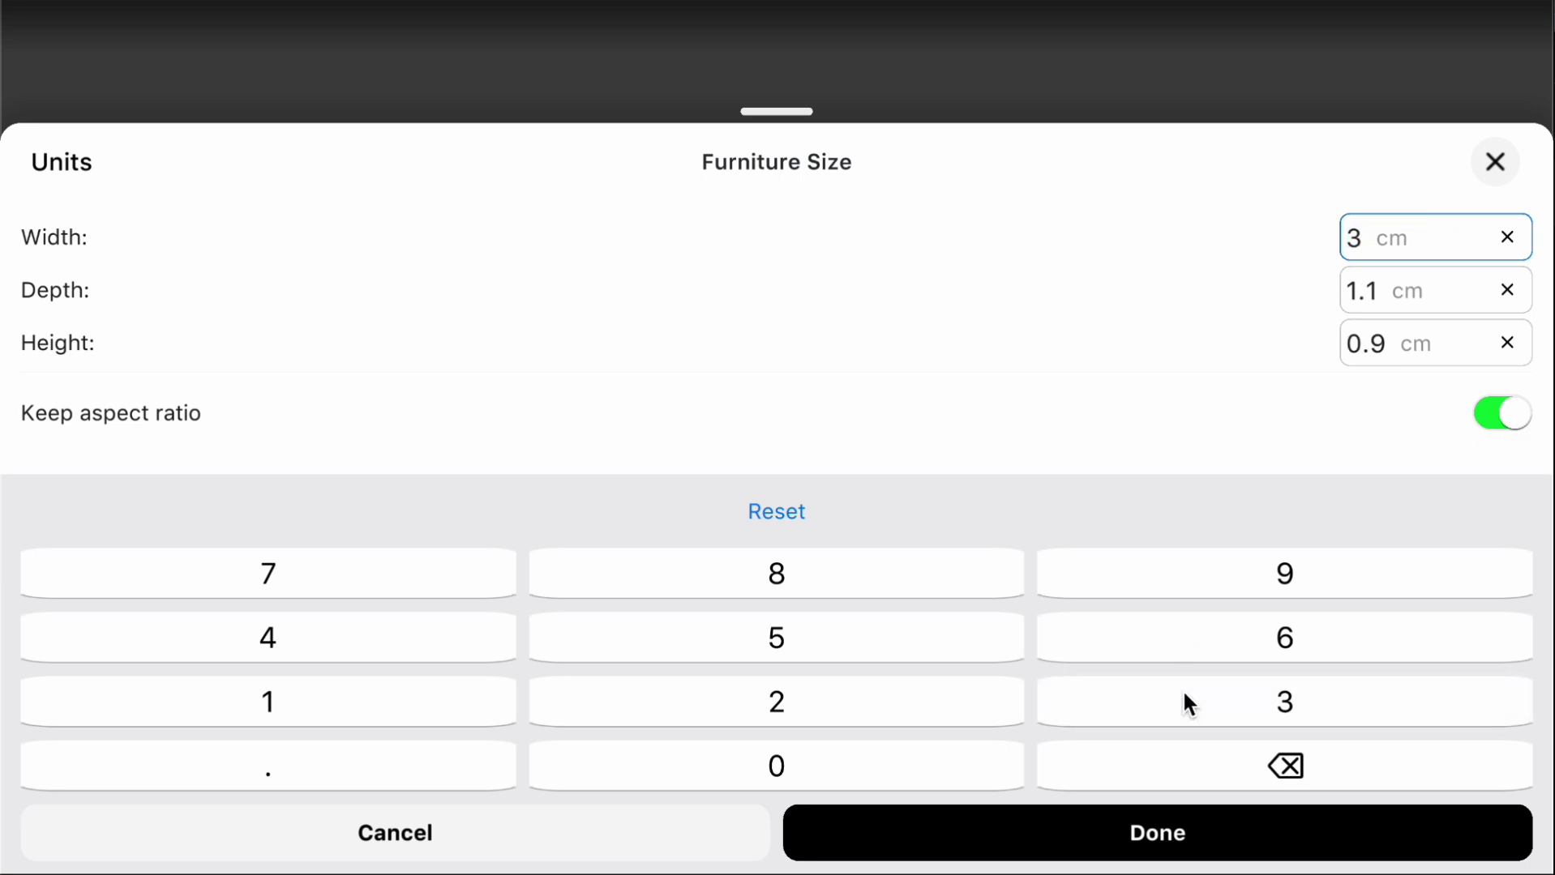
{"action": "left_click", "coordinate": [931, 635]}
{"action": "left_click", "coordinate": [846, 761]}
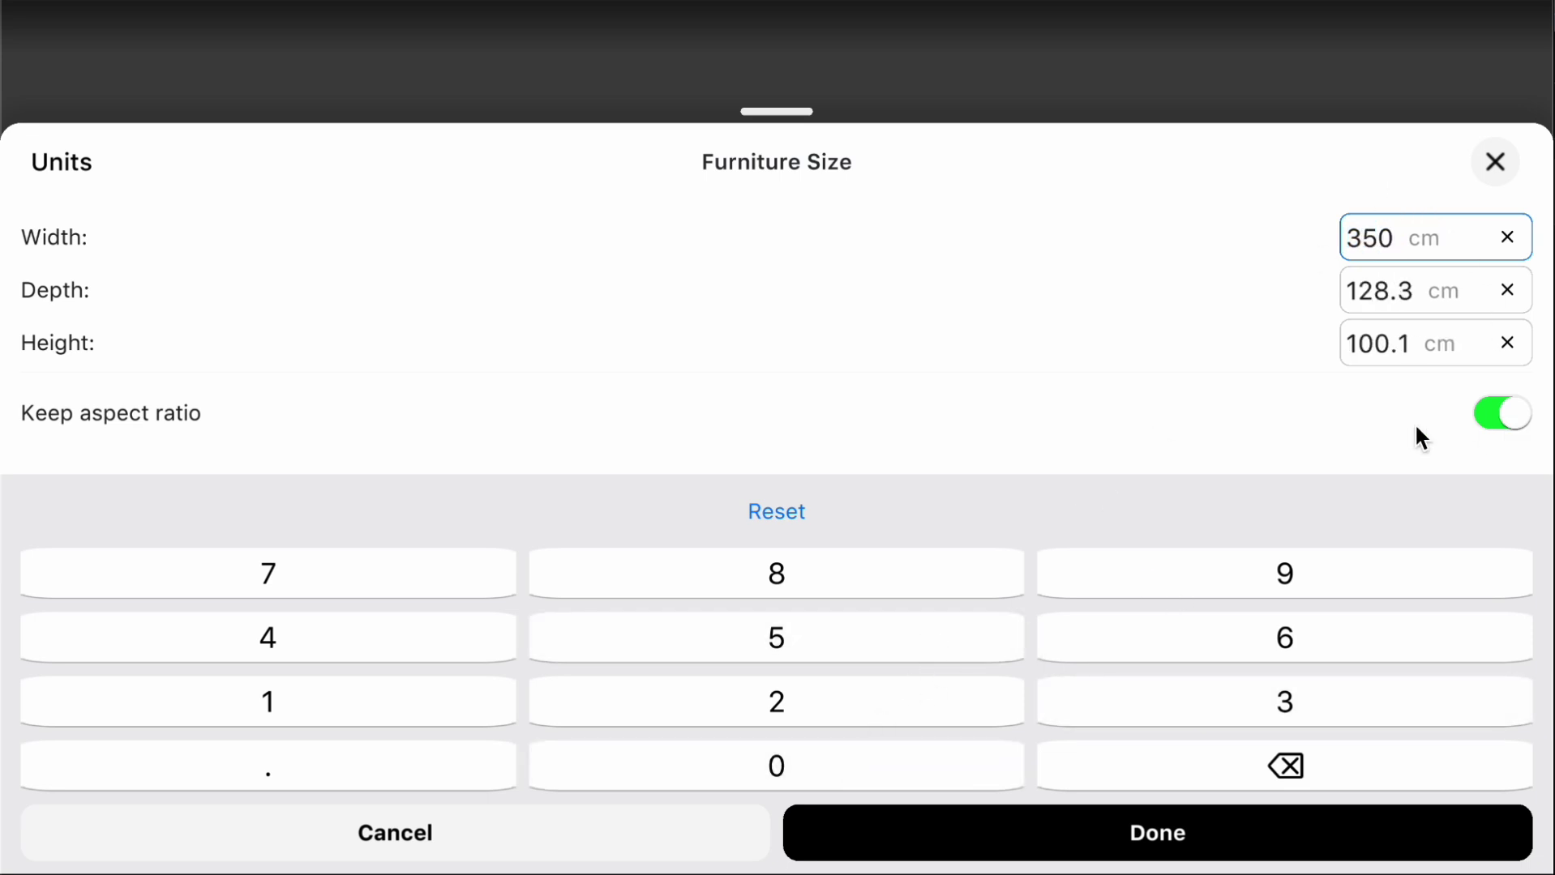
{"action": "left_click", "coordinate": [1084, 814]}
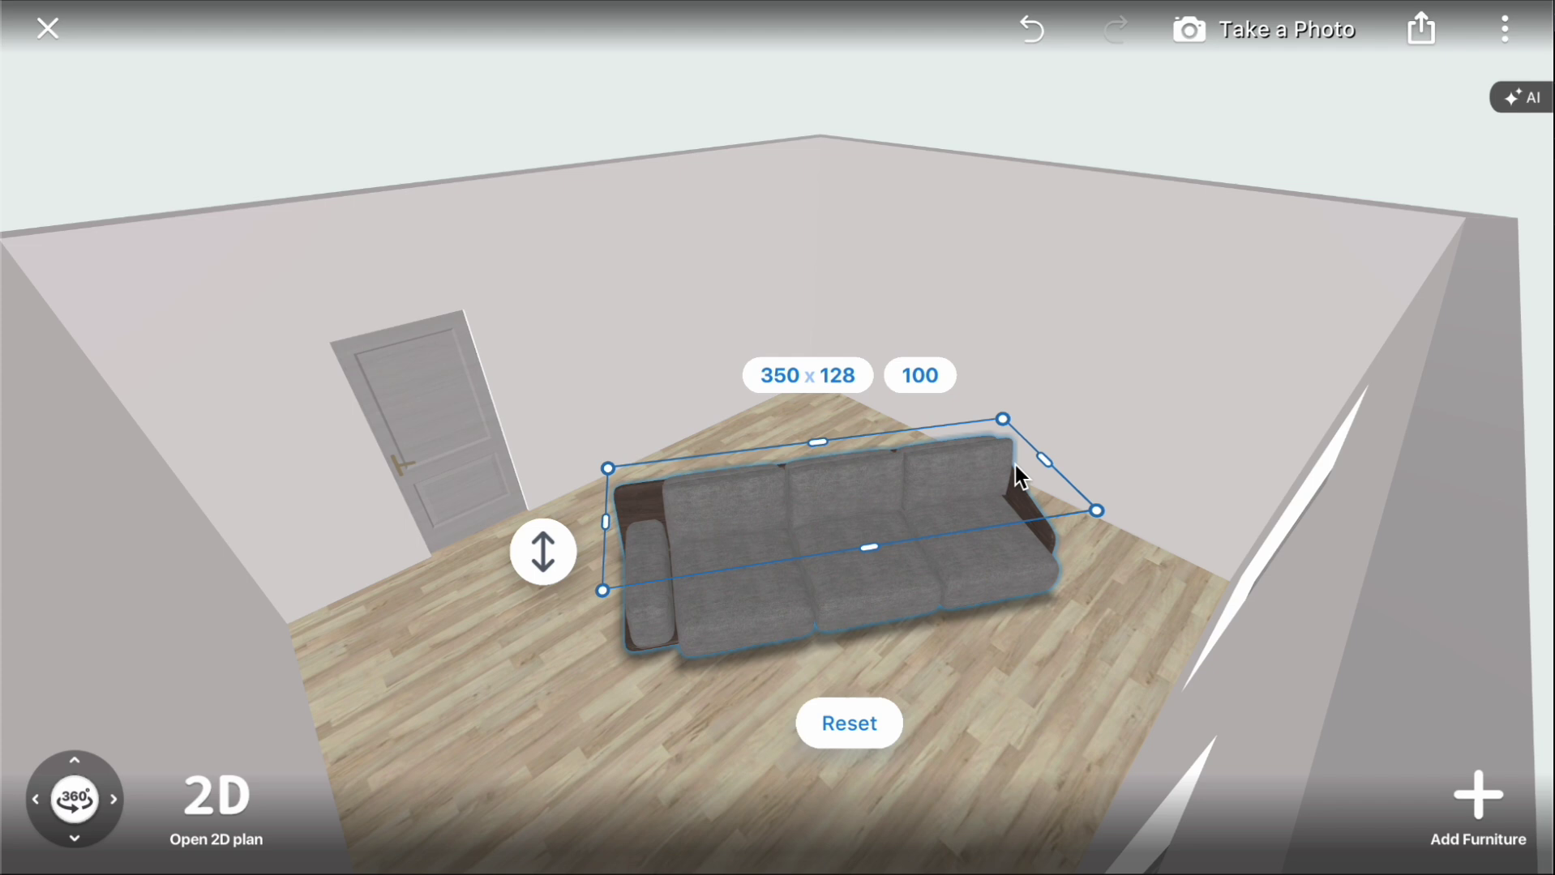
Step: Swap the grey sofa for the white Ikea Holmsund from the Replace list, leaving Filters unchanged
{"action": "left_click", "coordinate": [963, 455]}
{"action": "left_click", "coordinate": [998, 357]}
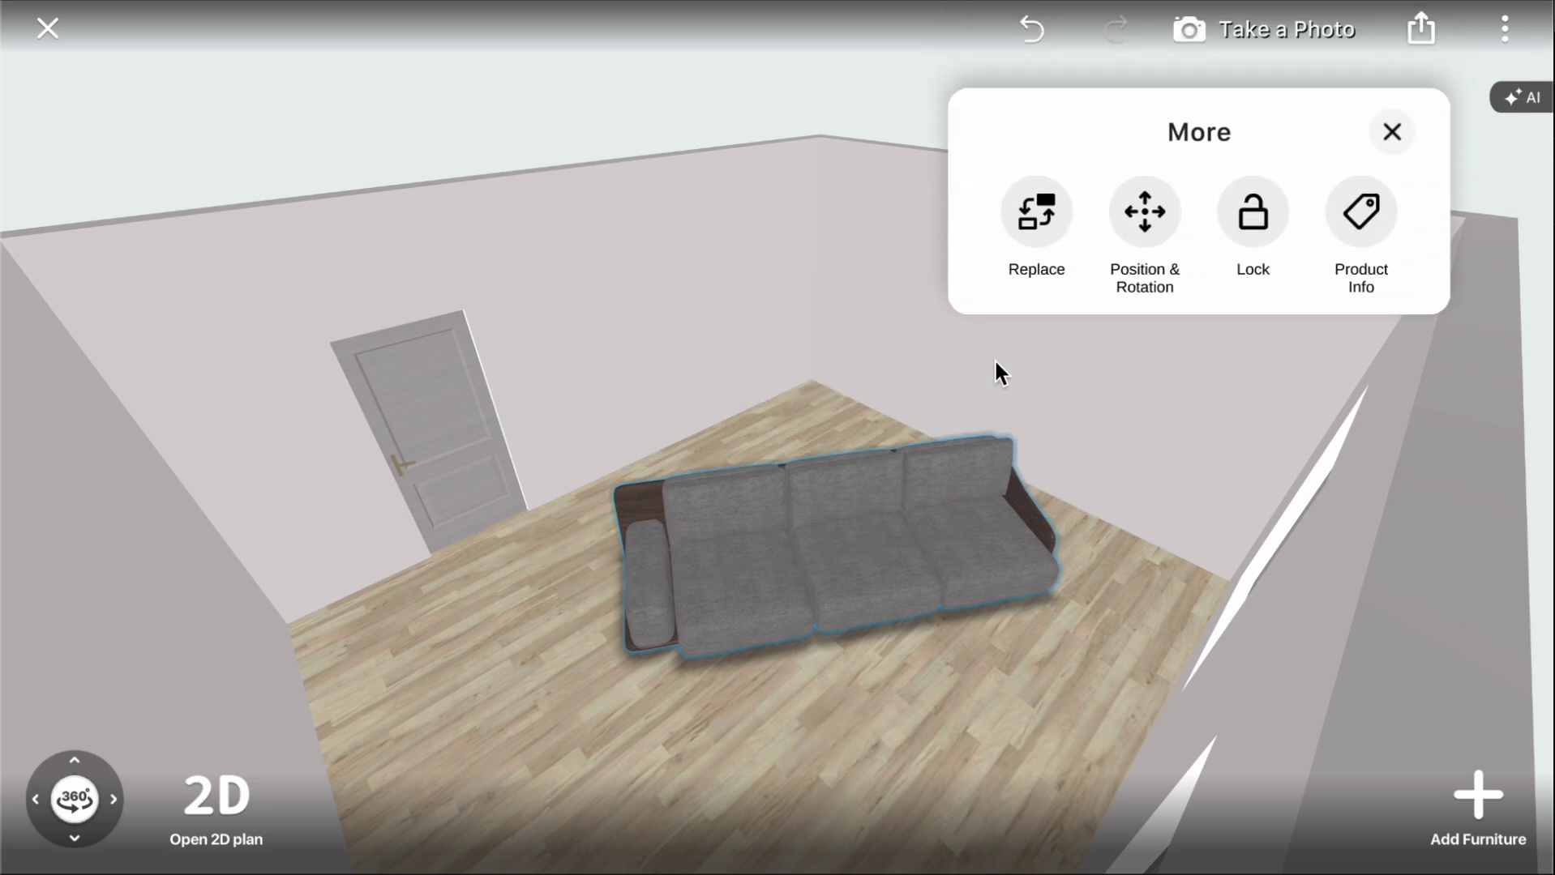
{"action": "left_click", "coordinate": [1042, 221]}
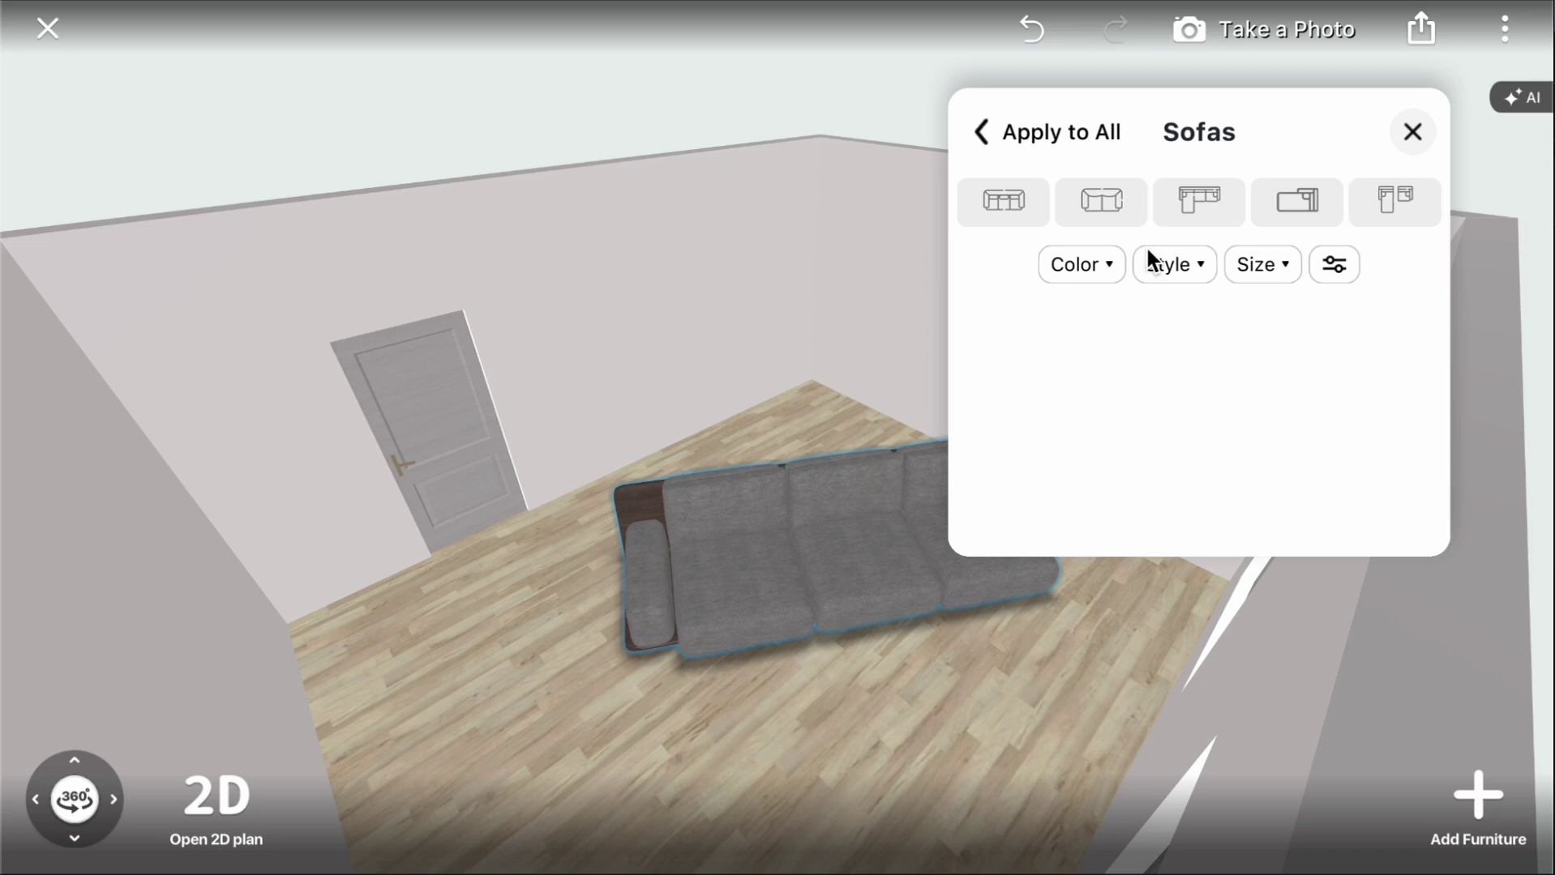
{"action": "scroll", "coordinate": [1265, 486], "scroll_direction": "right", "scroll_amount": 3}
{"action": "scroll", "coordinate": [1265, 475], "scroll_direction": "right", "scroll_amount": 1}
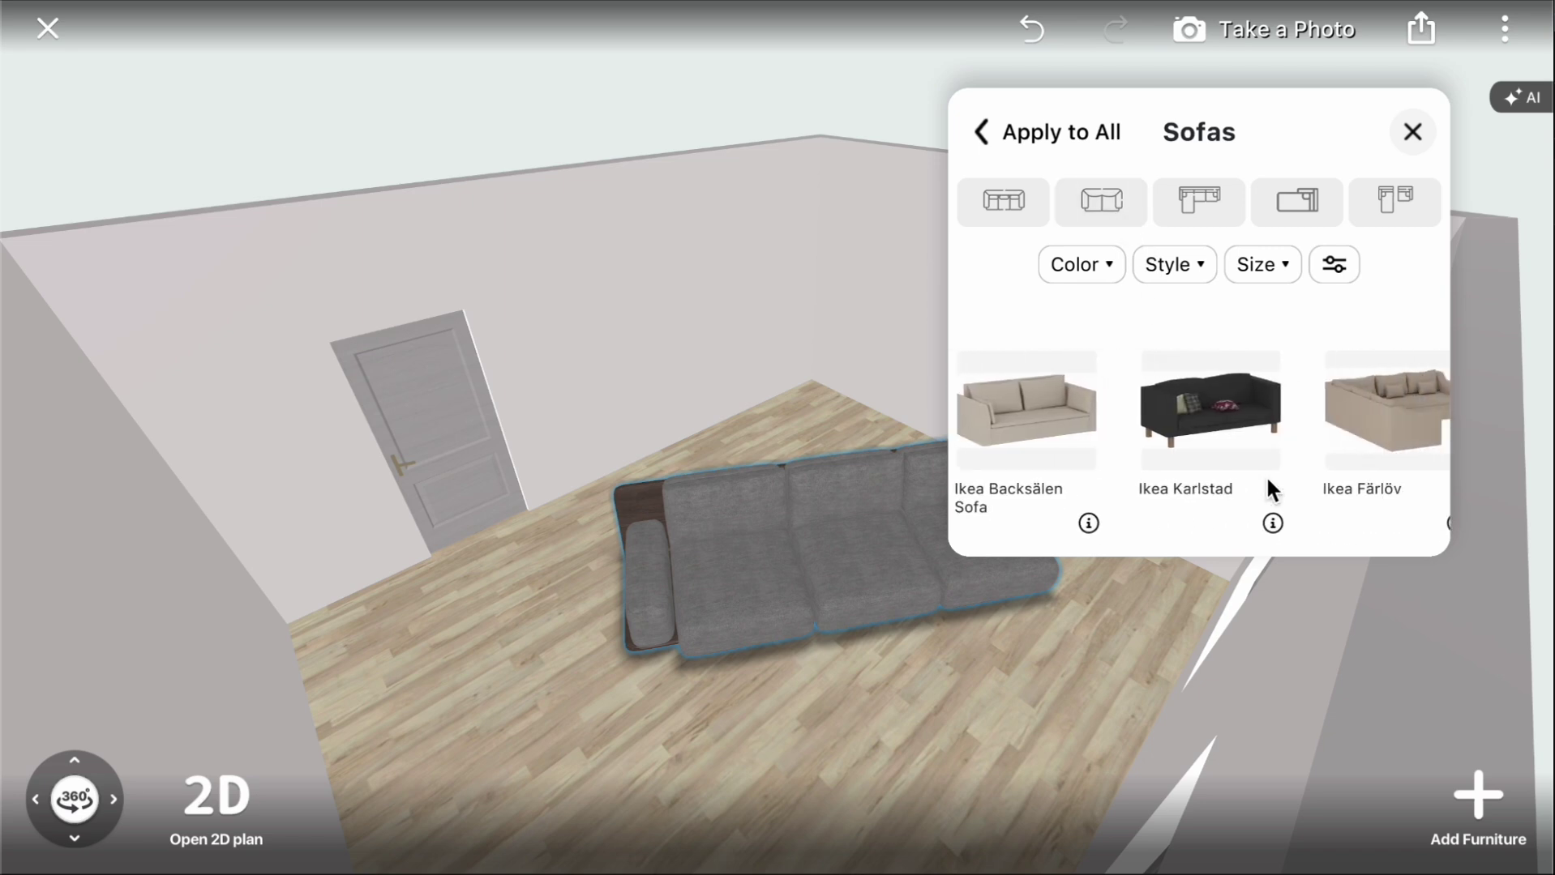
{"action": "scroll", "coordinate": [1265, 475], "scroll_direction": "right", "scroll_amount": 1}
{"action": "scroll", "coordinate": [1265, 475], "scroll_direction": "right", "scroll_amount": 1}
{"action": "scroll", "coordinate": [1265, 475], "scroll_direction": "right", "scroll_amount": 1}
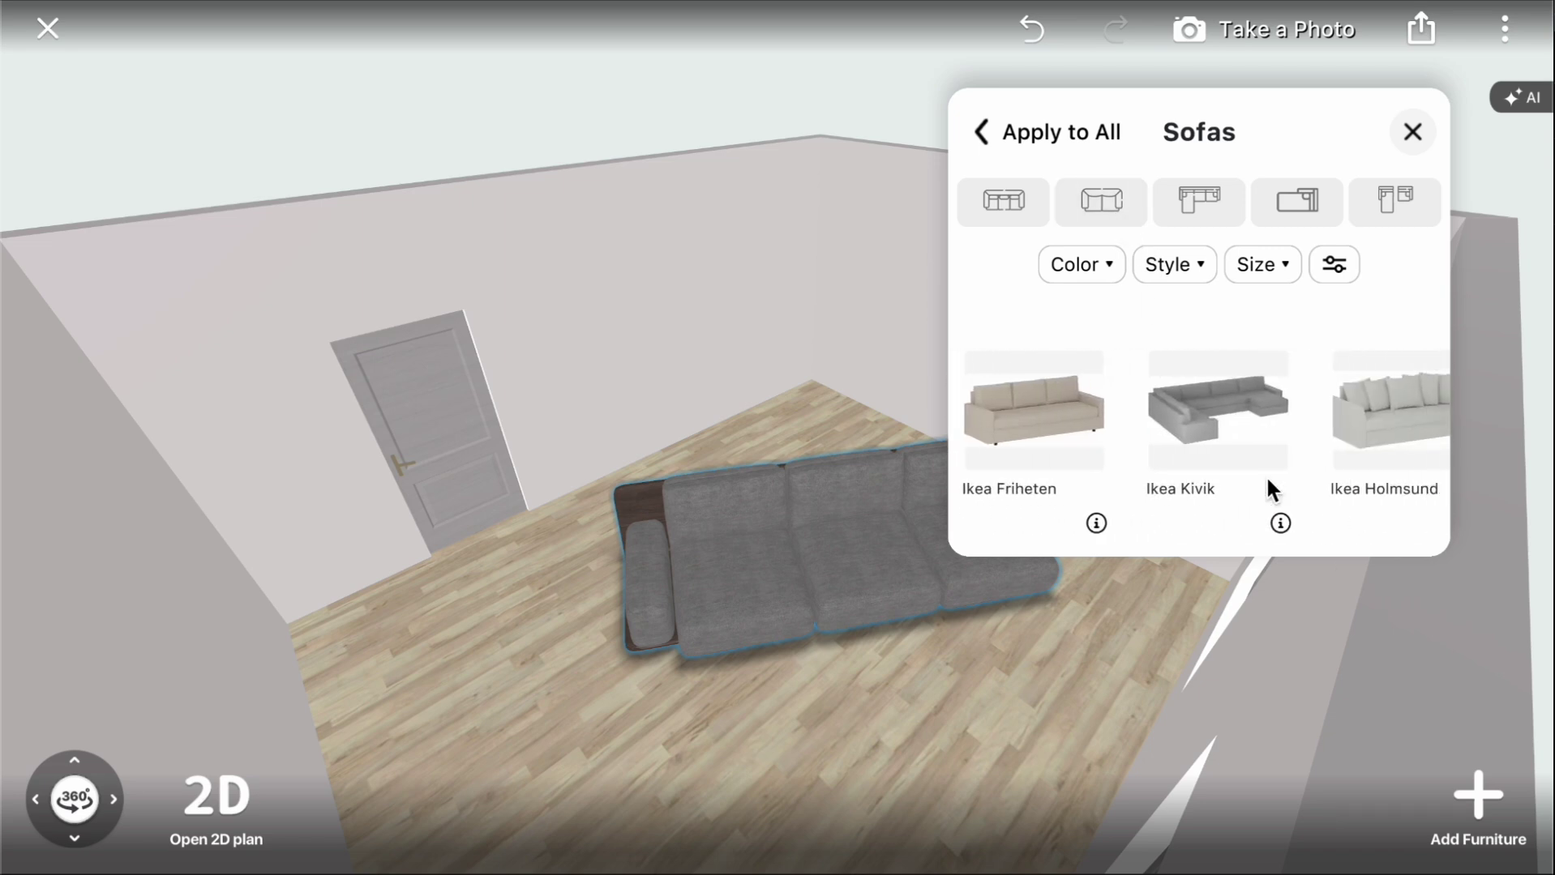
{"action": "scroll", "coordinate": [1265, 475], "scroll_direction": "right", "scroll_amount": 1}
{"action": "left_click", "coordinate": [1334, 268]}
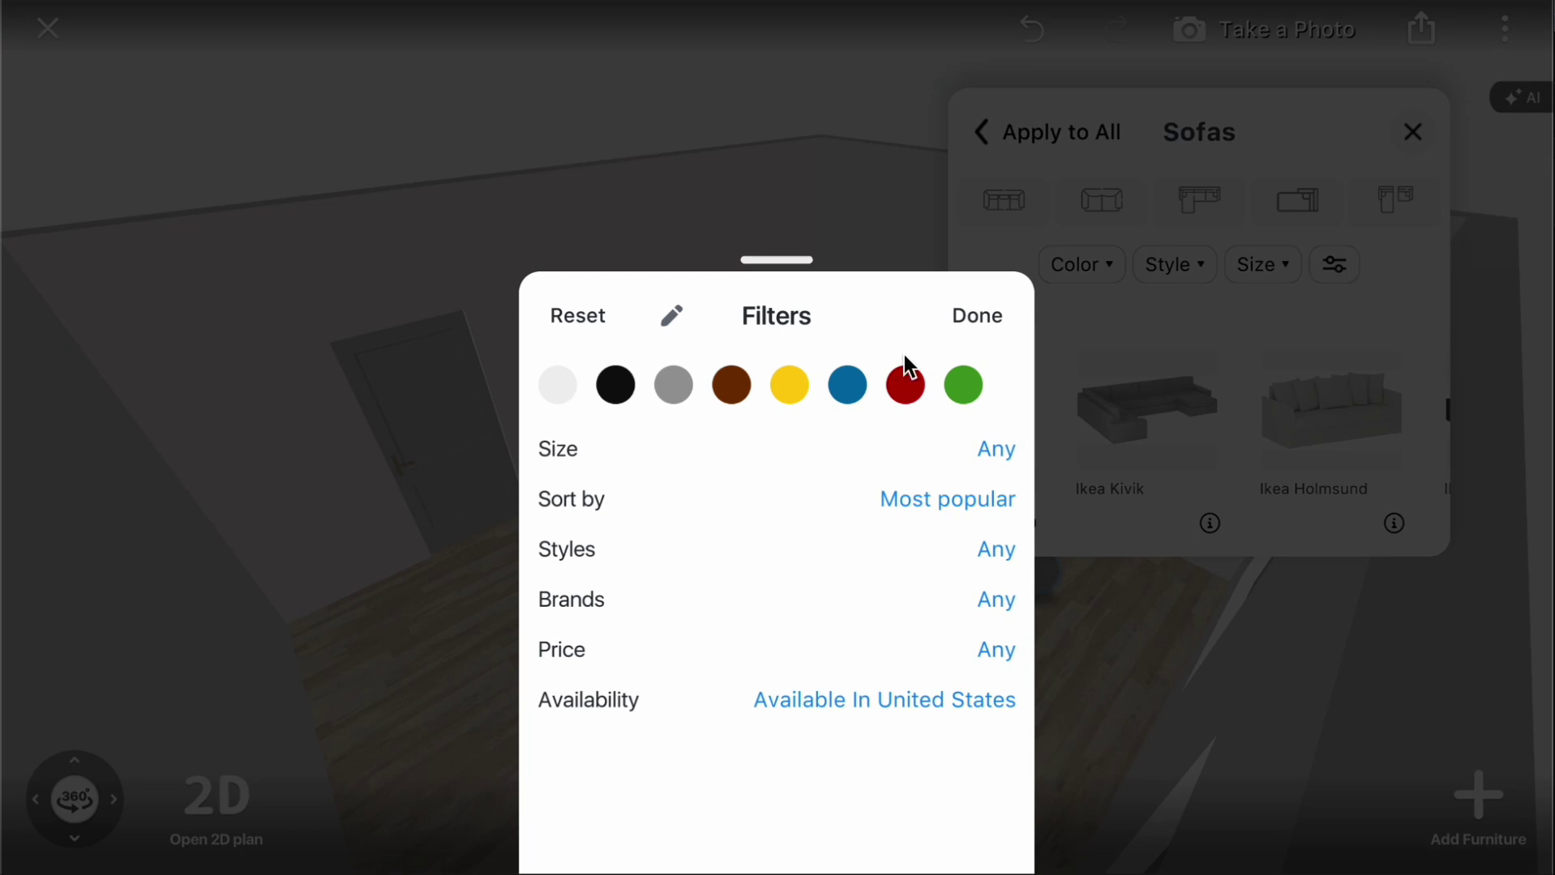
{"action": "left_click", "coordinate": [760, 270]}
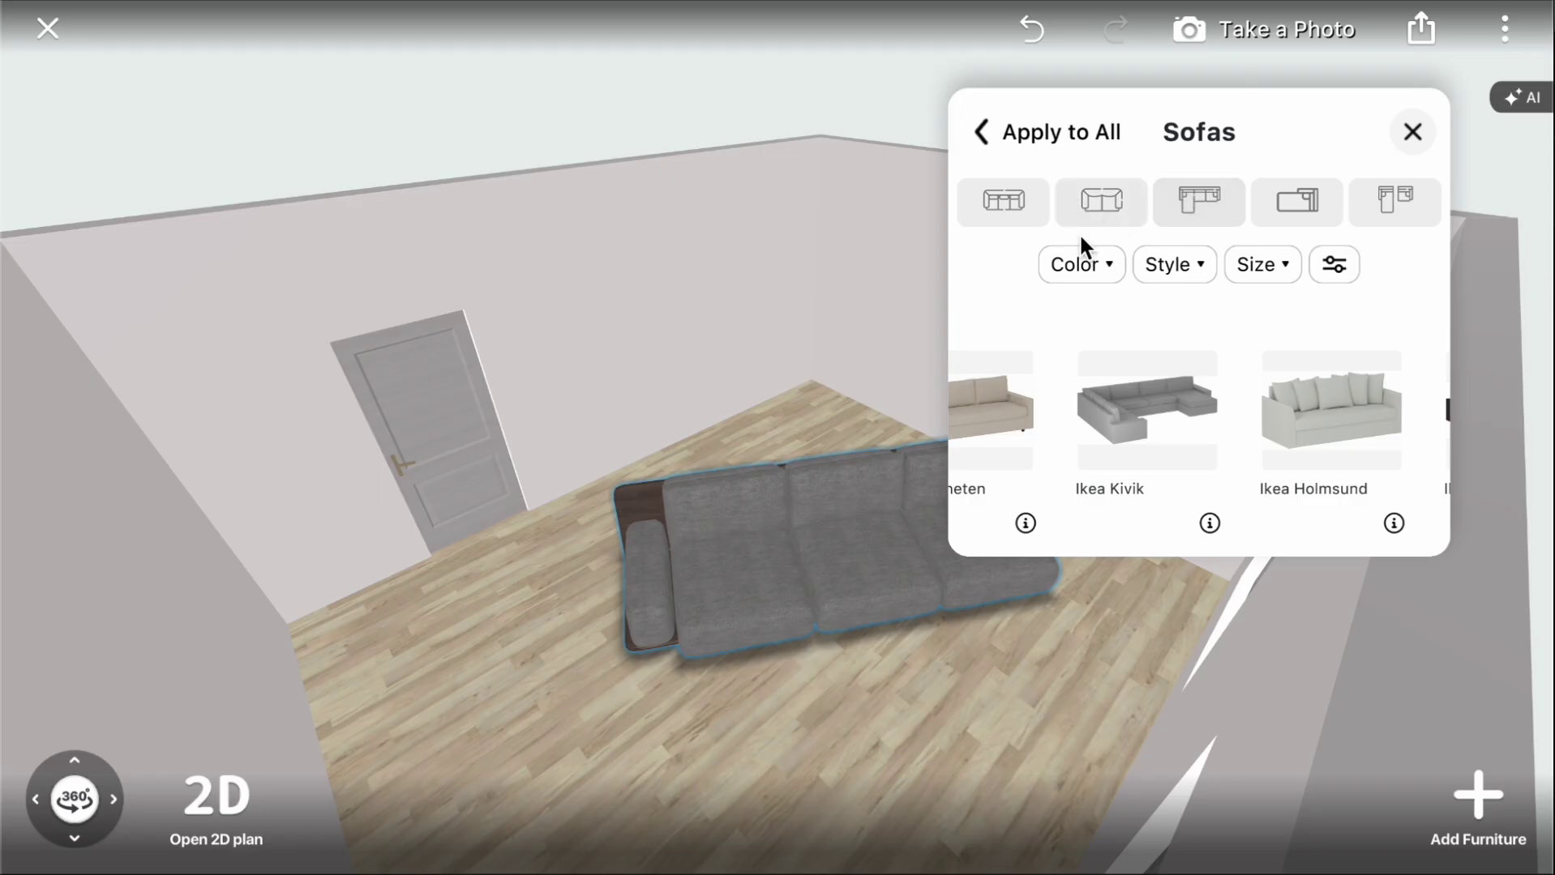
{"action": "left_click", "coordinate": [1305, 416]}
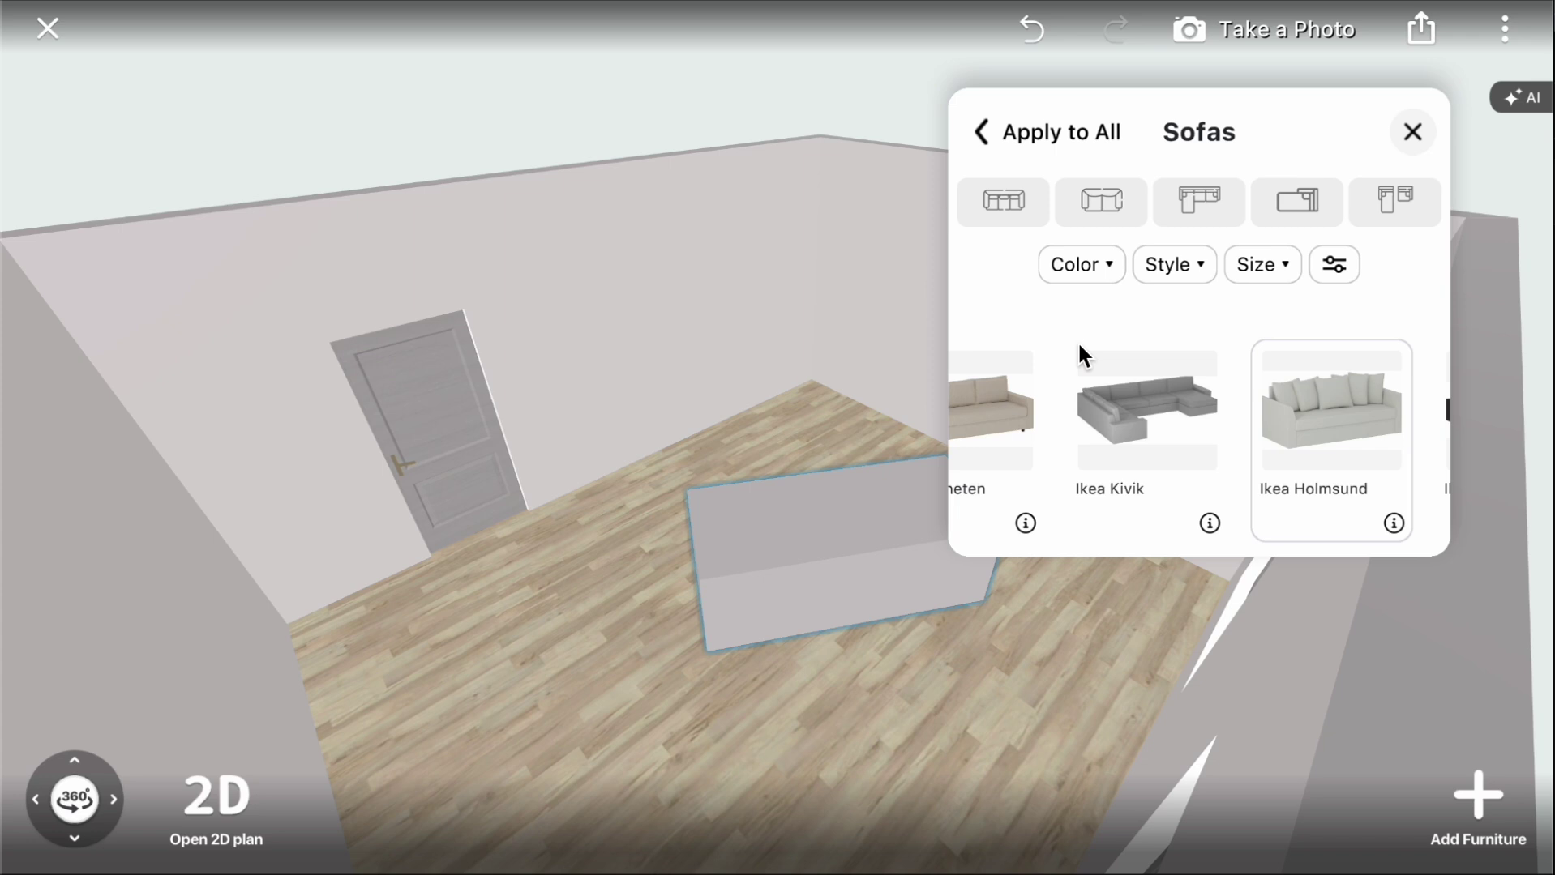
{"action": "left_click", "coordinate": [851, 684]}
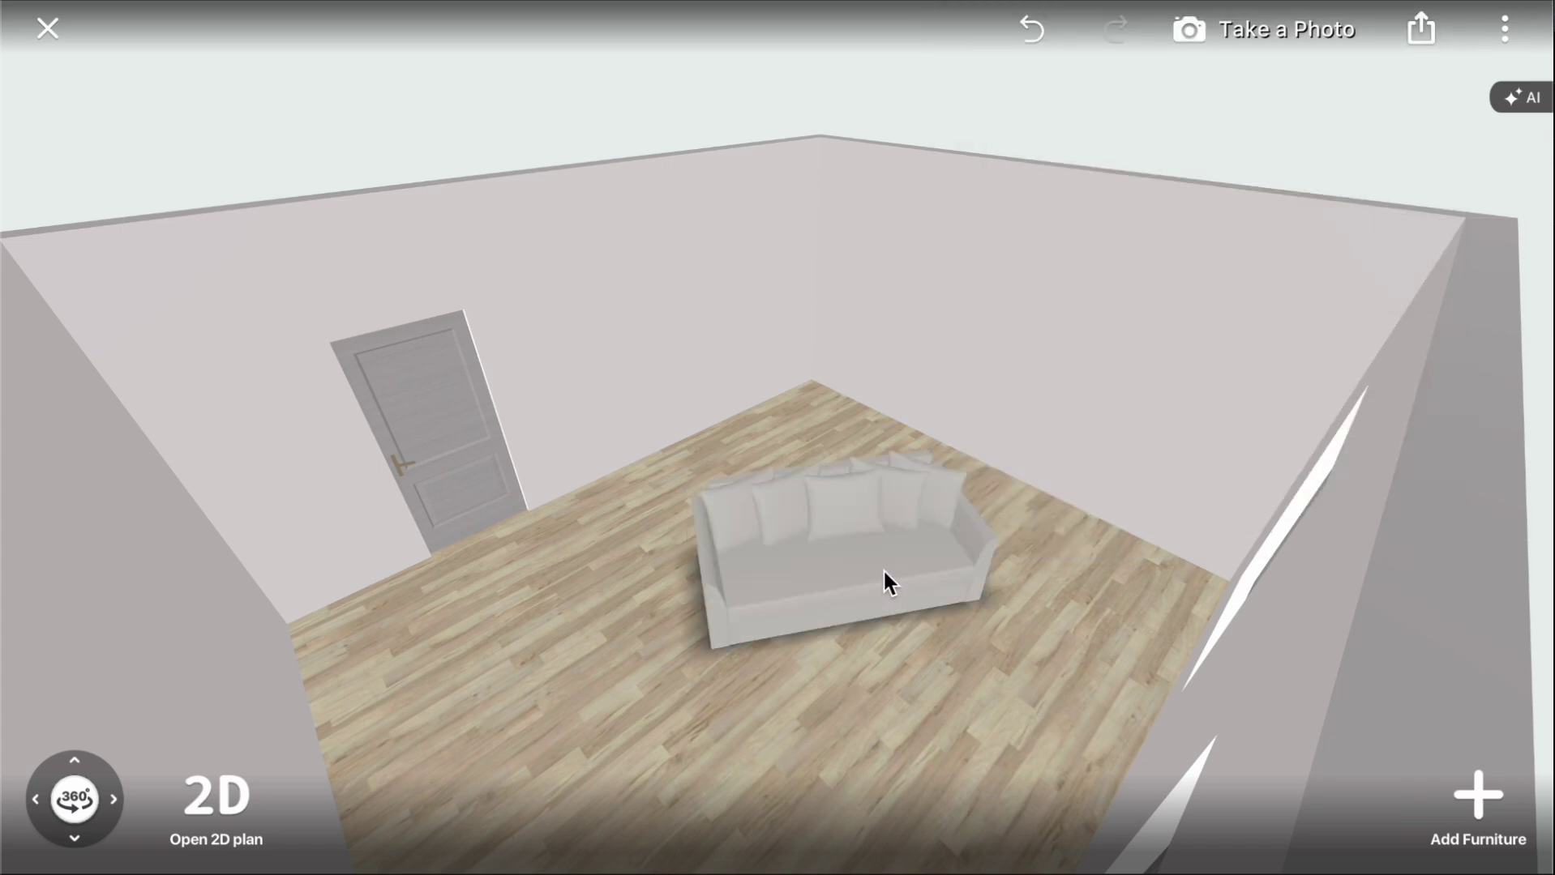
{"action": "left_click", "coordinate": [882, 569]}
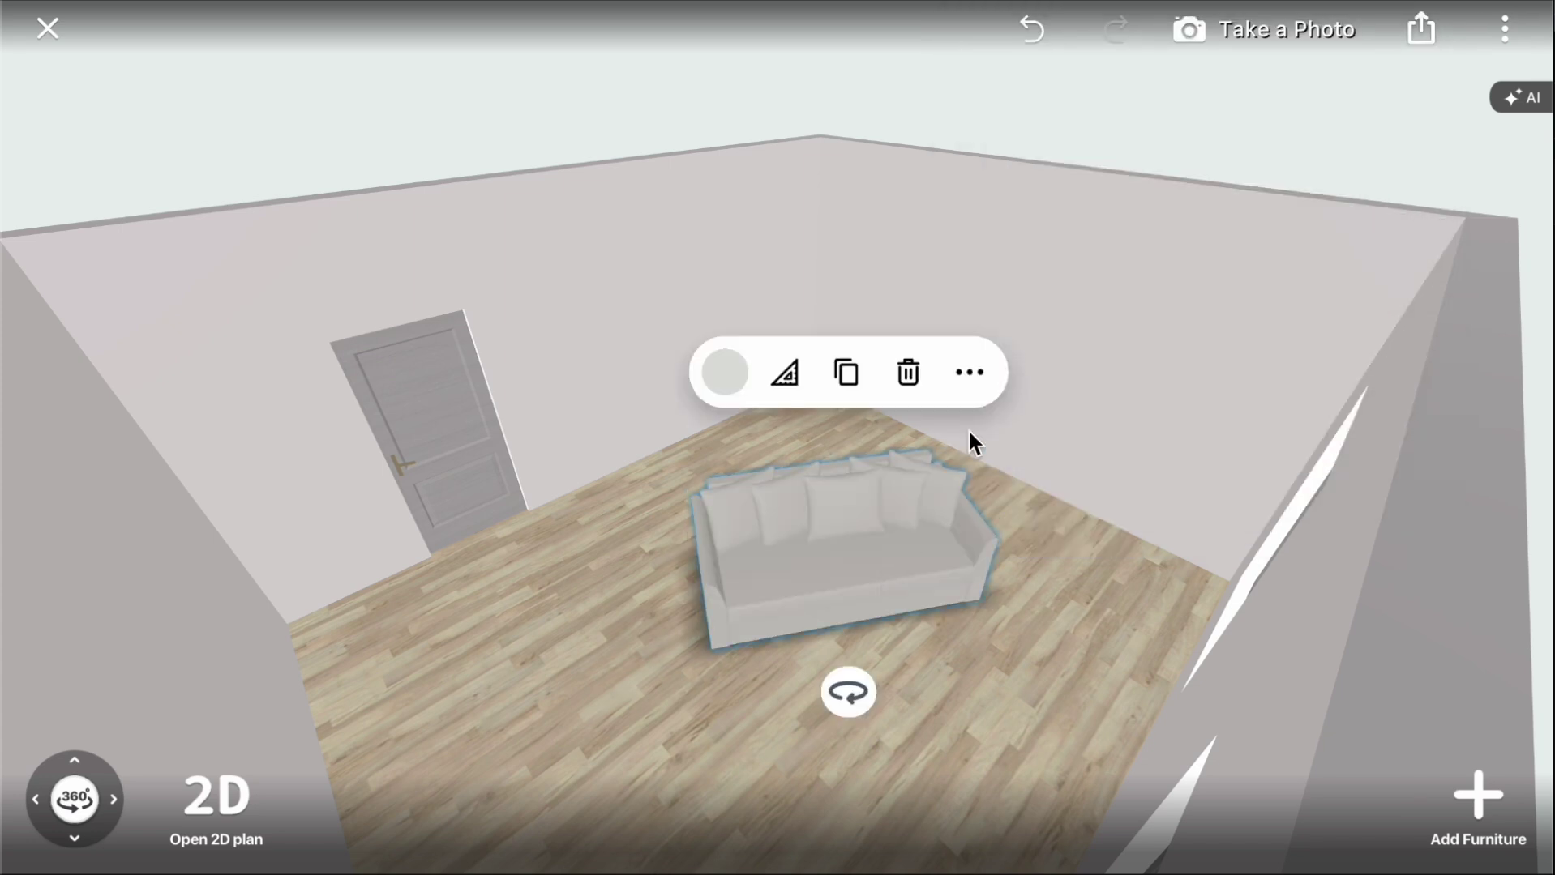
Step: Rotate the white sofa to 236° in Position & Rotation
{"action": "left_click", "coordinate": [969, 373]}
{"action": "left_click", "coordinate": [1161, 214]}
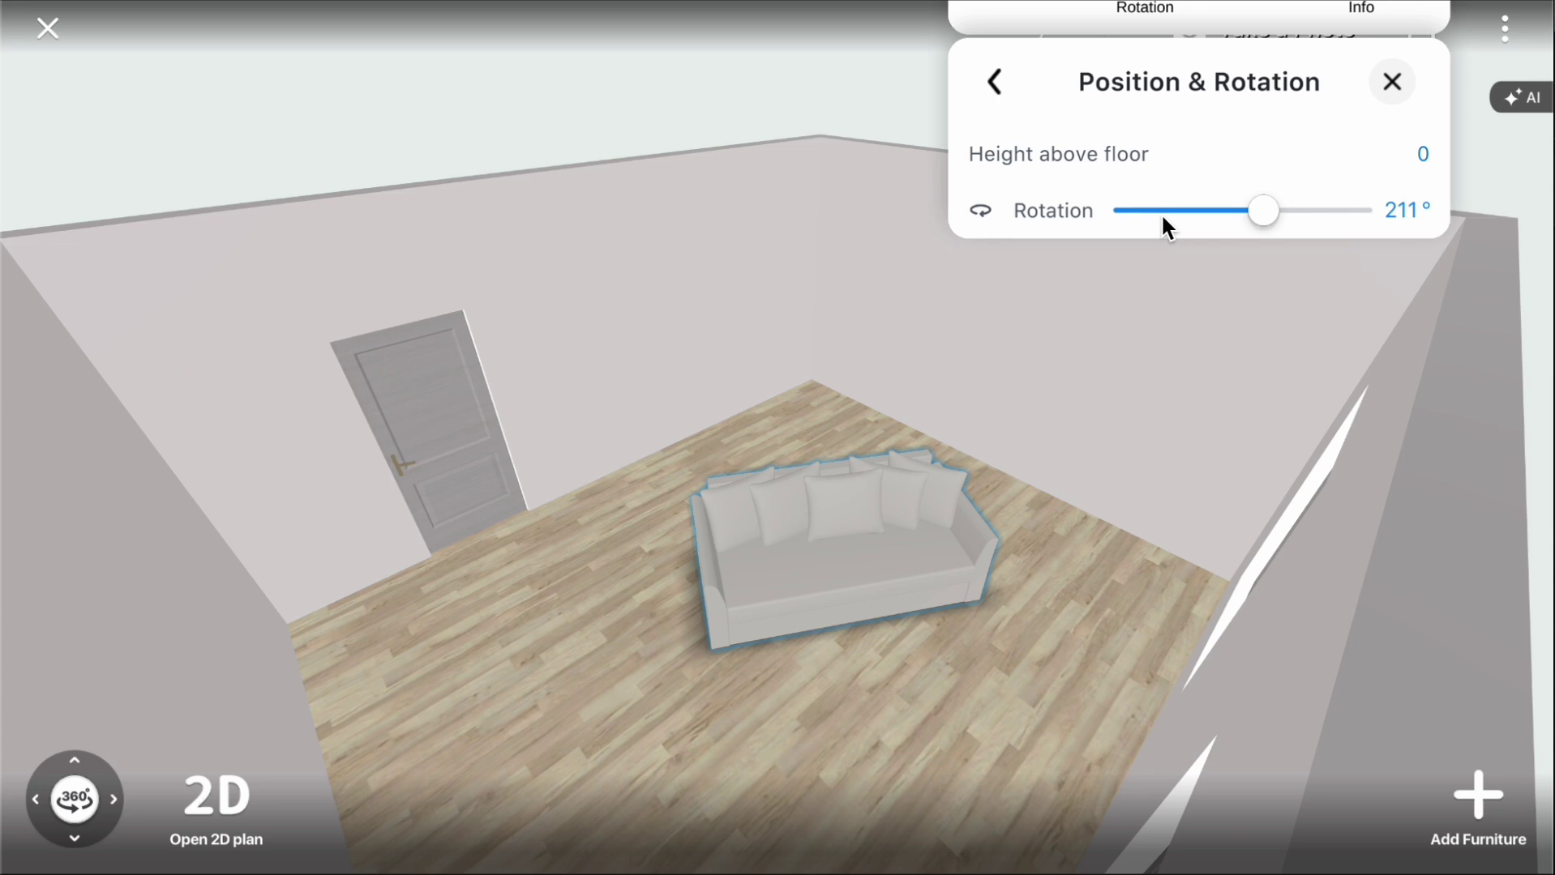
{"action": "mouse_move", "coordinate": [1251, 251]}
{"action": "left_mouse_down"}
{"action": "mouse_move", "coordinate": [1227, 256]}
{"action": "mouse_move", "coordinate": [1270, 258]}
{"action": "left_mouse_up"}
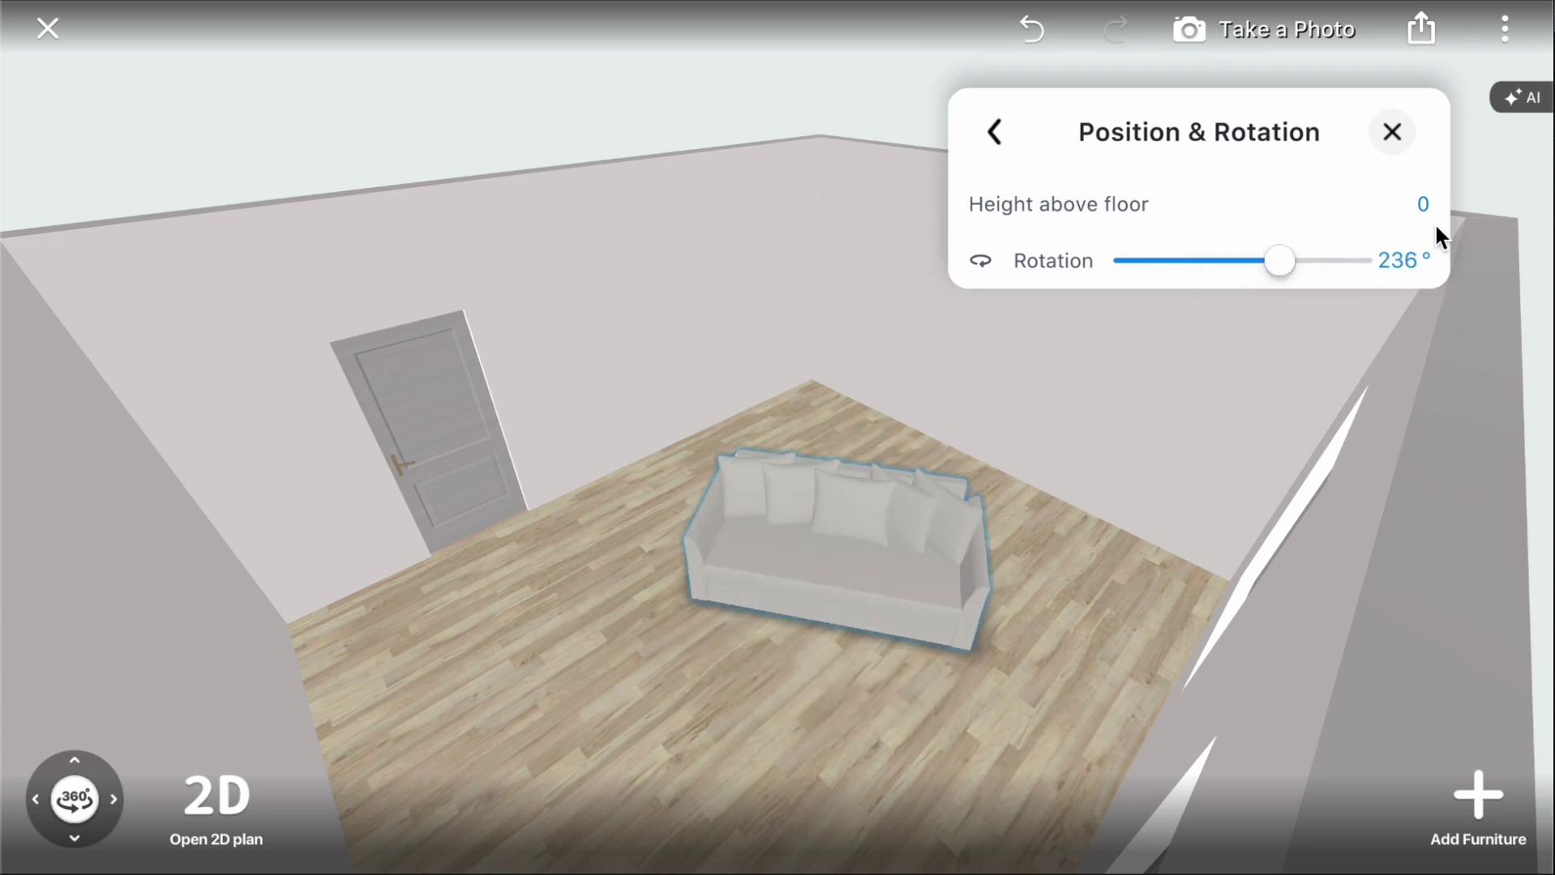
Step: Set the sofa's height above floor to 100, then undo it to rest on the floor
{"action": "left_click", "coordinate": [1423, 202]}
{"action": "left_click", "coordinate": [459, 711]}
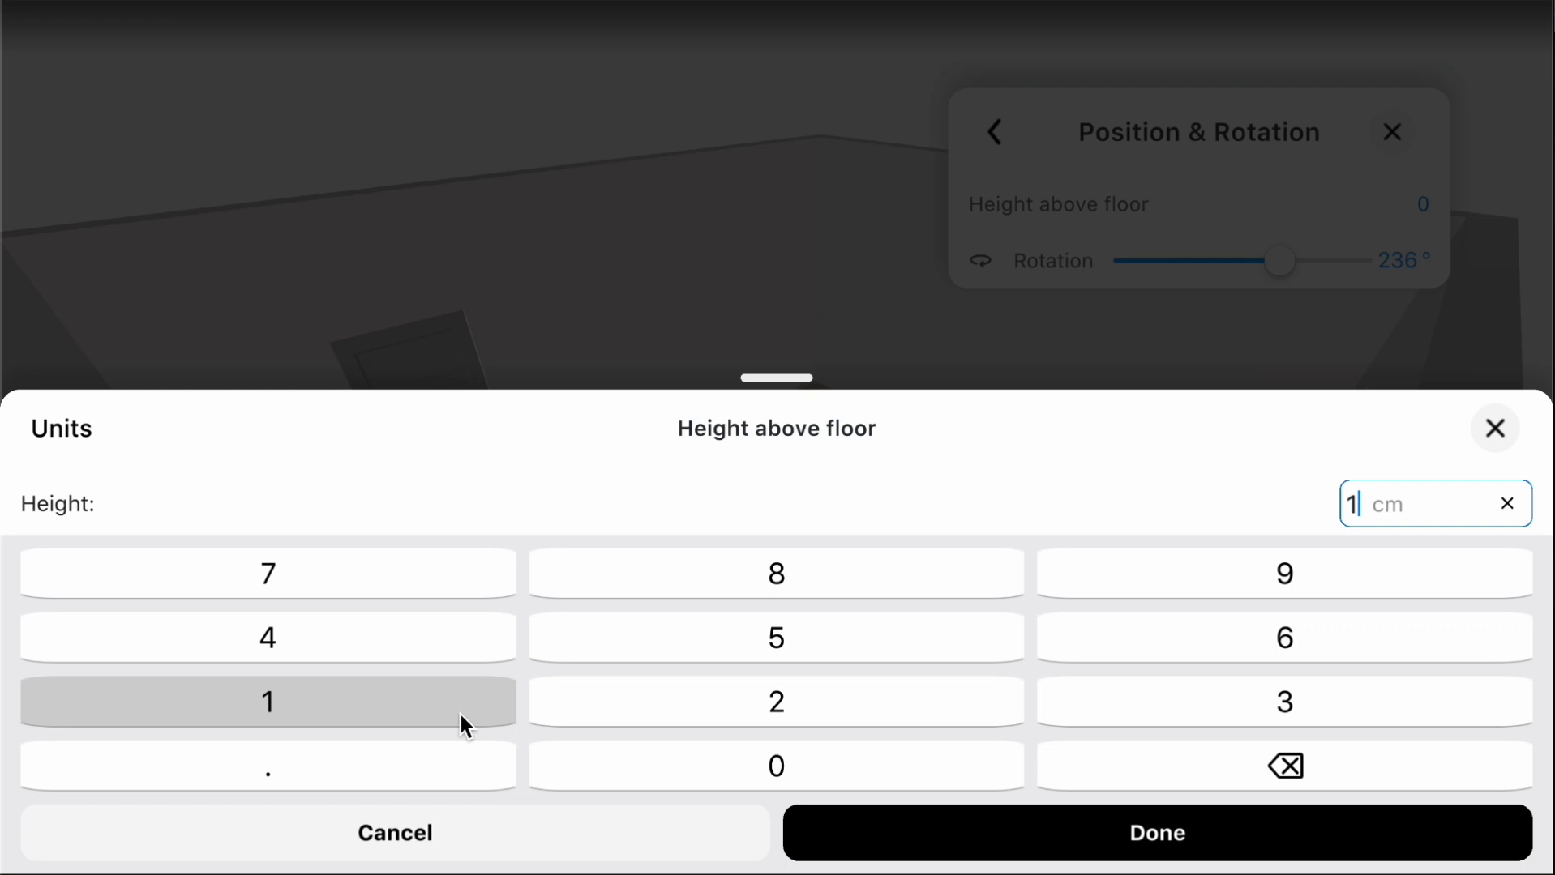
{"action": "left_click", "coordinate": [636, 763]}
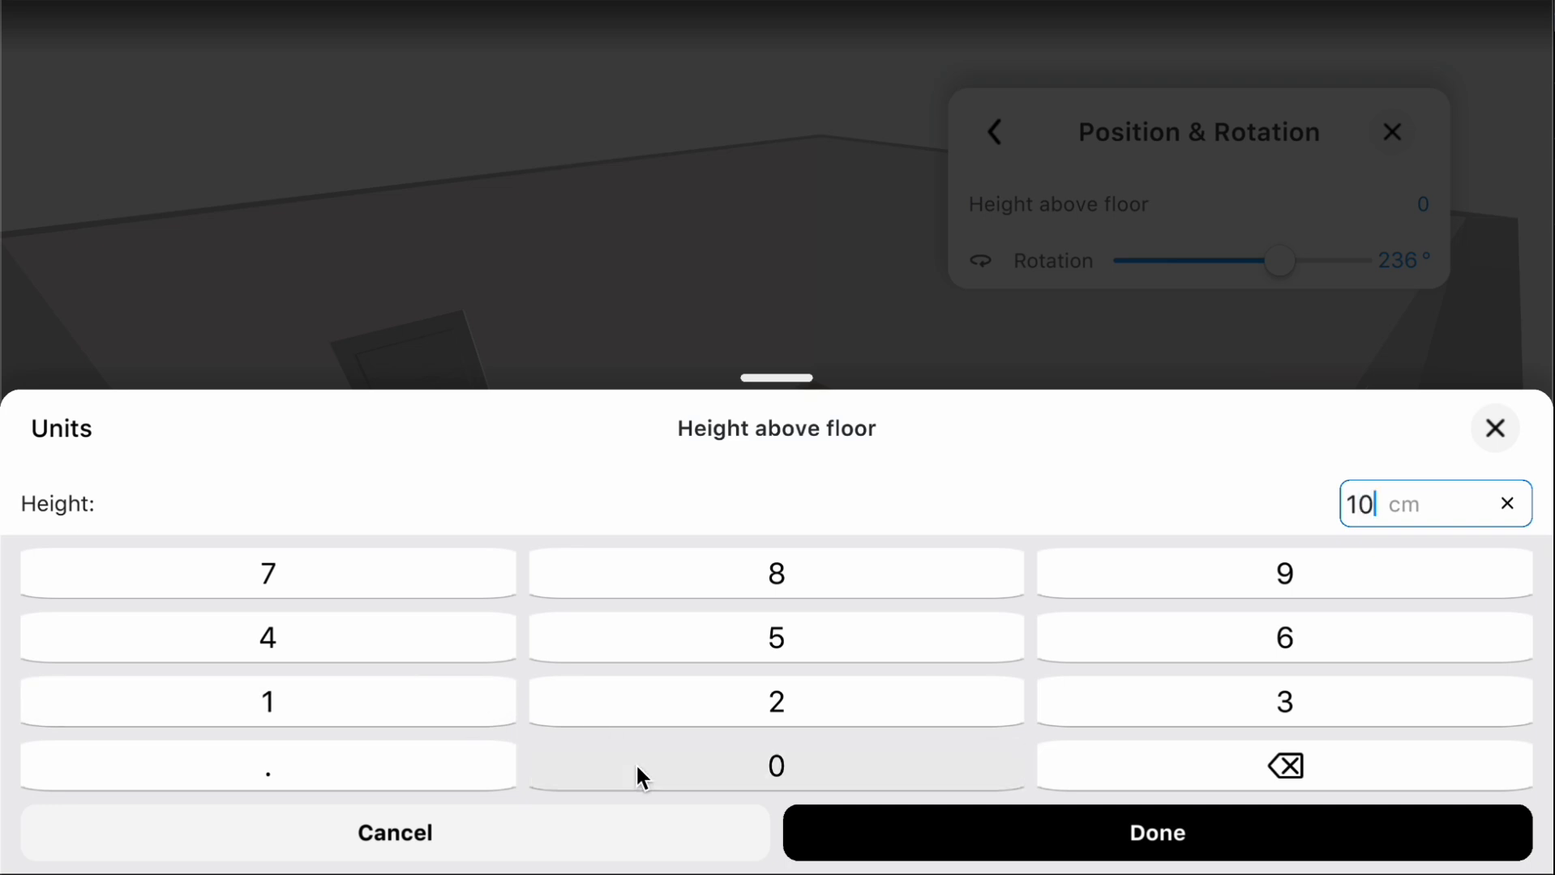
{"action": "left_click", "coordinate": [1021, 814]}
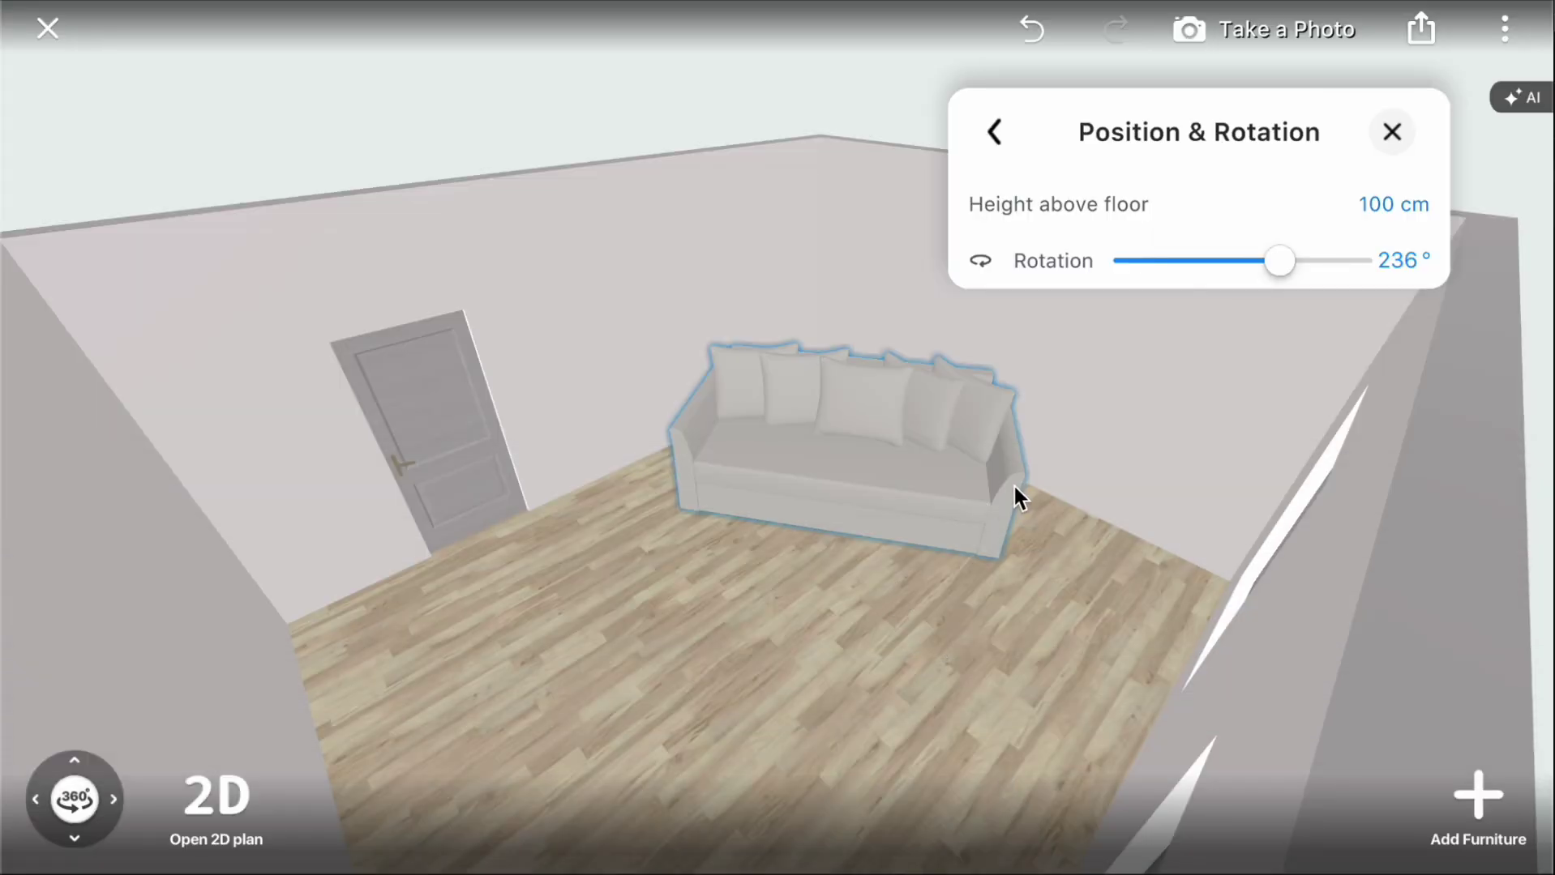
{"action": "left_click", "coordinate": [1393, 129]}
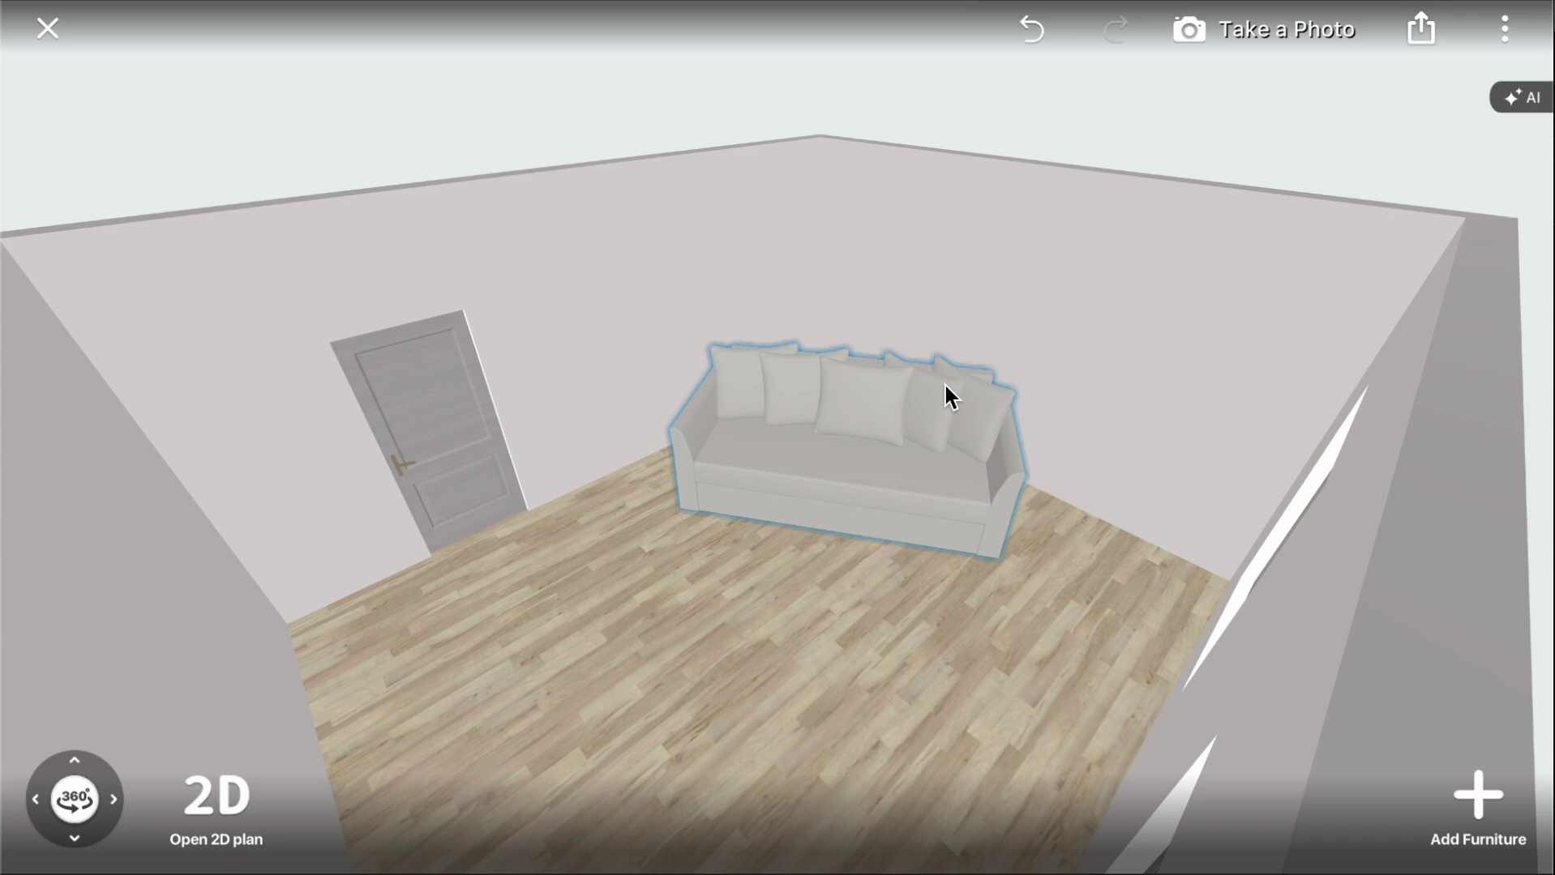
{"action": "left_click", "coordinate": [1040, 32]}
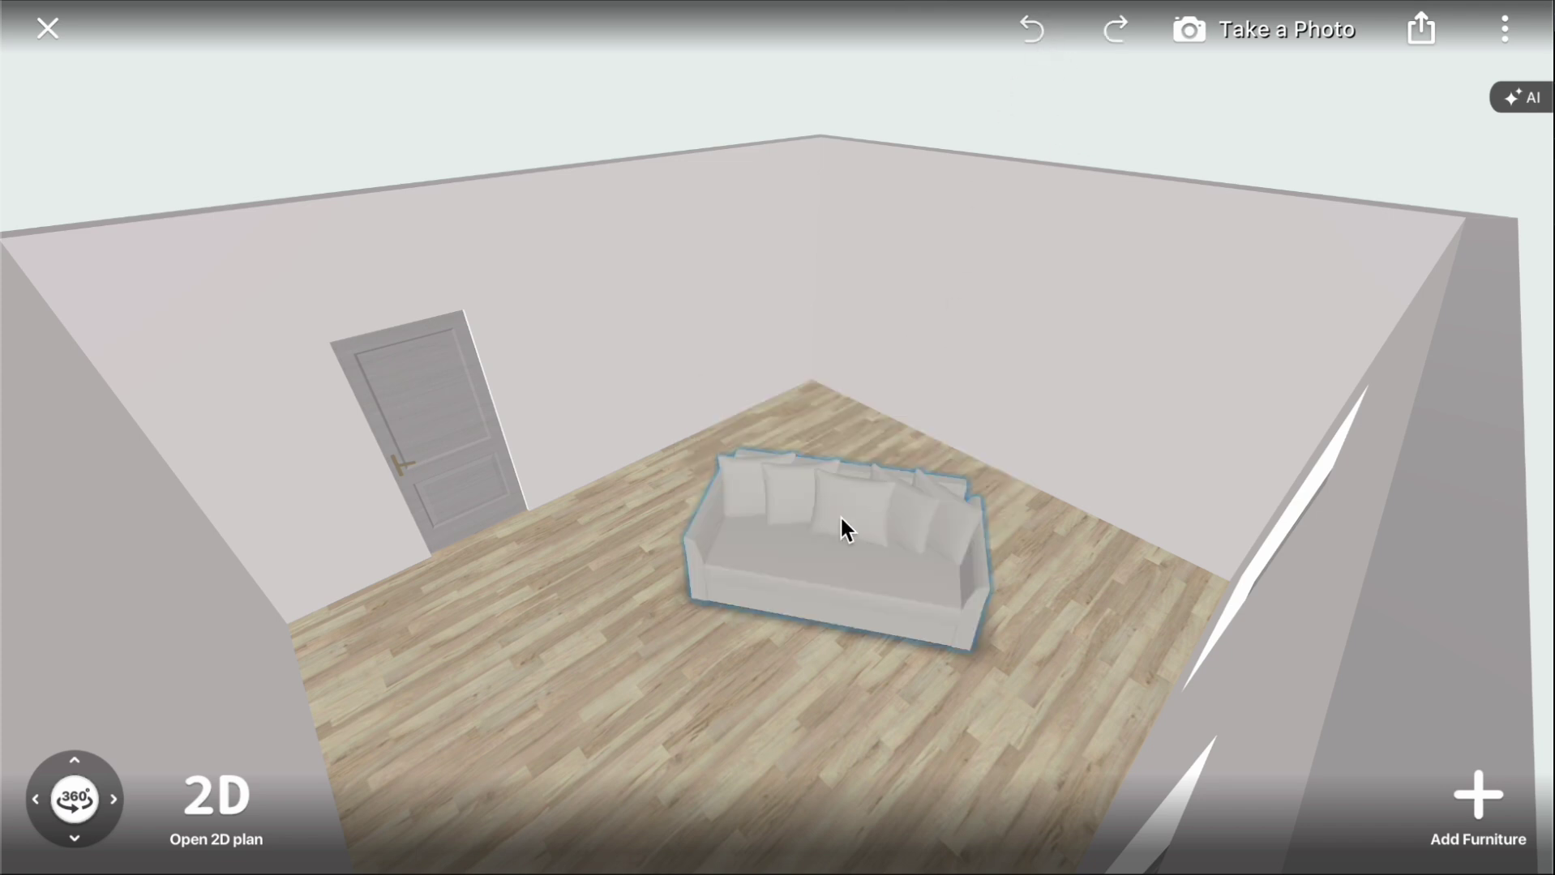
{"action": "left_click", "coordinate": [825, 551]}
Step: Lock the white Holmsund sofa, then view its product info and IKEA web page
{"action": "left_click", "coordinate": [975, 365]}
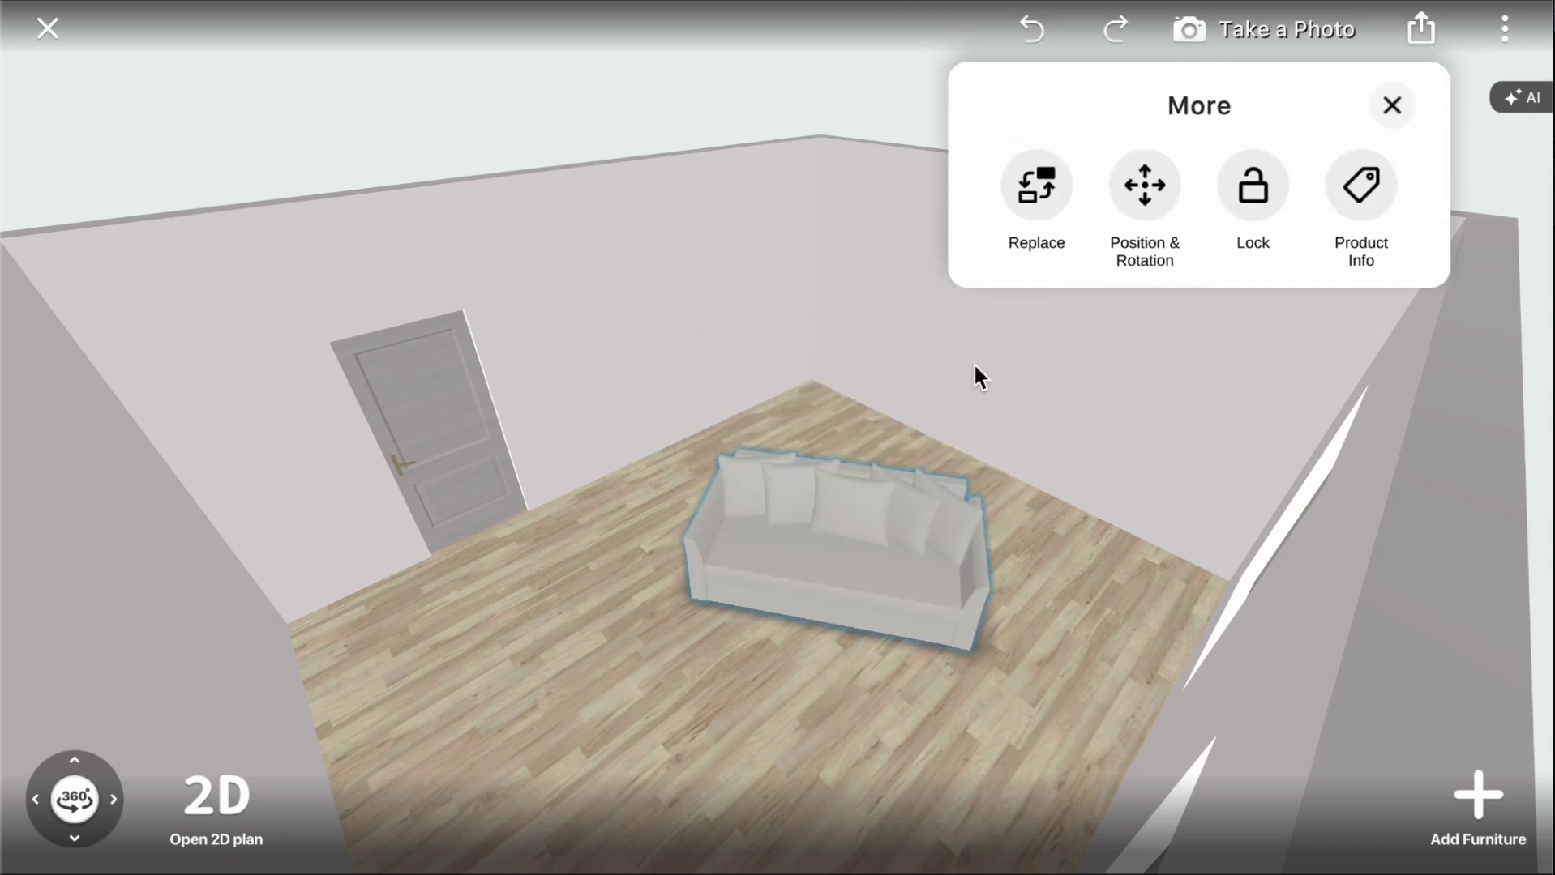
{"action": "left_click", "coordinate": [1265, 212]}
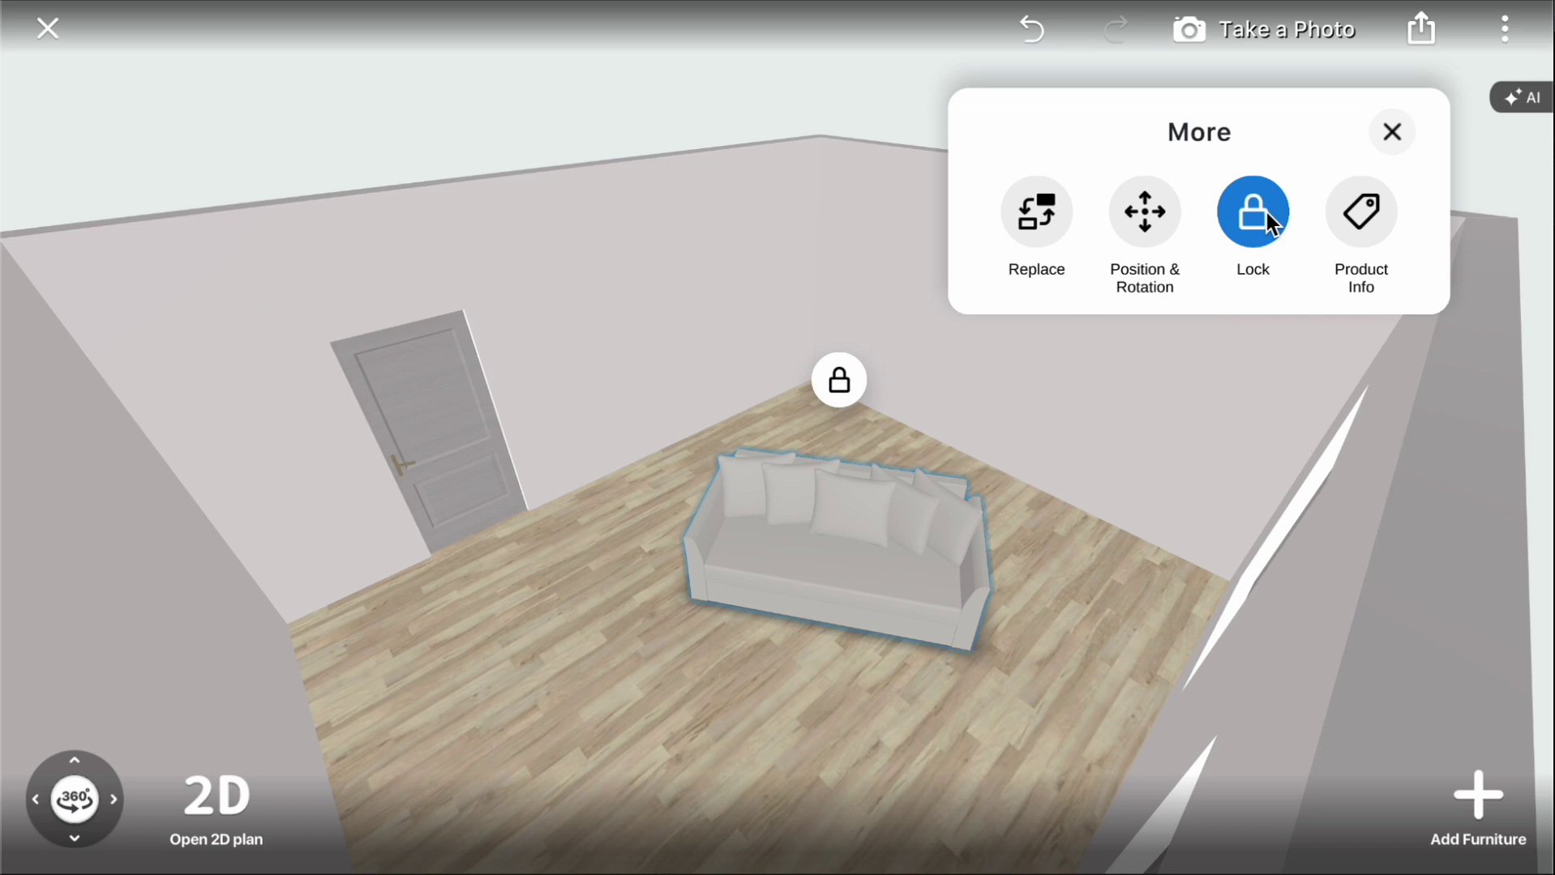
{"action": "left_click", "coordinate": [1372, 234]}
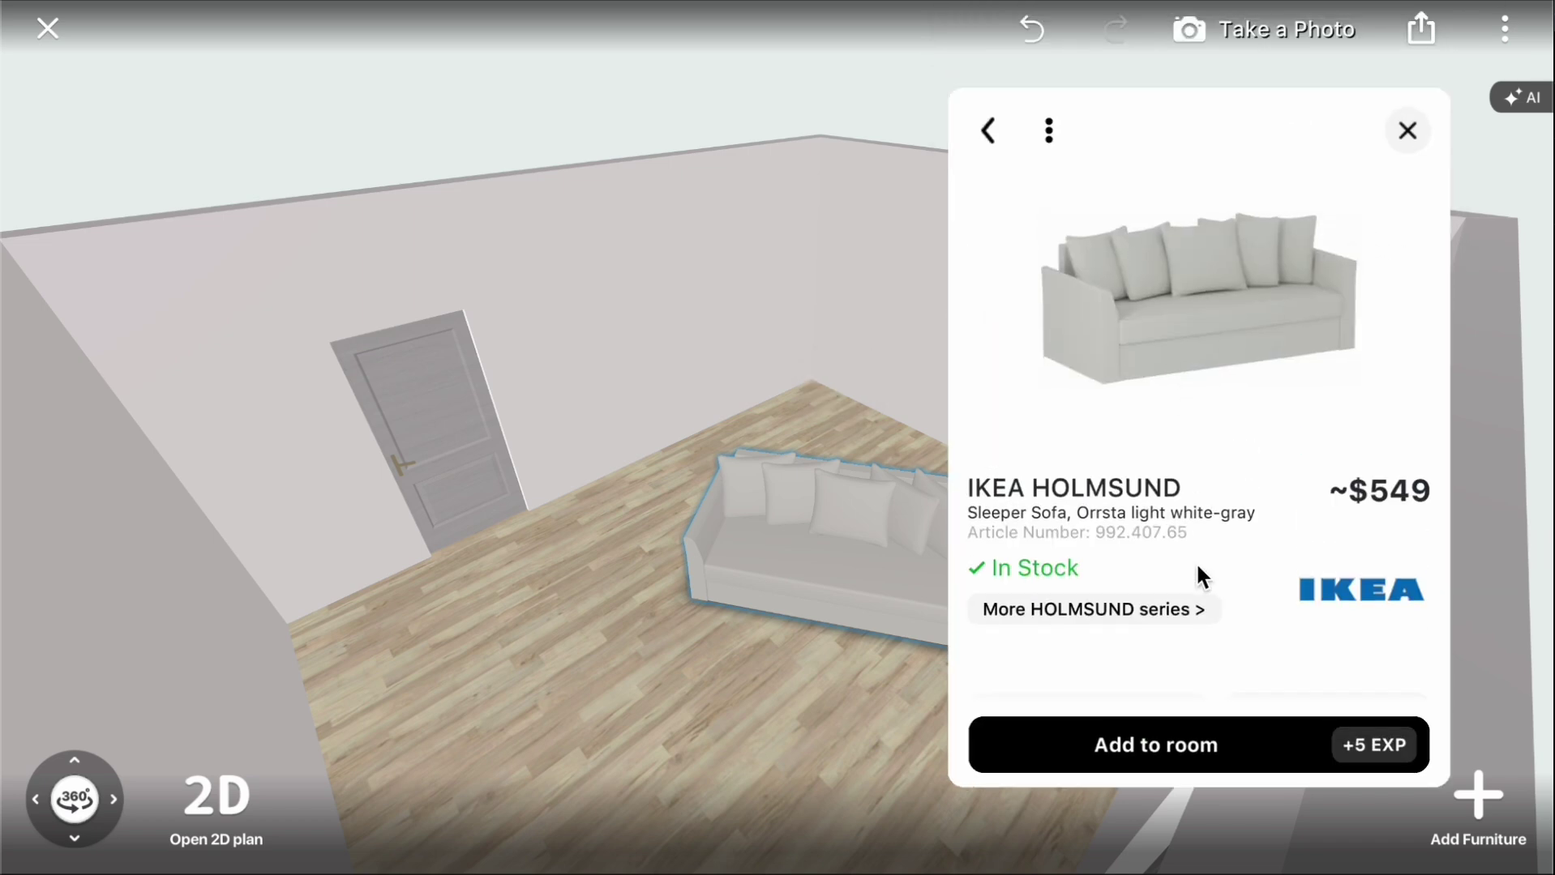
{"action": "scroll", "coordinate": [1196, 566], "scroll_direction": "down", "scroll_amount": 2}
{"action": "scroll", "coordinate": [1195, 633], "scroll_direction": "down", "scroll_amount": 3}
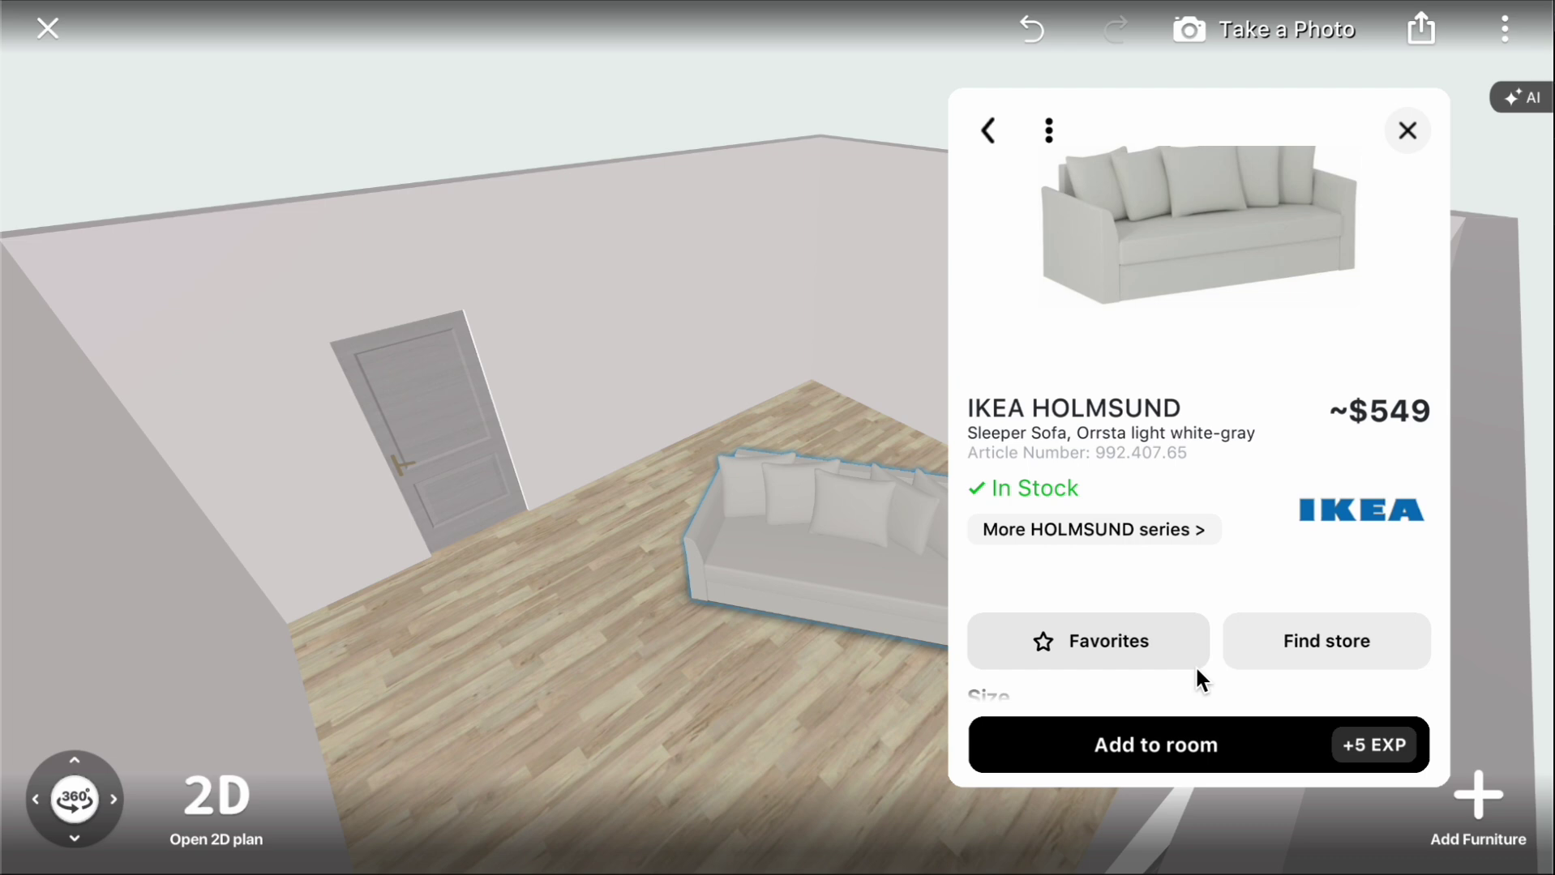
{"action": "left_click", "coordinate": [1294, 591]}
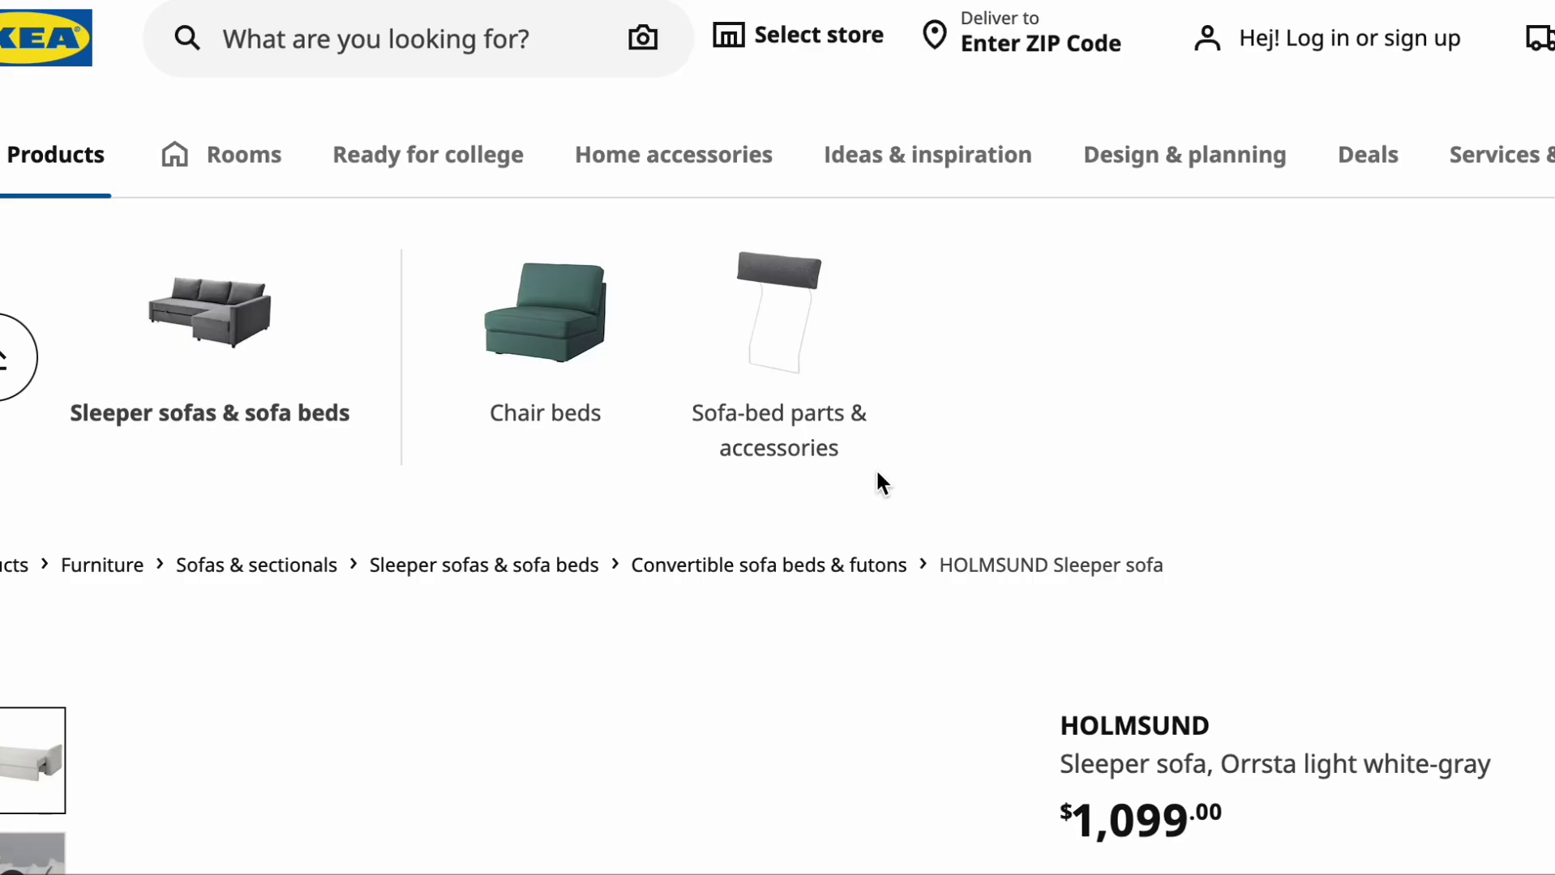
{"action": "scroll", "coordinate": [878, 475], "scroll_direction": "down", "scroll_amount": 5}
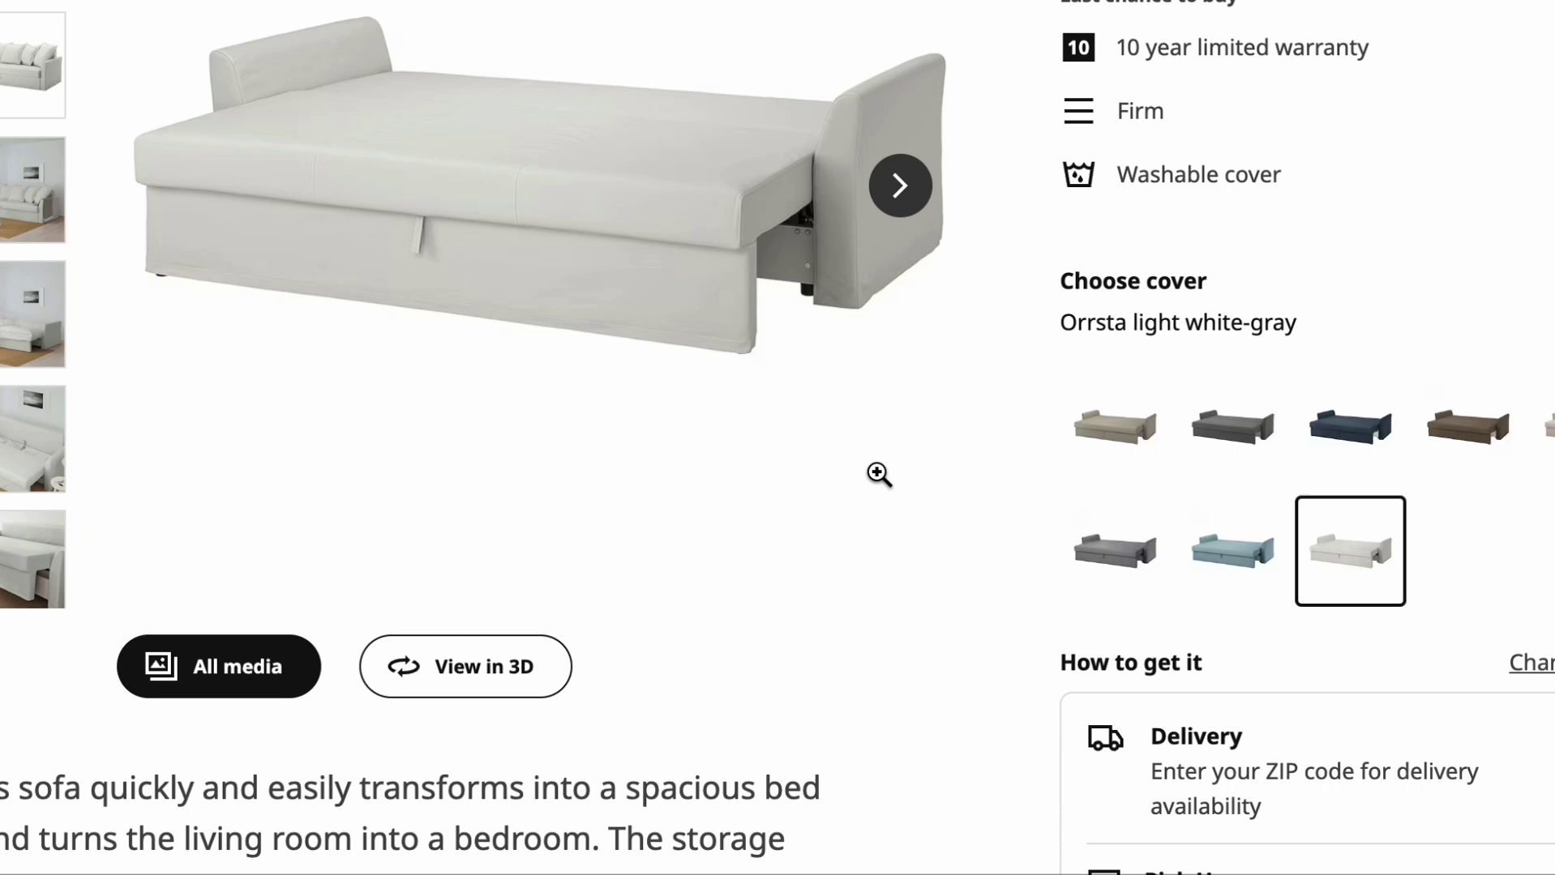
{"action": "scroll", "coordinate": [878, 474], "scroll_direction": "down", "scroll_amount": 3}
{"action": "scroll", "coordinate": [878, 474], "scroll_direction": "down", "scroll_amount": 1}
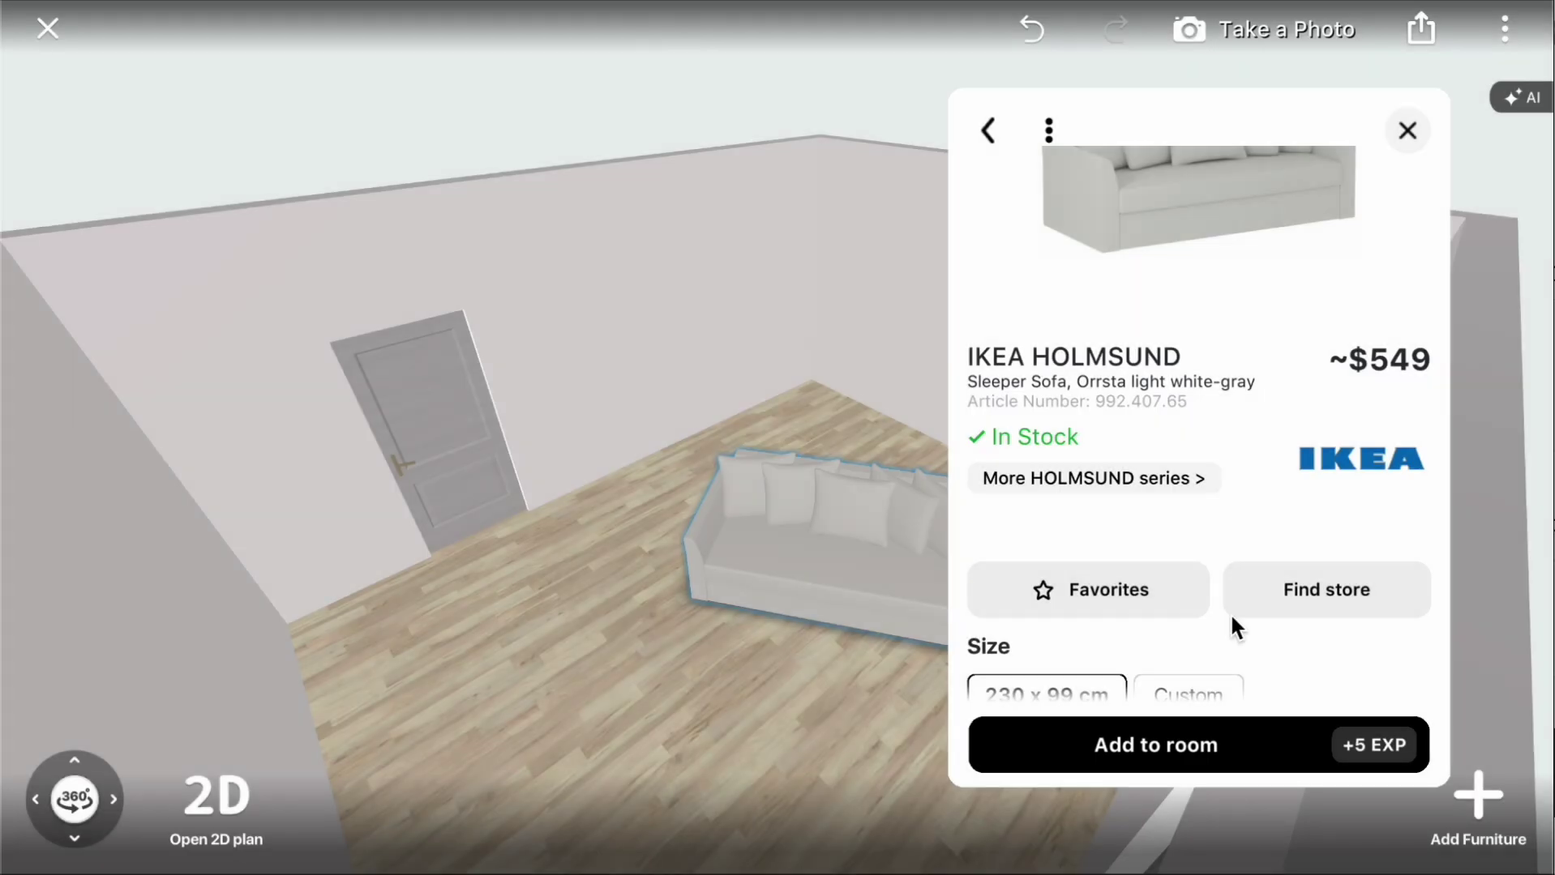
Step: Duplicate the Holmsund sofa, drag the copy to the lower-left floor, then delete it
{"action": "left_click", "coordinate": [1412, 129]}
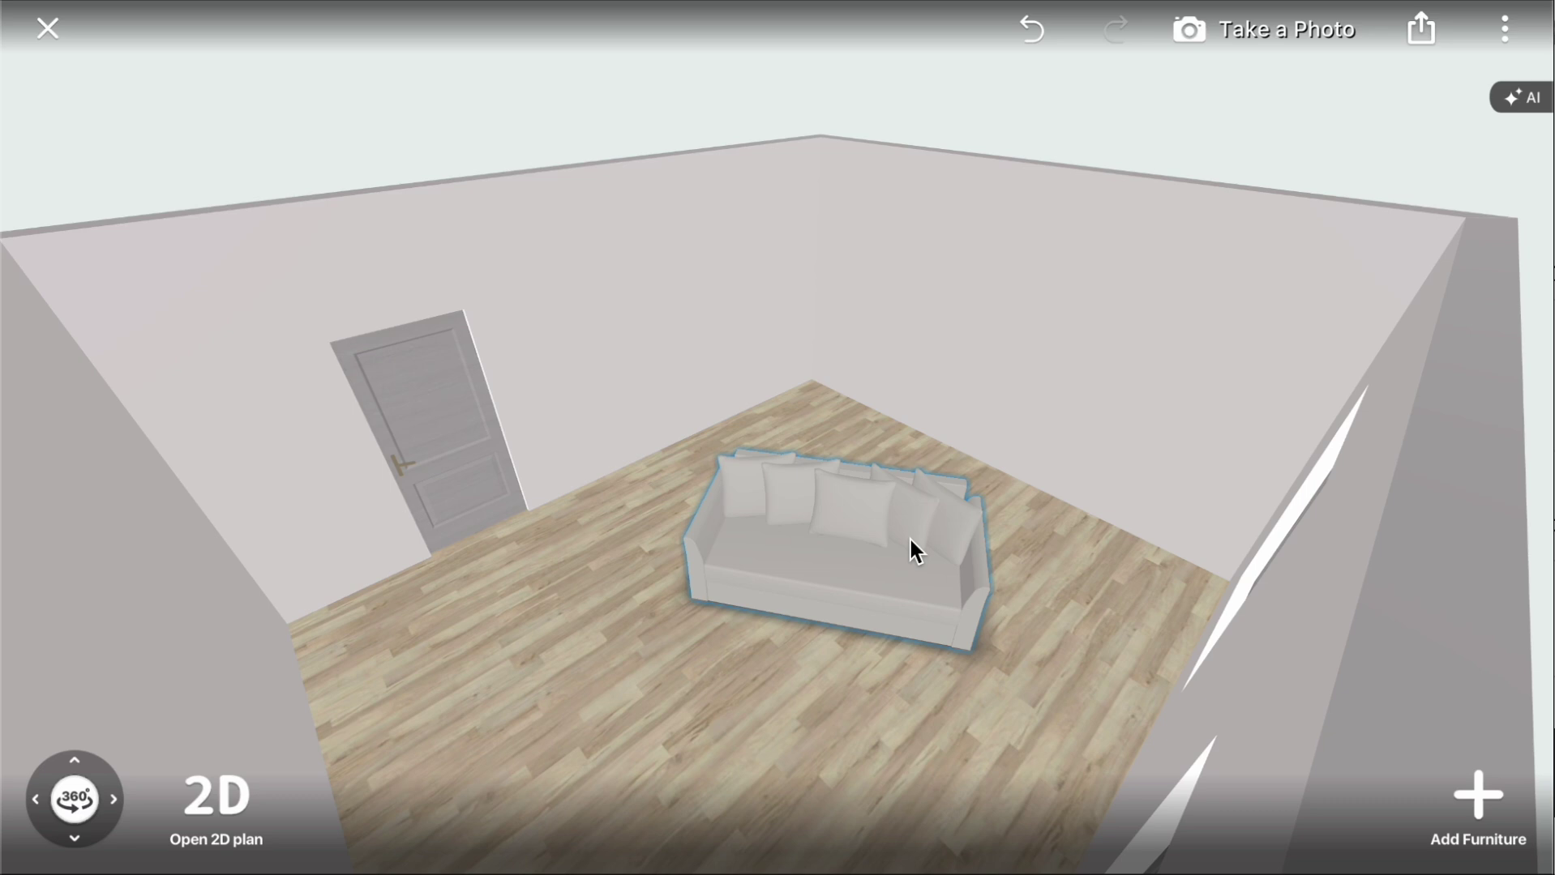
{"action": "left_click", "coordinate": [837, 378]}
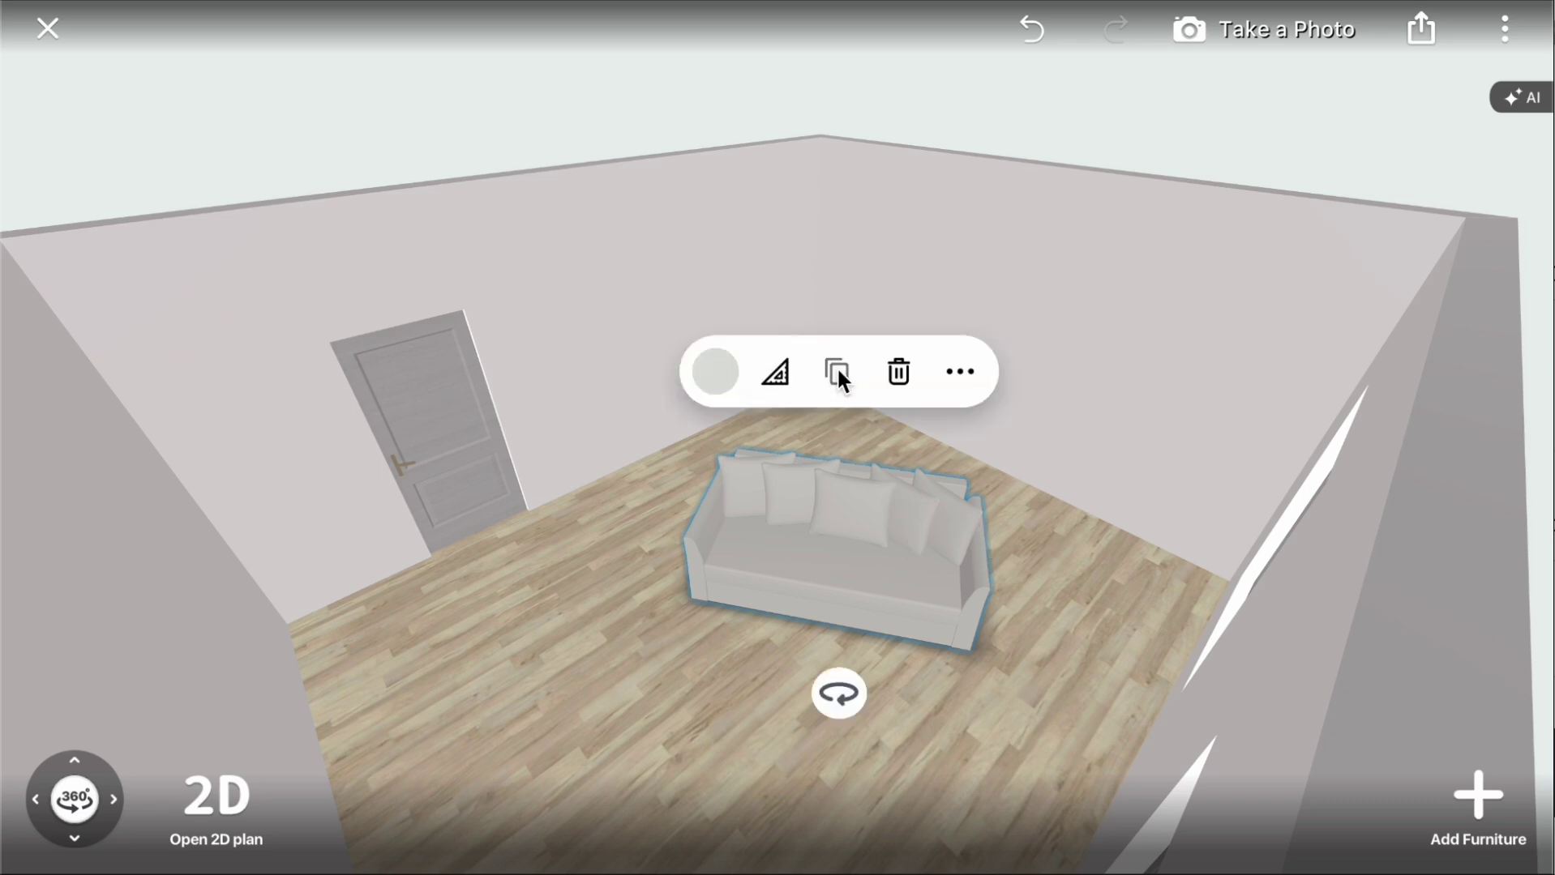
{"action": "left_click", "coordinate": [836, 373]}
{"action": "mouse_move", "coordinate": [875, 484]}
{"action": "left_mouse_down"}
{"action": "mouse_move", "coordinate": [609, 673]}
{"action": "mouse_move", "coordinate": [625, 643]}
{"action": "left_mouse_up"}
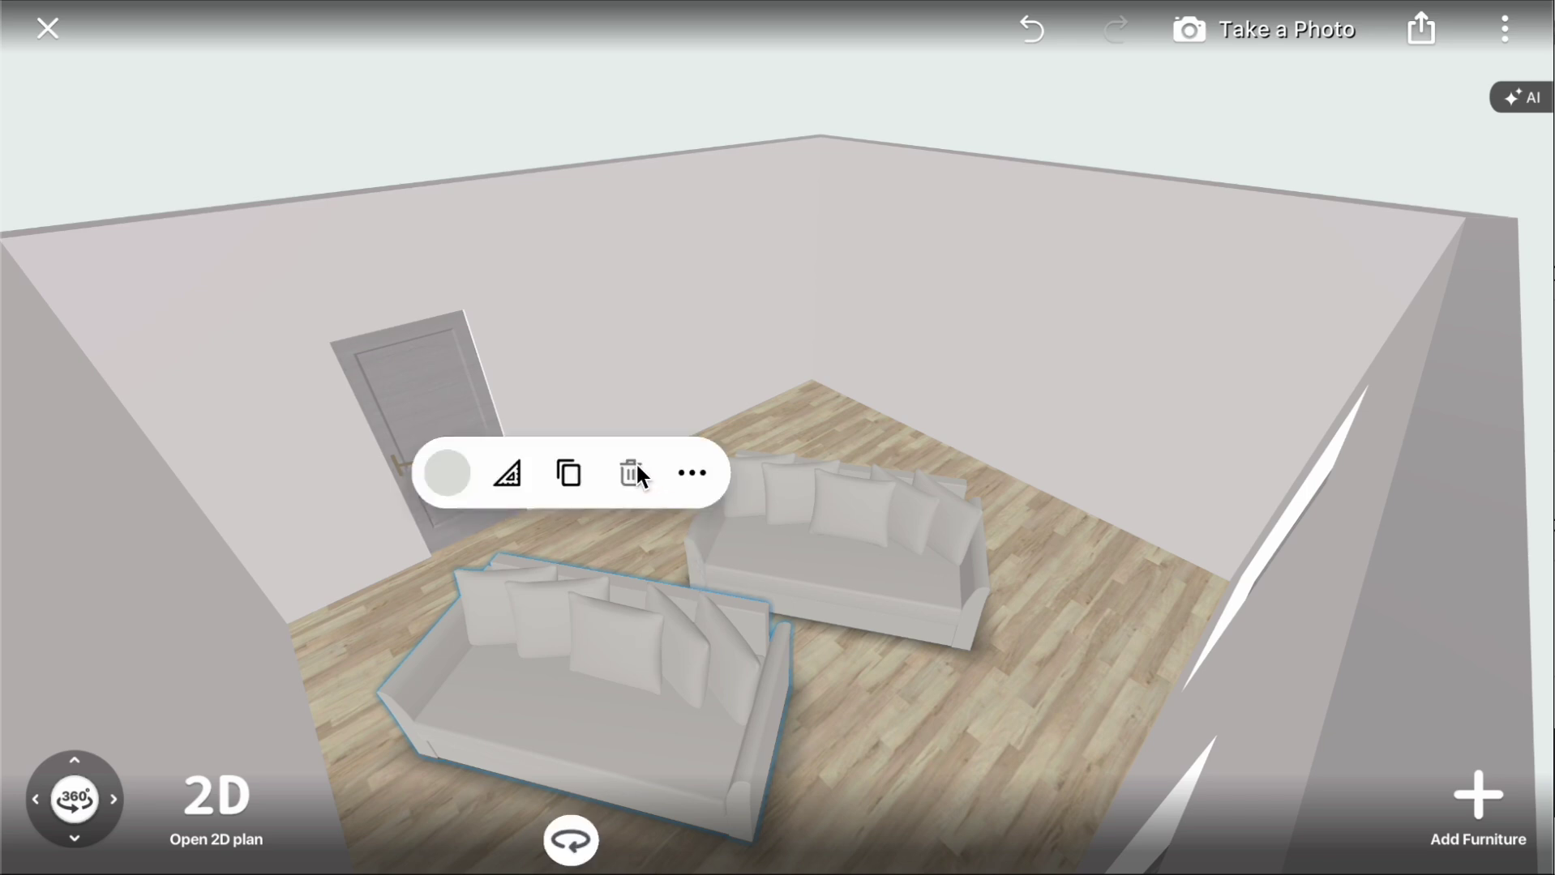
{"action": "left_click", "coordinate": [631, 473]}
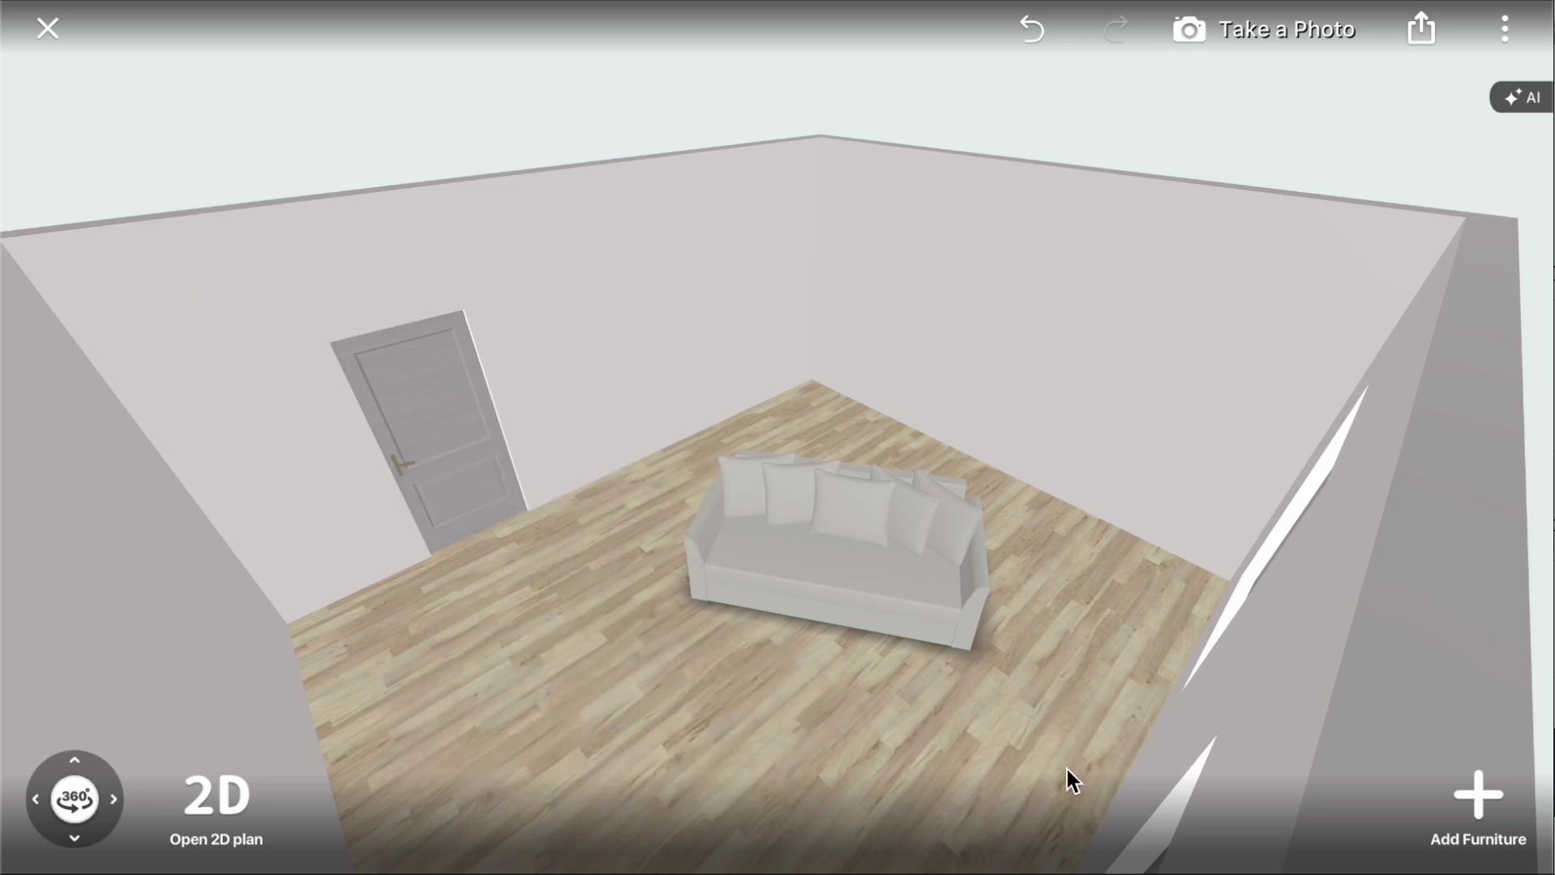
{"action": "left_click", "coordinate": [1477, 796]}
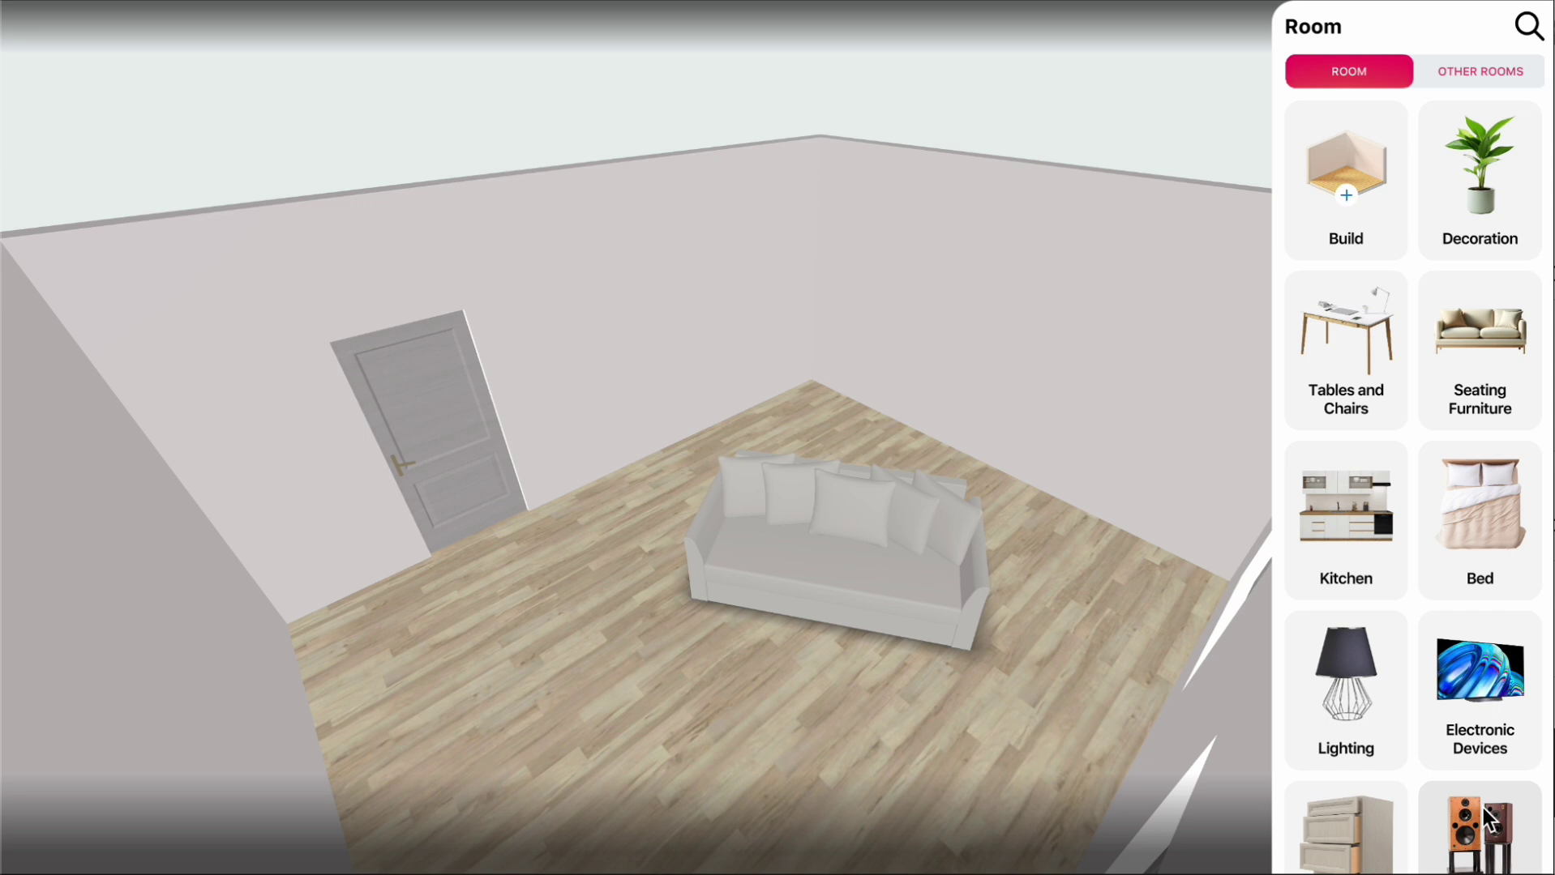
Step: Place the rectangular Kare coffee table before the sofa, rotated and moved to align with it
{"action": "left_click", "coordinate": [1386, 352]}
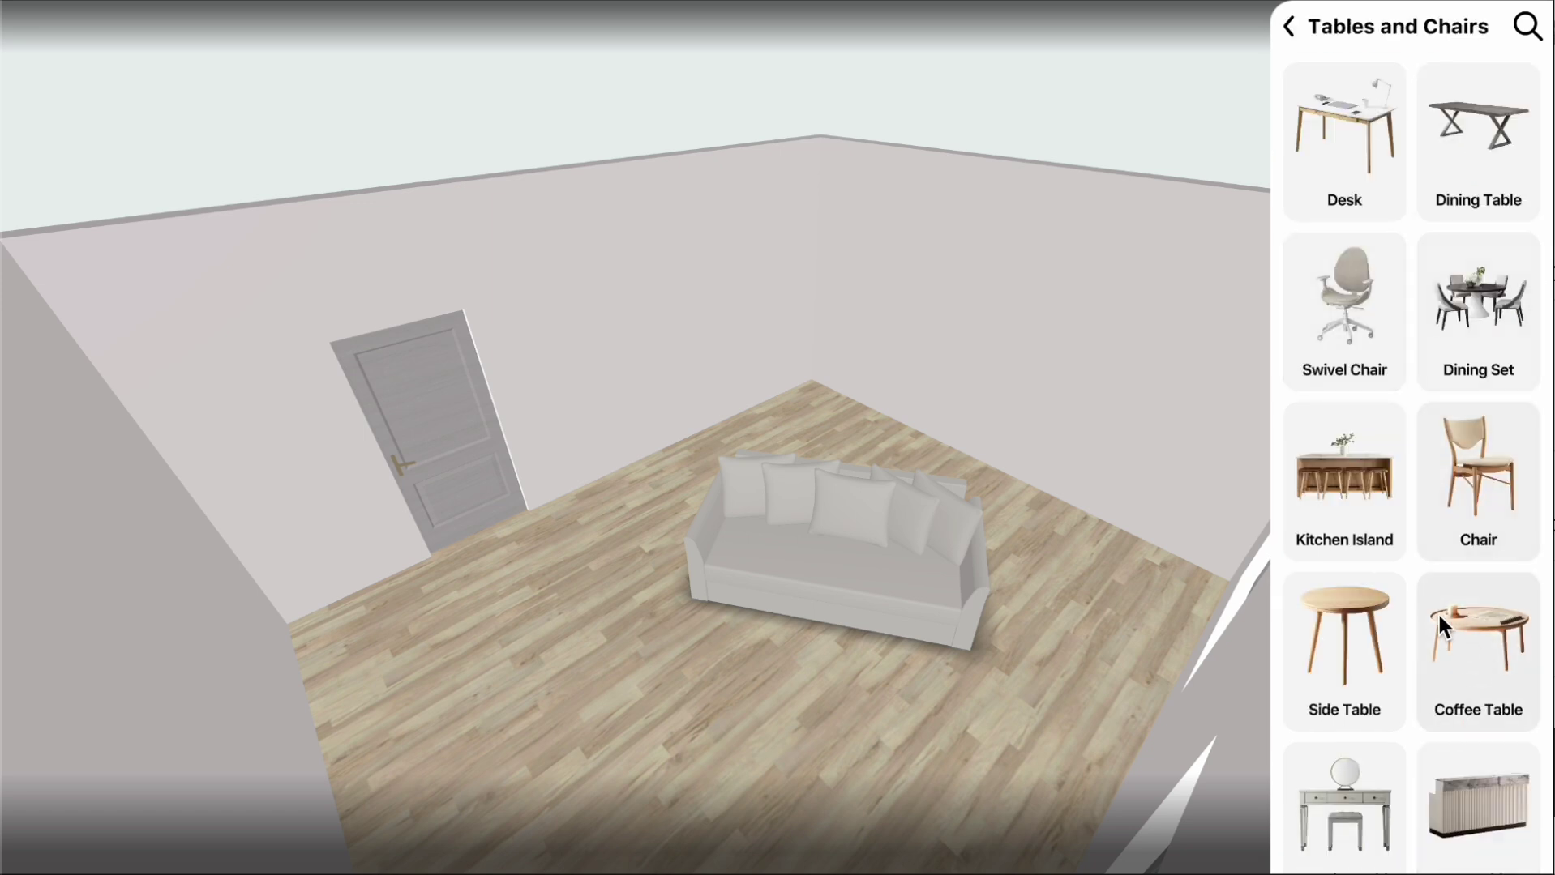
{"action": "scroll", "coordinate": [1453, 328], "scroll_direction": "down", "scroll_amount": 3}
{"action": "scroll", "coordinate": [1452, 326], "scroll_direction": "down", "scroll_amount": 3}
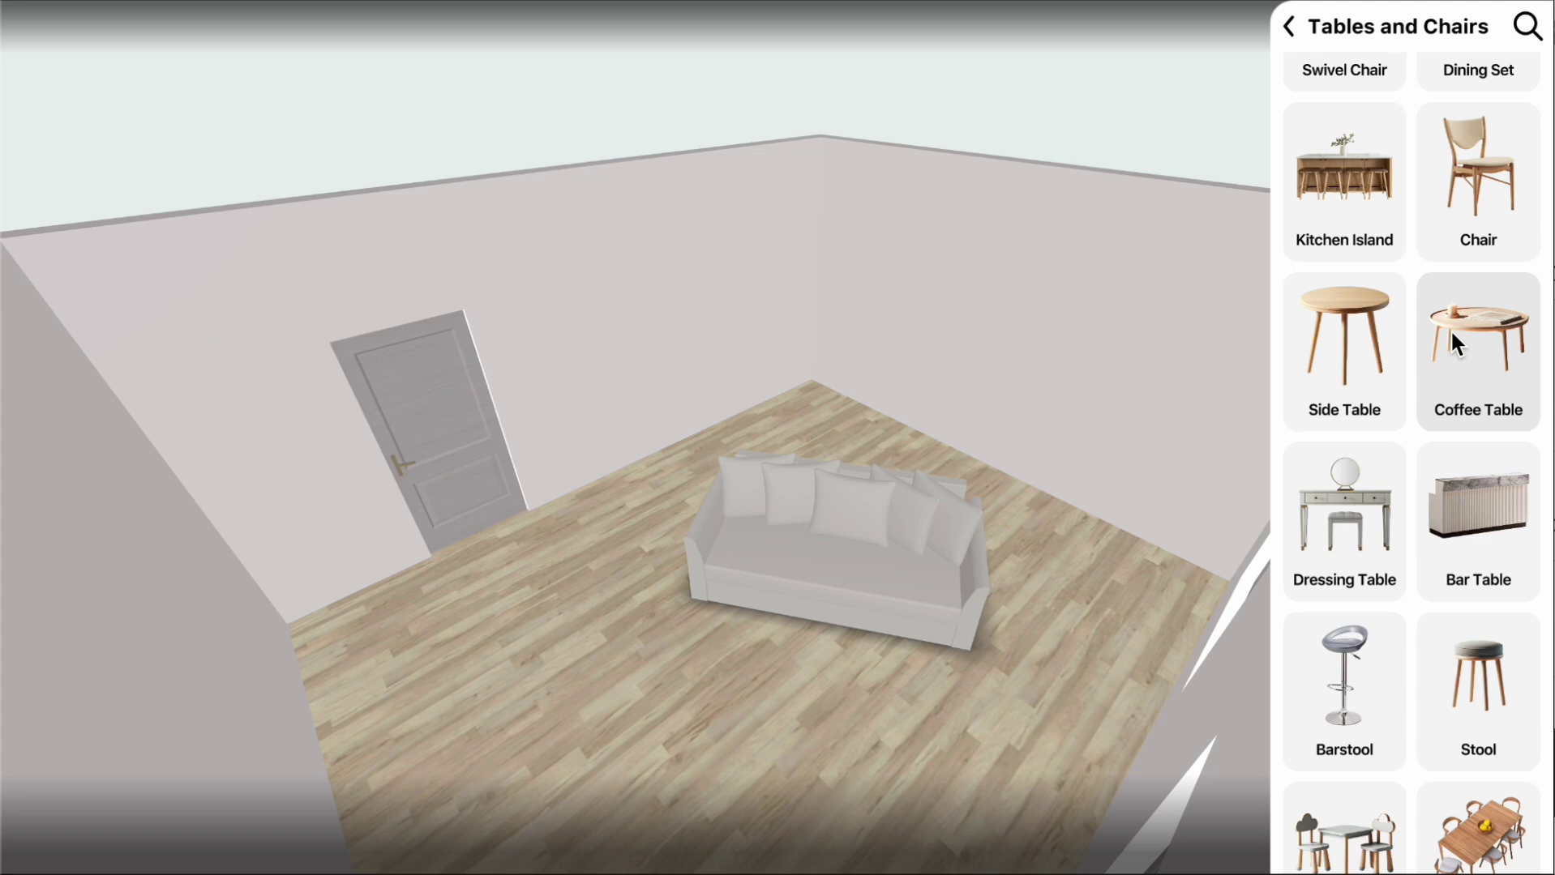
{"action": "left_click", "coordinate": [1450, 329]}
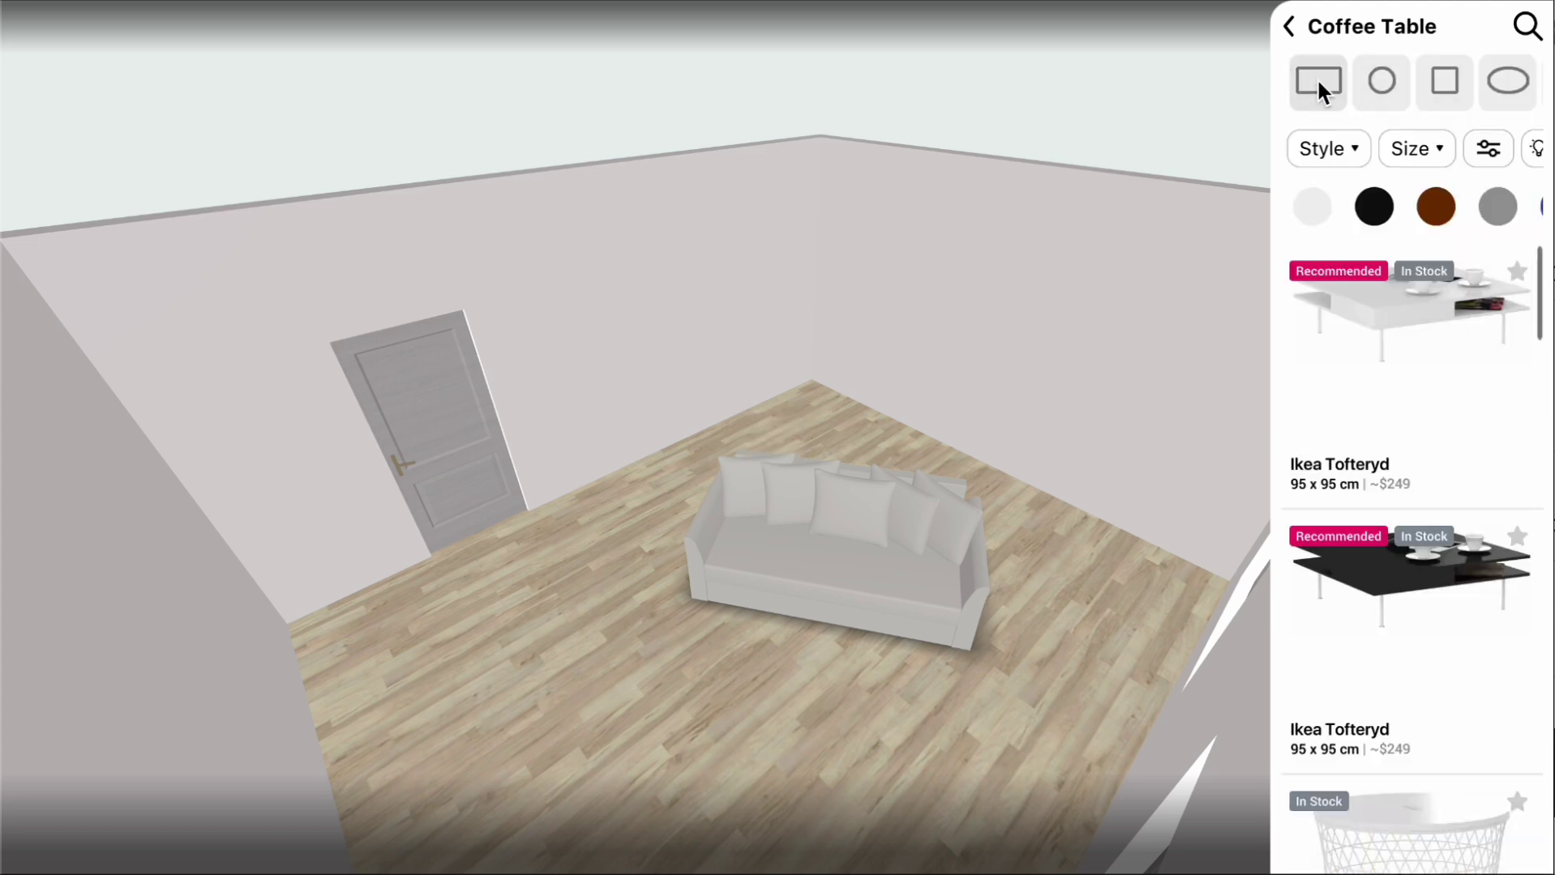
{"action": "left_click", "coordinate": [1316, 77]}
{"action": "mouse_move", "coordinate": [1413, 314]}
{"action": "left_mouse_down"}
{"action": "mouse_move", "coordinate": [851, 699]}
{"action": "mouse_move", "coordinate": [802, 693]}
{"action": "left_mouse_up"}
{"action": "left_click", "coordinate": [813, 640]}
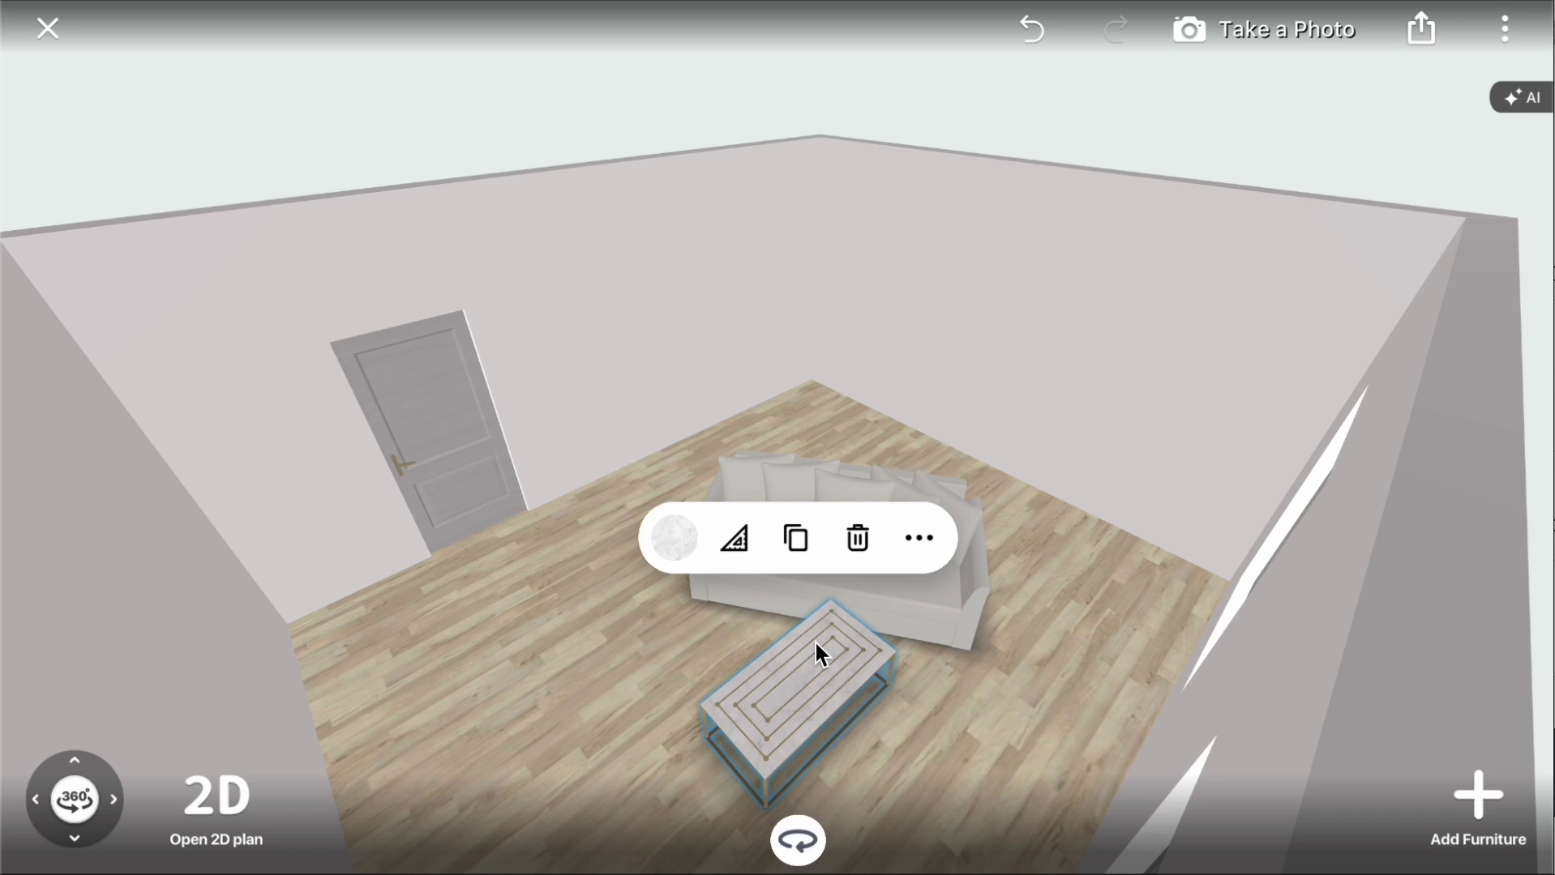
{"action": "left_click_drag", "start_coordinate": [799, 822], "coordinate": [668, 773]}
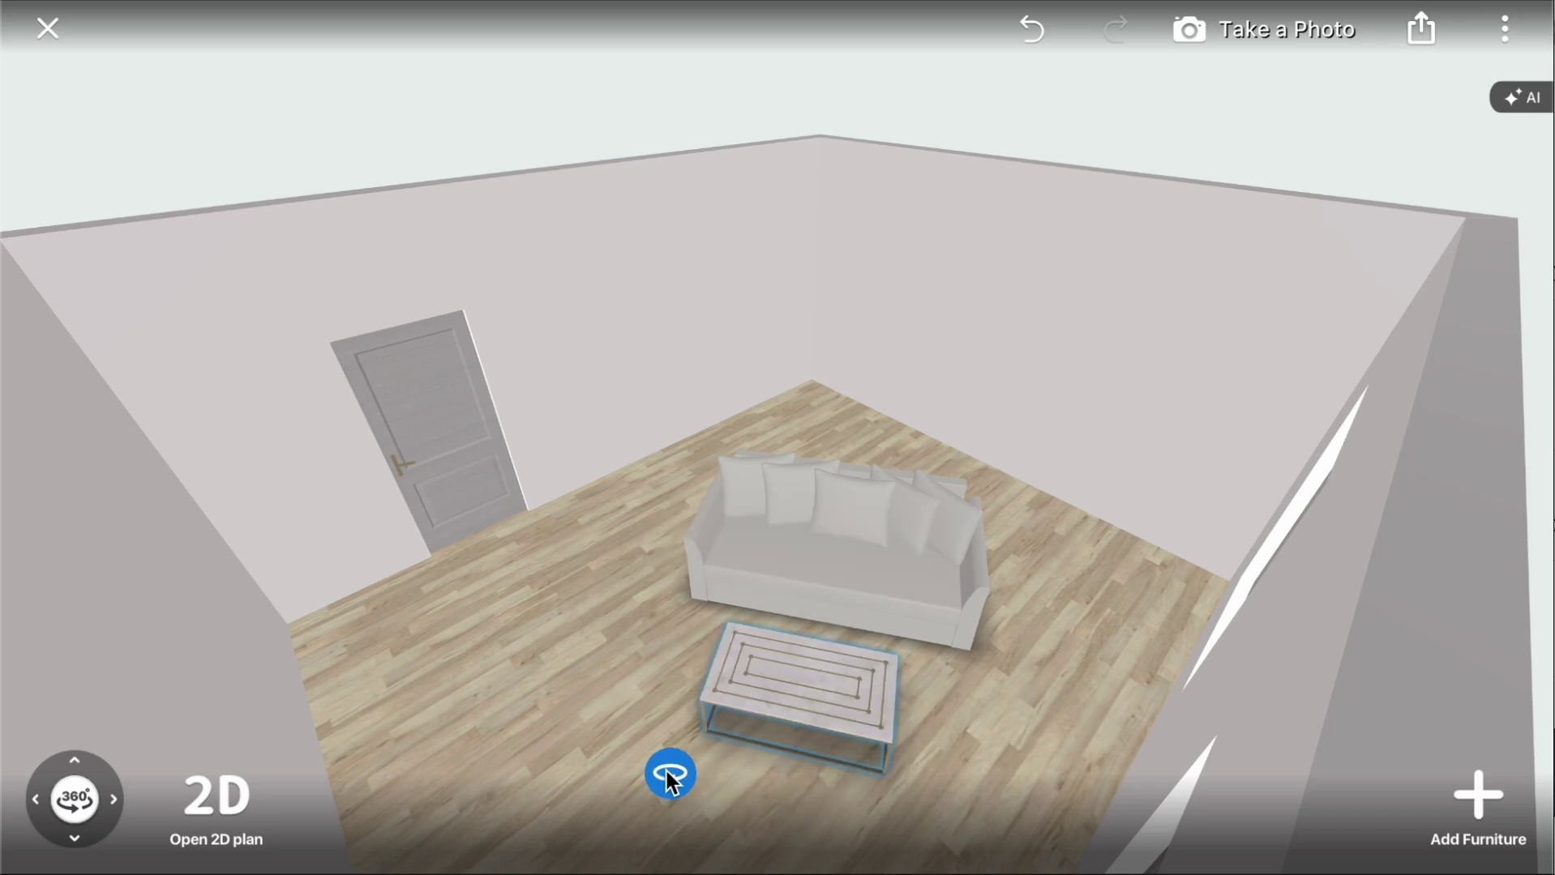
{"action": "left_click_drag", "start_coordinate": [814, 728], "coordinate": [826, 694]}
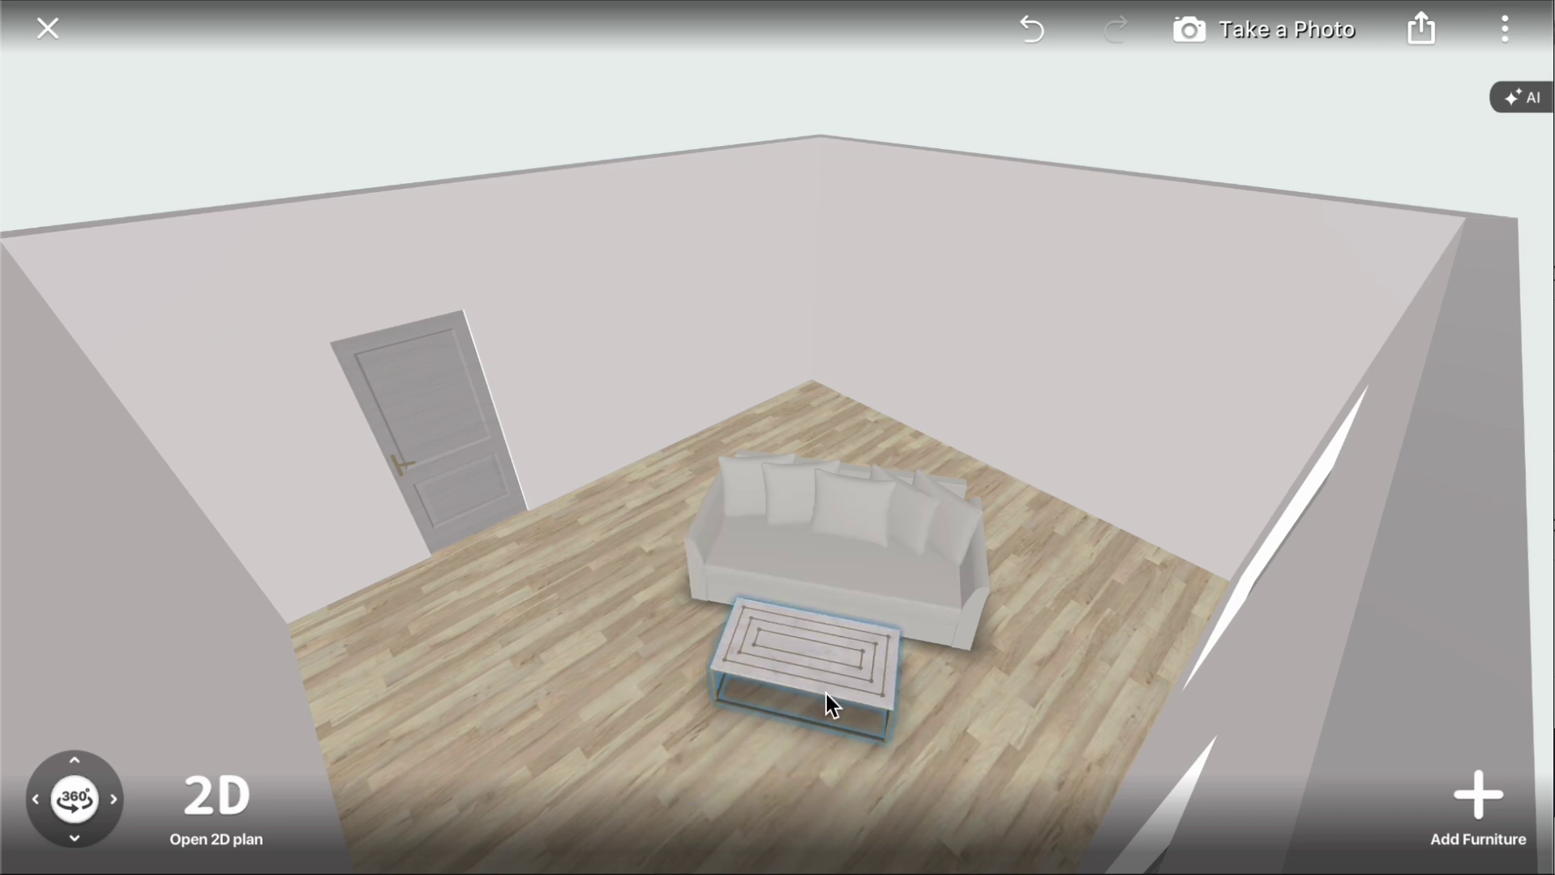
Step: Browse the catalog to Decoration > Plants and Vases > Home Plants
{"action": "left_click", "coordinate": [1486, 804]}
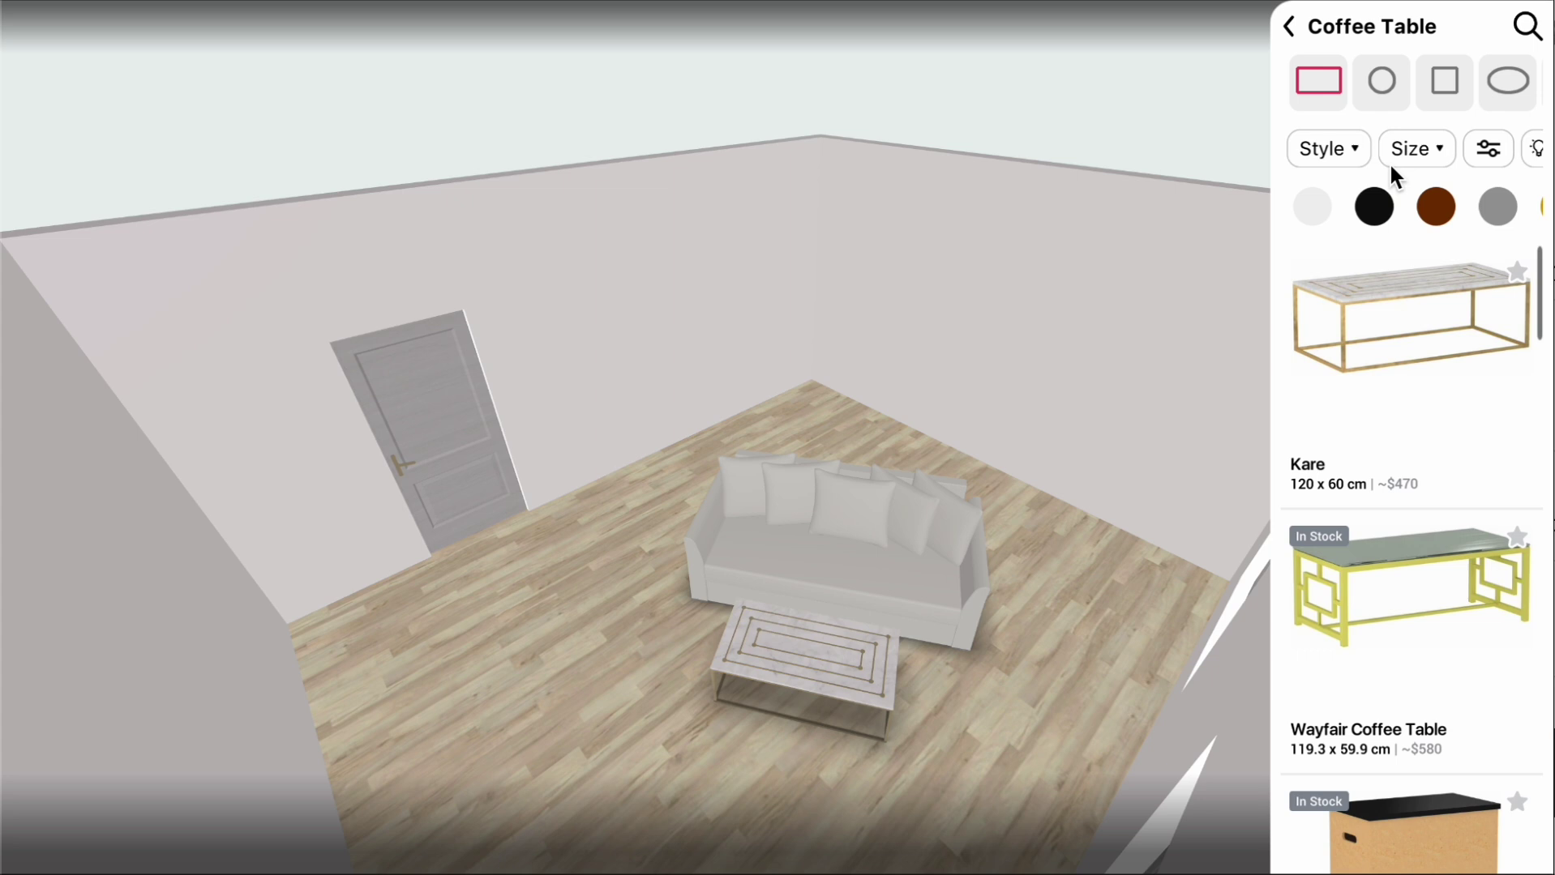
{"action": "left_click", "coordinate": [1290, 26]}
{"action": "left_click", "coordinate": [1289, 26]}
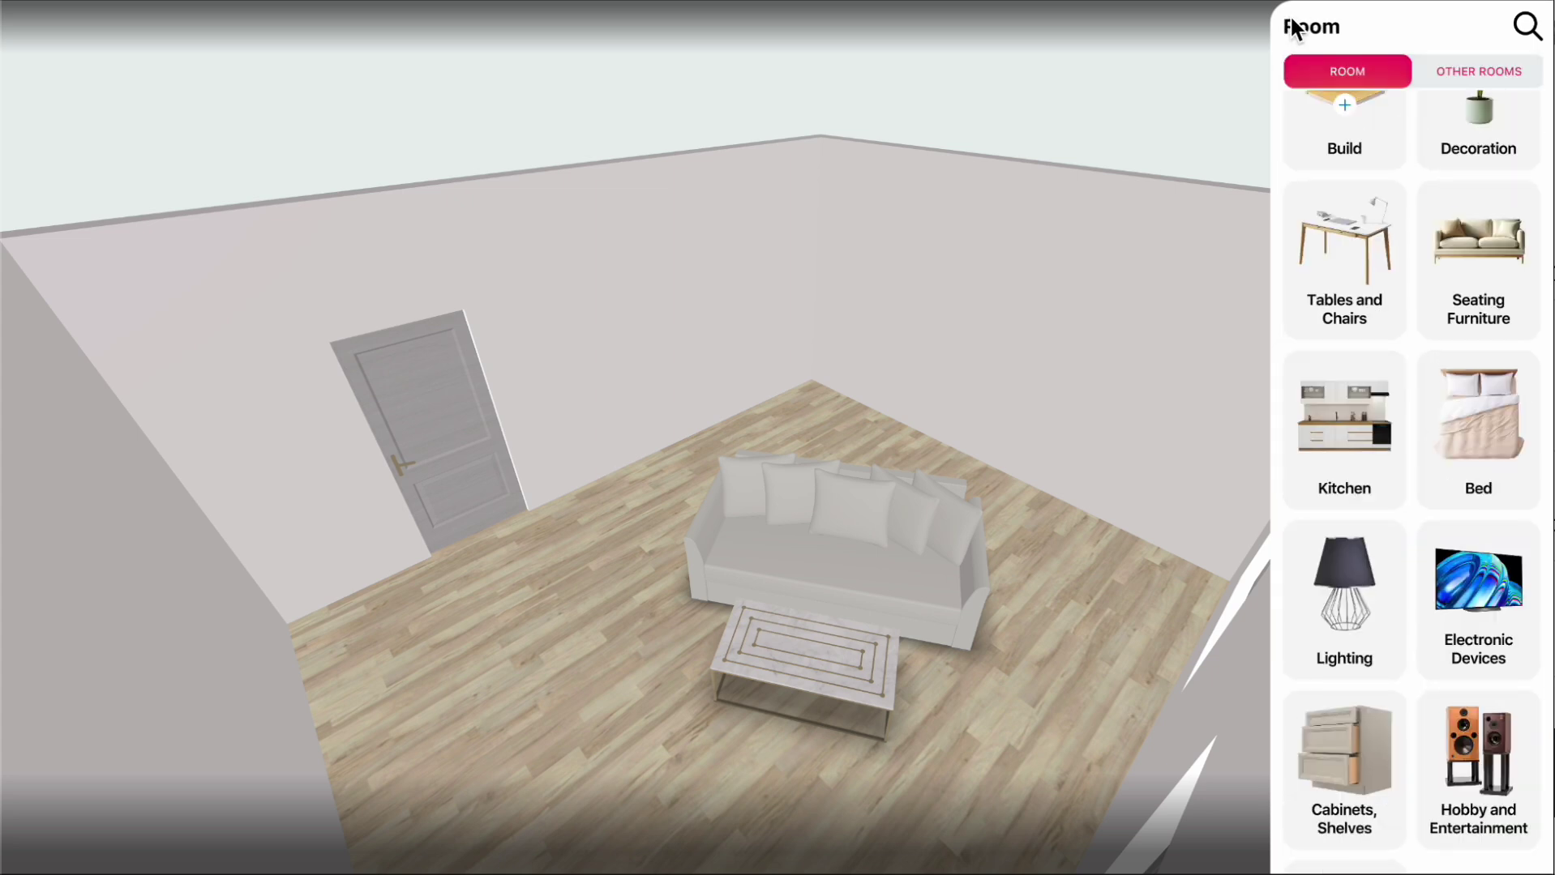
{"action": "left_click", "coordinate": [1457, 109]}
{"action": "left_click", "coordinate": [1379, 146]}
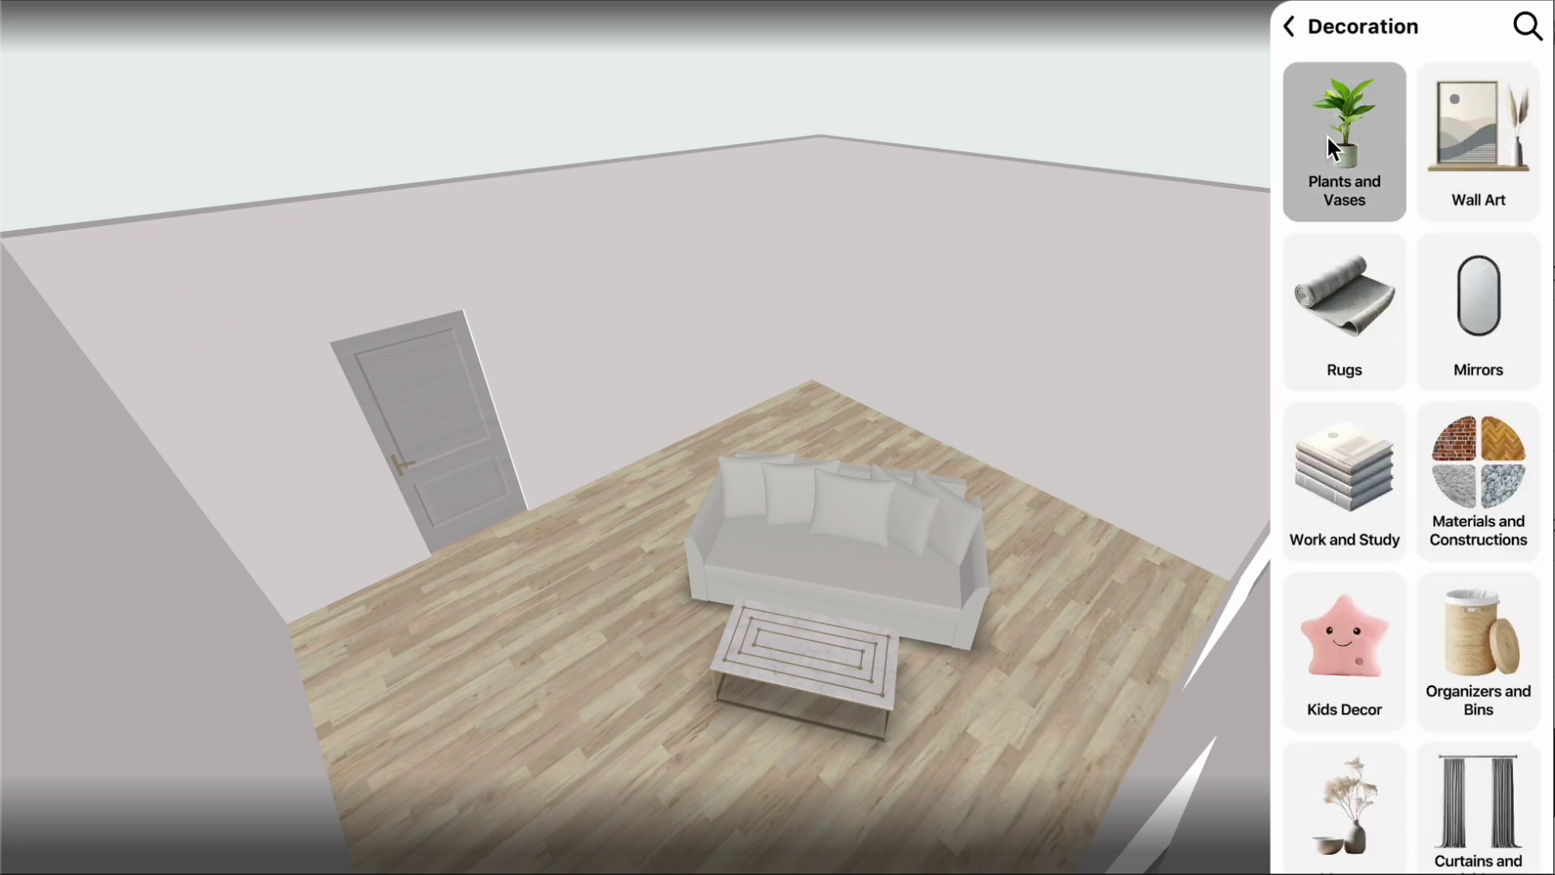
{"action": "left_click", "coordinate": [1388, 131]}
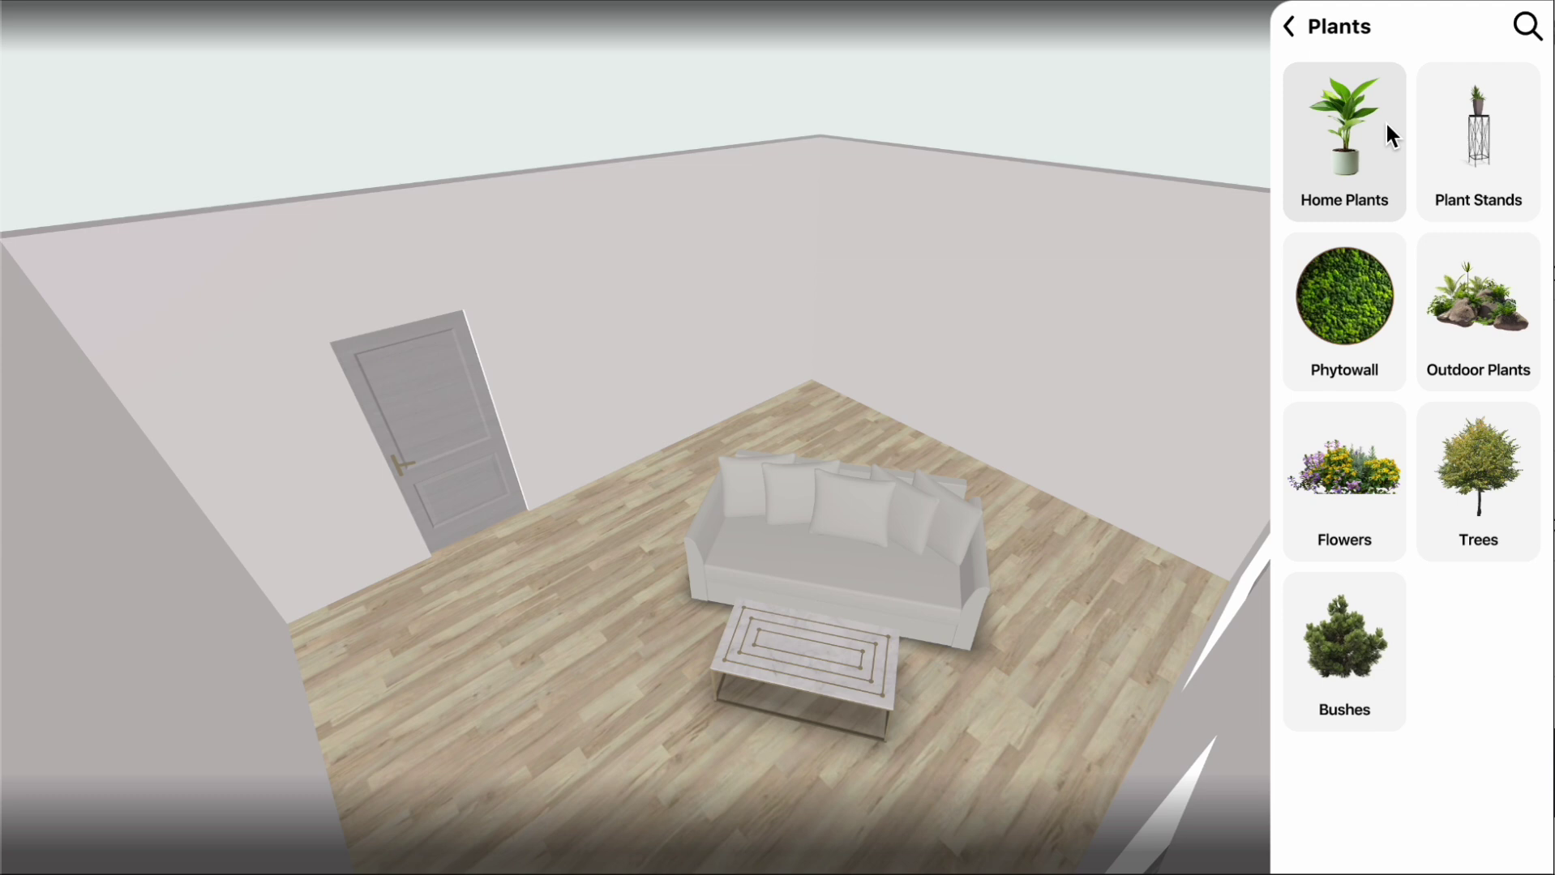
{"action": "left_click", "coordinate": [1386, 120]}
{"action": "scroll", "coordinate": [1483, 489], "scroll_direction": "down", "scroll_amount": 2}
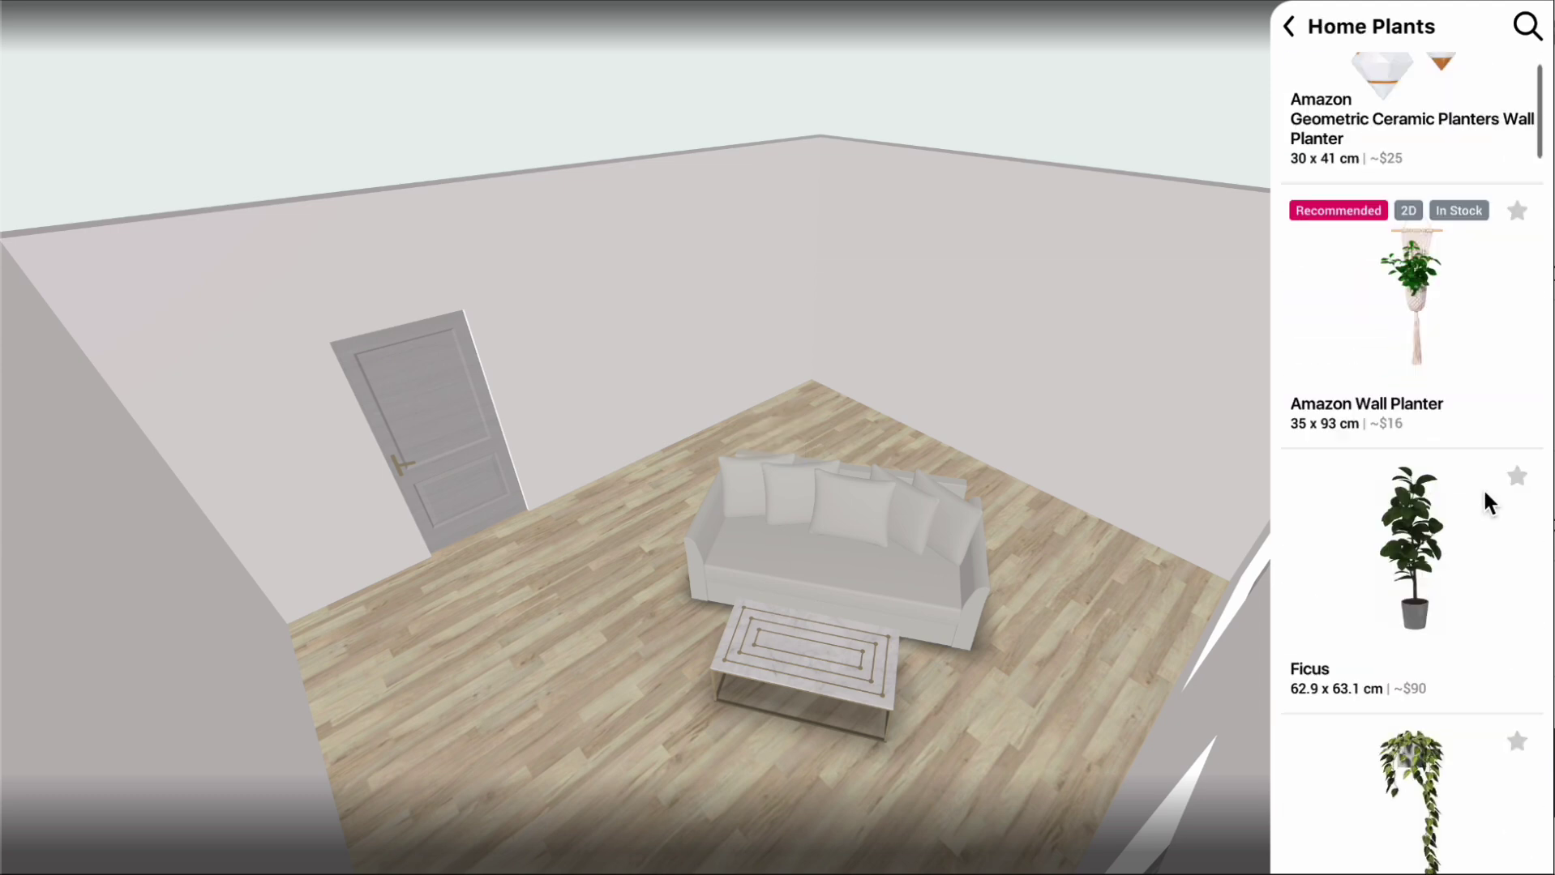
{"action": "scroll", "coordinate": [1483, 488], "scroll_direction": "down", "scroll_amount": 5}
{"action": "scroll", "coordinate": [1483, 488], "scroll_direction": "down", "scroll_amount": 5}
{"action": "scroll", "coordinate": [1484, 489], "scroll_direction": "down", "scroll_amount": 2}
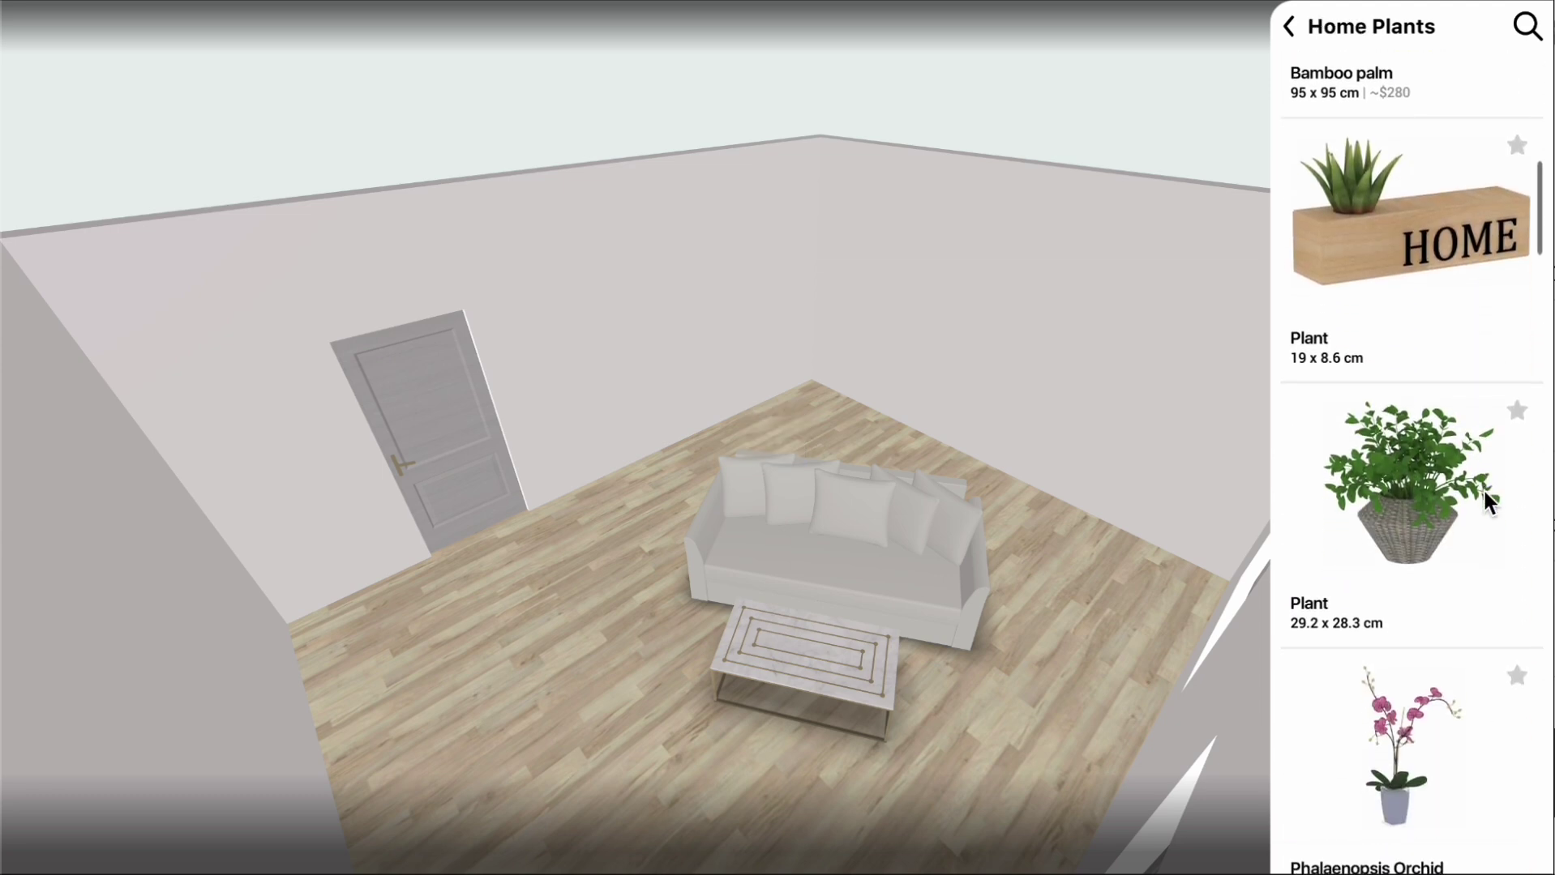
{"action": "scroll", "coordinate": [1483, 489], "scroll_direction": "down", "scroll_amount": 1}
Step: Drop the basket plant onto the coffee table, shift it left, and tilt to eye level
{"action": "left_click_drag", "start_coordinate": [1450, 448], "coordinate": [859, 683]}
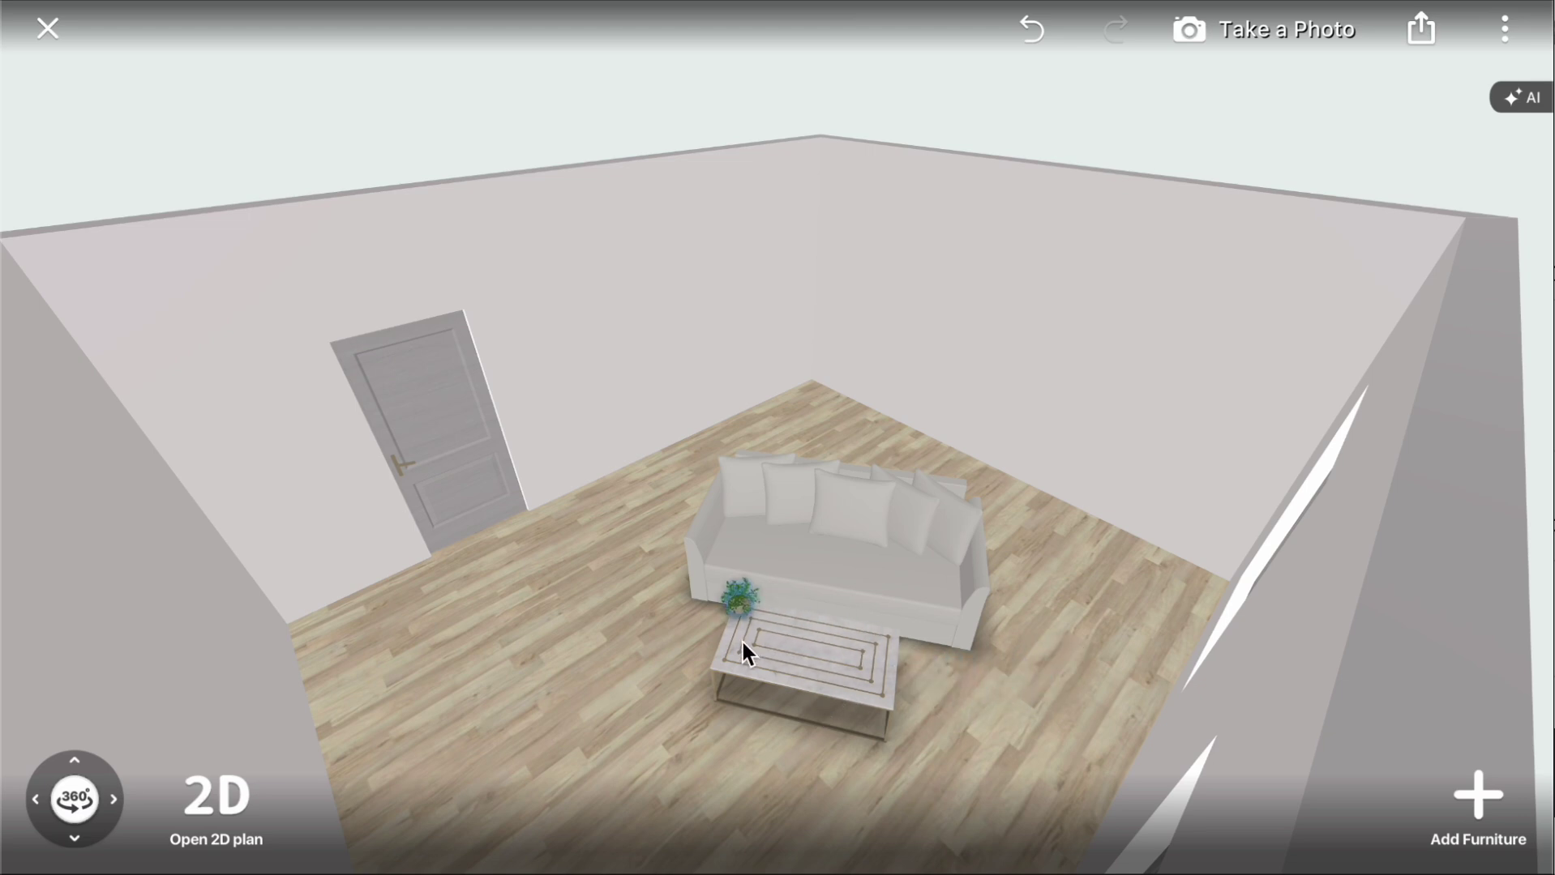
{"action": "left_click_drag", "start_coordinate": [858, 682], "coordinate": [785, 674]}
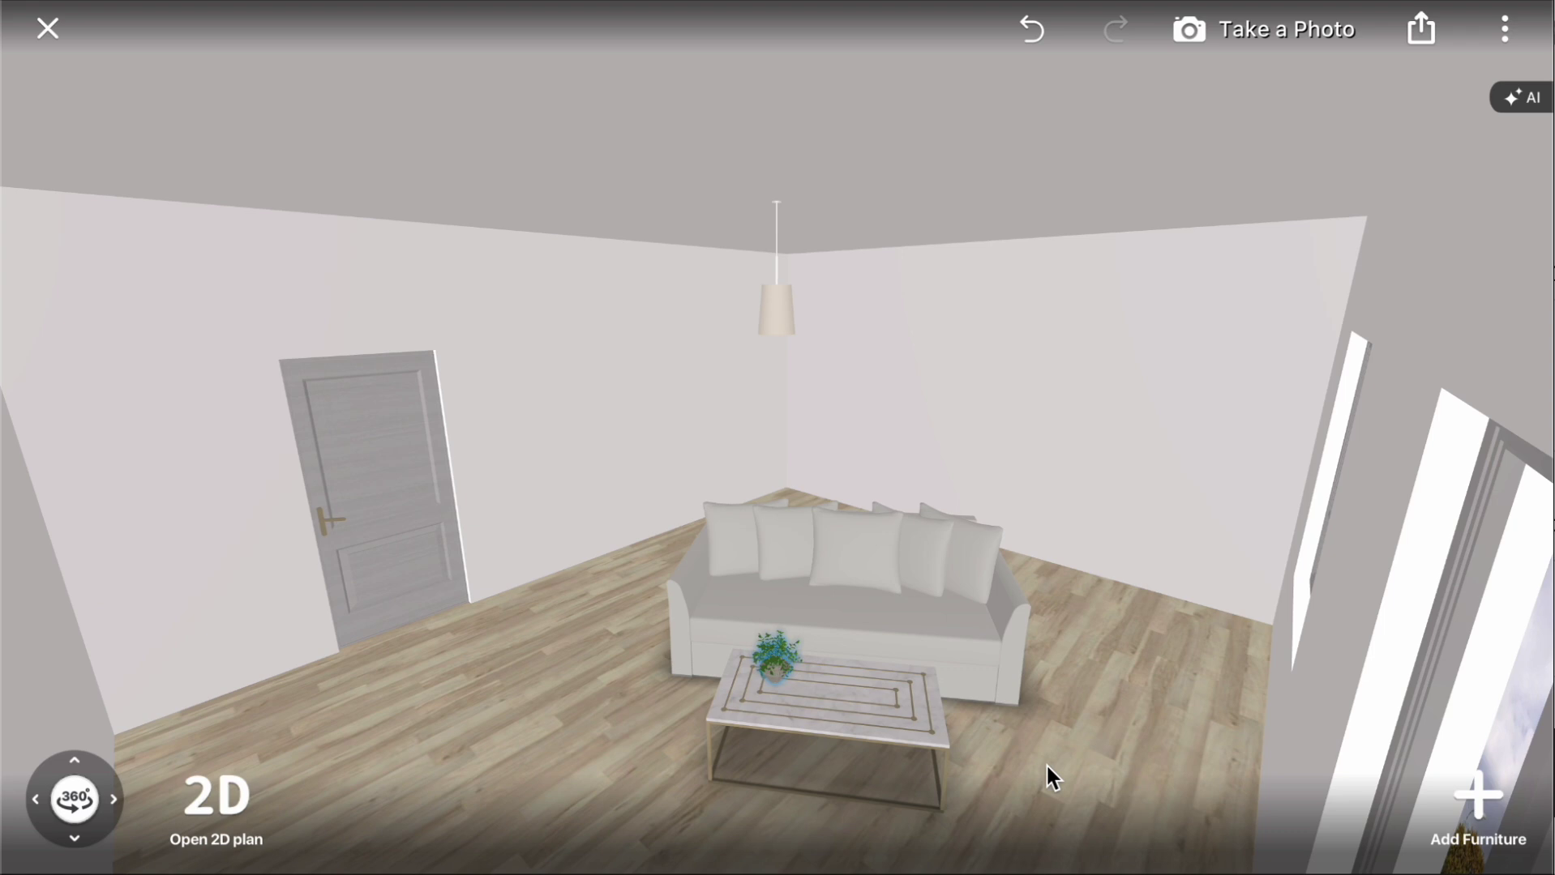
{"action": "left_click_drag", "start_coordinate": [1065, 504], "coordinate": [1048, 785]}
Step: Select the back wall and switch the room to the 2D floor plan
{"action": "left_click_drag", "start_coordinate": [1040, 584], "coordinate": [812, 567]}
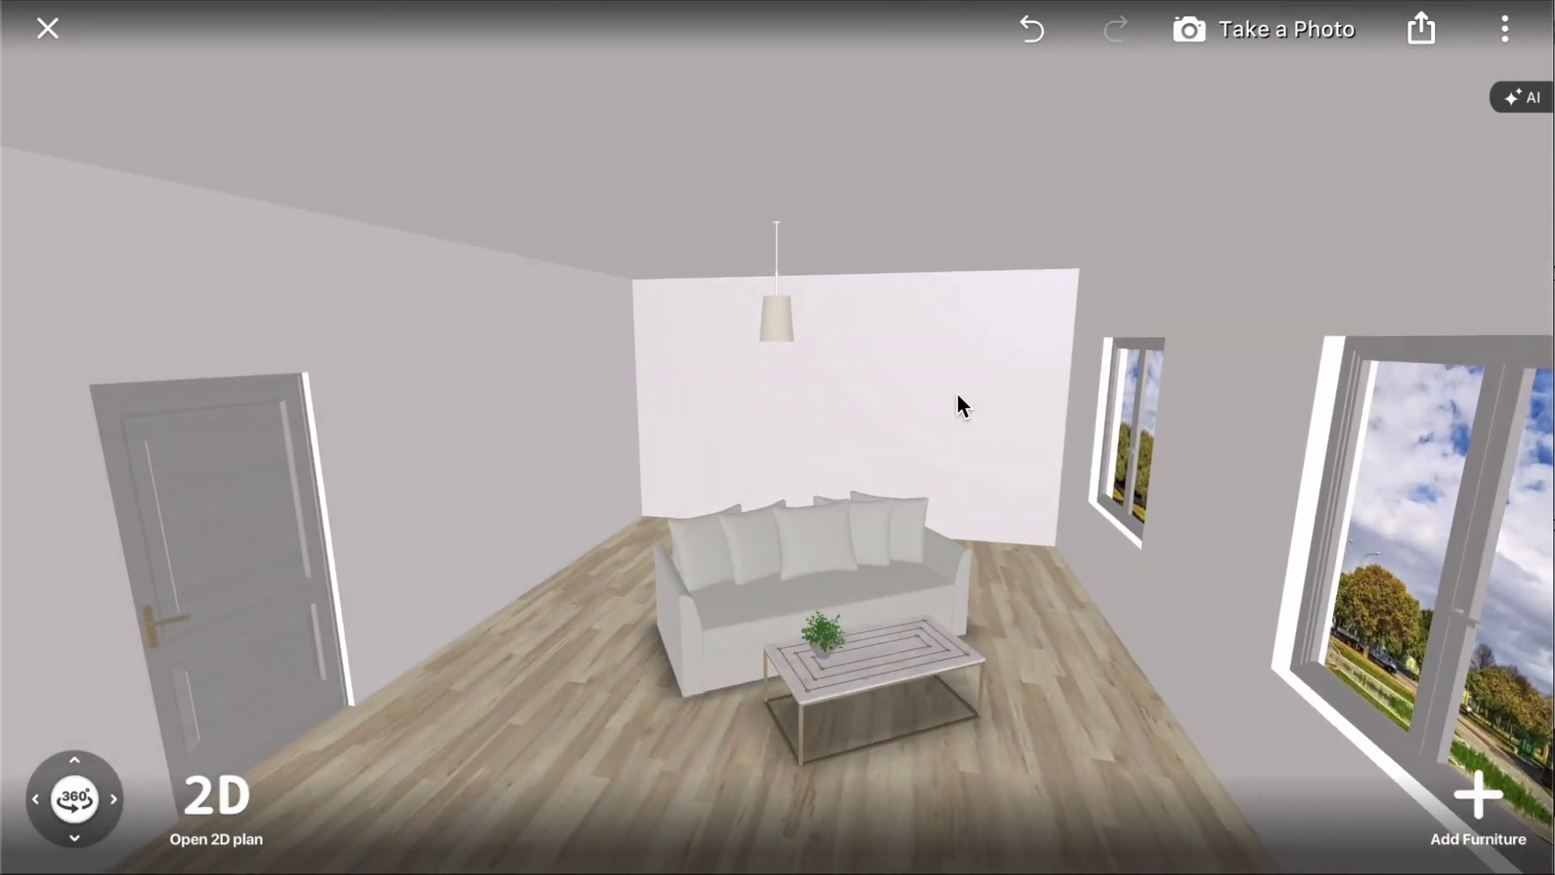
{"action": "left_click", "coordinate": [956, 391]}
{"action": "left_click", "coordinate": [949, 207]}
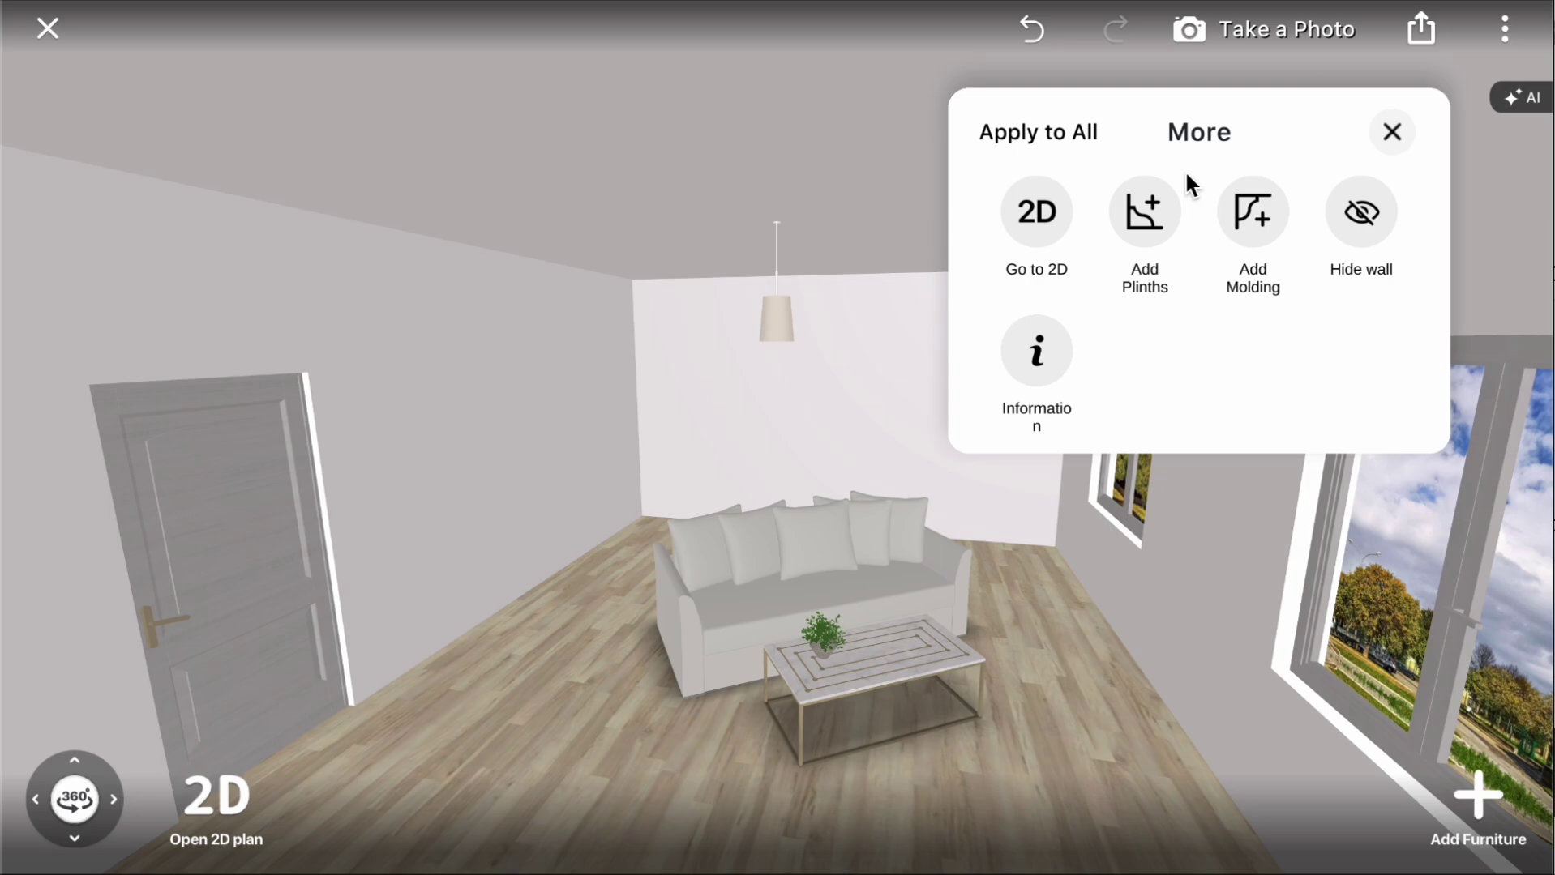
{"action": "left_click", "coordinate": [1041, 214]}
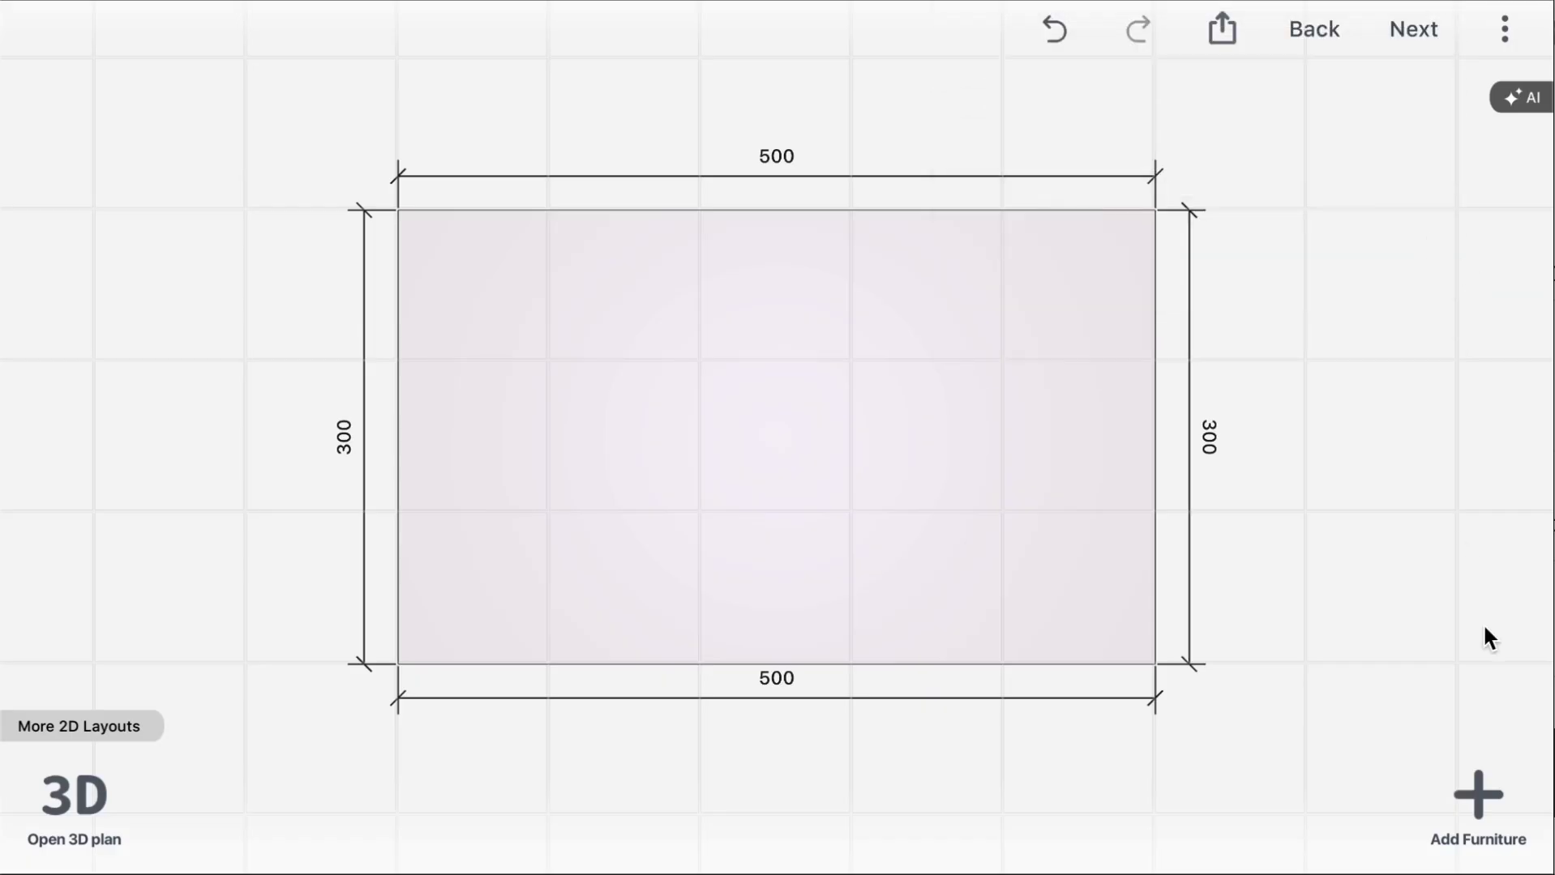
Step: Open the Lighting > Wall Sconce products in the furniture catalog
{"action": "left_click", "coordinate": [1489, 793]}
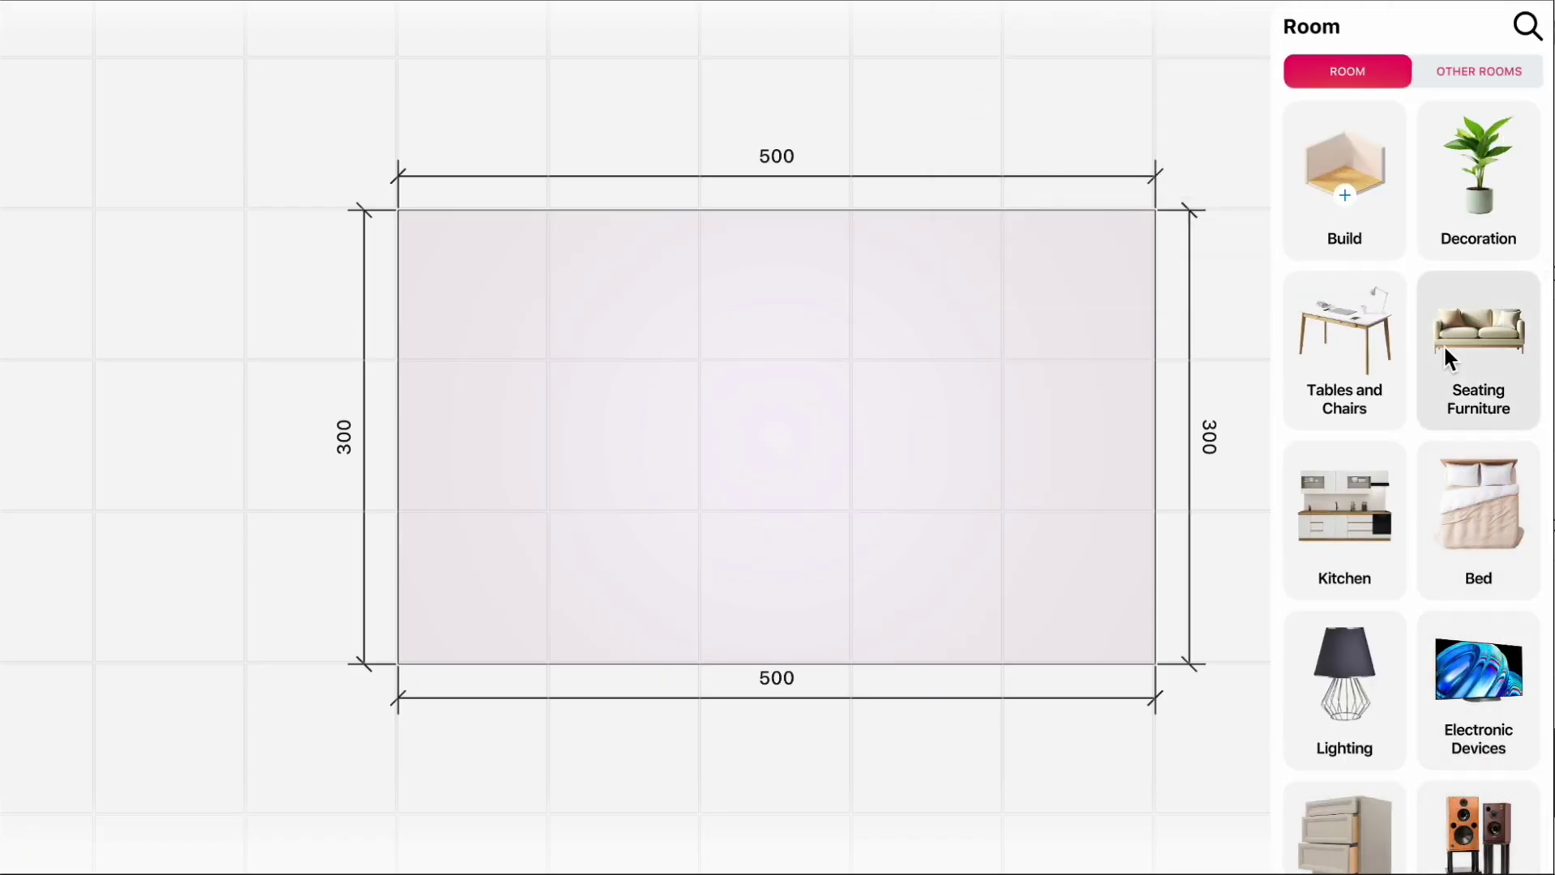
{"action": "scroll", "coordinate": [1445, 353], "scroll_direction": "down", "scroll_amount": 1}
{"action": "left_click", "coordinate": [1397, 642]}
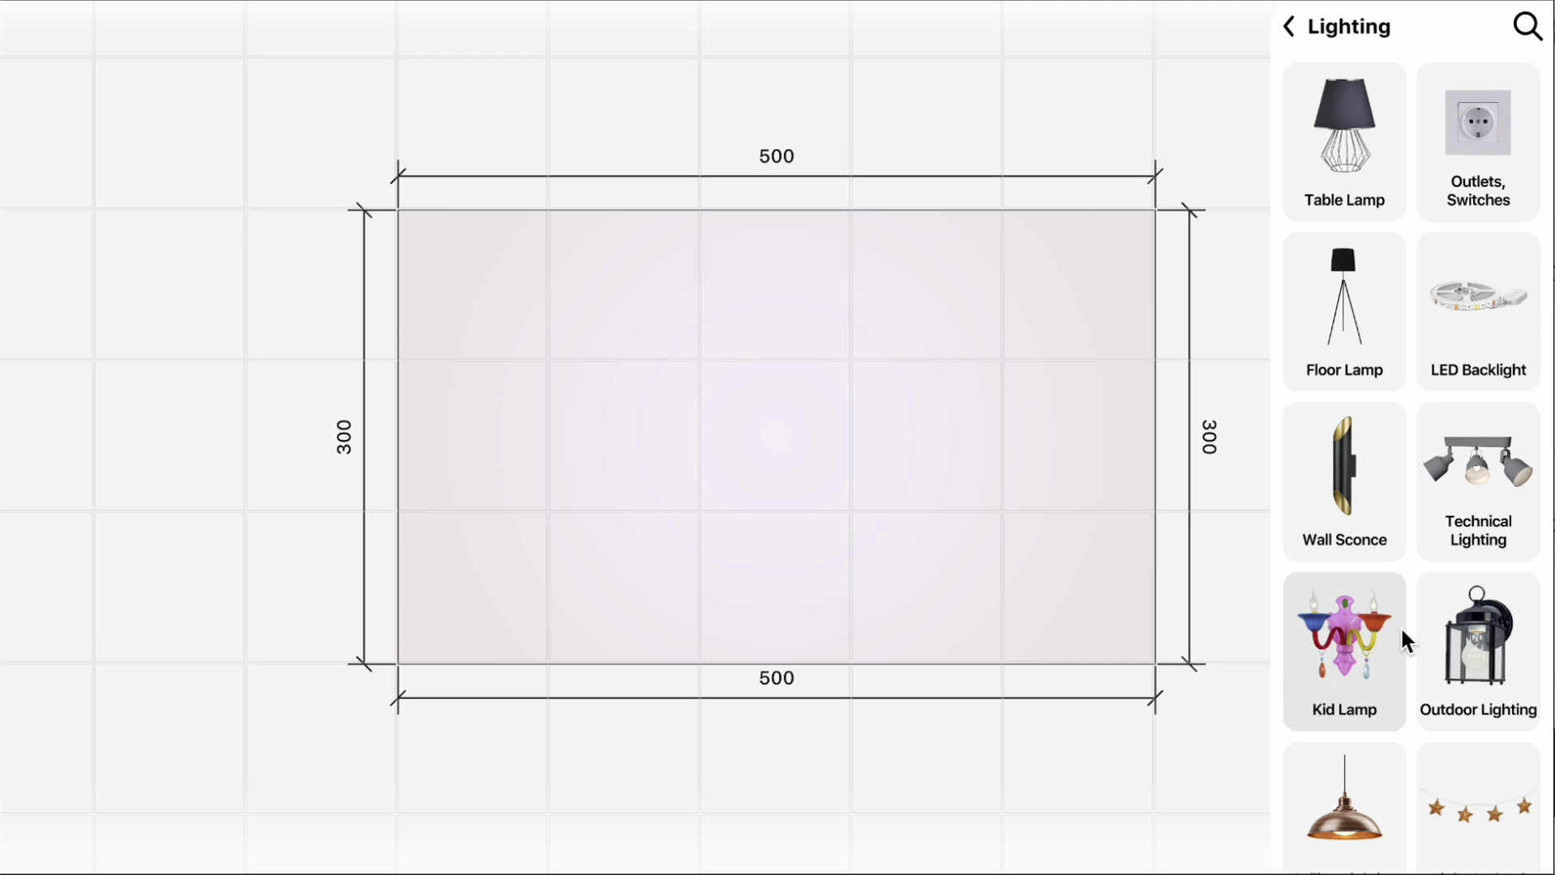
{"action": "left_click", "coordinate": [1385, 511]}
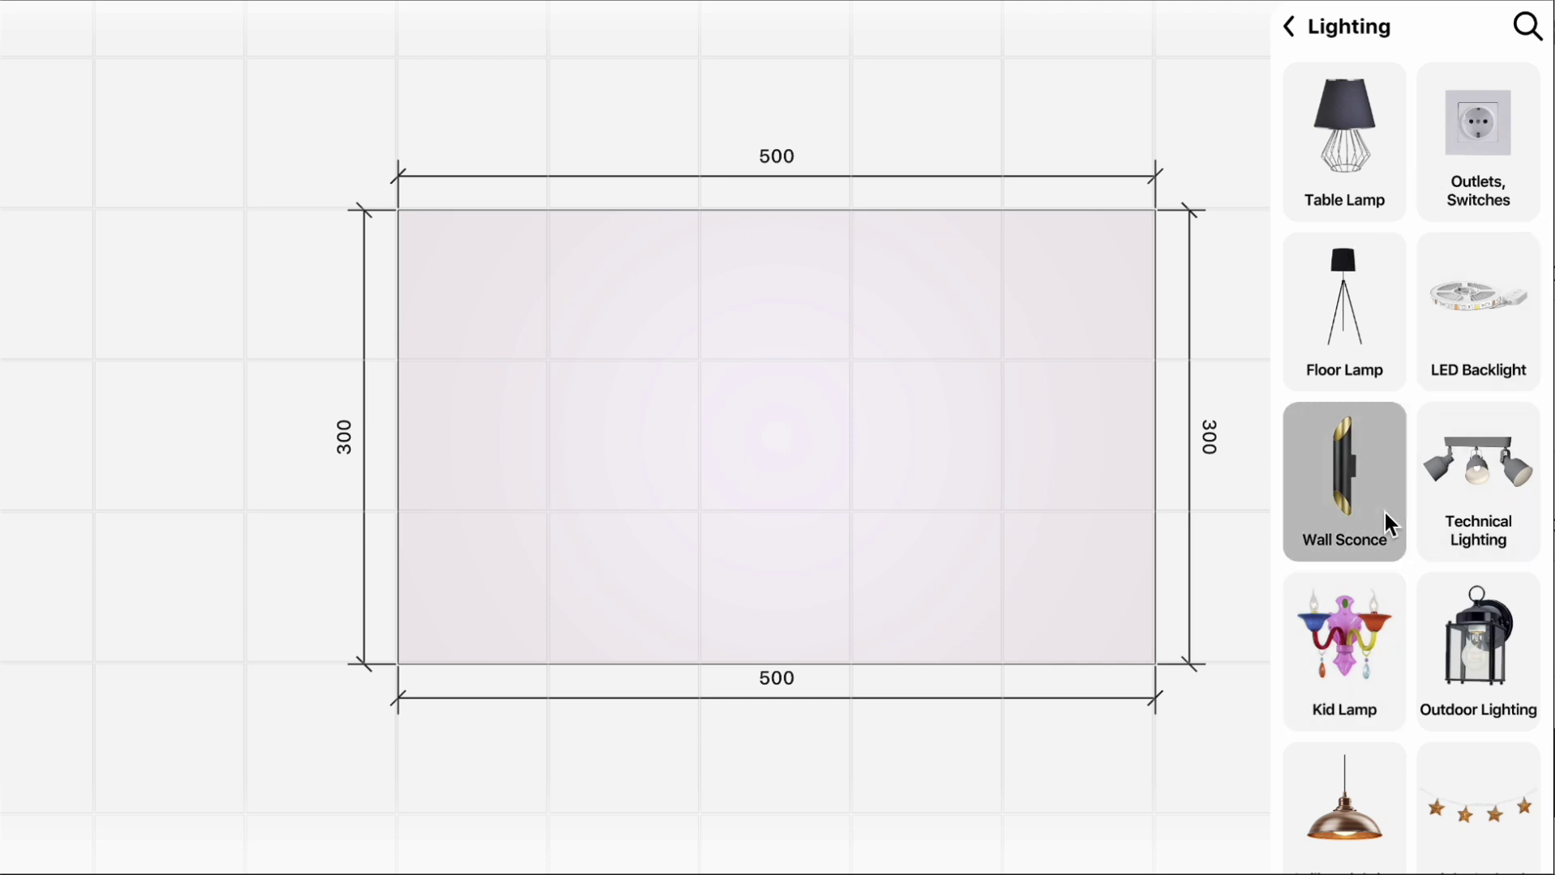
{"action": "scroll", "coordinate": [1384, 513], "scroll_direction": "down", "scroll_amount": 3}
{"action": "scroll", "coordinate": [1384, 513], "scroll_direction": "down", "scroll_amount": 4}
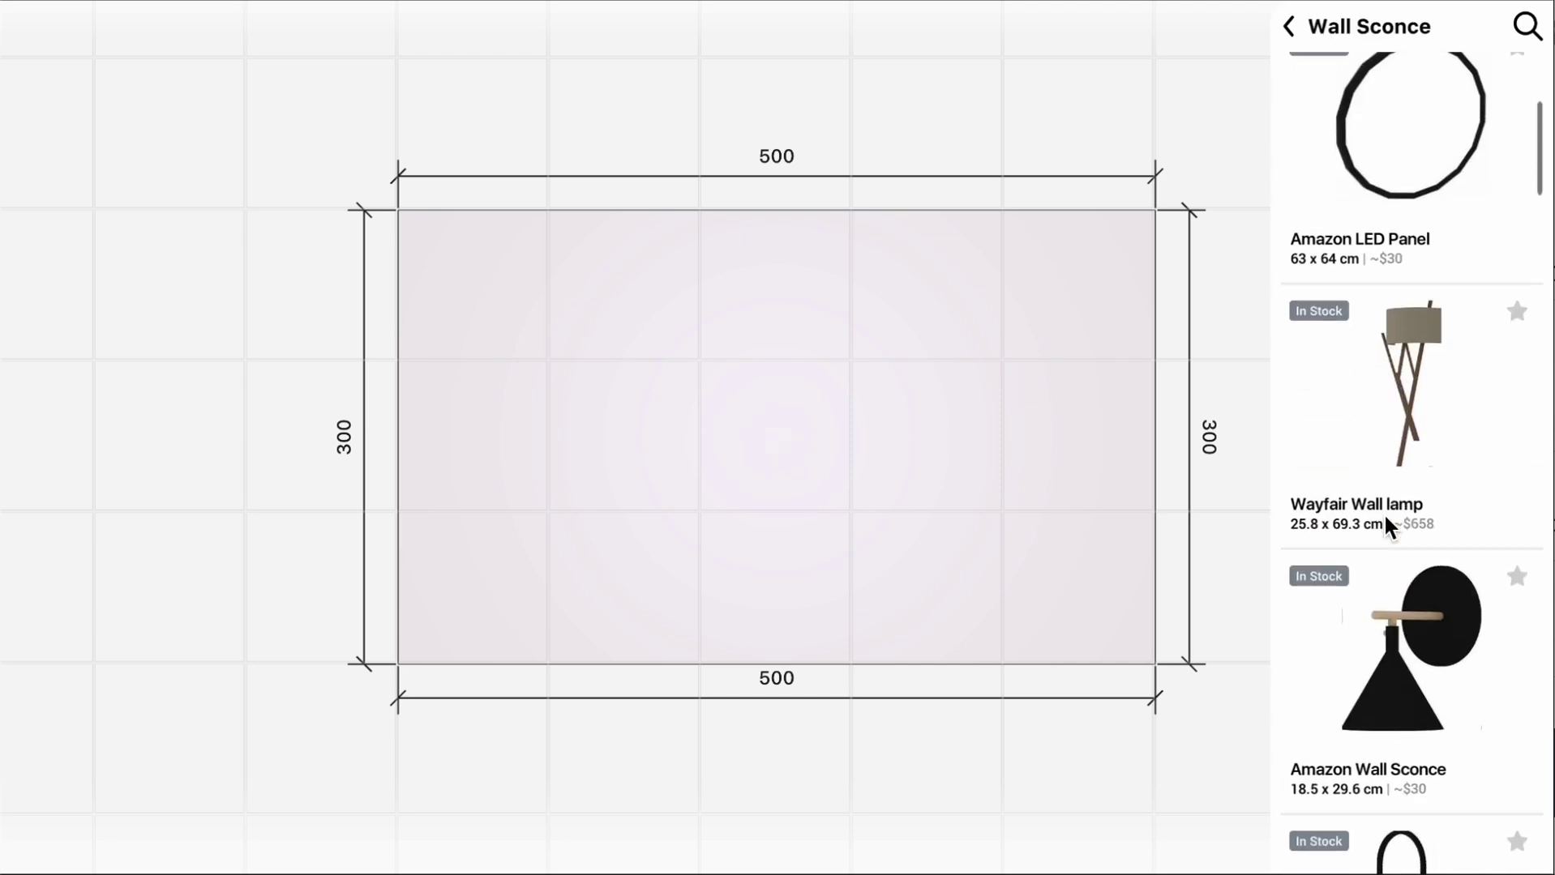
Step: Place the Wayfair wall lamp and set its distance from the top wall to 110 cm
{"action": "left_click_drag", "start_coordinate": [1411, 331], "coordinate": [913, 406]}
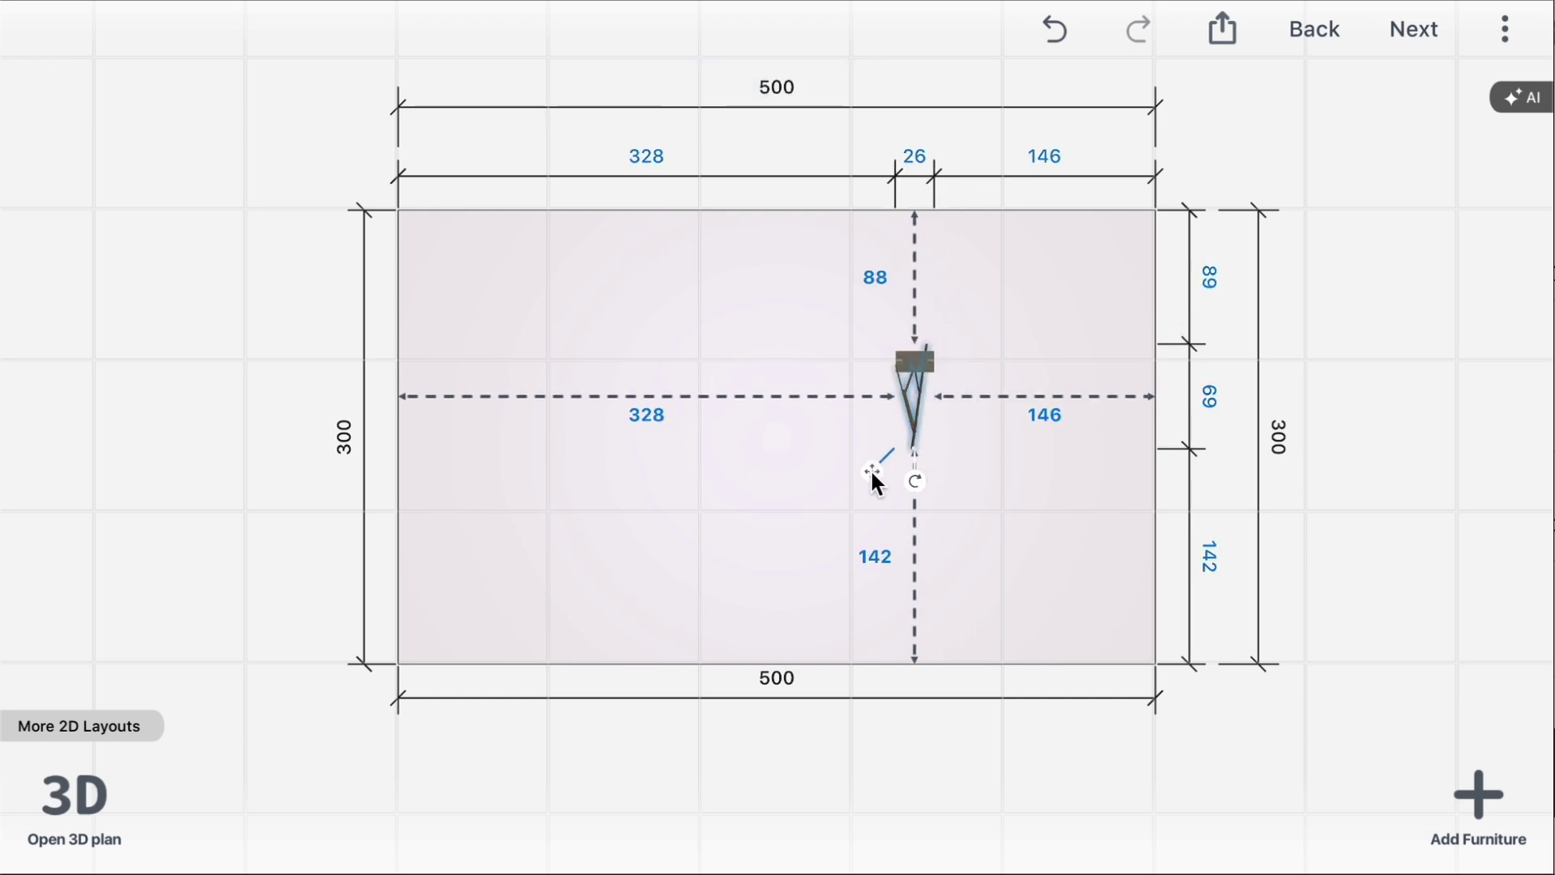
{"action": "mouse_move", "coordinate": [870, 470]}
{"action": "left_mouse_down"}
{"action": "mouse_move", "coordinate": [570, 468]}
{"action": "mouse_move", "coordinate": [679, 493]}
{"action": "left_mouse_up"}
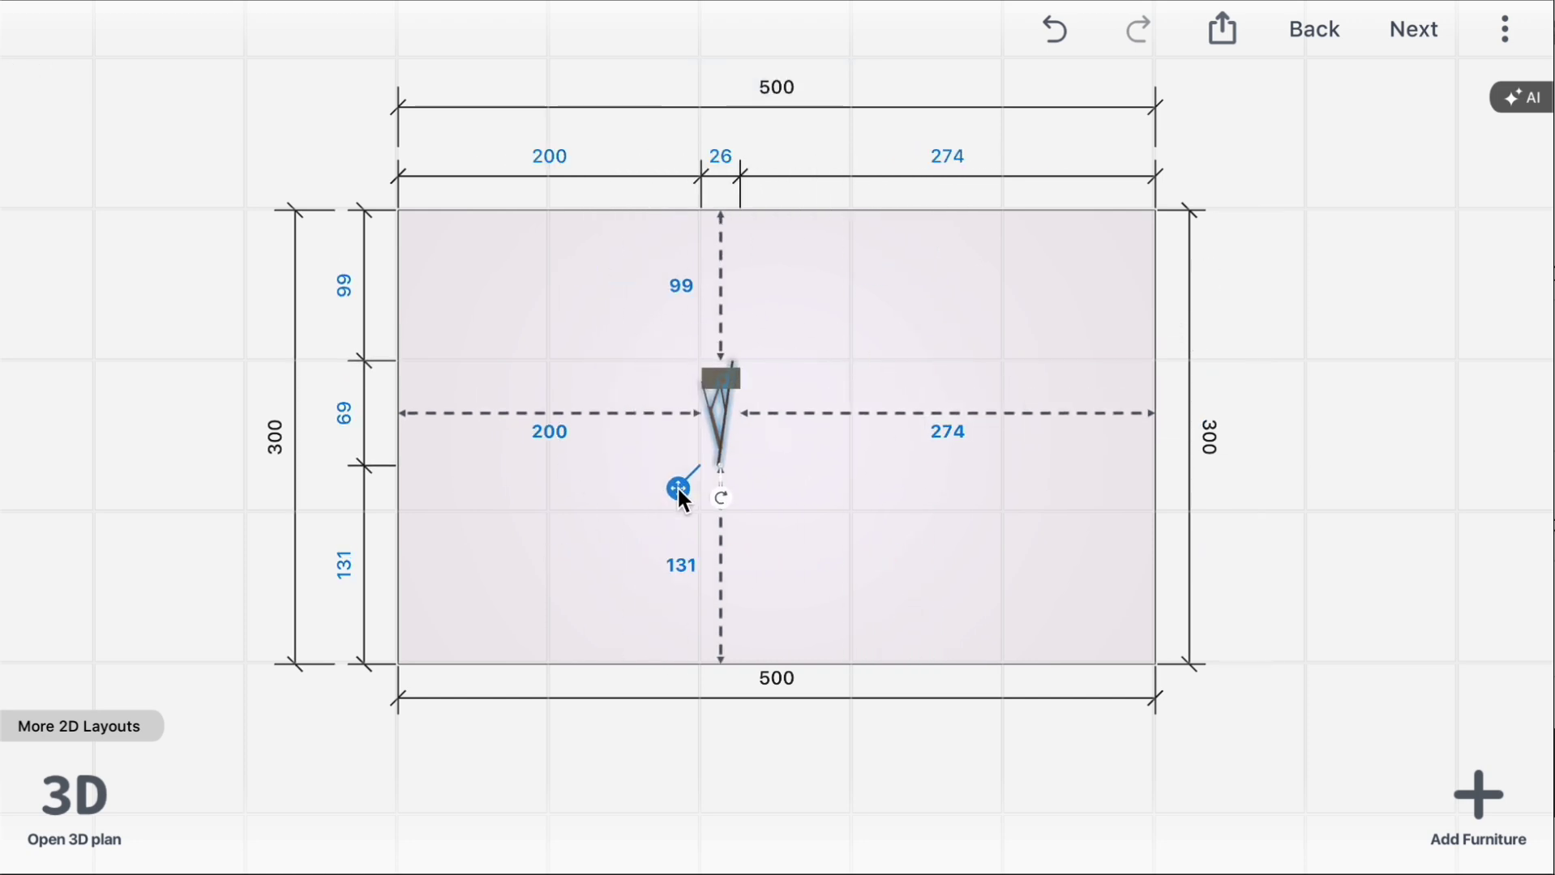
{"action": "left_click", "coordinate": [684, 287]}
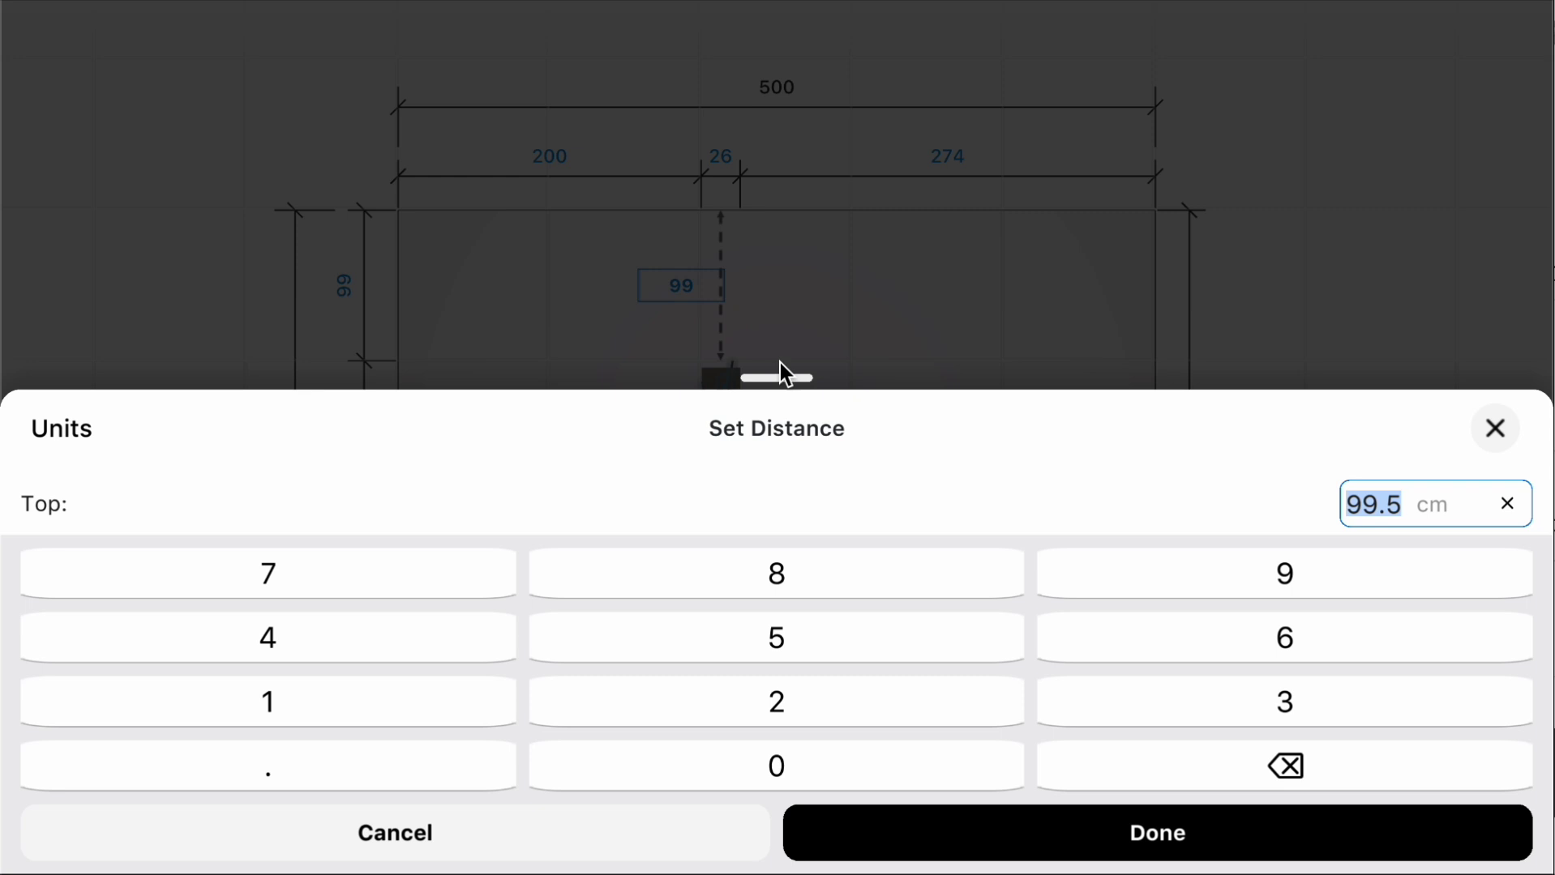
{"action": "double_click", "coordinate": [432, 691]}
{"action": "left_click", "coordinate": [742, 773]}
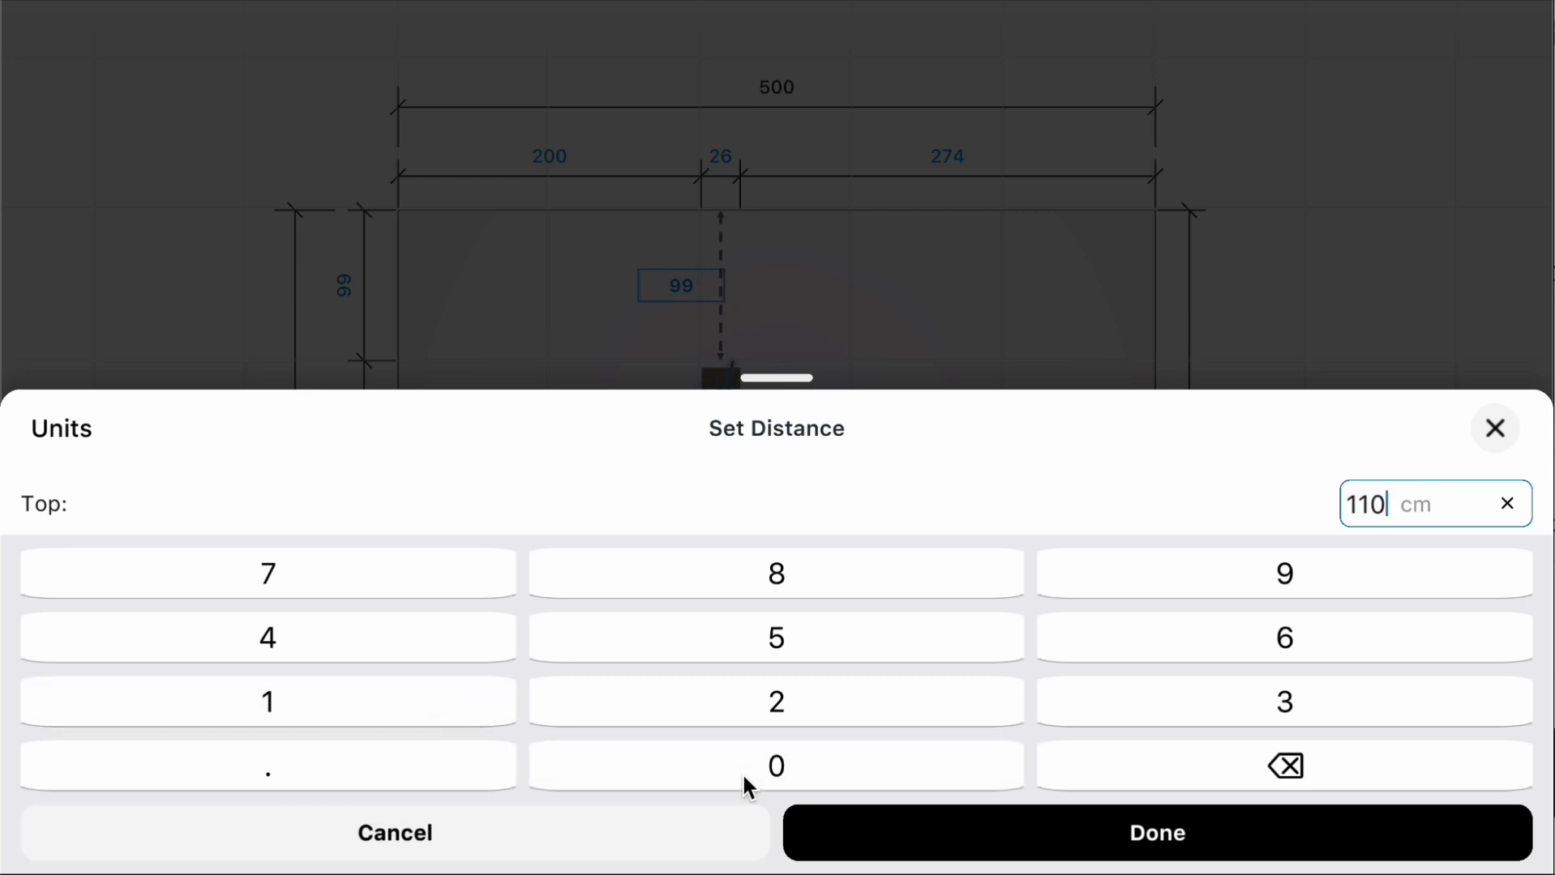
{"action": "left_click", "coordinate": [967, 816]}
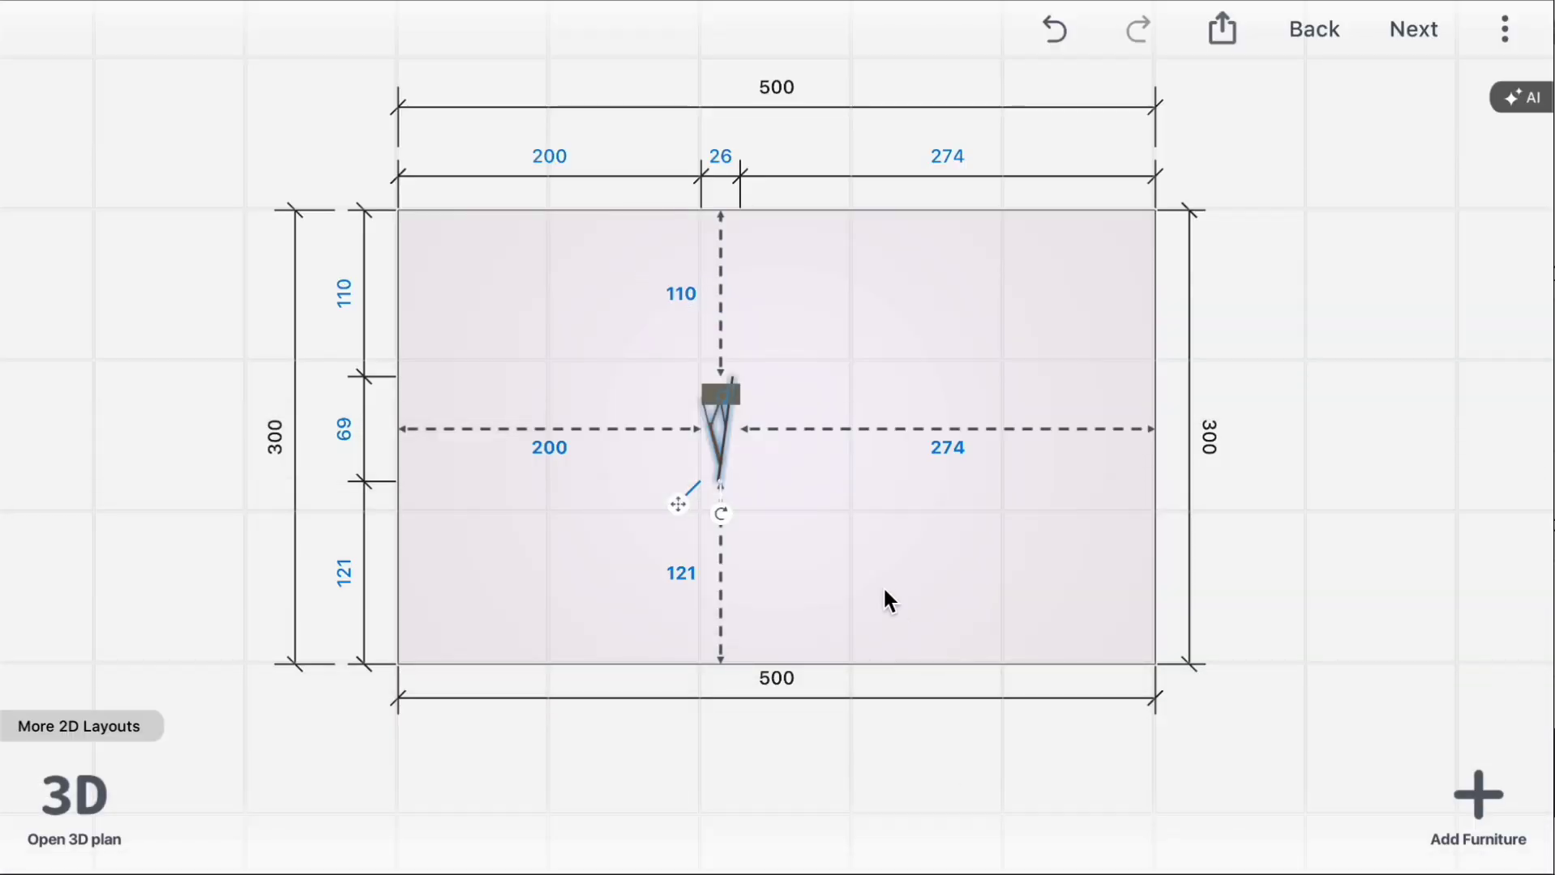
{"action": "left_click", "coordinate": [882, 587]}
{"action": "left_click", "coordinate": [717, 394]}
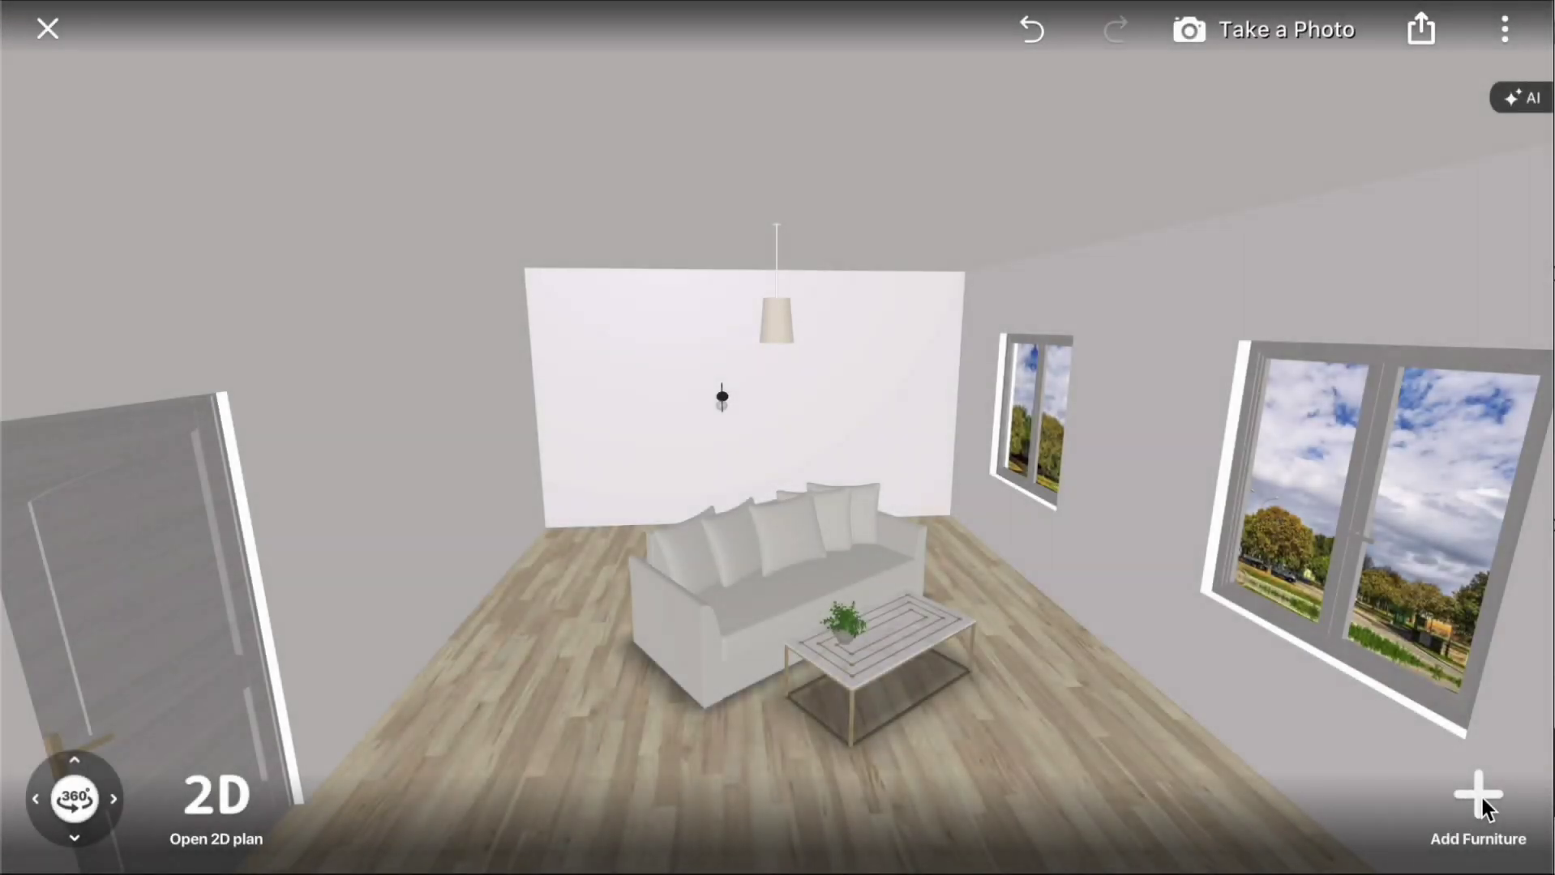
Step: Browse New Arrivals filtered to side tables, then 2D items, and return to More
{"action": "left_click", "coordinate": [1481, 795]}
{"action": "scroll", "coordinate": [1428, 746], "scroll_direction": "down", "scroll_amount": 2}
{"action": "scroll", "coordinate": [1429, 746], "scroll_direction": "down", "scroll_amount": 3}
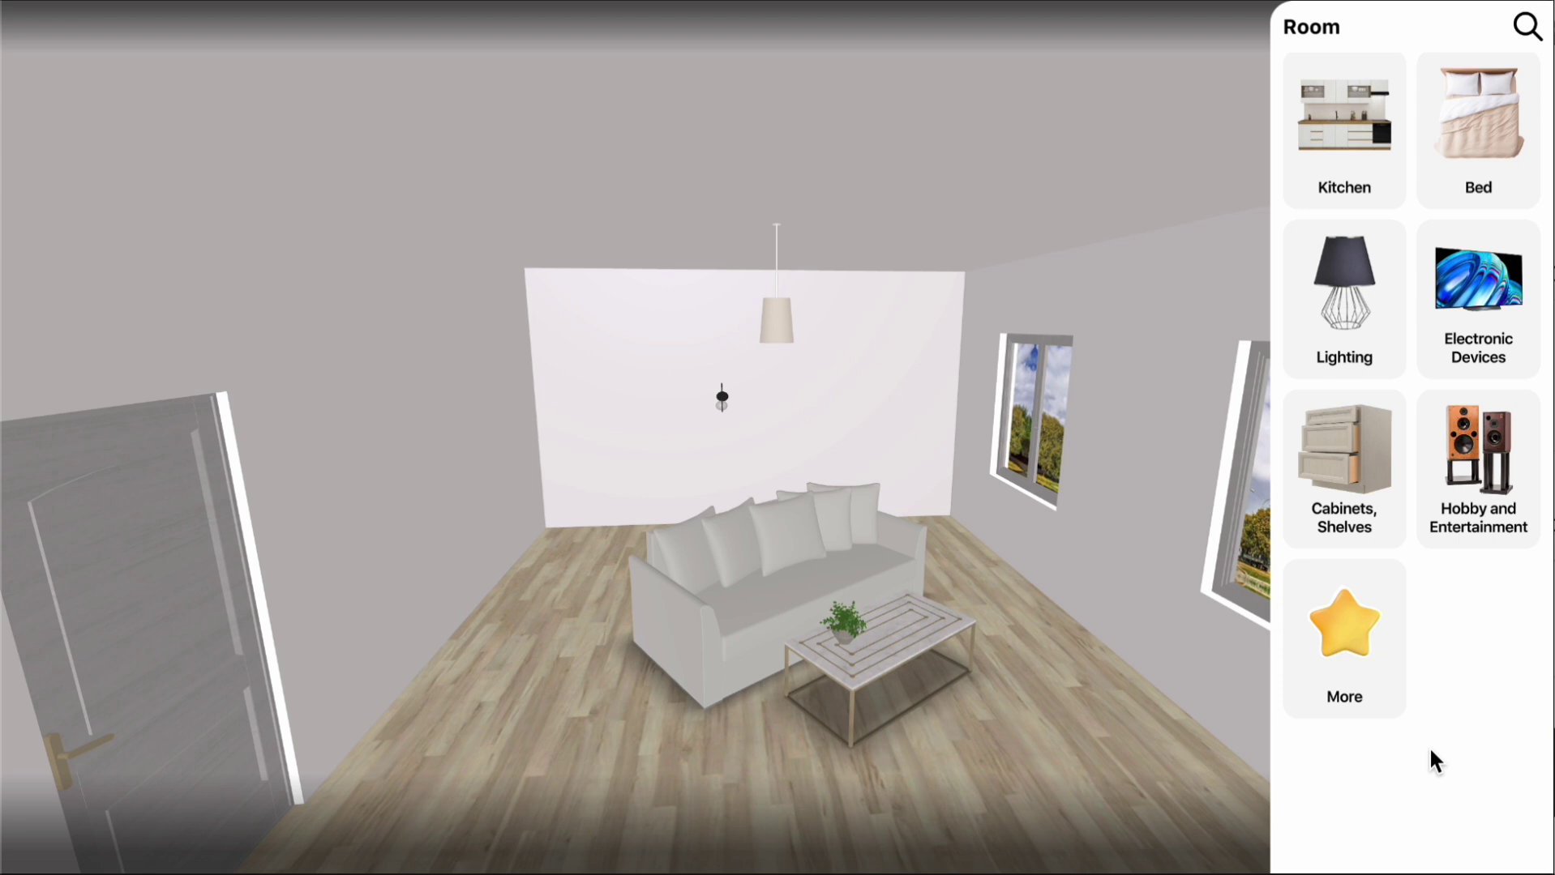
{"action": "left_click", "coordinate": [1366, 750]}
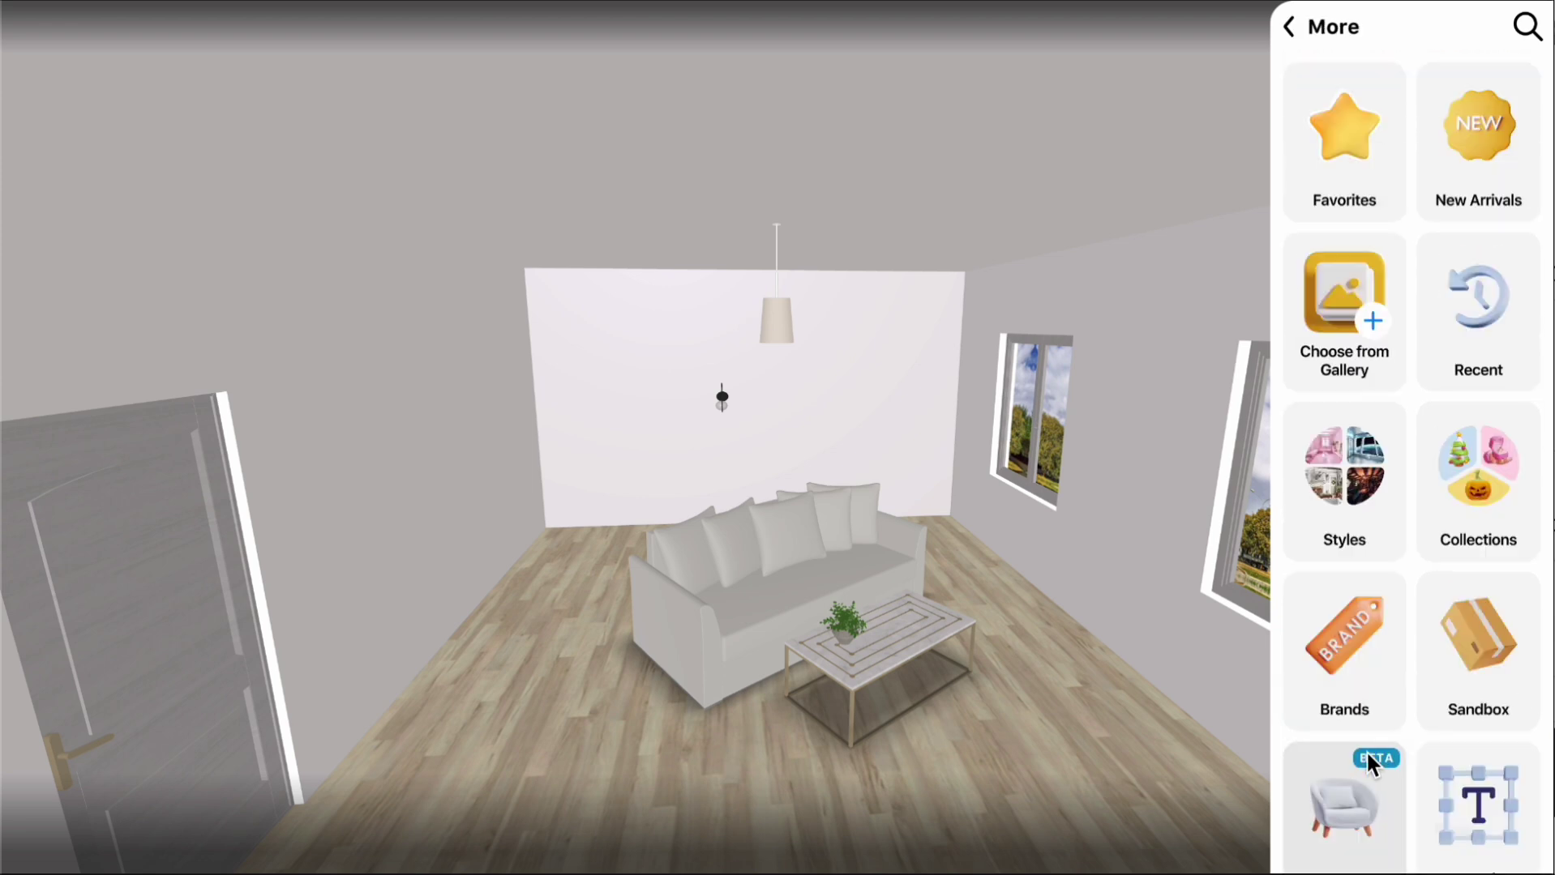
{"action": "left_click", "coordinate": [1420, 181]}
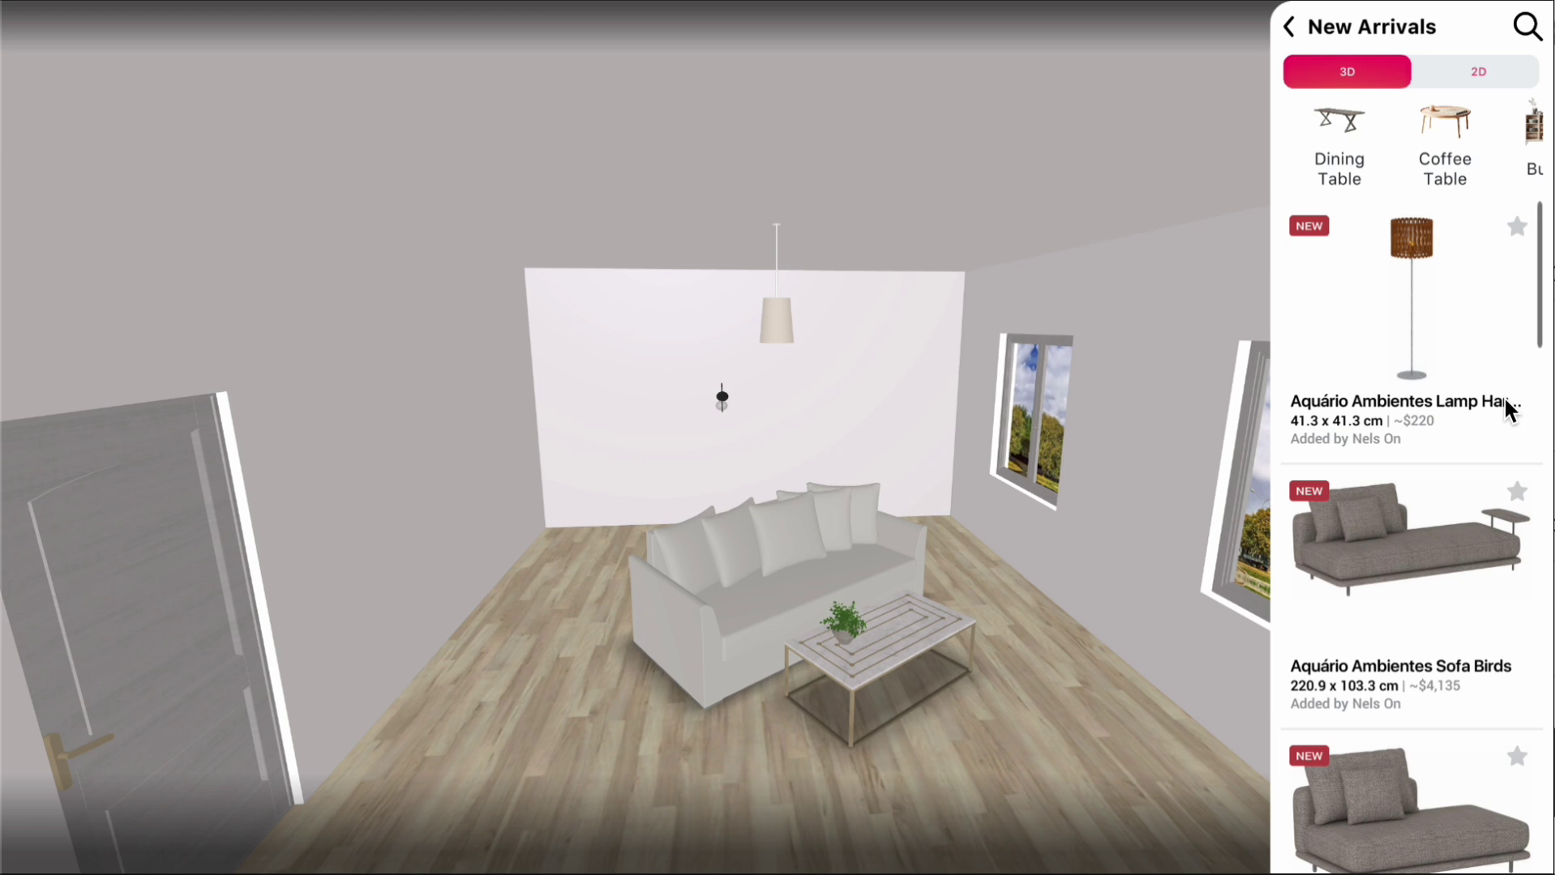
{"action": "scroll", "coordinate": [1504, 396], "scroll_direction": "down", "scroll_amount": 2}
{"action": "scroll", "coordinate": [1503, 396], "scroll_direction": "down", "scroll_amount": 4}
{"action": "scroll", "coordinate": [1503, 396], "scroll_direction": "down", "scroll_amount": 3}
{"action": "scroll", "coordinate": [1503, 397], "scroll_direction": "down", "scroll_amount": 2}
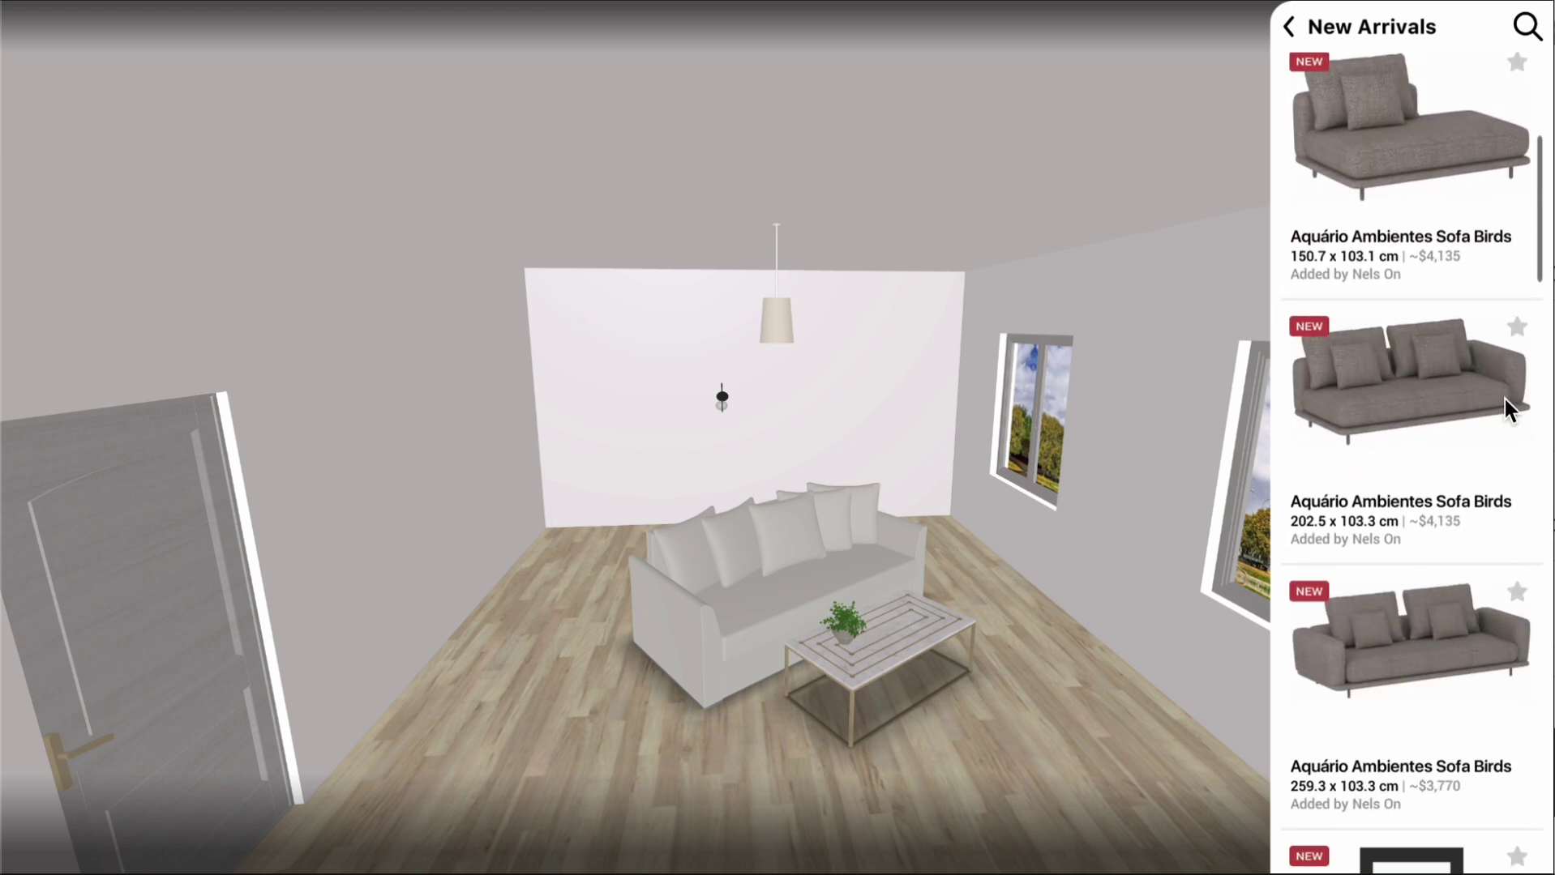
{"action": "scroll", "coordinate": [1505, 399], "scroll_direction": "down", "scroll_amount": 5}
{"action": "scroll", "coordinate": [1505, 399], "scroll_direction": "down", "scroll_amount": 4}
{"action": "scroll", "coordinate": [1505, 399], "scroll_direction": "up", "scroll_amount": 6}
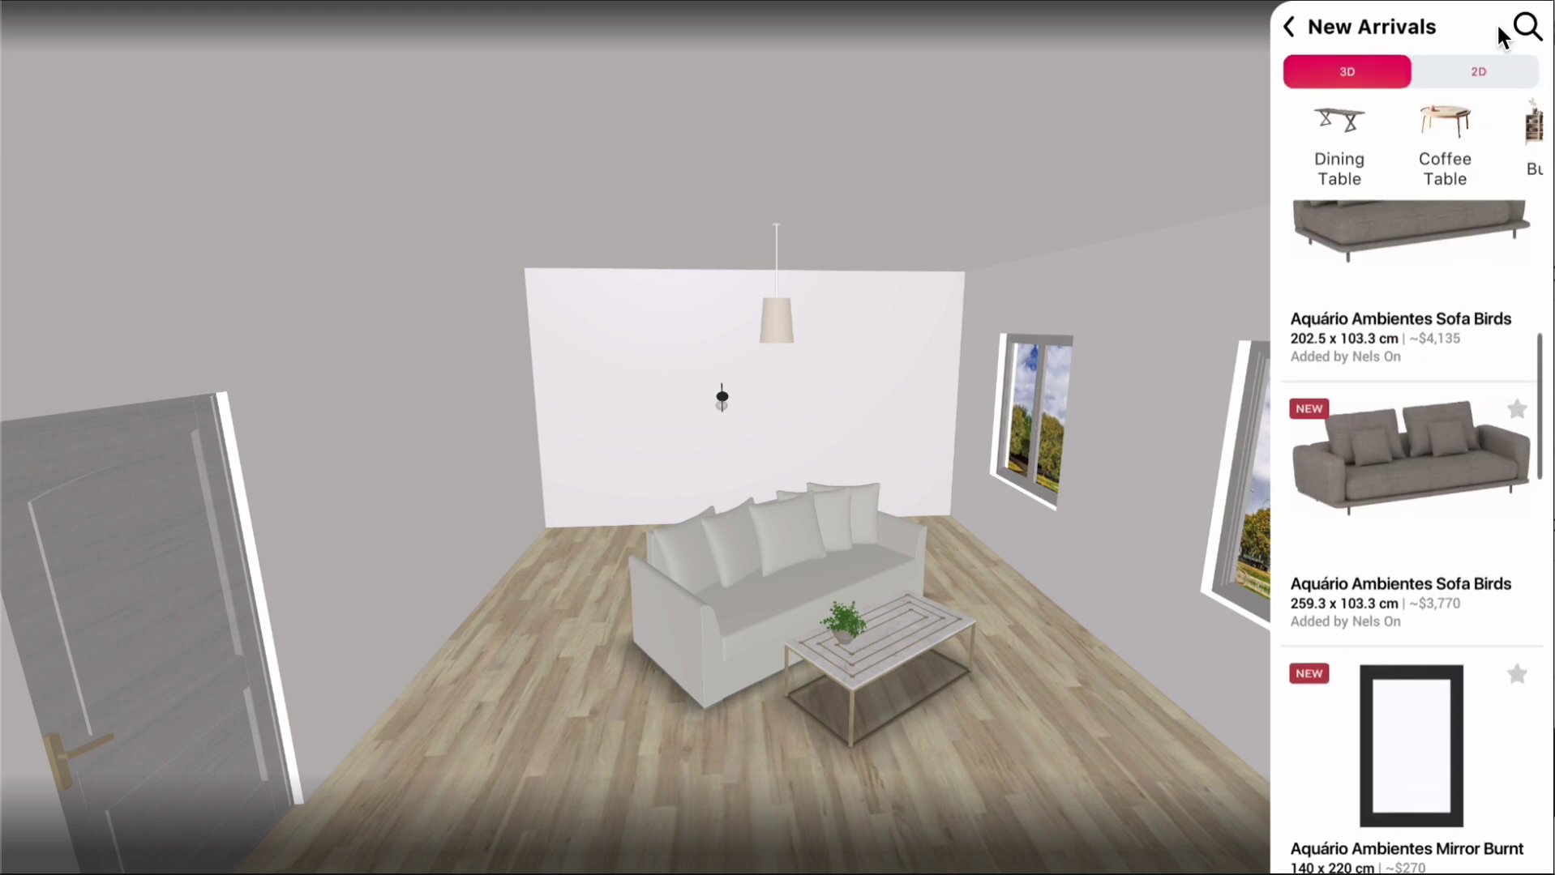
{"action": "scroll", "coordinate": [1482, 114], "scroll_direction": "right", "scroll_amount": 3}
{"action": "scroll", "coordinate": [1481, 113], "scroll_direction": "right", "scroll_amount": 1}
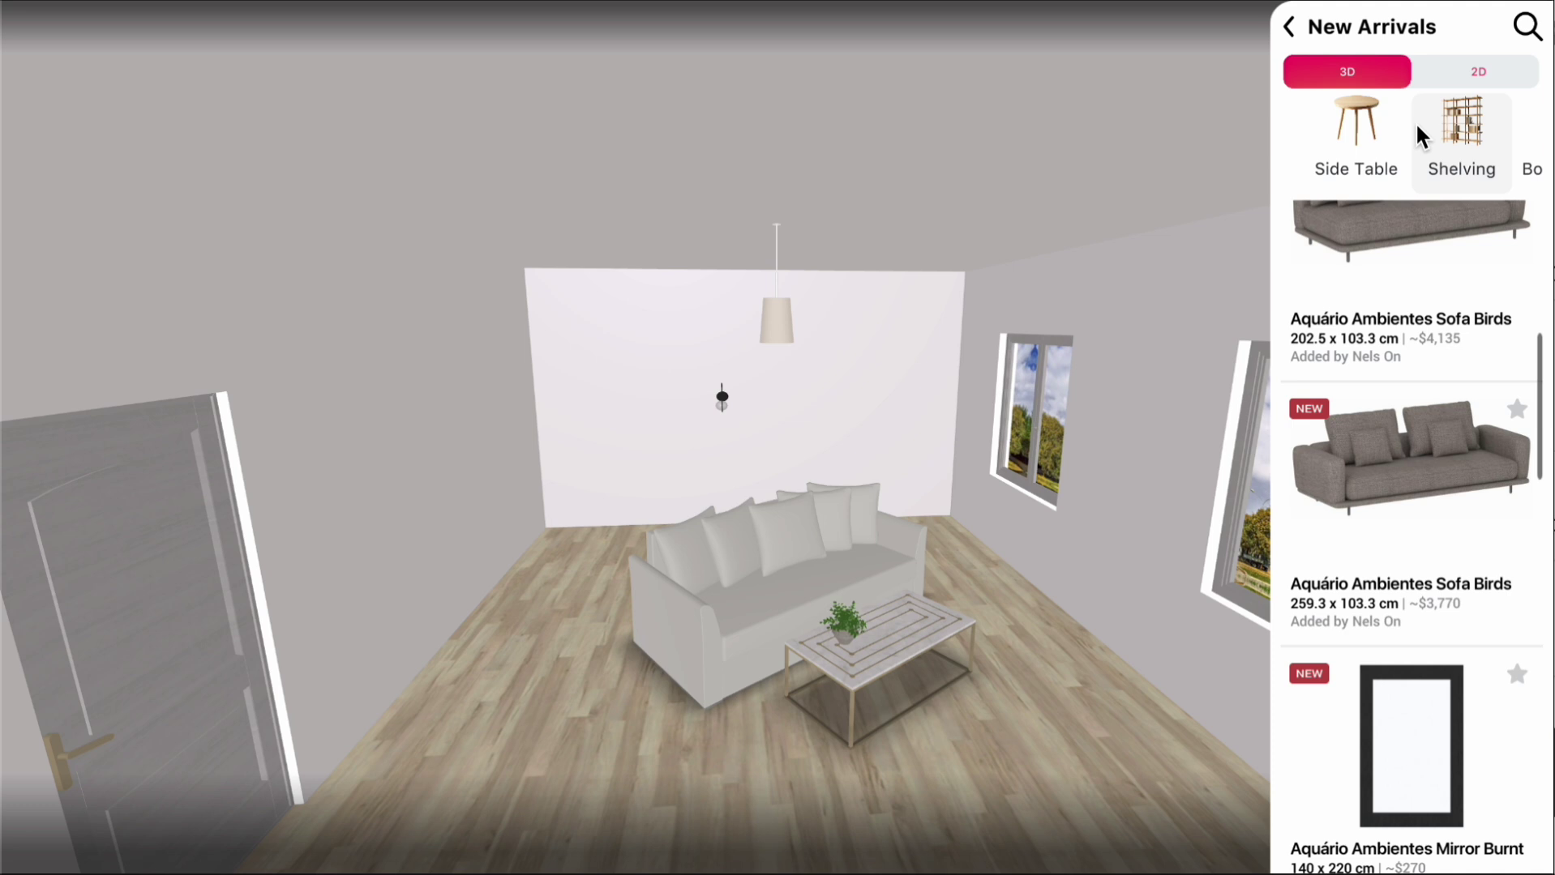
{"action": "left_click", "coordinate": [1391, 131]}
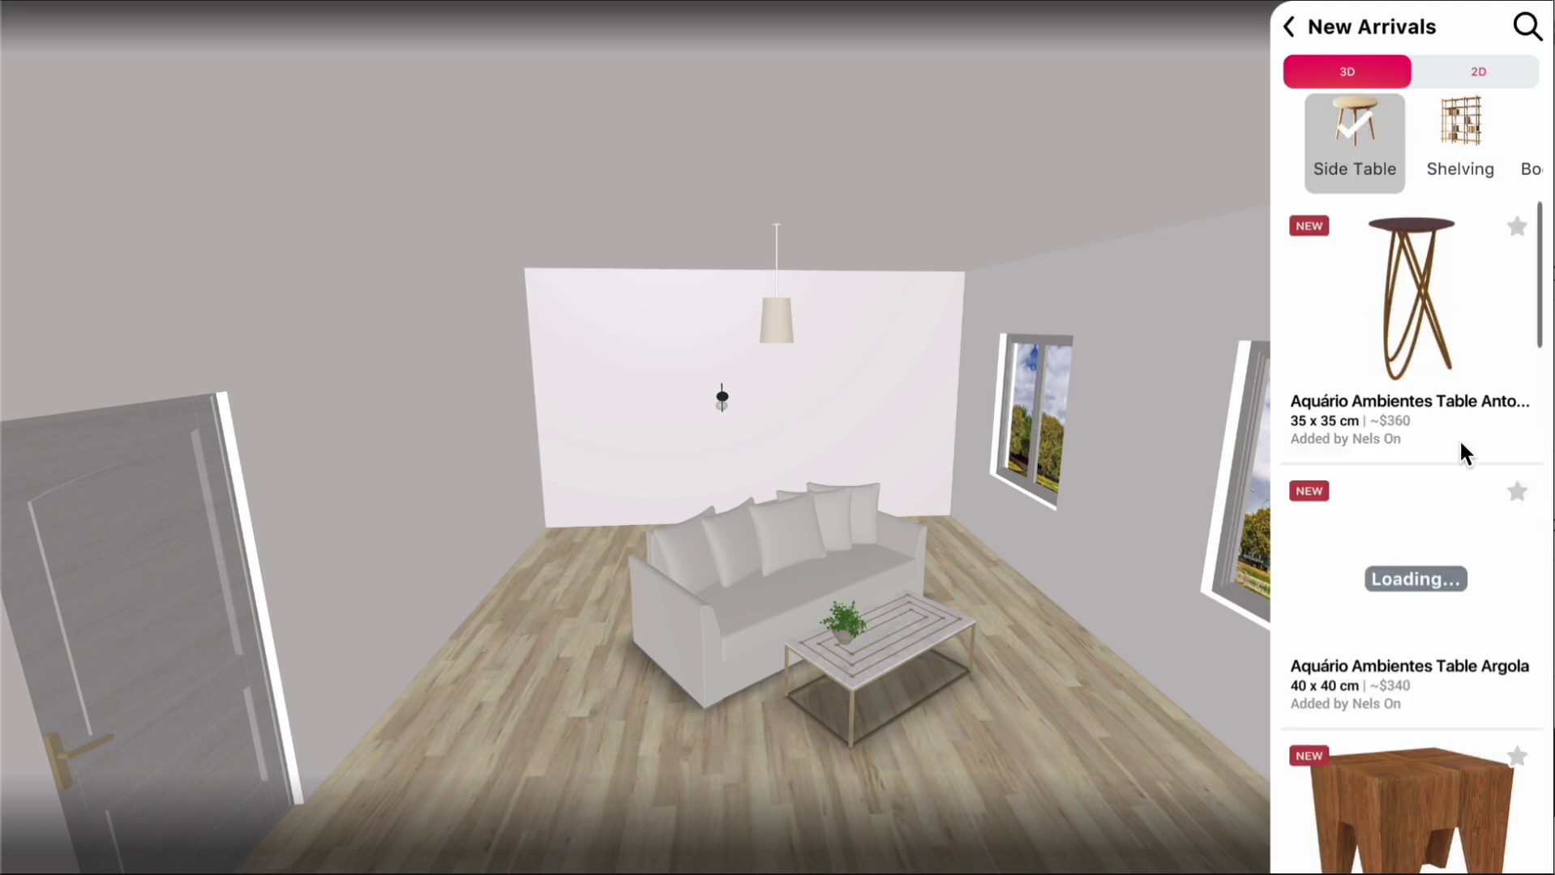
{"action": "scroll", "coordinate": [1458, 439], "scroll_direction": "down", "scroll_amount": 2}
{"action": "scroll", "coordinate": [1459, 440], "scroll_direction": "down", "scroll_amount": 1}
{"action": "scroll", "coordinate": [1459, 439], "scroll_direction": "down", "scroll_amount": 2}
{"action": "scroll", "coordinate": [1459, 439], "scroll_direction": "up", "scroll_amount": 3}
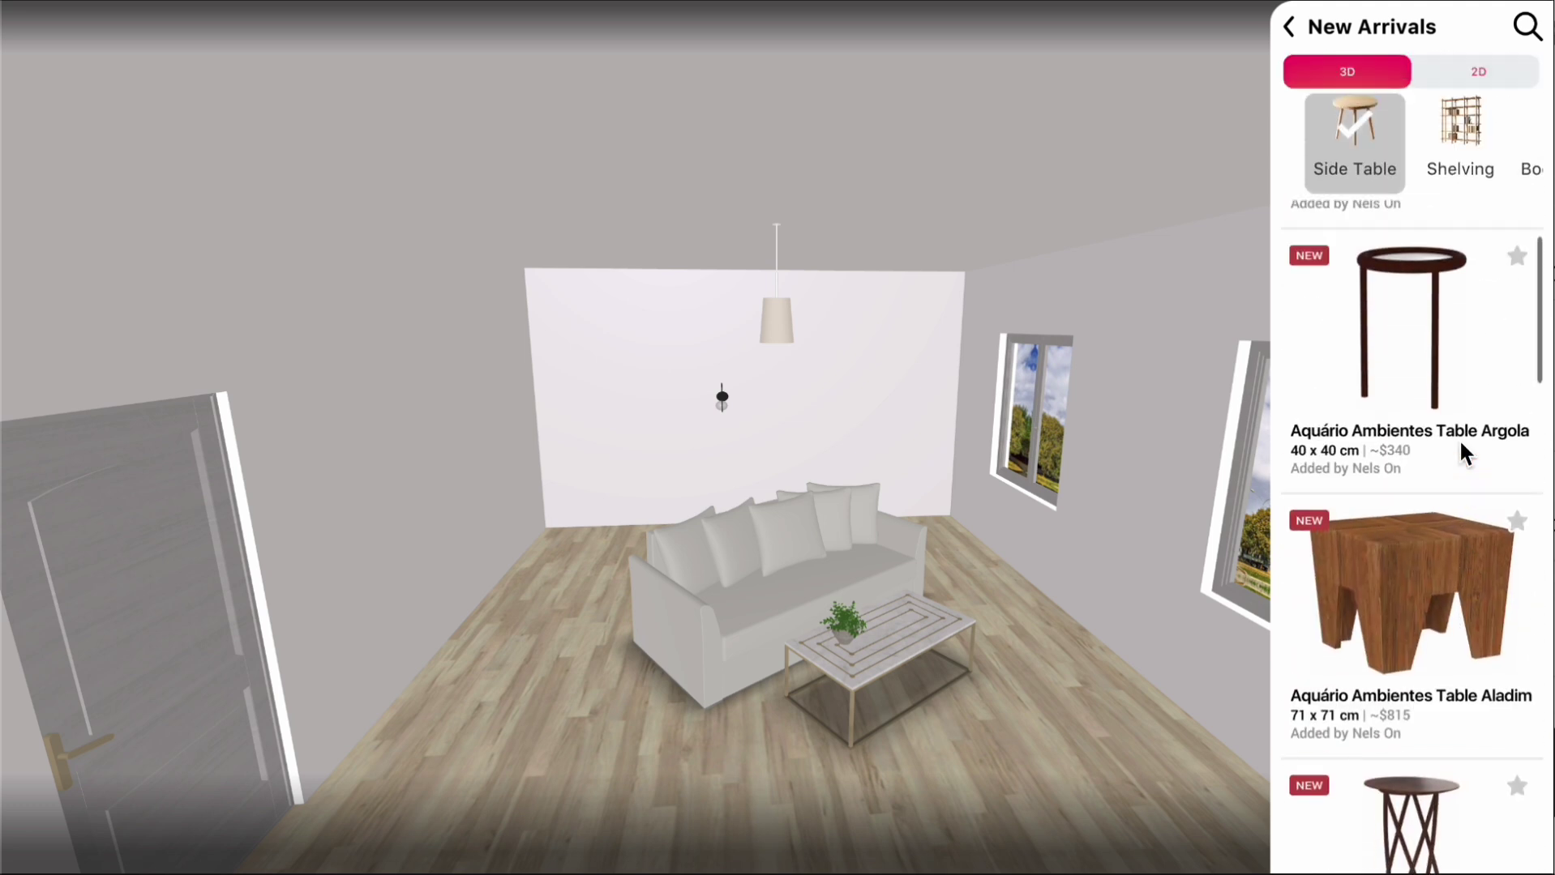
{"action": "left_click", "coordinate": [1477, 71]}
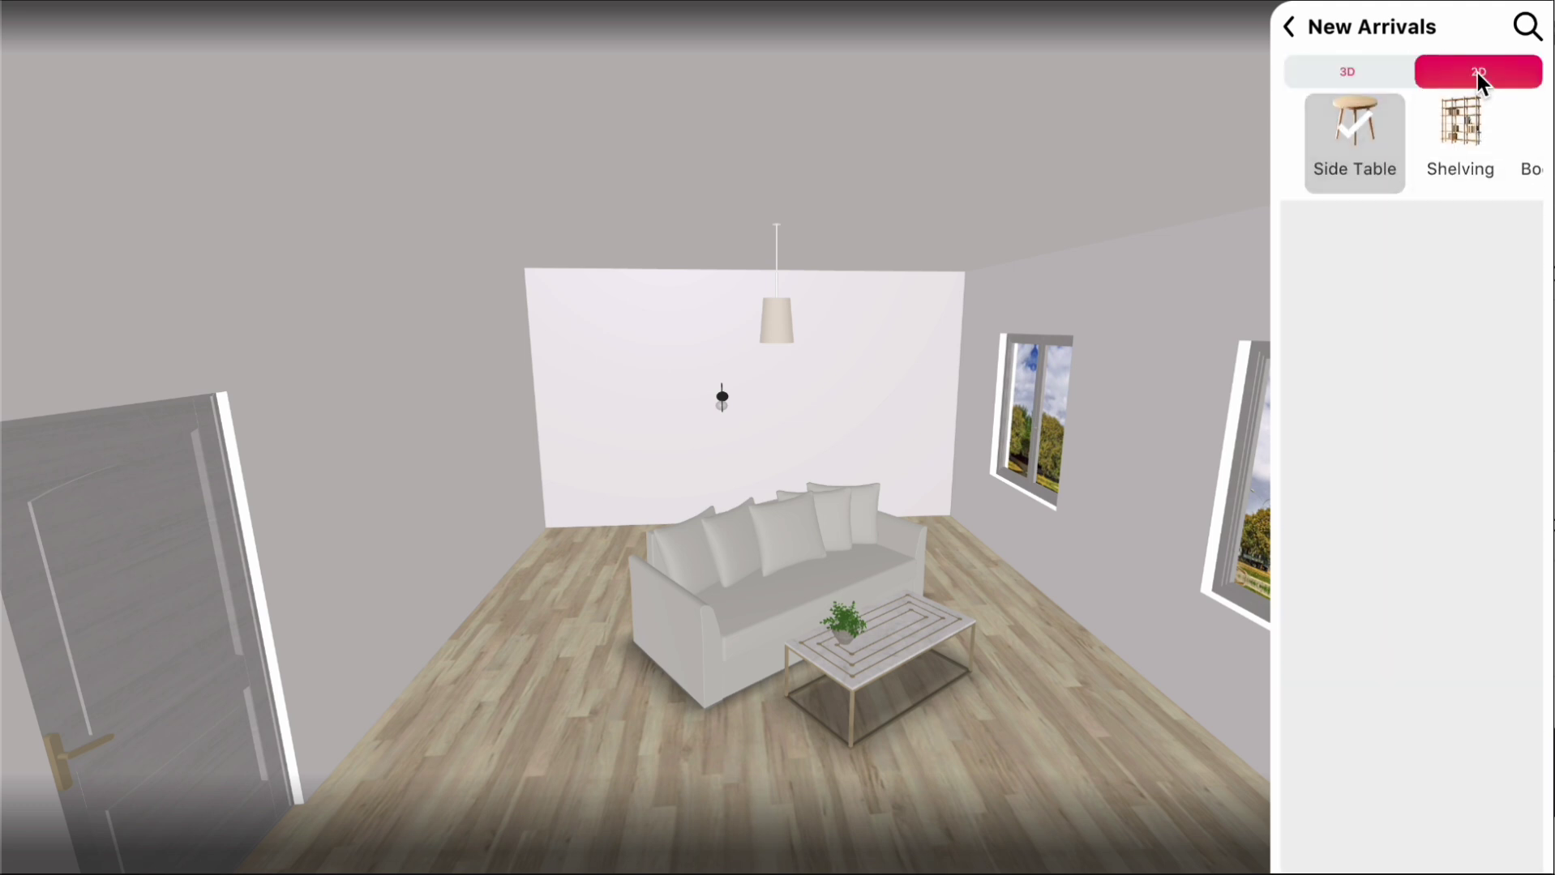
{"action": "left_click", "coordinate": [1392, 129]}
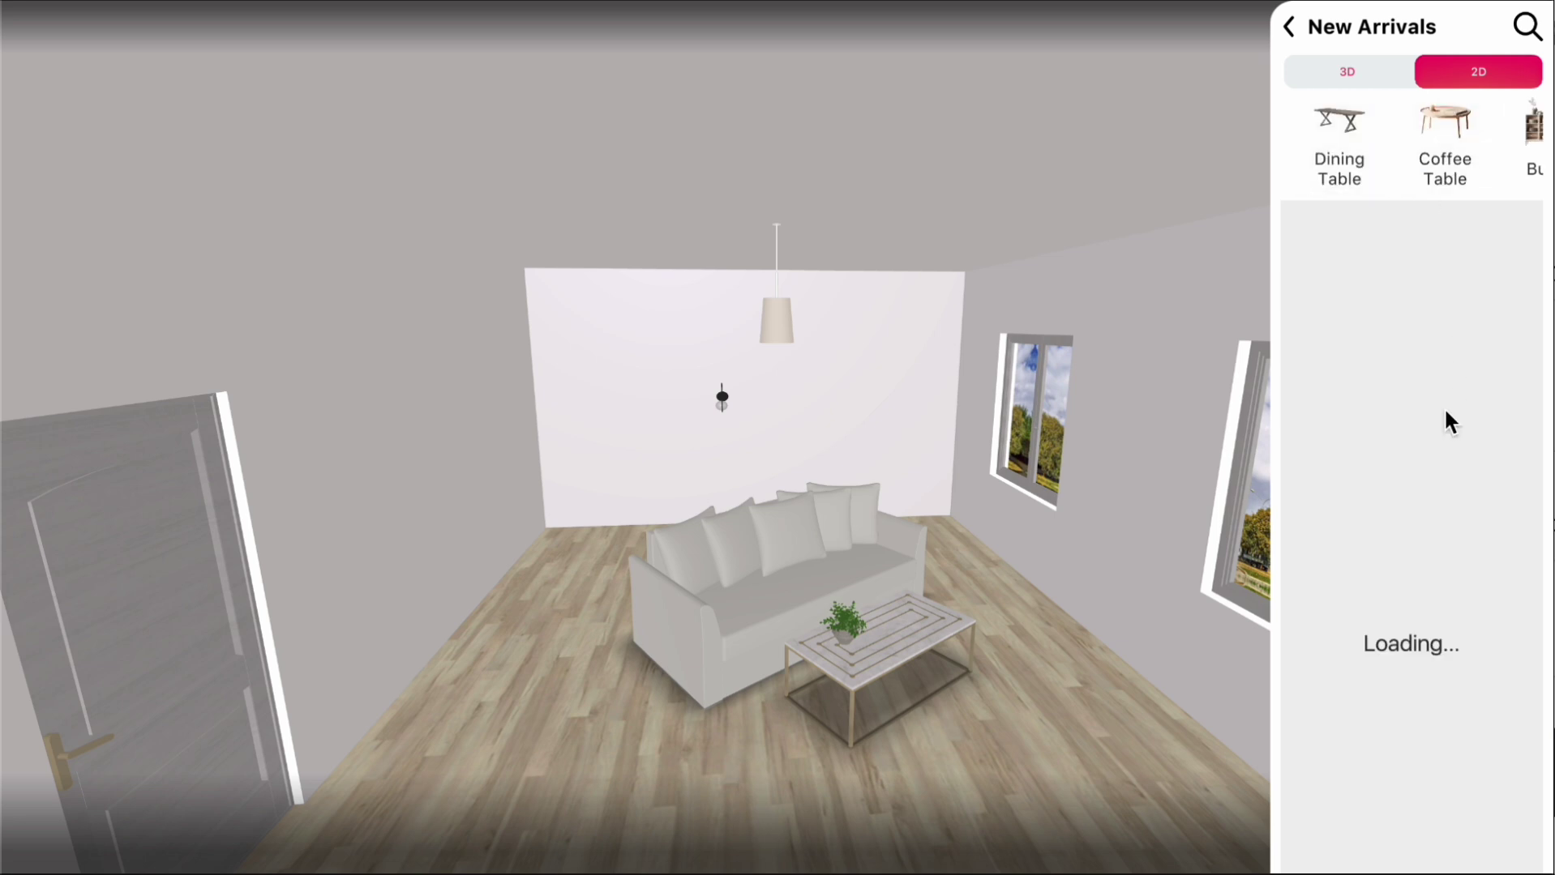
{"action": "scroll", "coordinate": [1444, 407], "scroll_direction": "down", "scroll_amount": 2}
{"action": "scroll", "coordinate": [1444, 407], "scroll_direction": "down", "scroll_amount": 2}
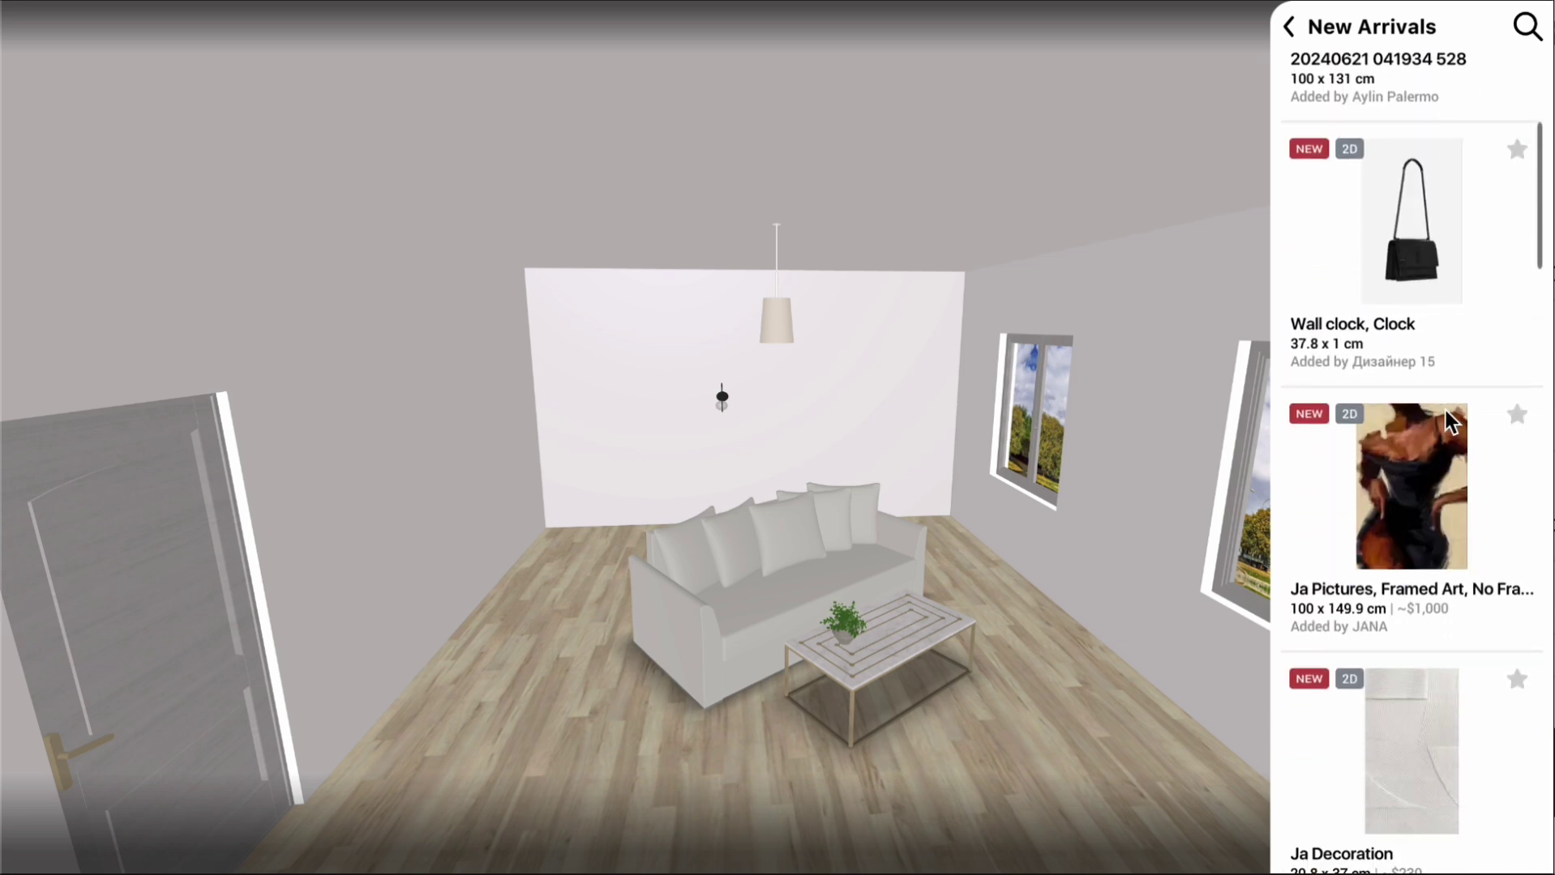
{"action": "scroll", "coordinate": [1446, 411], "scroll_direction": "down", "scroll_amount": 2}
{"action": "scroll", "coordinate": [1446, 411], "scroll_direction": "down", "scroll_amount": 2}
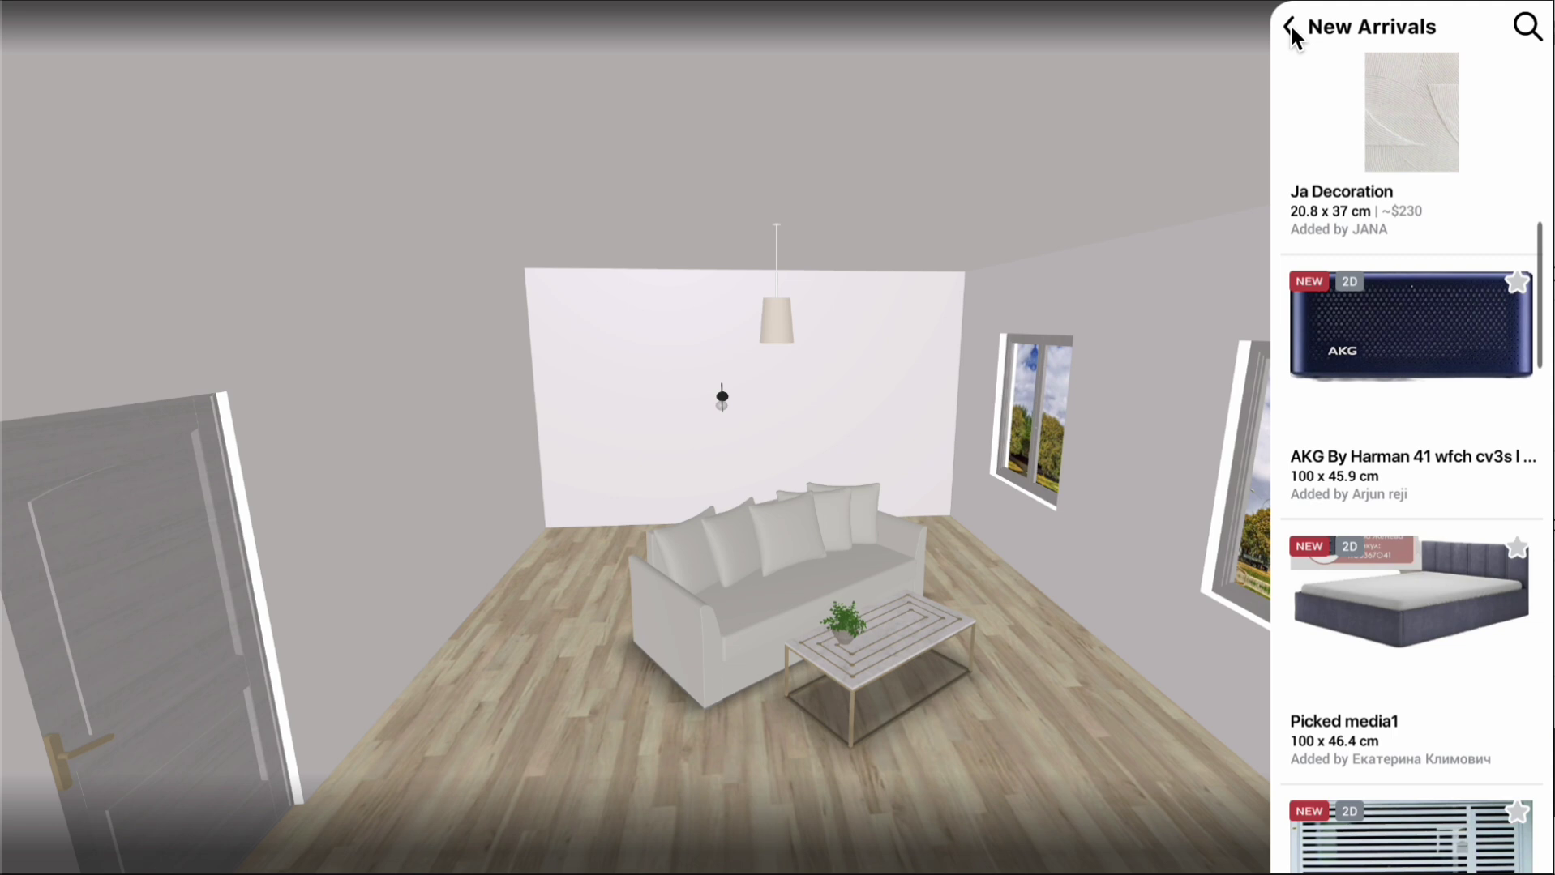
{"action": "left_click", "coordinate": [1289, 27]}
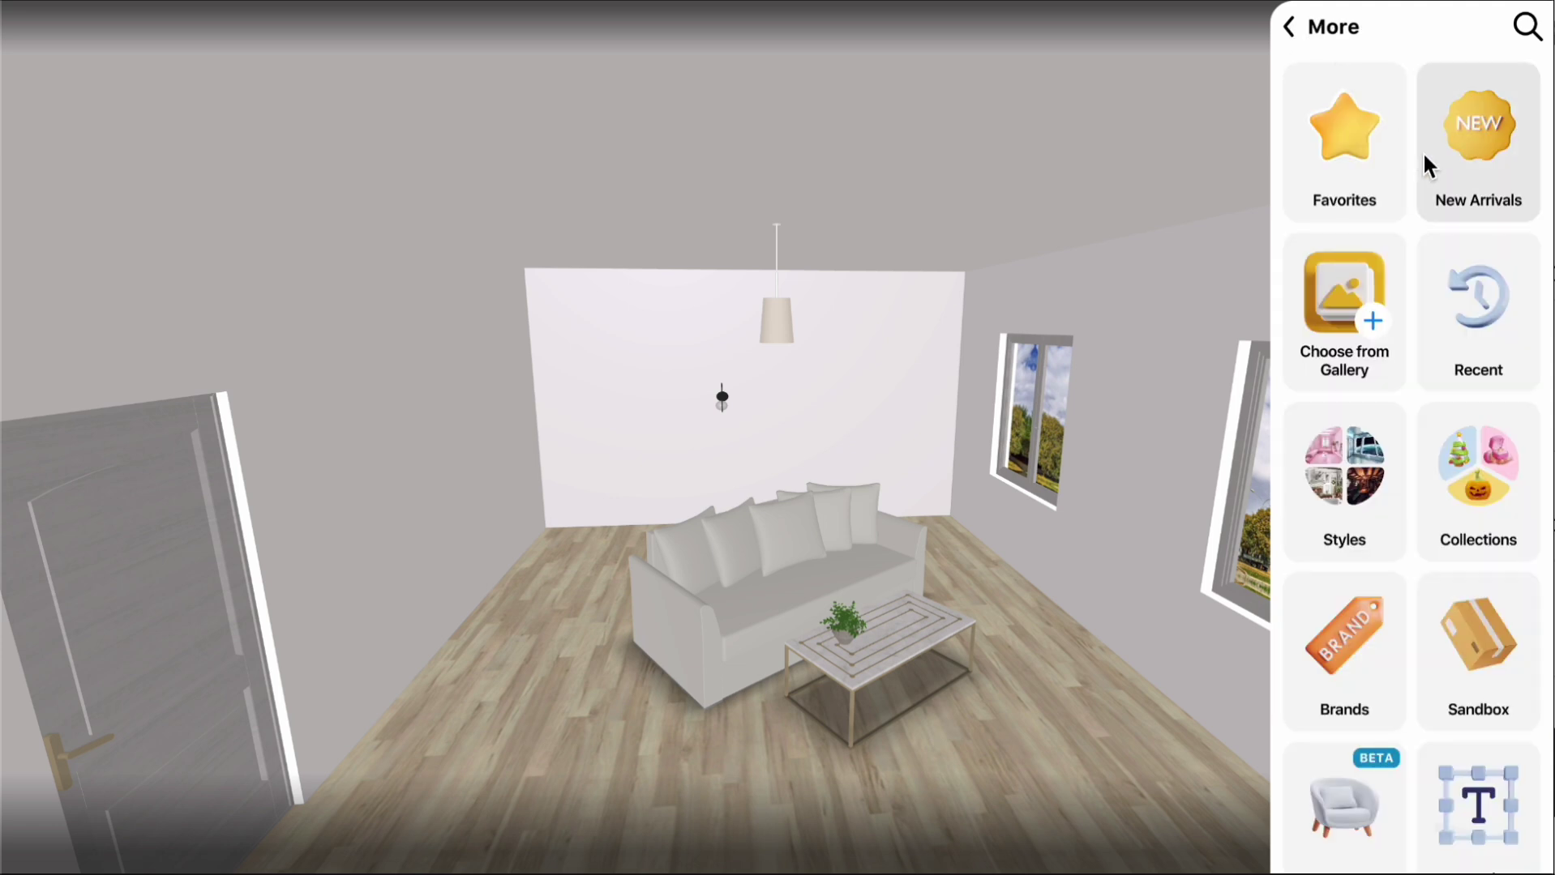
Step: Go from Favorites back to Decoration > Home Plants and open the Ficus details
{"action": "left_click", "coordinate": [1381, 149]}
{"action": "left_click", "coordinate": [1283, 29]}
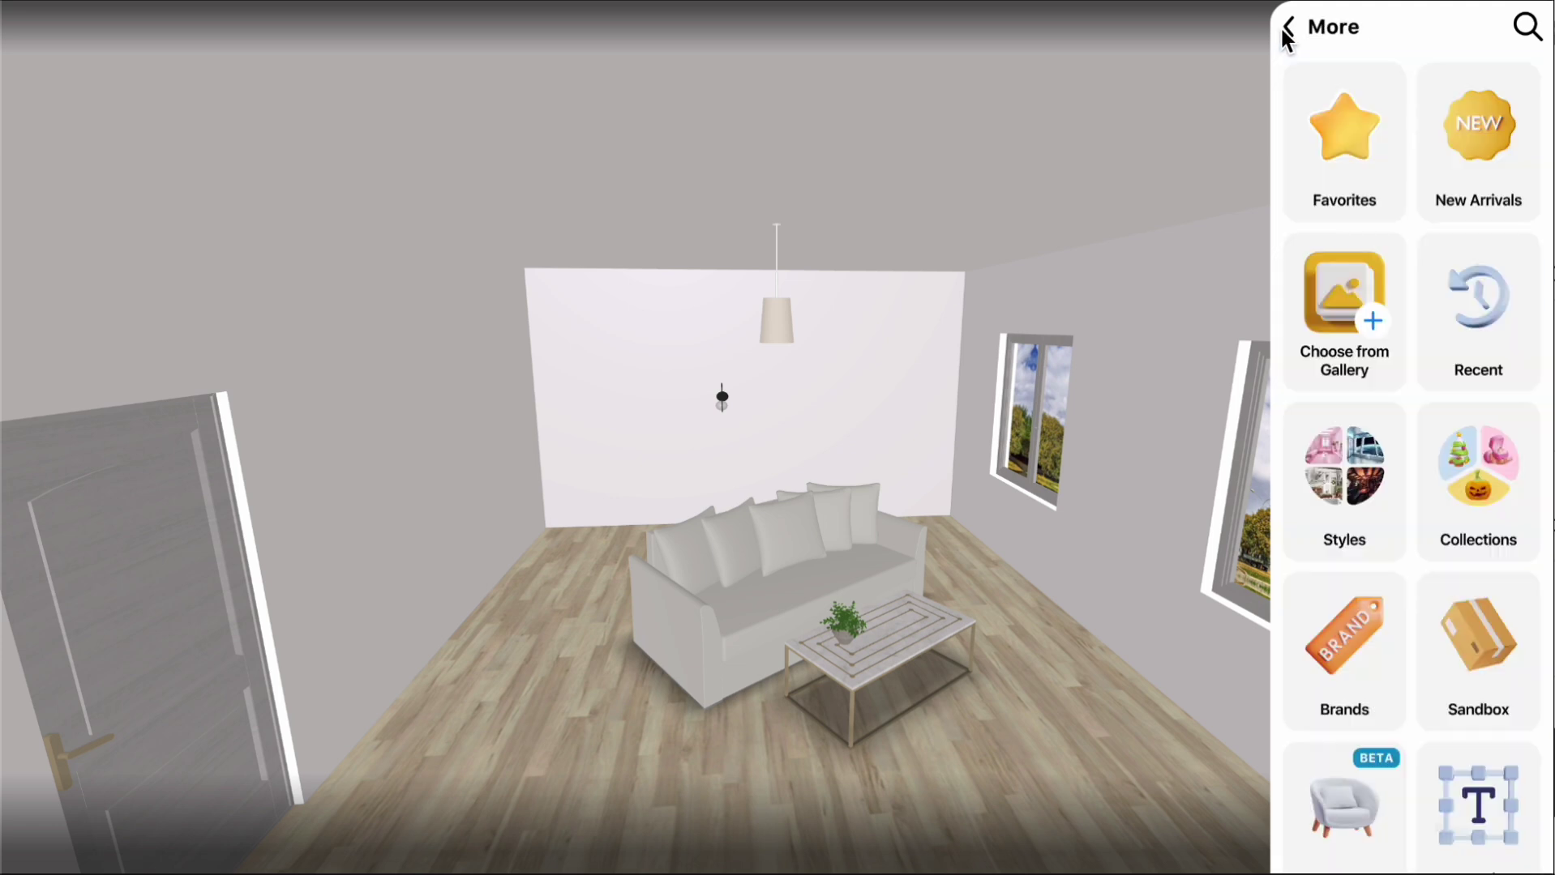
{"action": "left_click", "coordinate": [1439, 202]}
{"action": "left_click", "coordinate": [1355, 142]}
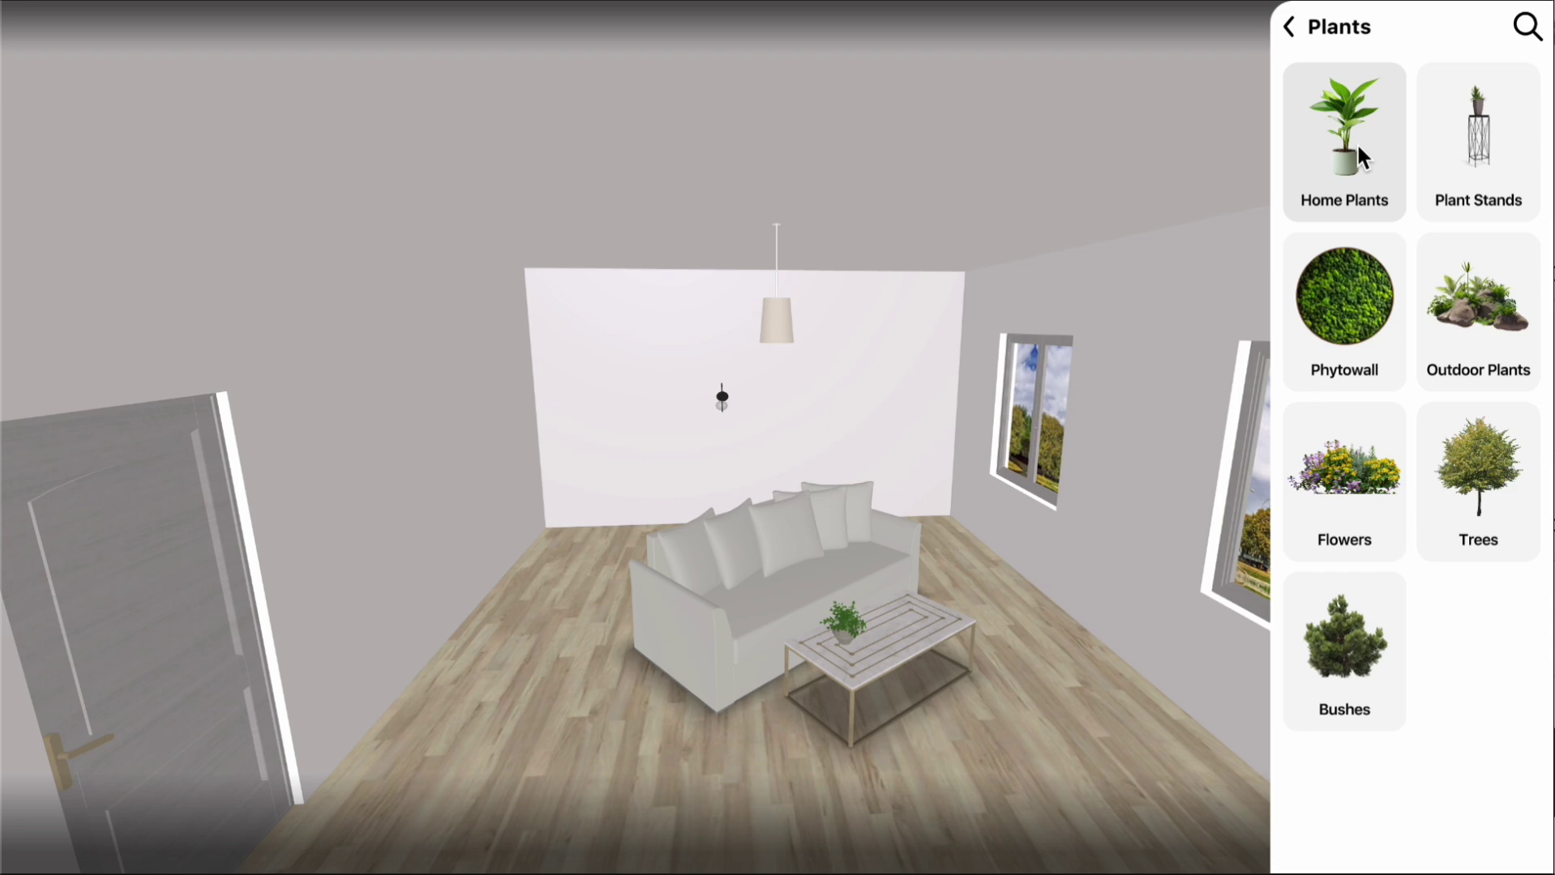
{"action": "left_click", "coordinate": [1355, 143]}
{"action": "left_click", "coordinate": [1448, 679]}
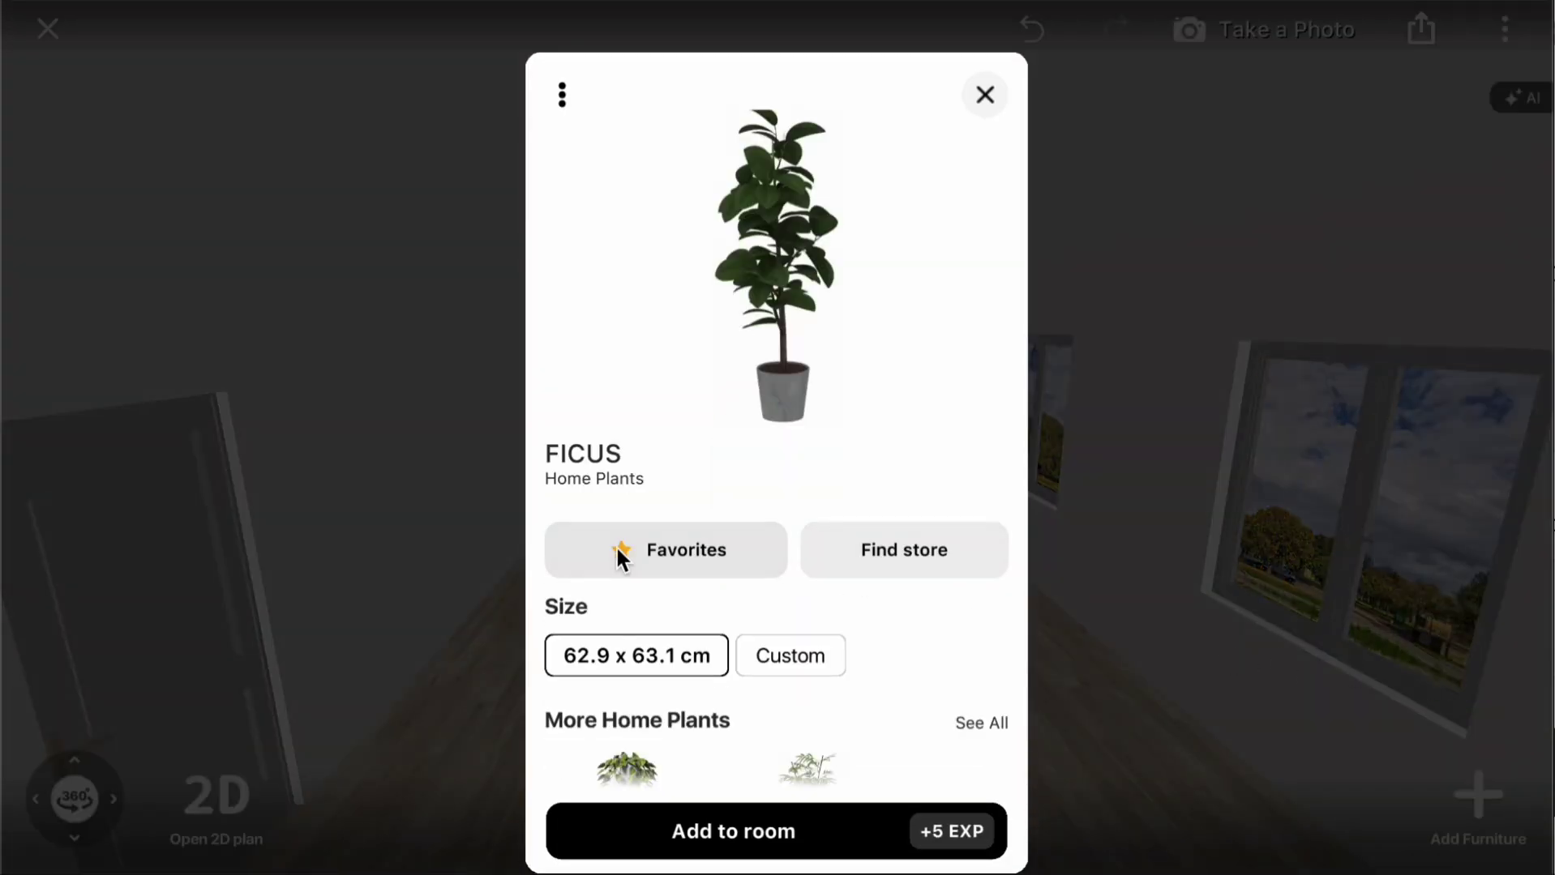
Step: Add the Ficus to favorites and close its details
{"action": "left_click", "coordinate": [985, 94]}
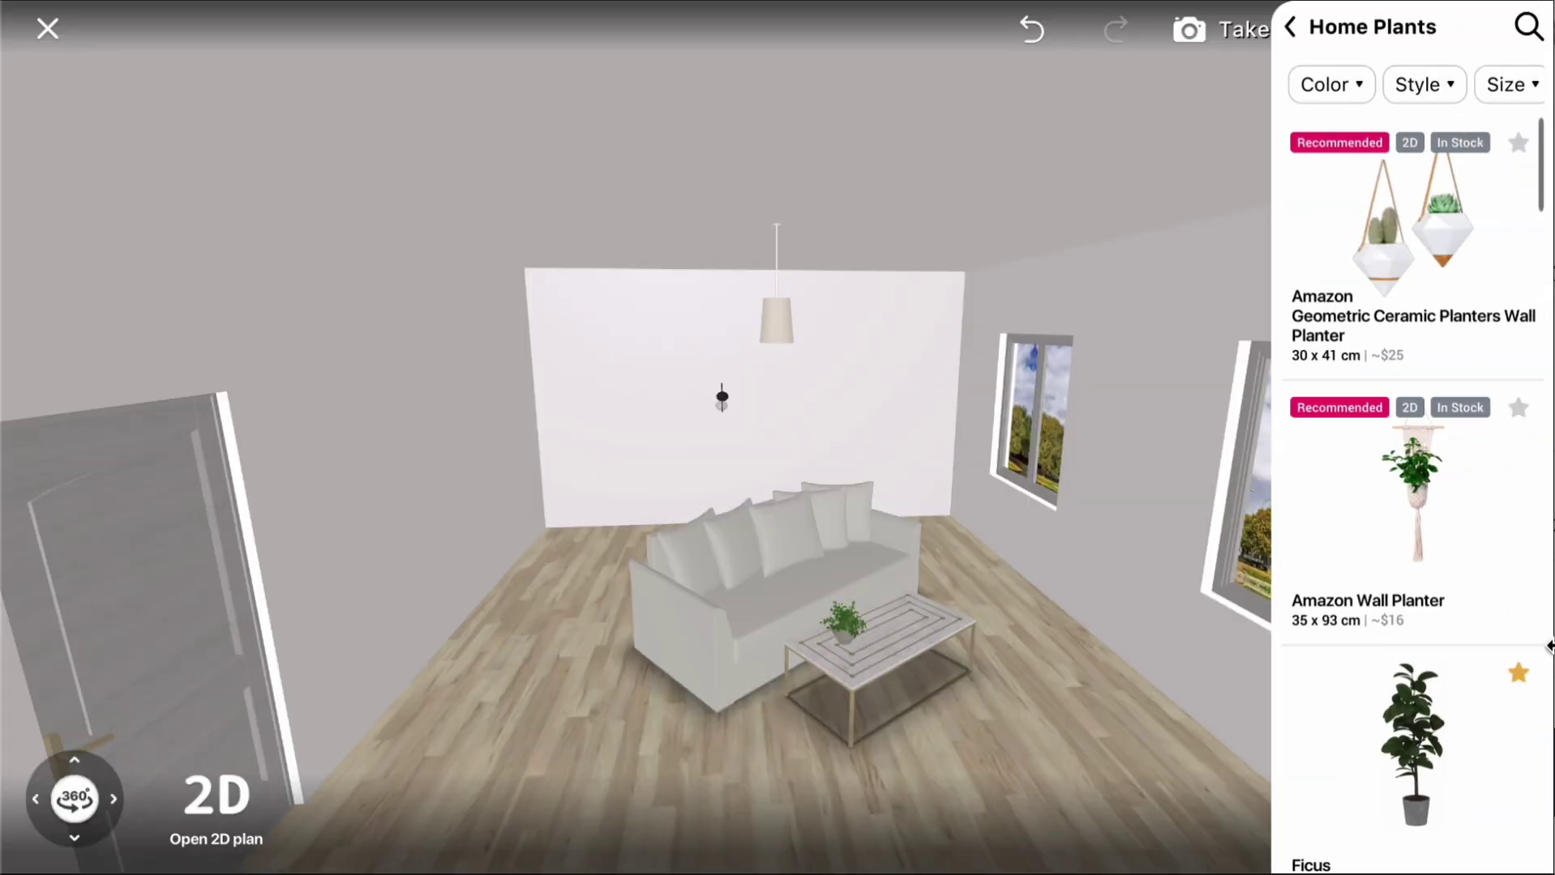
{"action": "left_click", "coordinate": [1515, 676]}
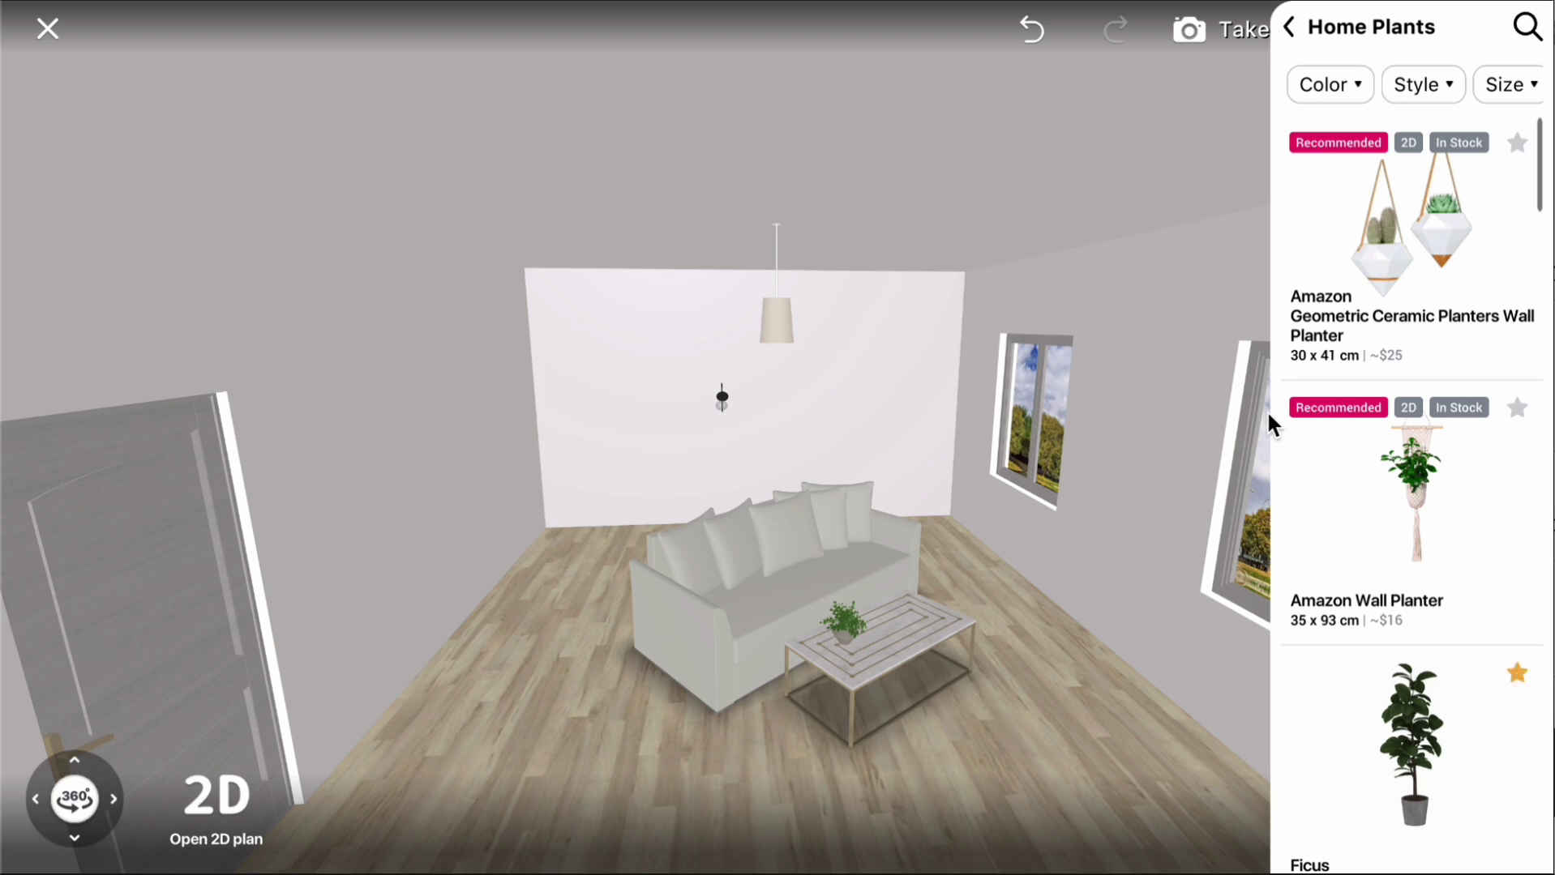
{"action": "left_click", "coordinate": [1292, 27]}
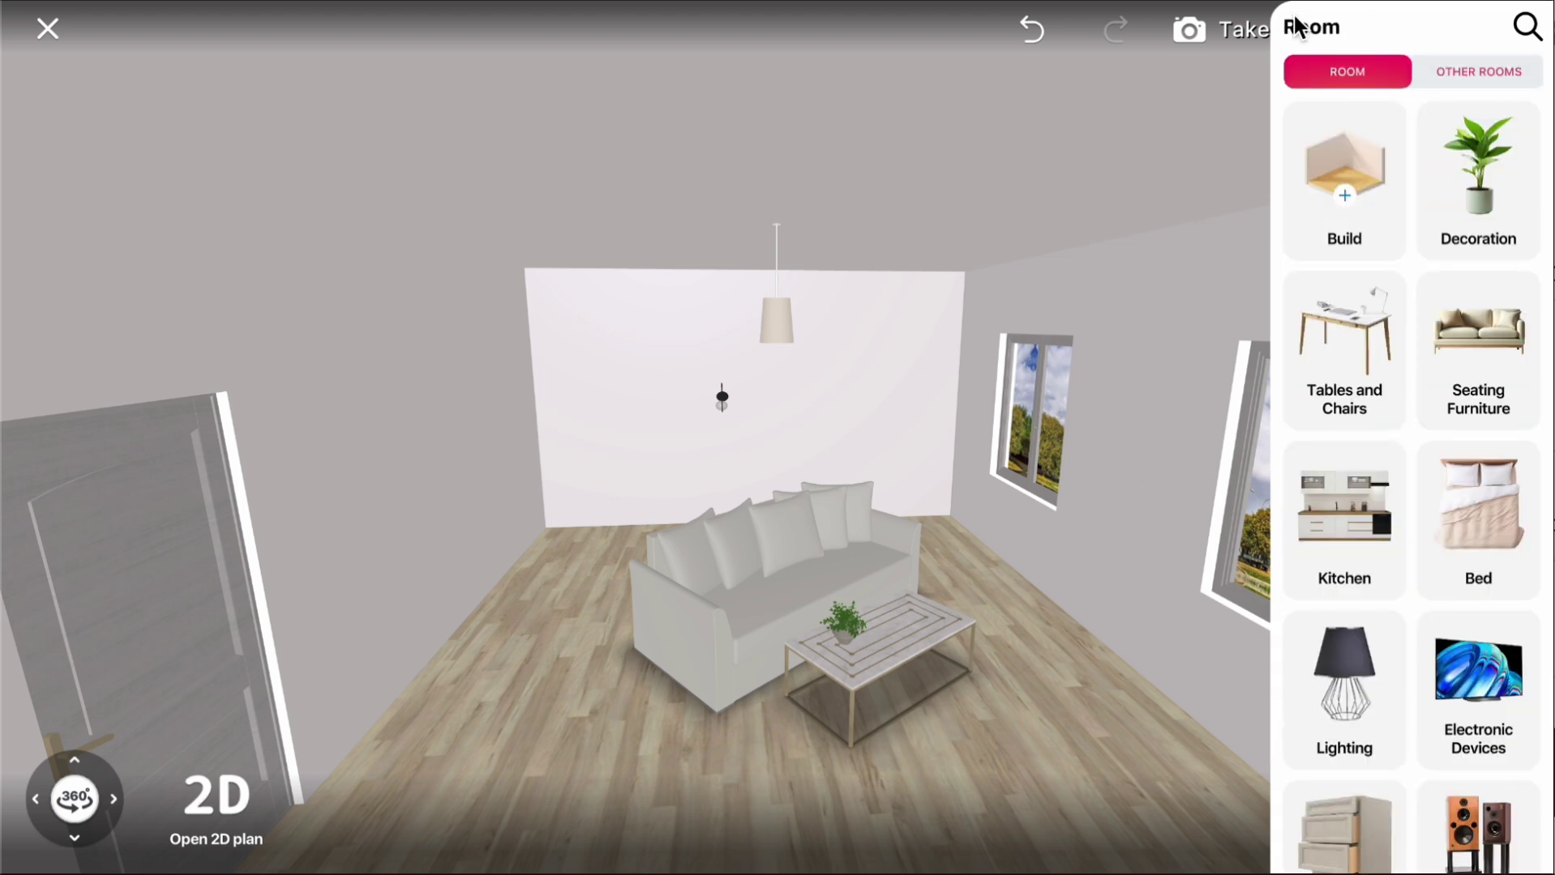
{"action": "scroll", "coordinate": [1335, 365], "scroll_direction": "down", "scroll_amount": 3}
Step: Check the Ficus in the More > Favorites list, then return to More sections
{"action": "left_click", "coordinate": [1391, 802]}
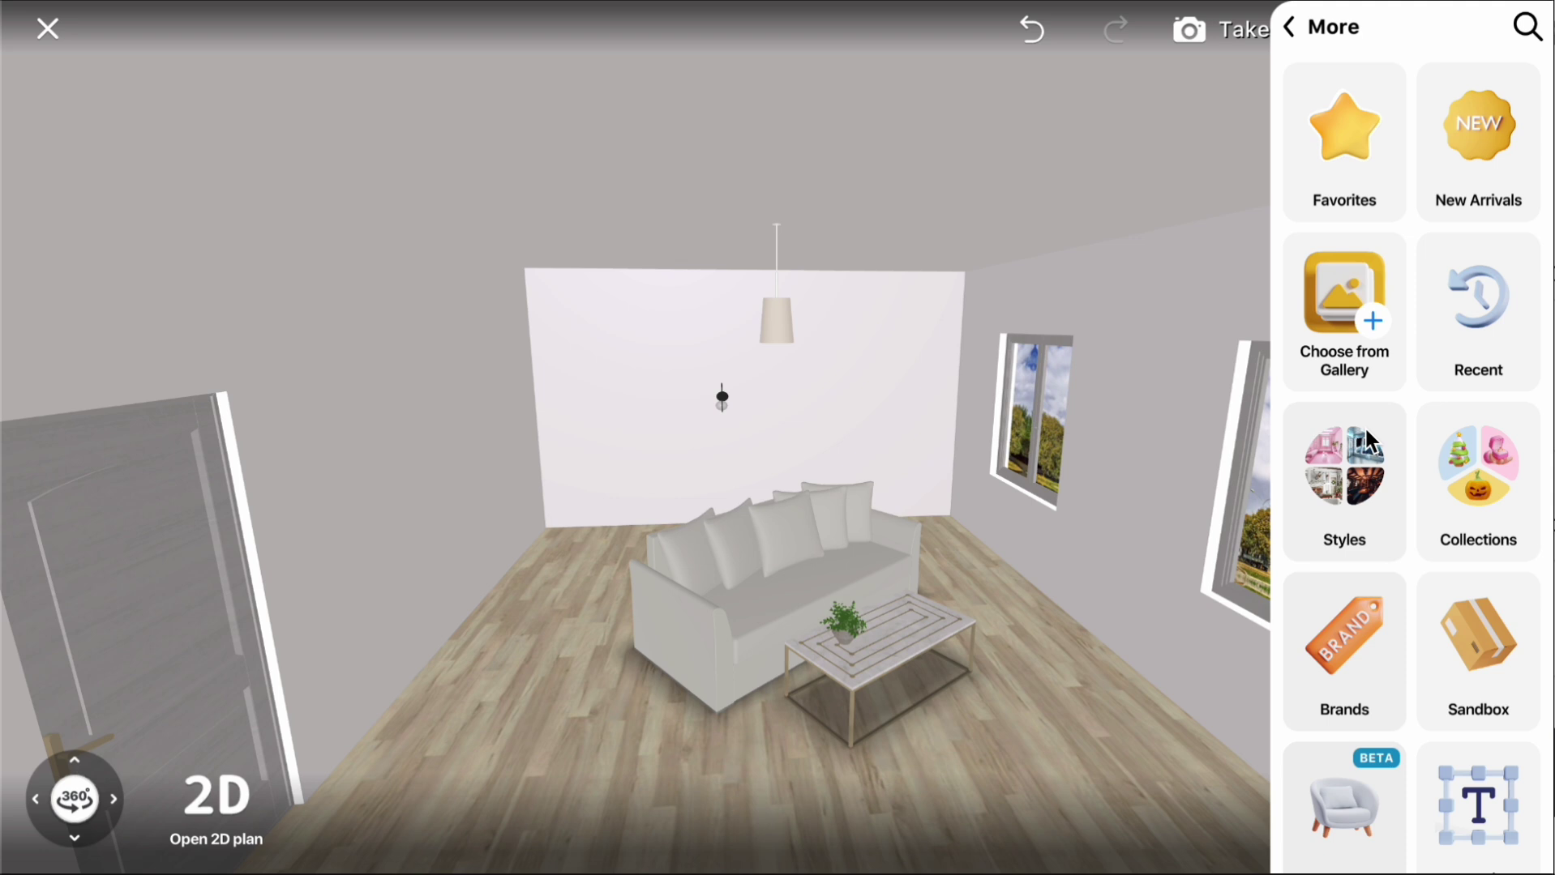
{"action": "left_click", "coordinate": [1326, 143]}
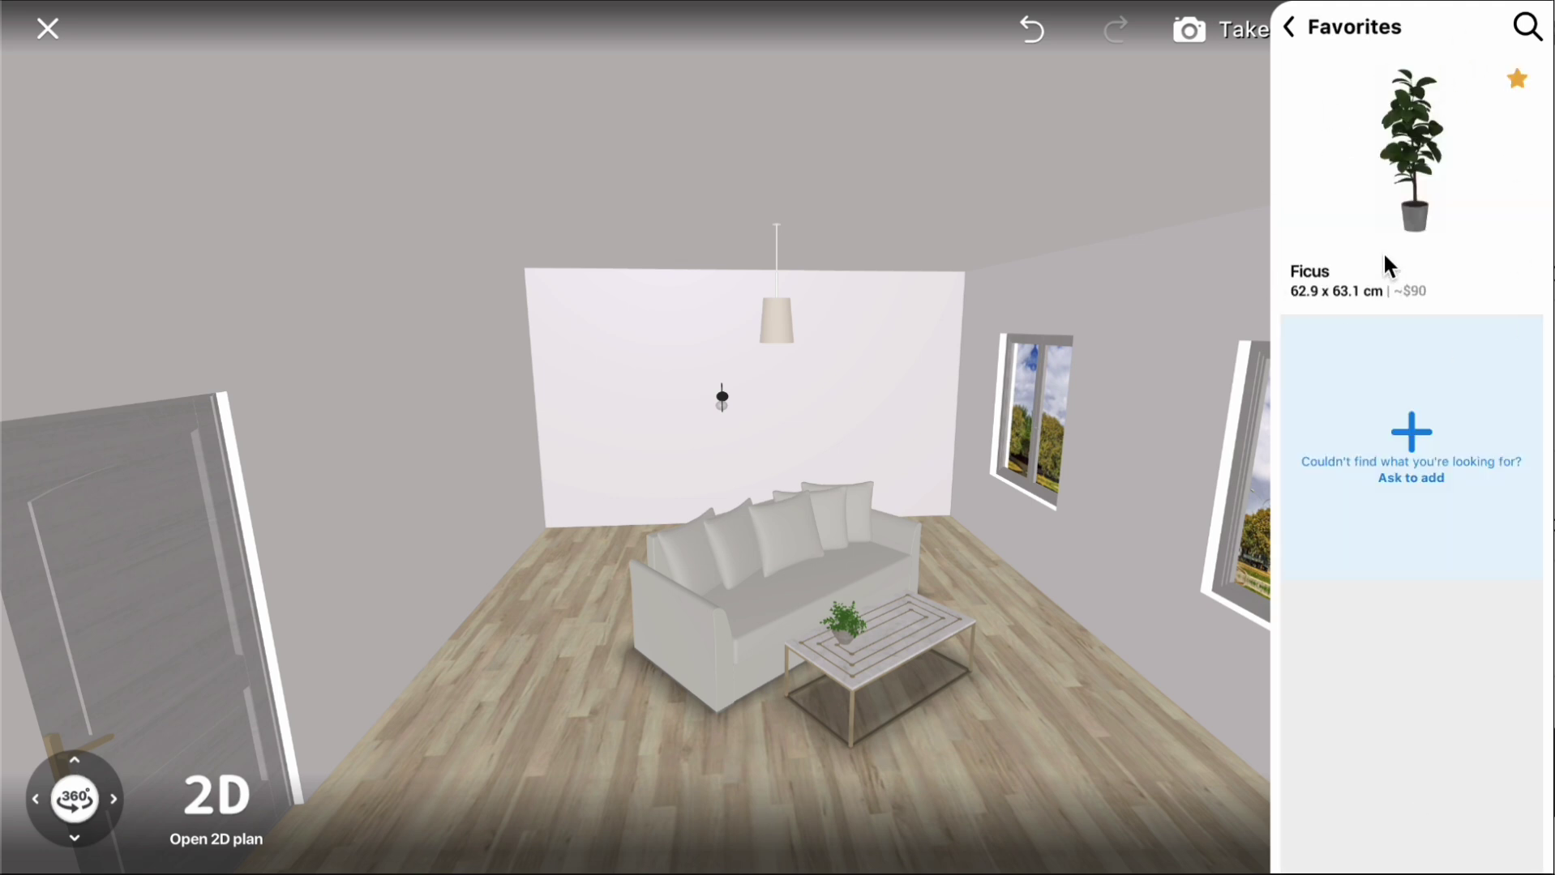
{"action": "left_click", "coordinate": [1289, 29]}
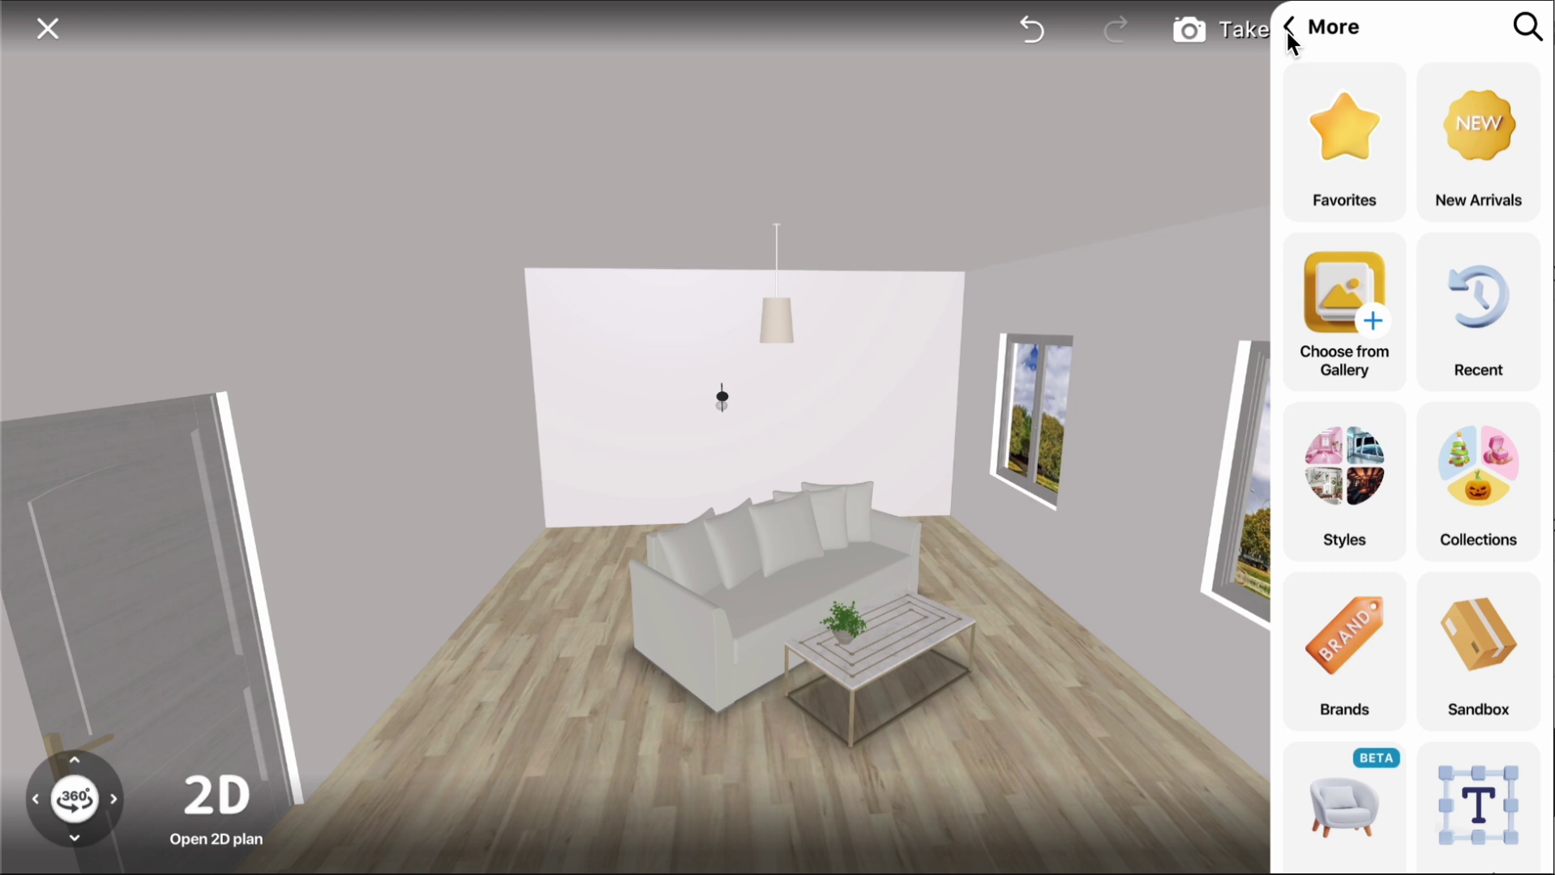
{"action": "left_click", "coordinate": [1485, 305]}
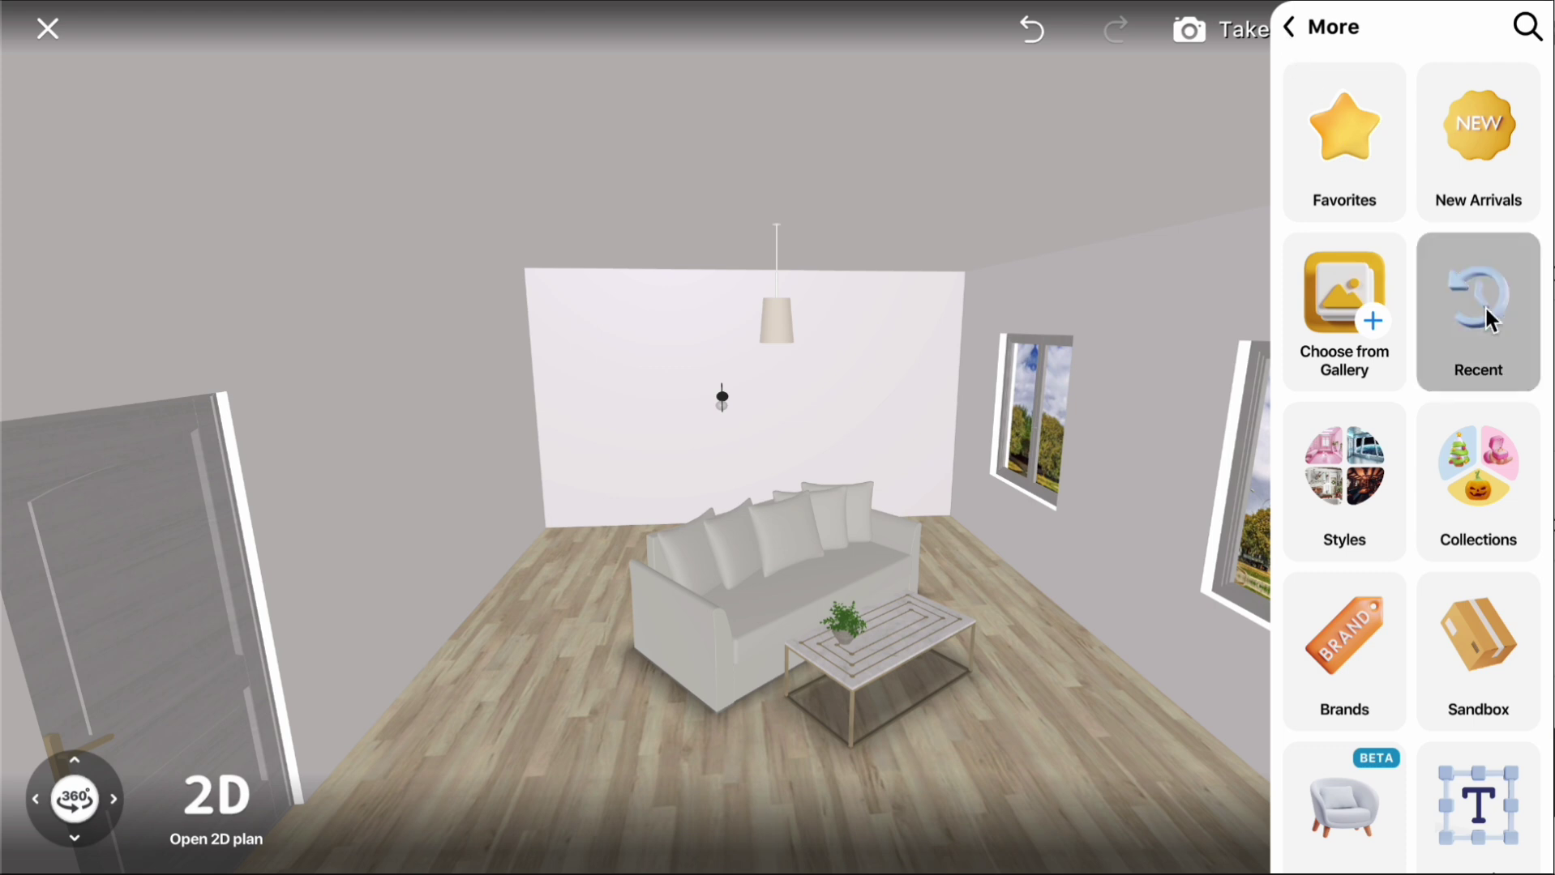
{"action": "scroll", "coordinate": [1484, 304], "scroll_direction": "down", "scroll_amount": 2}
{"action": "scroll", "coordinate": [1484, 305], "scroll_direction": "down", "scroll_amount": 1}
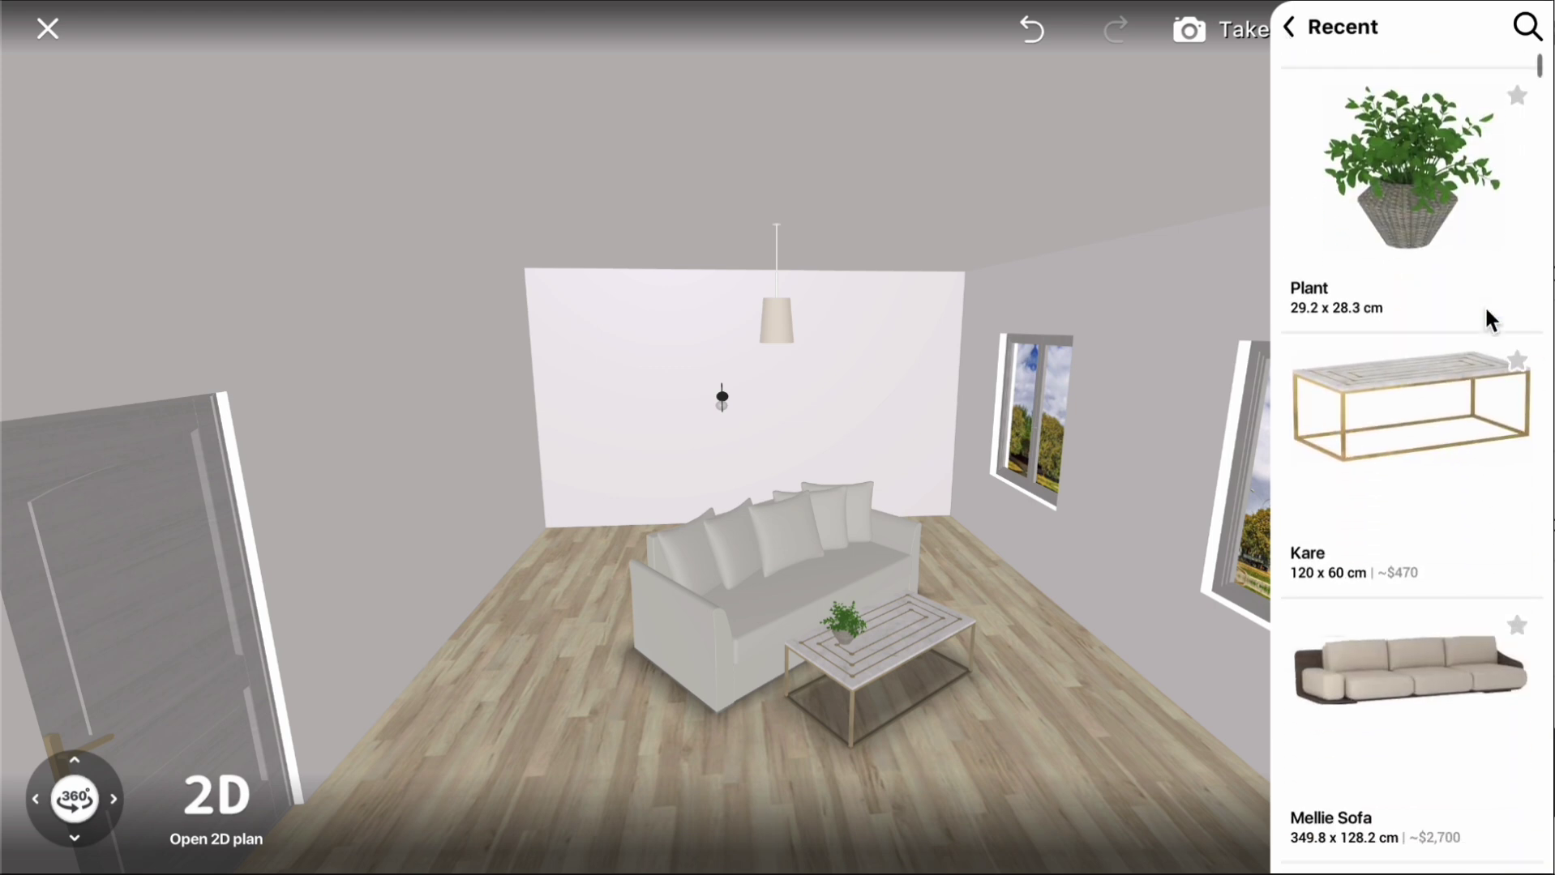
{"action": "scroll", "coordinate": [1485, 305], "scroll_direction": "down", "scroll_amount": 2}
{"action": "scroll", "coordinate": [1489, 320], "scroll_direction": "up", "scroll_amount": 2}
{"action": "left_click", "coordinate": [1292, 29]}
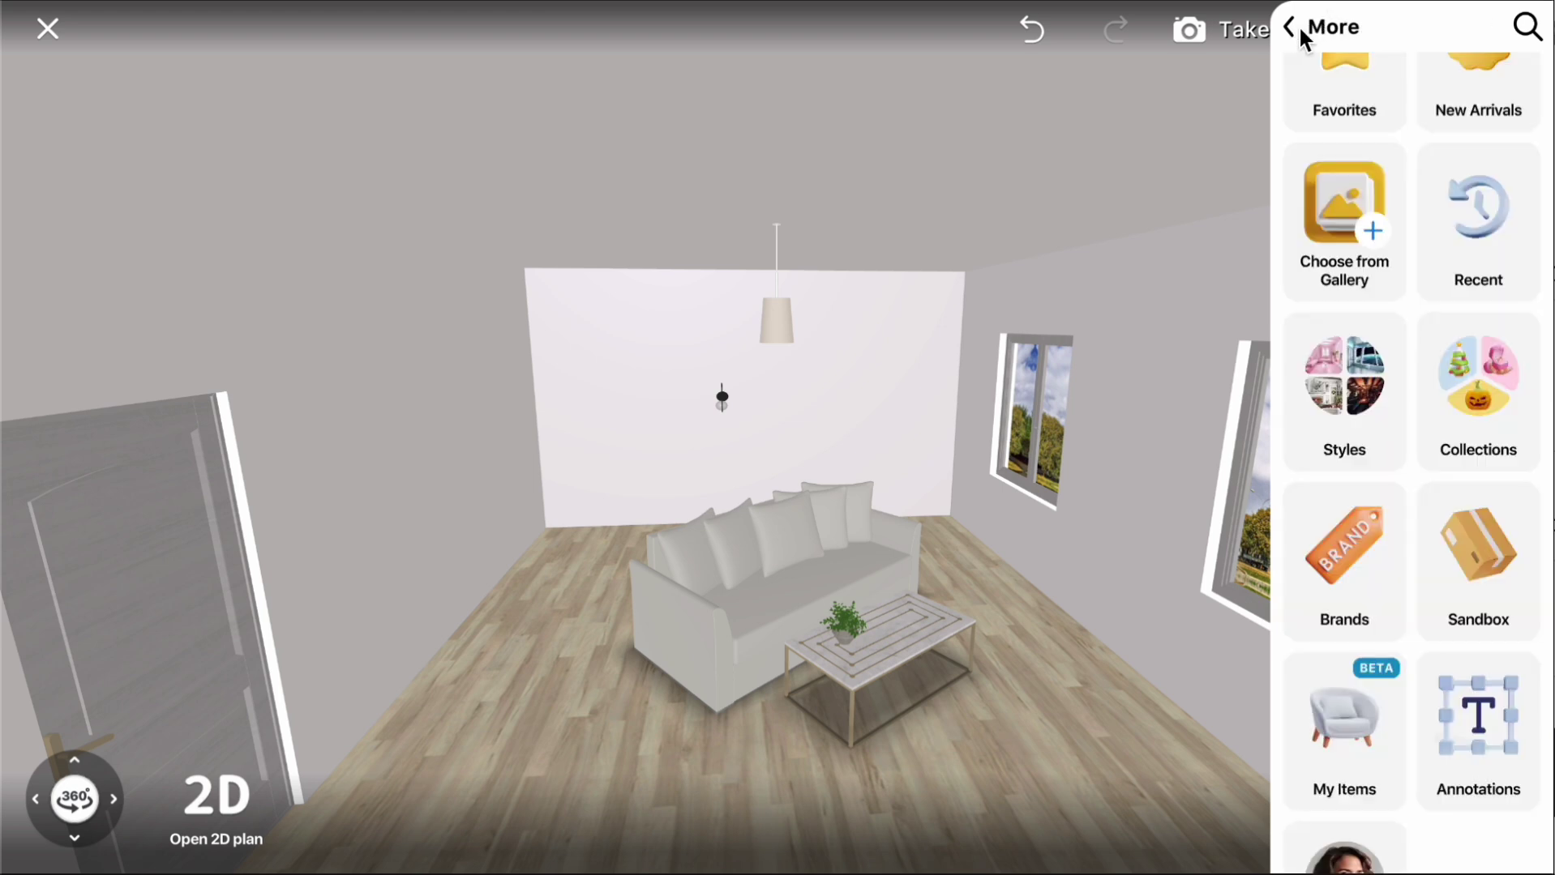
{"action": "left_click", "coordinate": [1372, 365]}
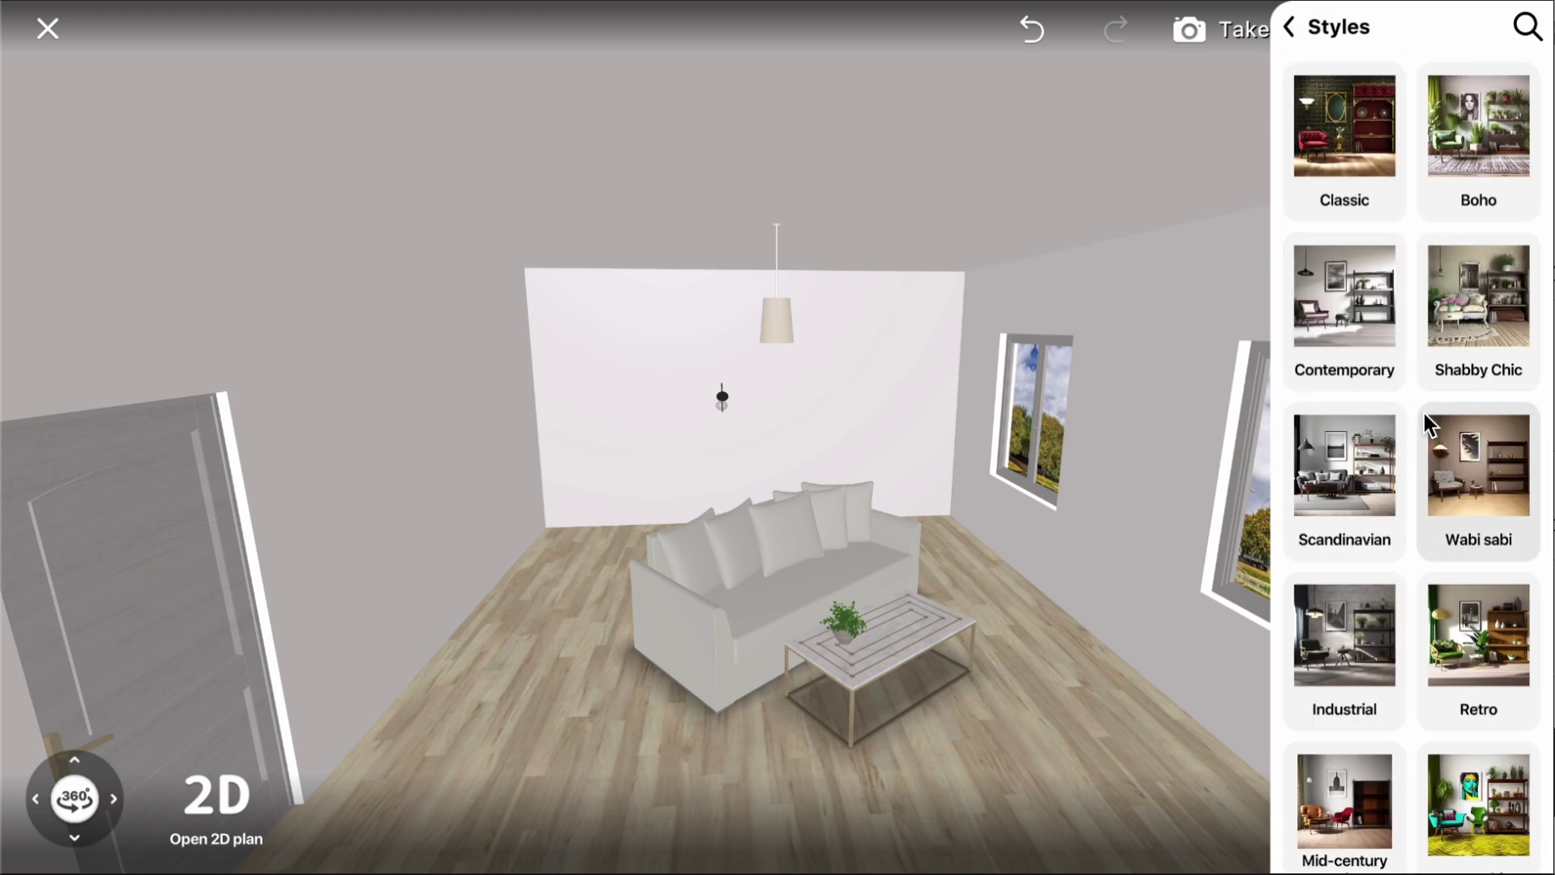
{"action": "left_click", "coordinate": [1376, 124]}
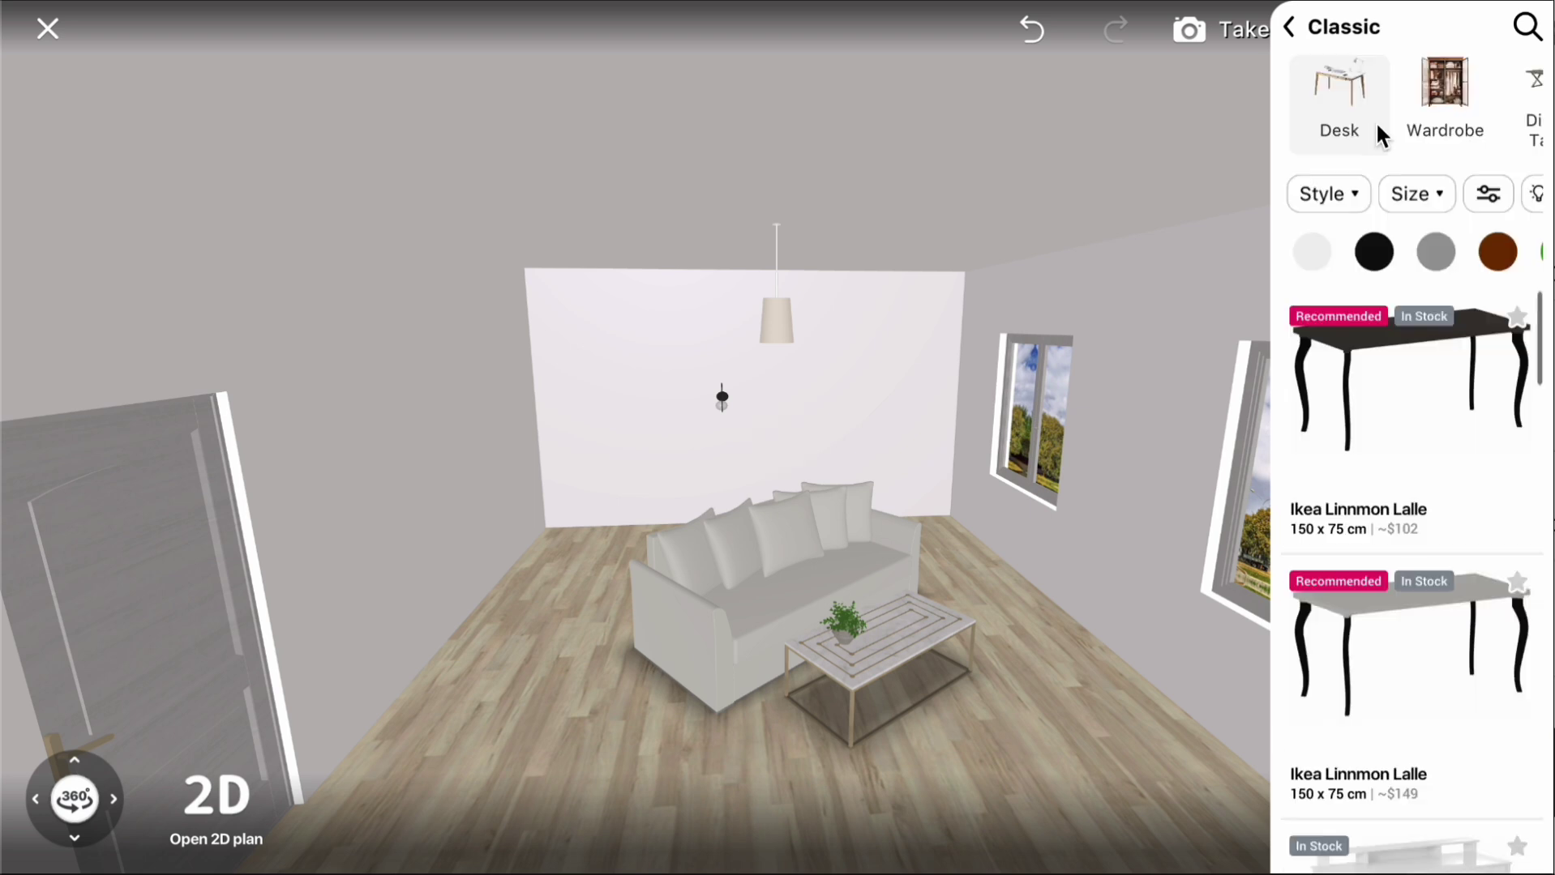
{"action": "scroll", "coordinate": [1443, 459], "scroll_direction": "down", "scroll_amount": 3}
{"action": "scroll", "coordinate": [1443, 460], "scroll_direction": "down", "scroll_amount": 2}
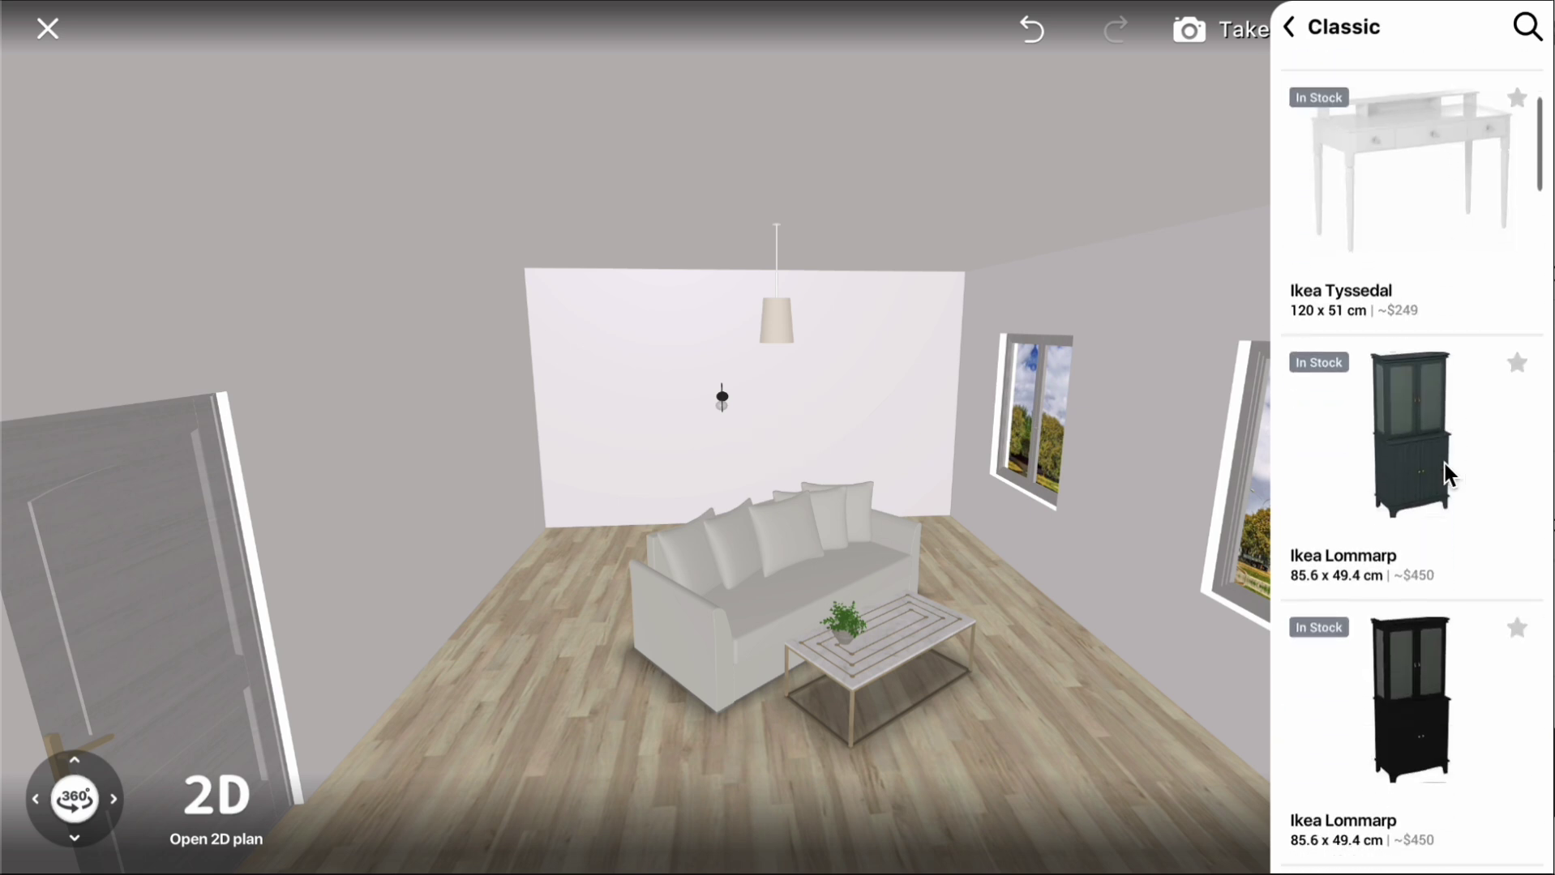
{"action": "scroll", "coordinate": [1444, 465], "scroll_direction": "down", "scroll_amount": 2}
{"action": "scroll", "coordinate": [1444, 464], "scroll_direction": "down", "scroll_amount": 2}
{"action": "scroll", "coordinate": [1444, 464], "scroll_direction": "down", "scroll_amount": 2}
{"action": "scroll", "coordinate": [1444, 465], "scroll_direction": "up", "scroll_amount": 5}
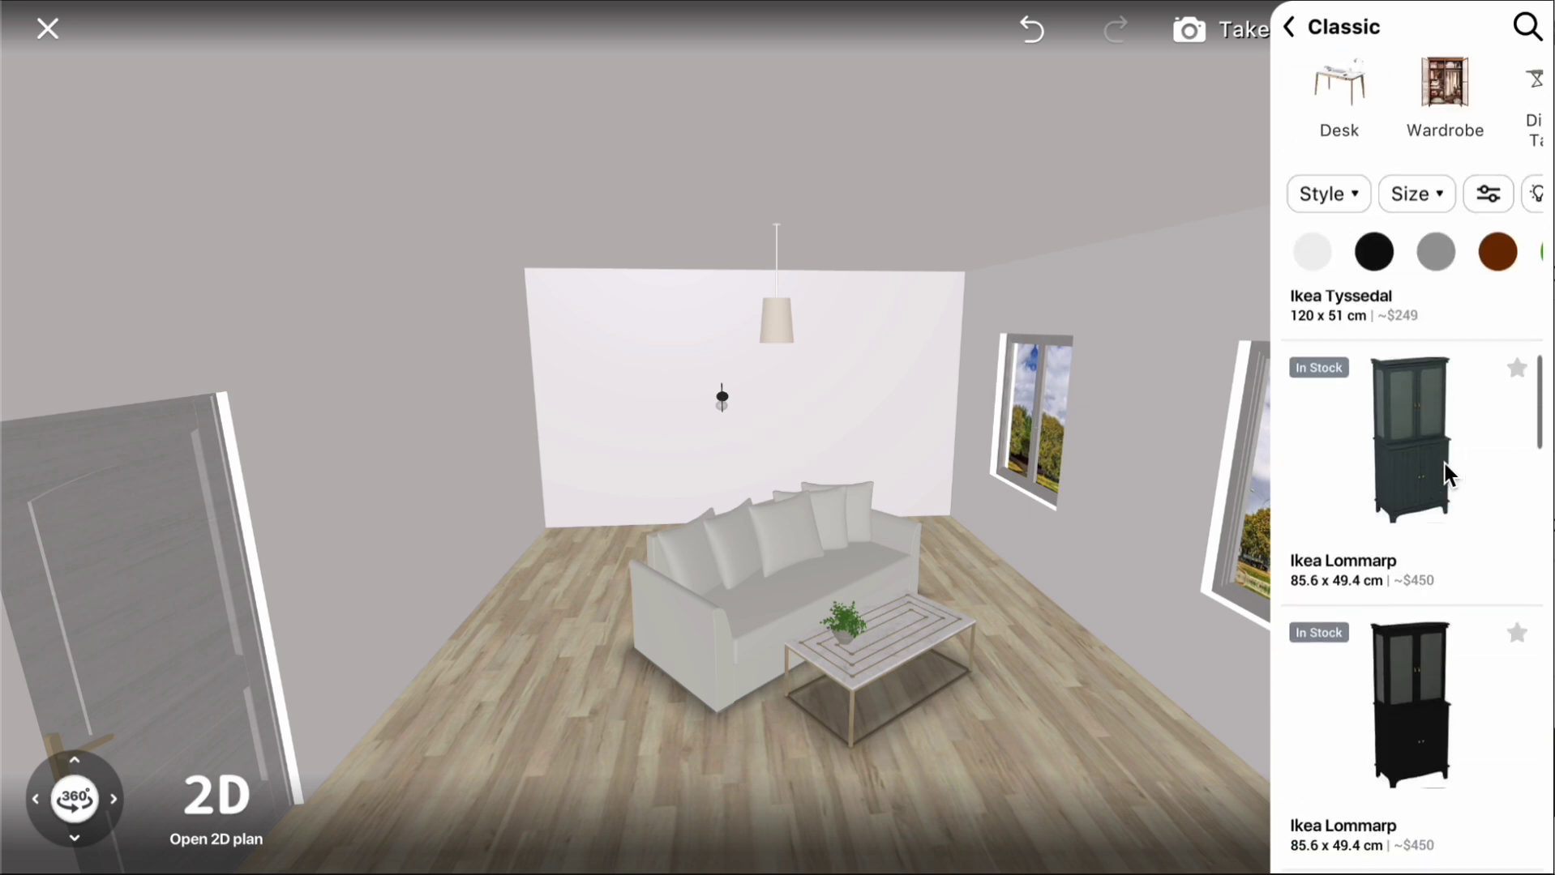
{"action": "scroll", "coordinate": [1472, 107], "scroll_direction": "right", "scroll_amount": 2}
{"action": "scroll", "coordinate": [1472, 107], "scroll_direction": "right", "scroll_amount": 2}
{"action": "scroll", "coordinate": [1472, 107], "scroll_direction": "right", "scroll_amount": 2}
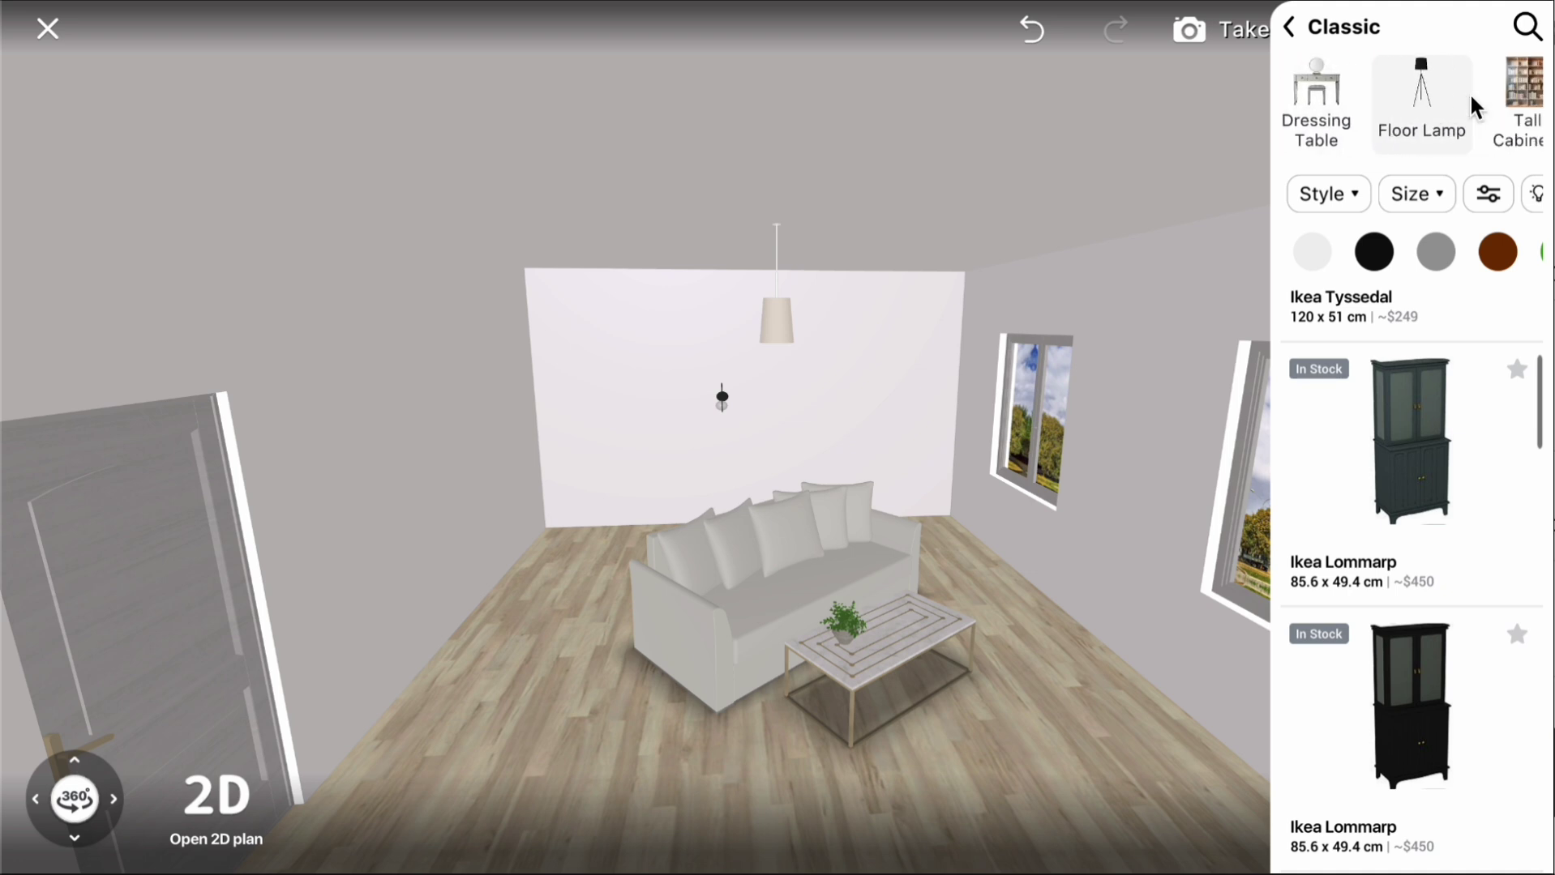
{"action": "scroll", "coordinate": [1472, 107], "scroll_direction": "right", "scroll_amount": 2}
{"action": "scroll", "coordinate": [1396, 107], "scroll_direction": "right", "scroll_amount": 2}
{"action": "scroll", "coordinate": [1378, 105], "scroll_direction": "right", "scroll_amount": 1}
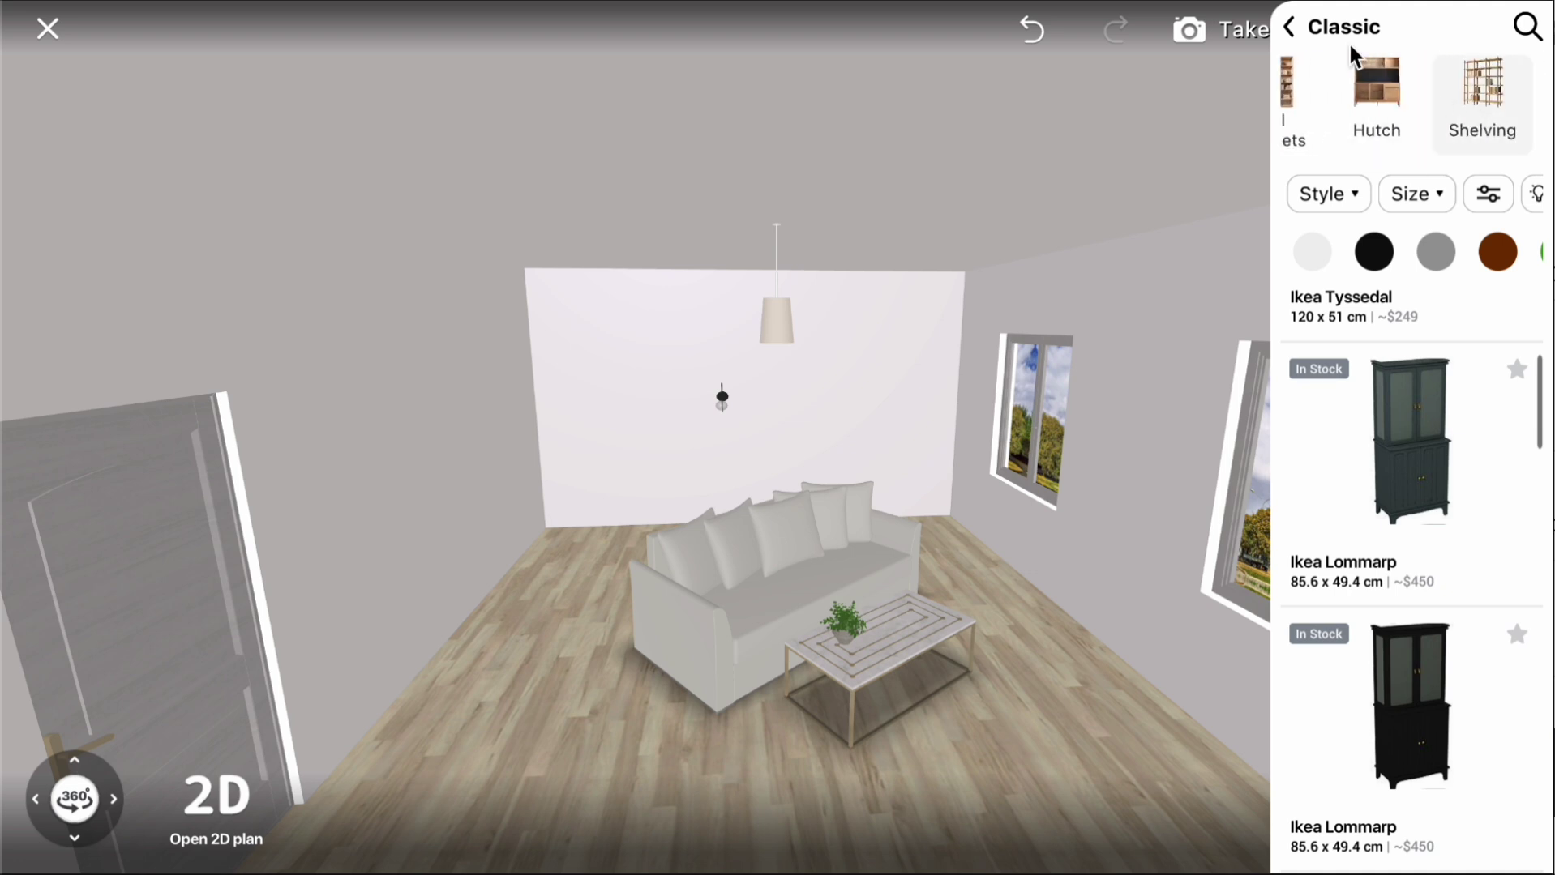
{"action": "left_click", "coordinate": [1284, 29]}
{"action": "scroll", "coordinate": [1425, 454], "scroll_direction": "down", "scroll_amount": 1}
{"action": "scroll", "coordinate": [1425, 458], "scroll_direction": "down", "scroll_amount": 2}
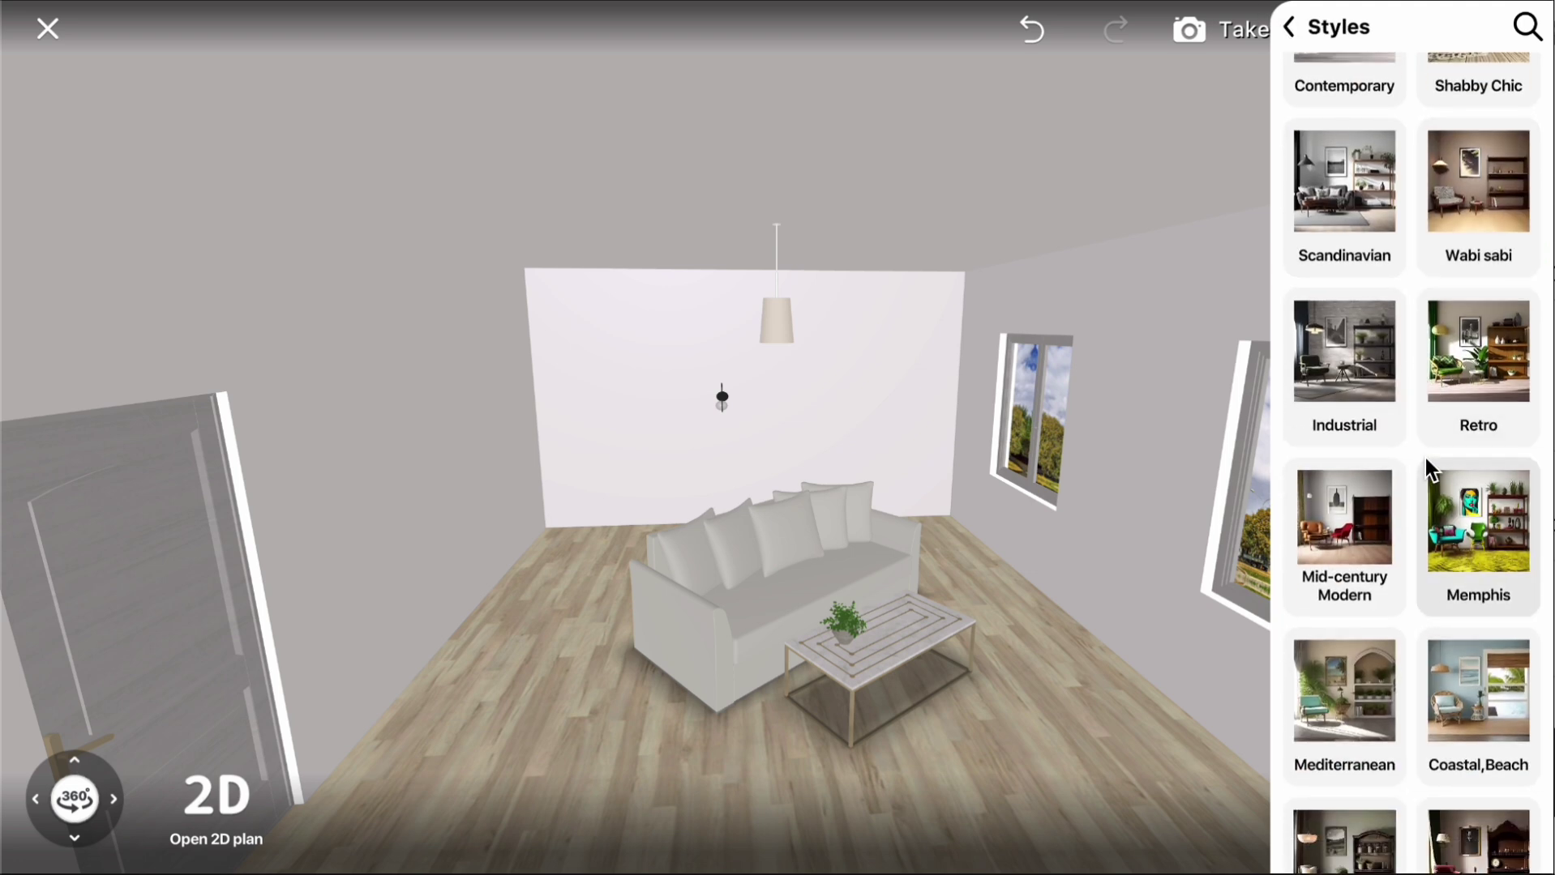
{"action": "scroll", "coordinate": [1425, 459], "scroll_direction": "down", "scroll_amount": 2}
{"action": "scroll", "coordinate": [1423, 455], "scroll_direction": "down", "scroll_amount": 2}
{"action": "scroll", "coordinate": [1425, 454], "scroll_direction": "down", "scroll_amount": 2}
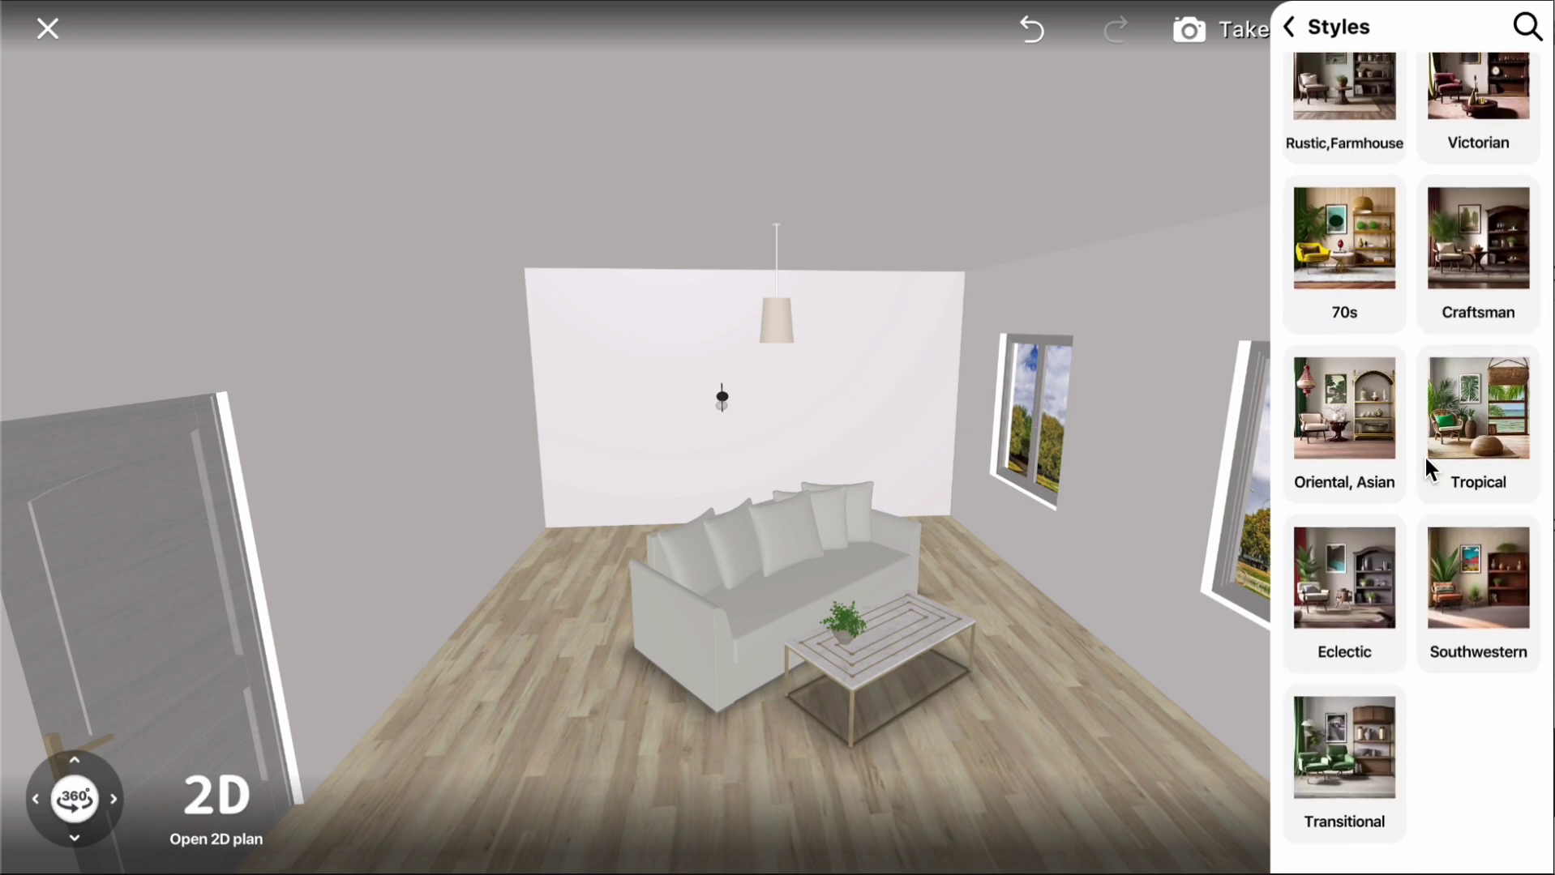
{"action": "left_click", "coordinate": [1306, 33]}
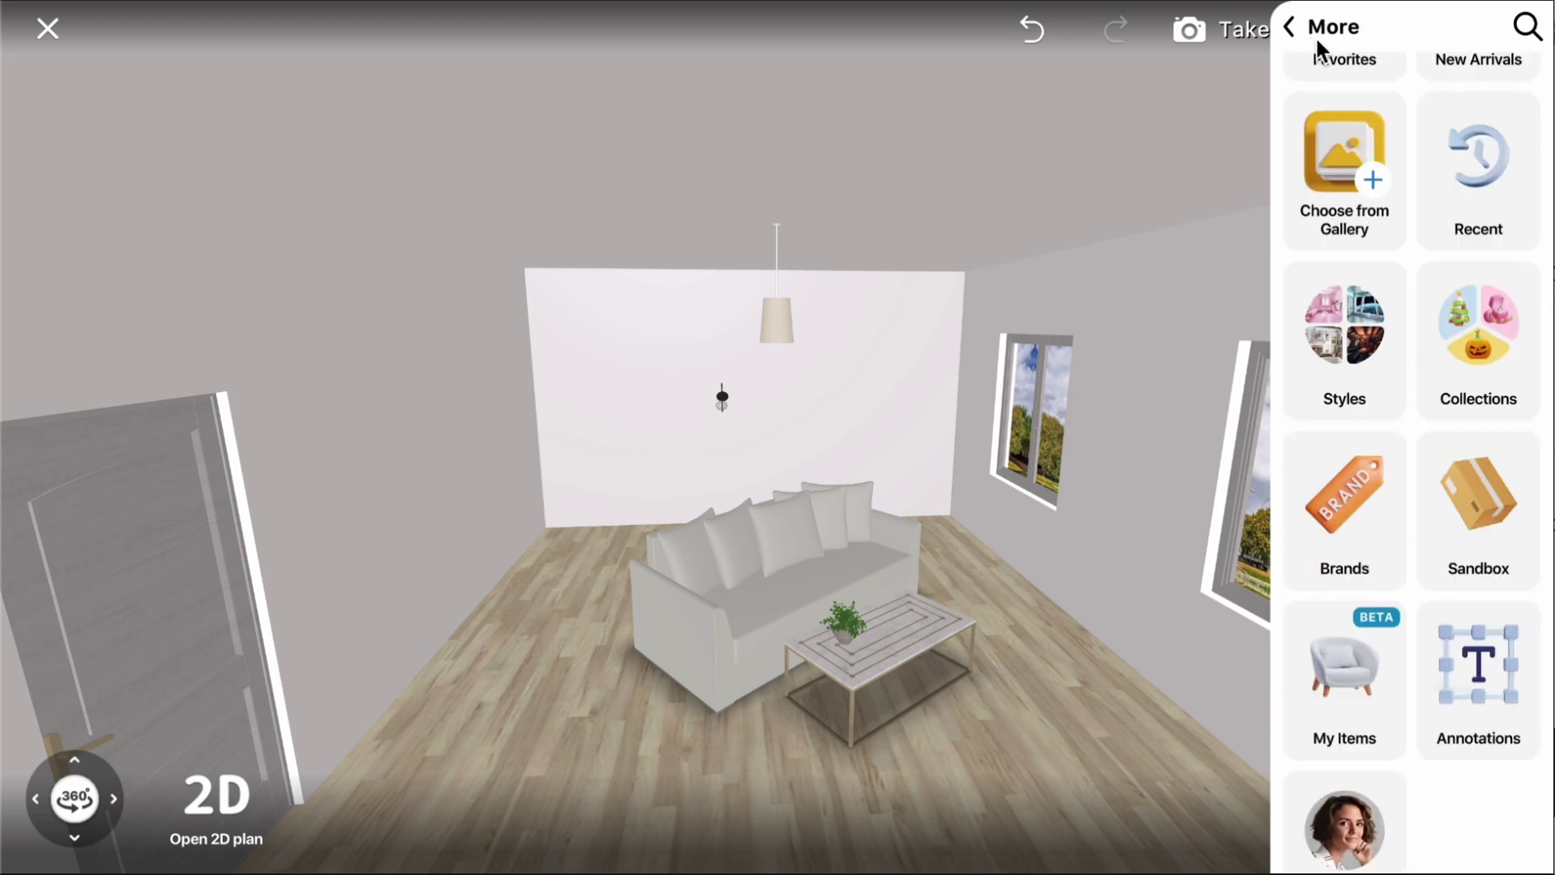
{"action": "left_click", "coordinate": [1520, 343]}
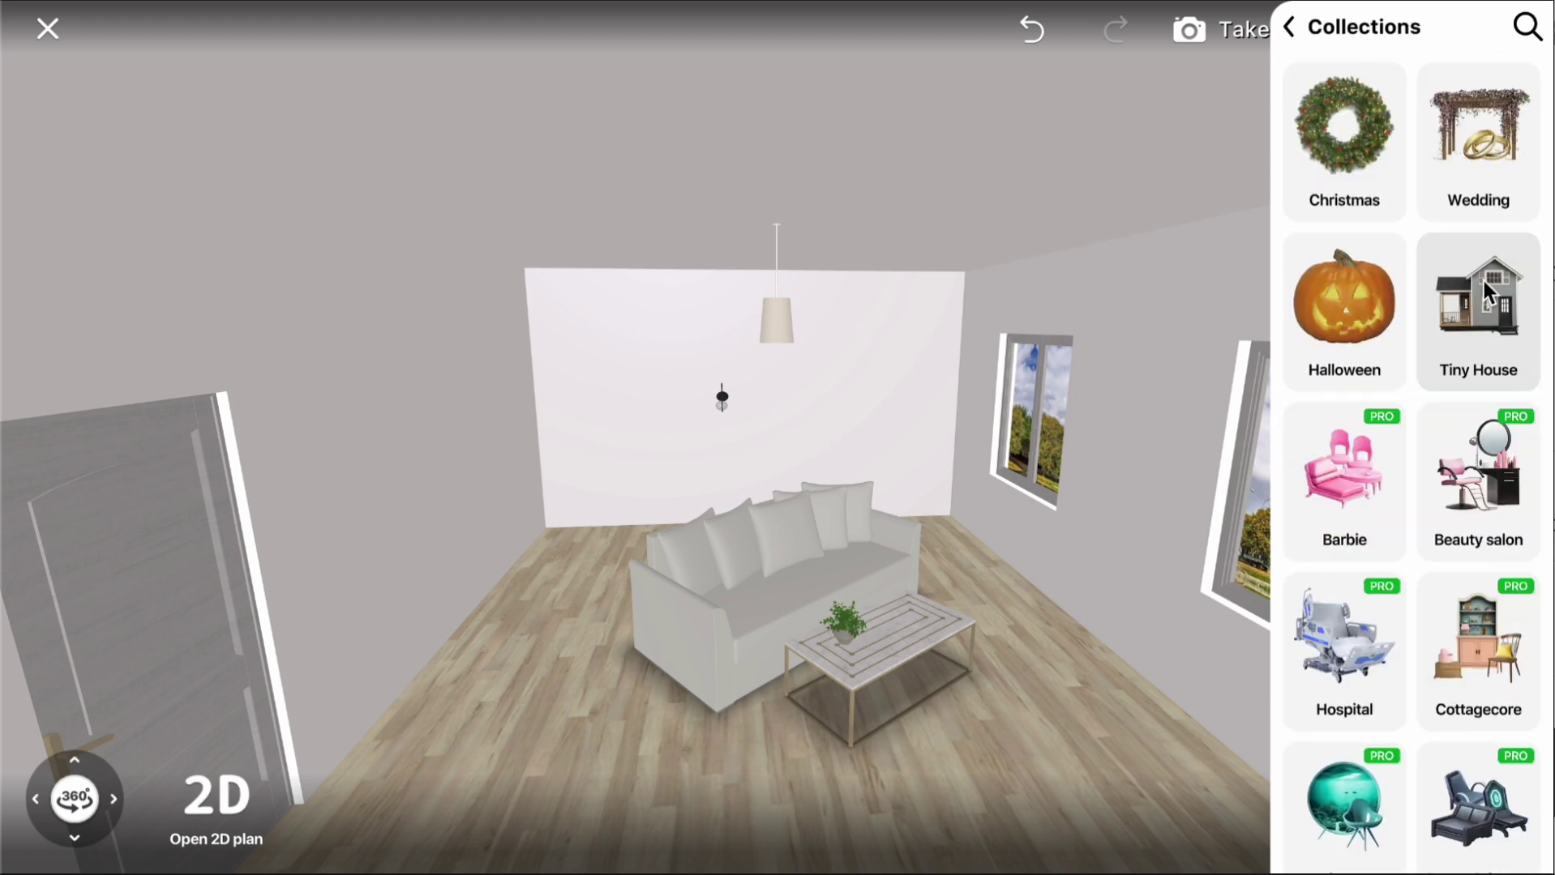
{"action": "left_click", "coordinate": [1355, 131]}
{"action": "scroll", "coordinate": [1457, 510], "scroll_direction": "down", "scroll_amount": 3}
{"action": "scroll", "coordinate": [1433, 554], "scroll_direction": "down", "scroll_amount": 3}
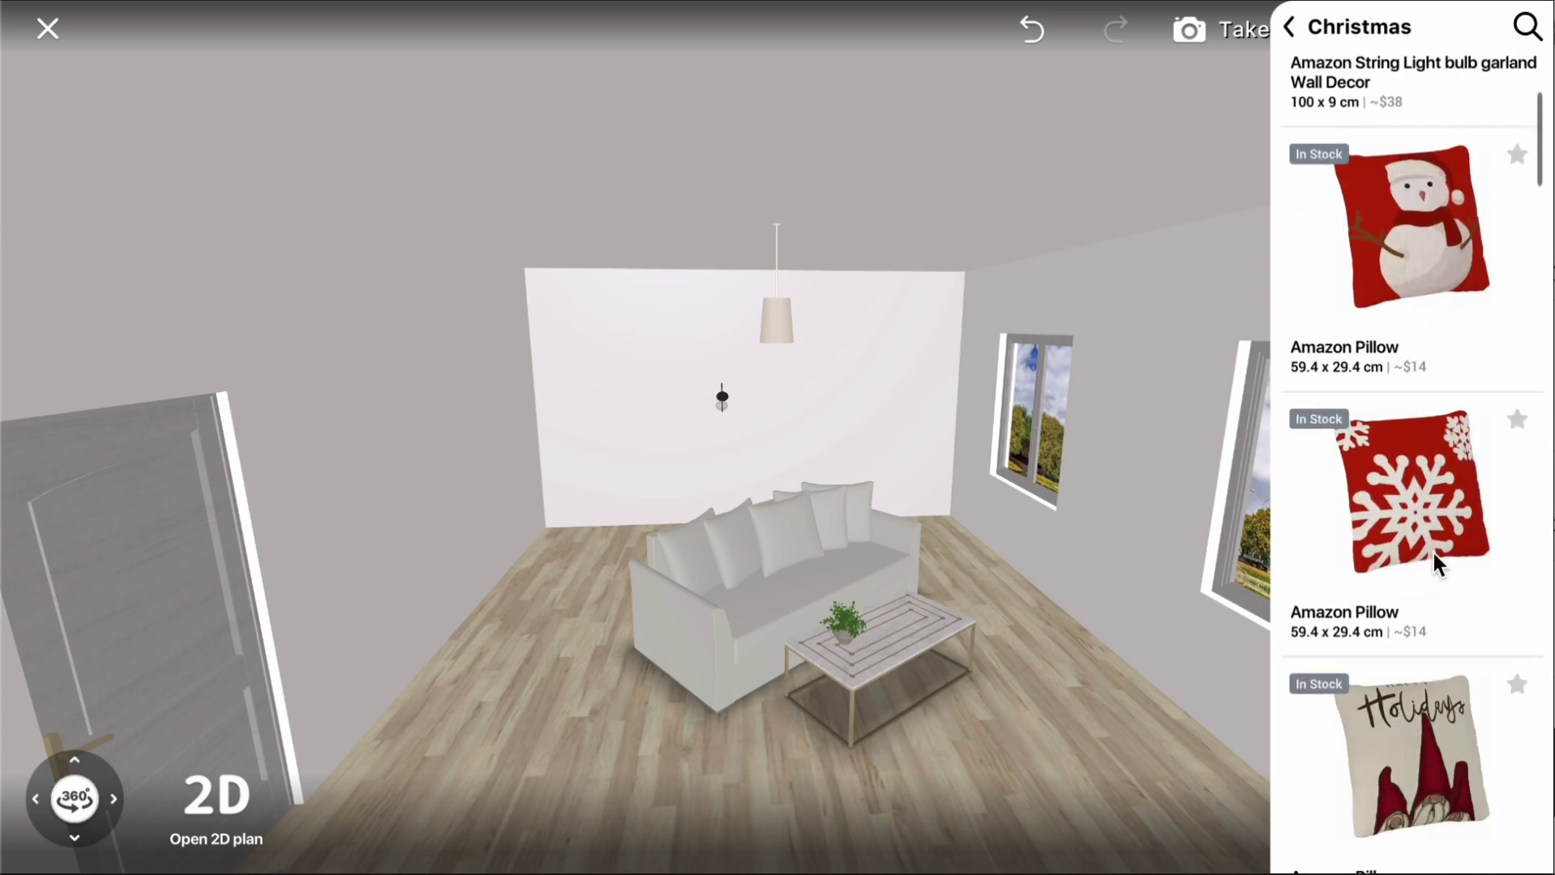
{"action": "scroll", "coordinate": [1433, 553], "scroll_direction": "down", "scroll_amount": 5}
{"action": "scroll", "coordinate": [1433, 554], "scroll_direction": "down", "scroll_amount": 3}
{"action": "scroll", "coordinate": [1432, 549], "scroll_direction": "down", "scroll_amount": 3}
{"action": "scroll", "coordinate": [1432, 549], "scroll_direction": "down", "scroll_amount": 3}
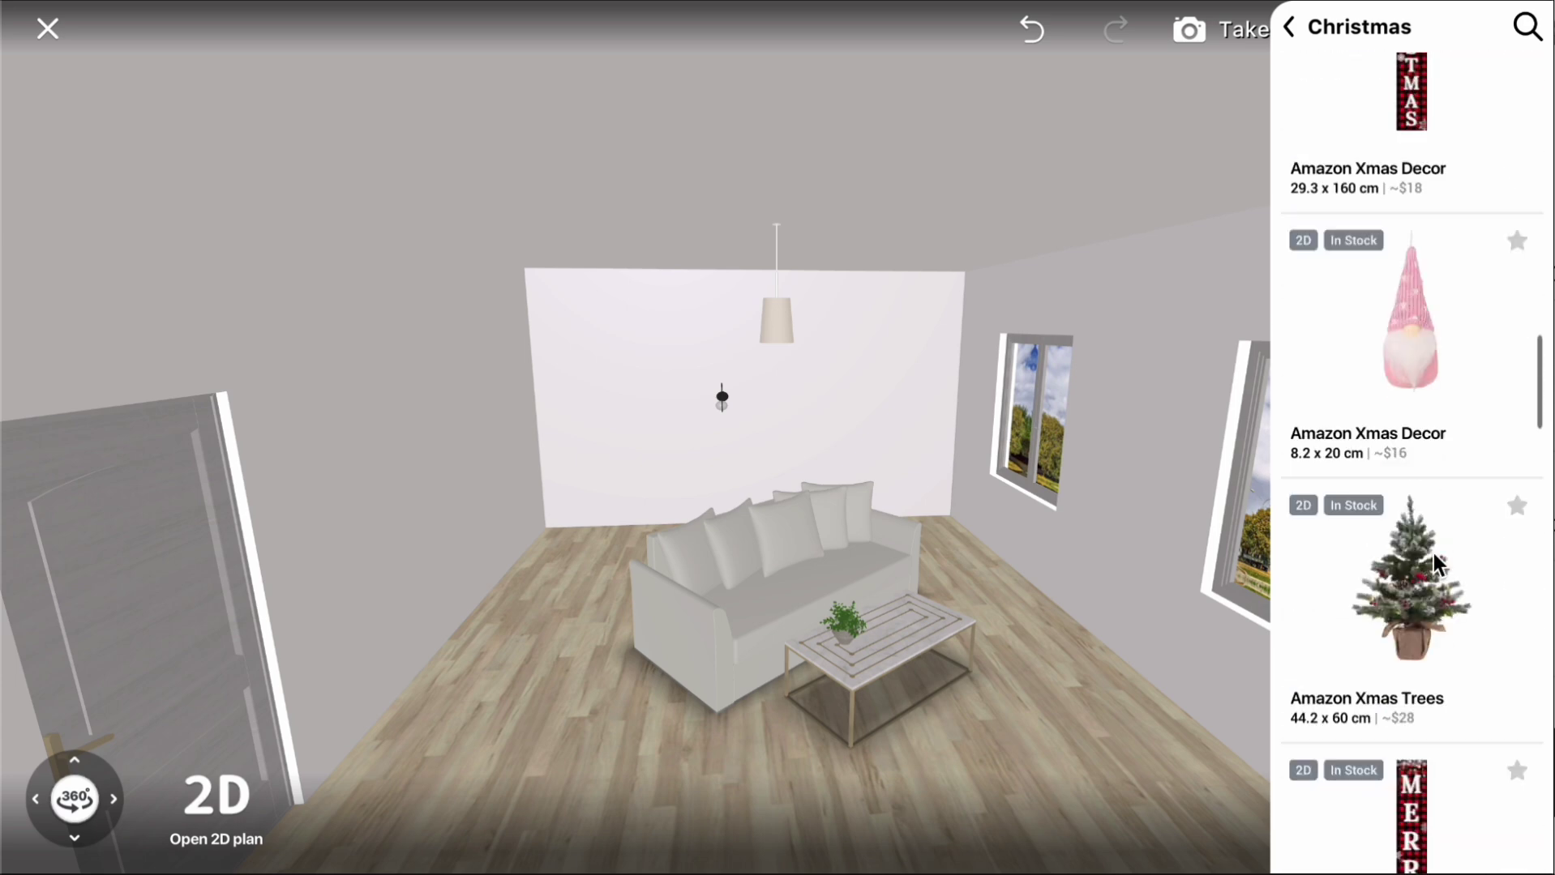
{"action": "scroll", "coordinate": [1433, 554], "scroll_direction": "down", "scroll_amount": 3}
{"action": "scroll", "coordinate": [1433, 555], "scroll_direction": "down", "scroll_amount": 3}
{"action": "scroll", "coordinate": [1432, 550], "scroll_direction": "down", "scroll_amount": 3}
{"action": "scroll", "coordinate": [1432, 549], "scroll_direction": "down", "scroll_amount": 3}
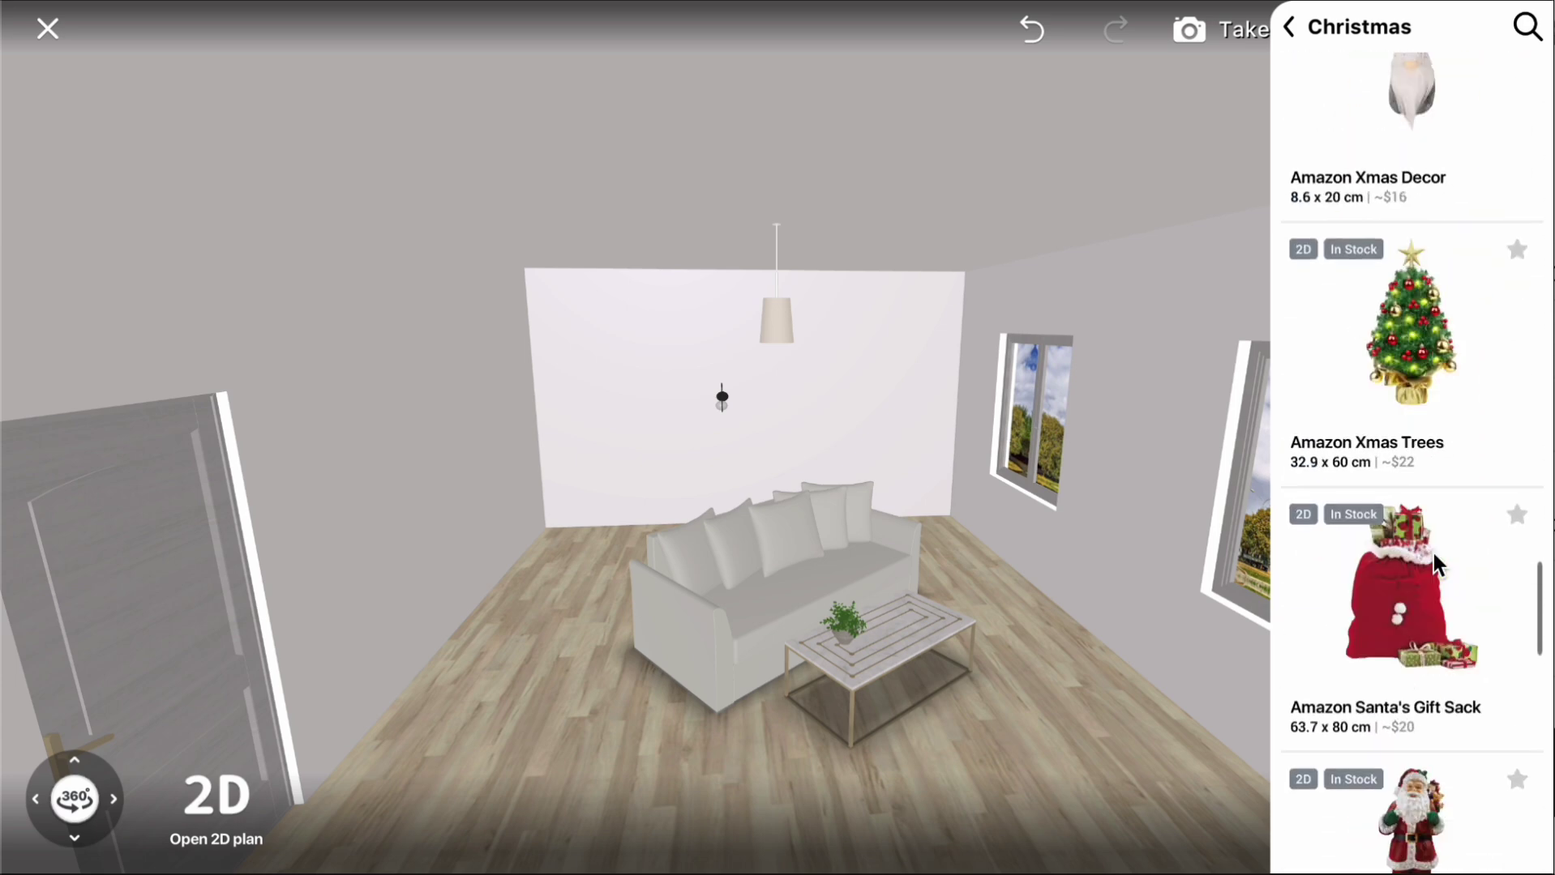
{"action": "scroll", "coordinate": [1433, 555], "scroll_direction": "down", "scroll_amount": 3}
{"action": "scroll", "coordinate": [1432, 549], "scroll_direction": "down", "scroll_amount": 2}
{"action": "scroll", "coordinate": [1433, 555], "scroll_direction": "down", "scroll_amount": 3}
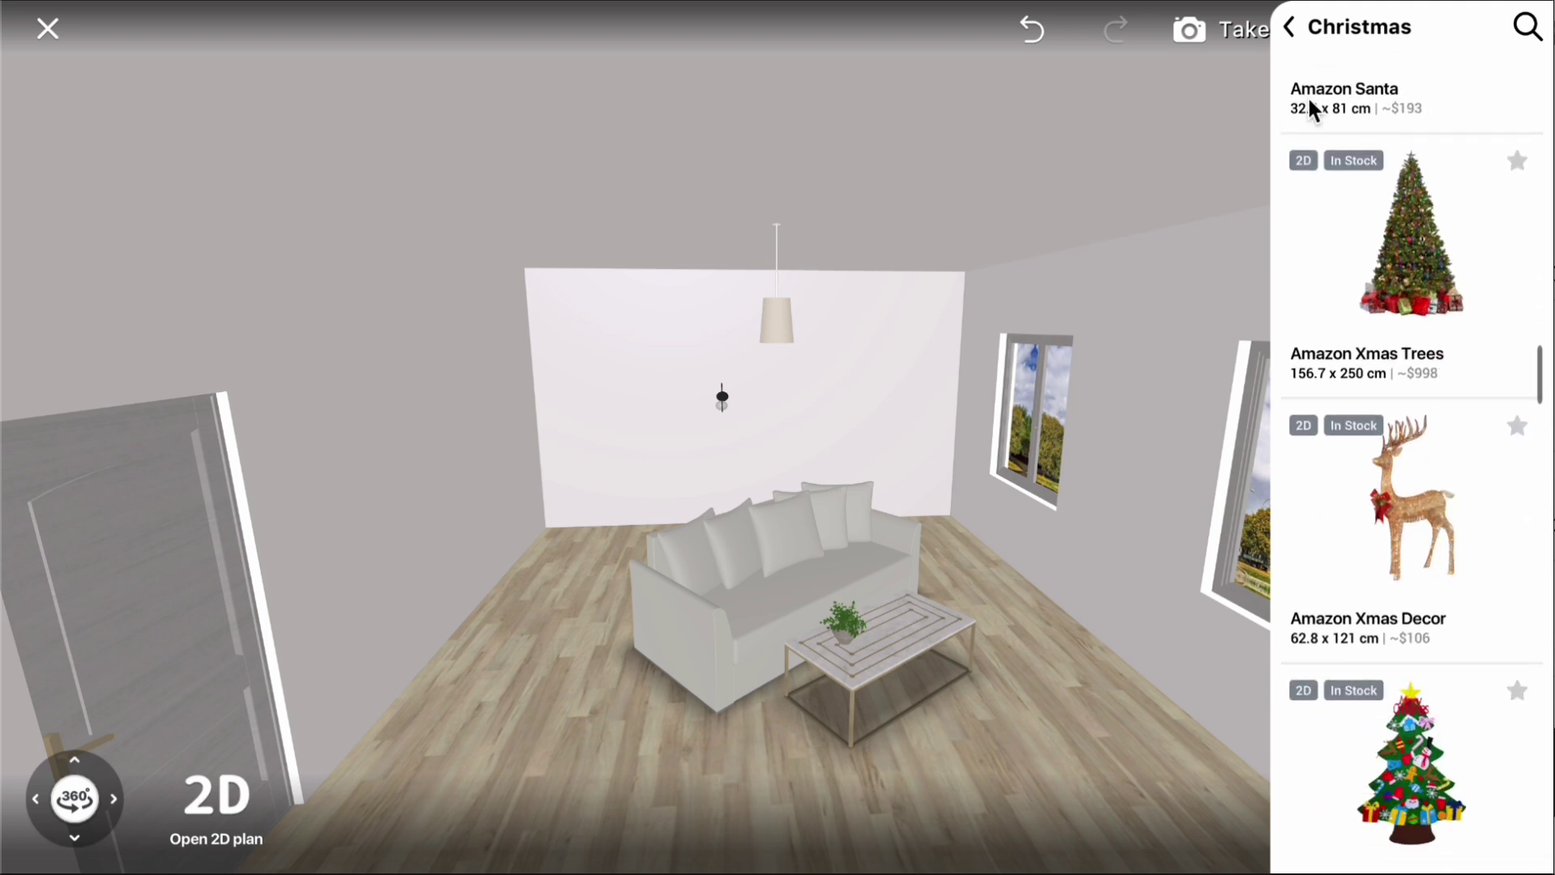
{"action": "left_click", "coordinate": [1294, 29]}
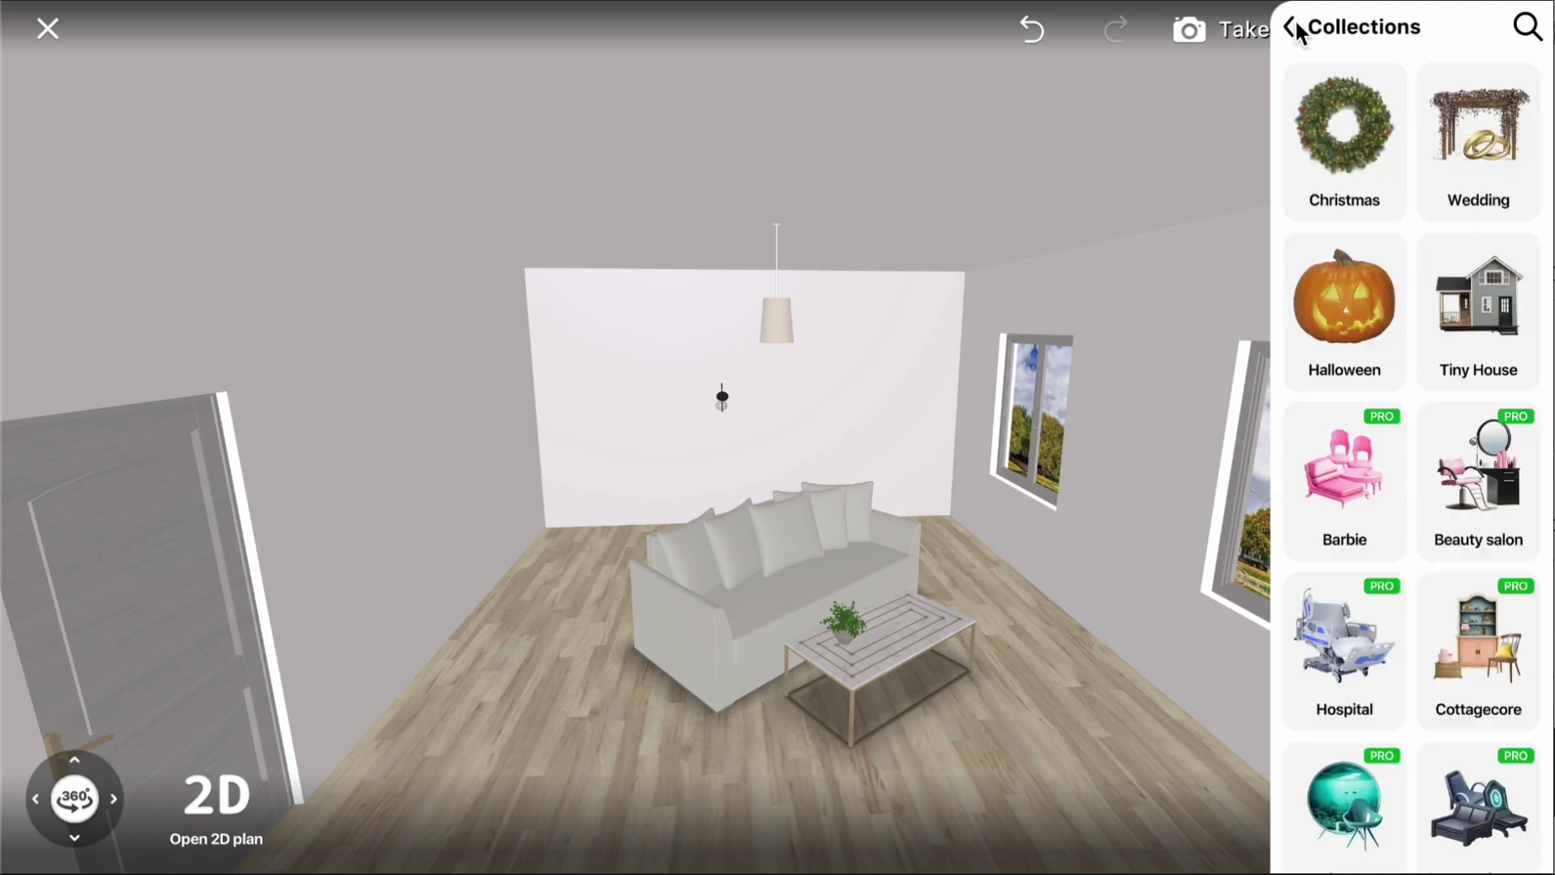
{"action": "left_click", "coordinate": [1483, 329]}
{"action": "scroll", "coordinate": [1435, 606], "scroll_direction": "down", "scroll_amount": 3}
{"action": "scroll", "coordinate": [1435, 605], "scroll_direction": "down", "scroll_amount": 3}
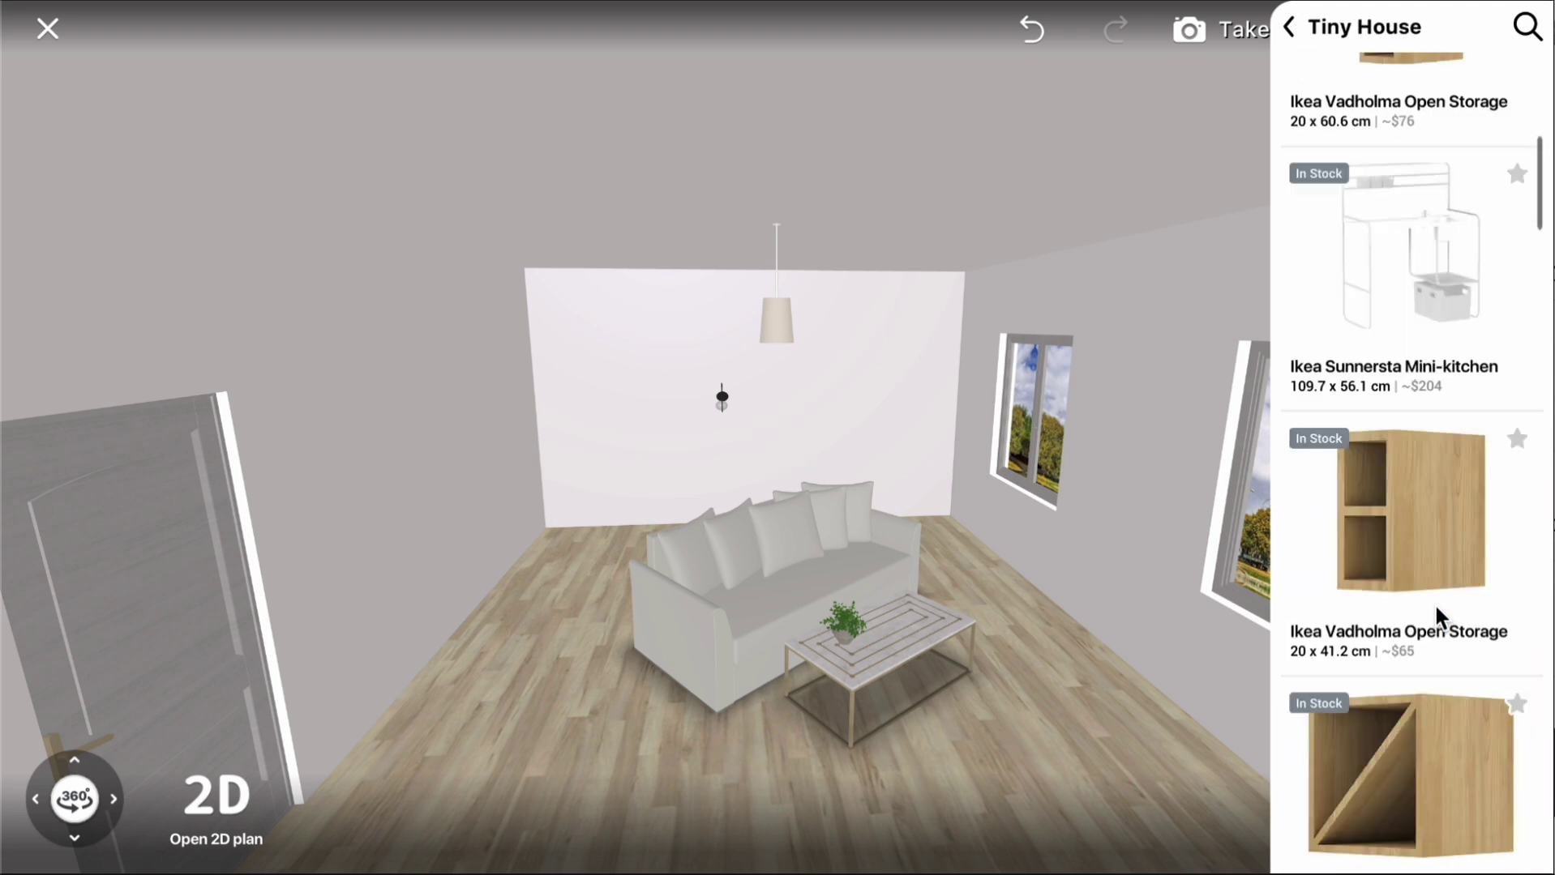
{"action": "scroll", "coordinate": [1435, 605], "scroll_direction": "down", "scroll_amount": 3}
{"action": "scroll", "coordinate": [1434, 605], "scroll_direction": "down", "scroll_amount": 3}
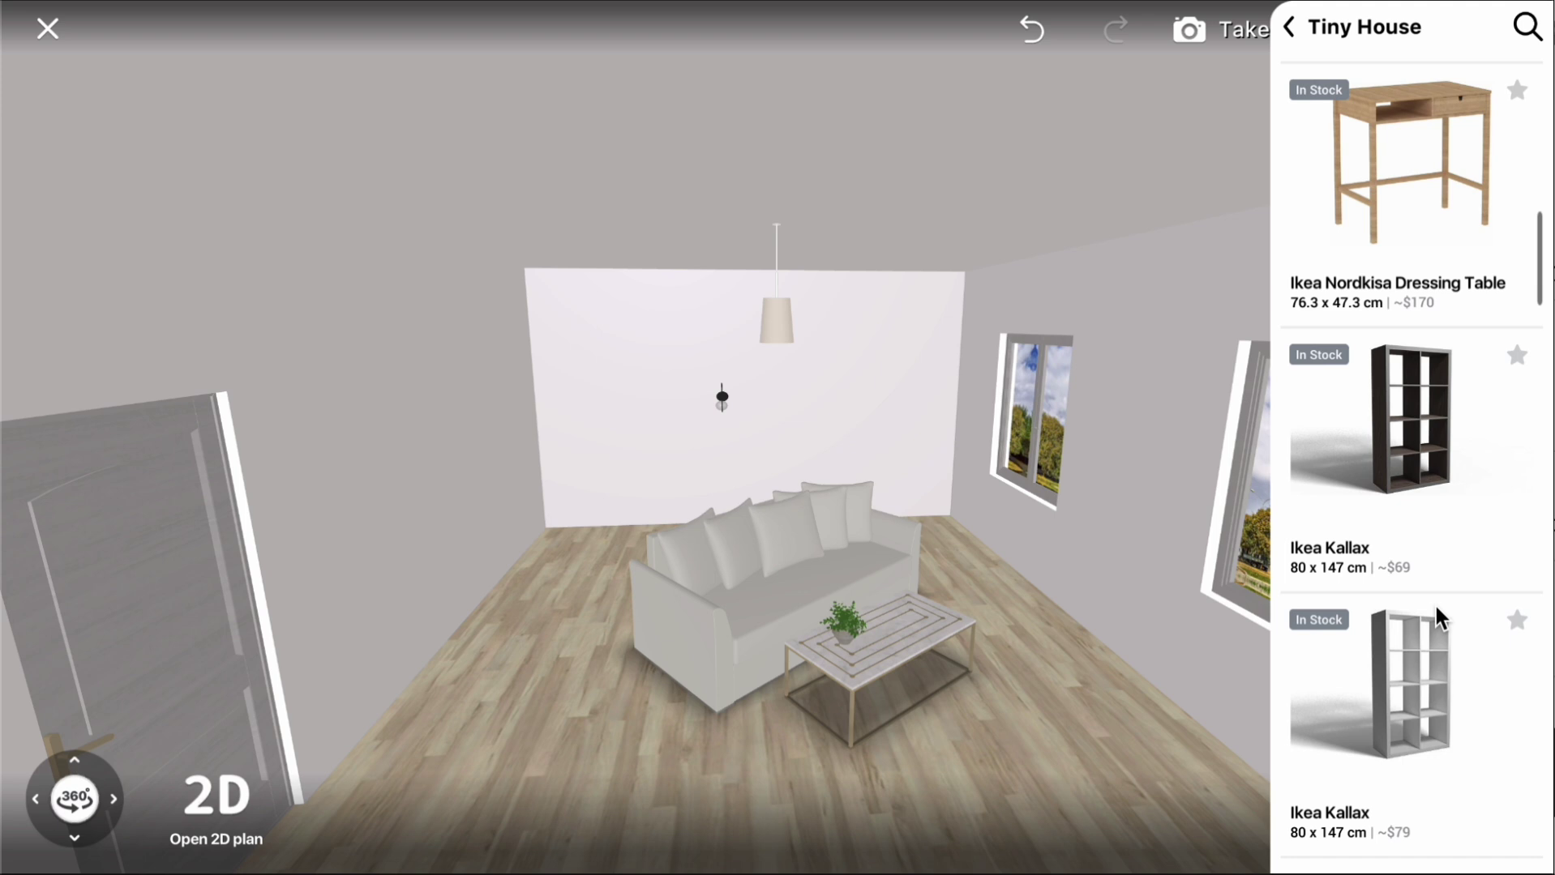
{"action": "left_click", "coordinate": [1294, 36]}
{"action": "scroll", "coordinate": [1466, 744], "scroll_direction": "down", "scroll_amount": 3}
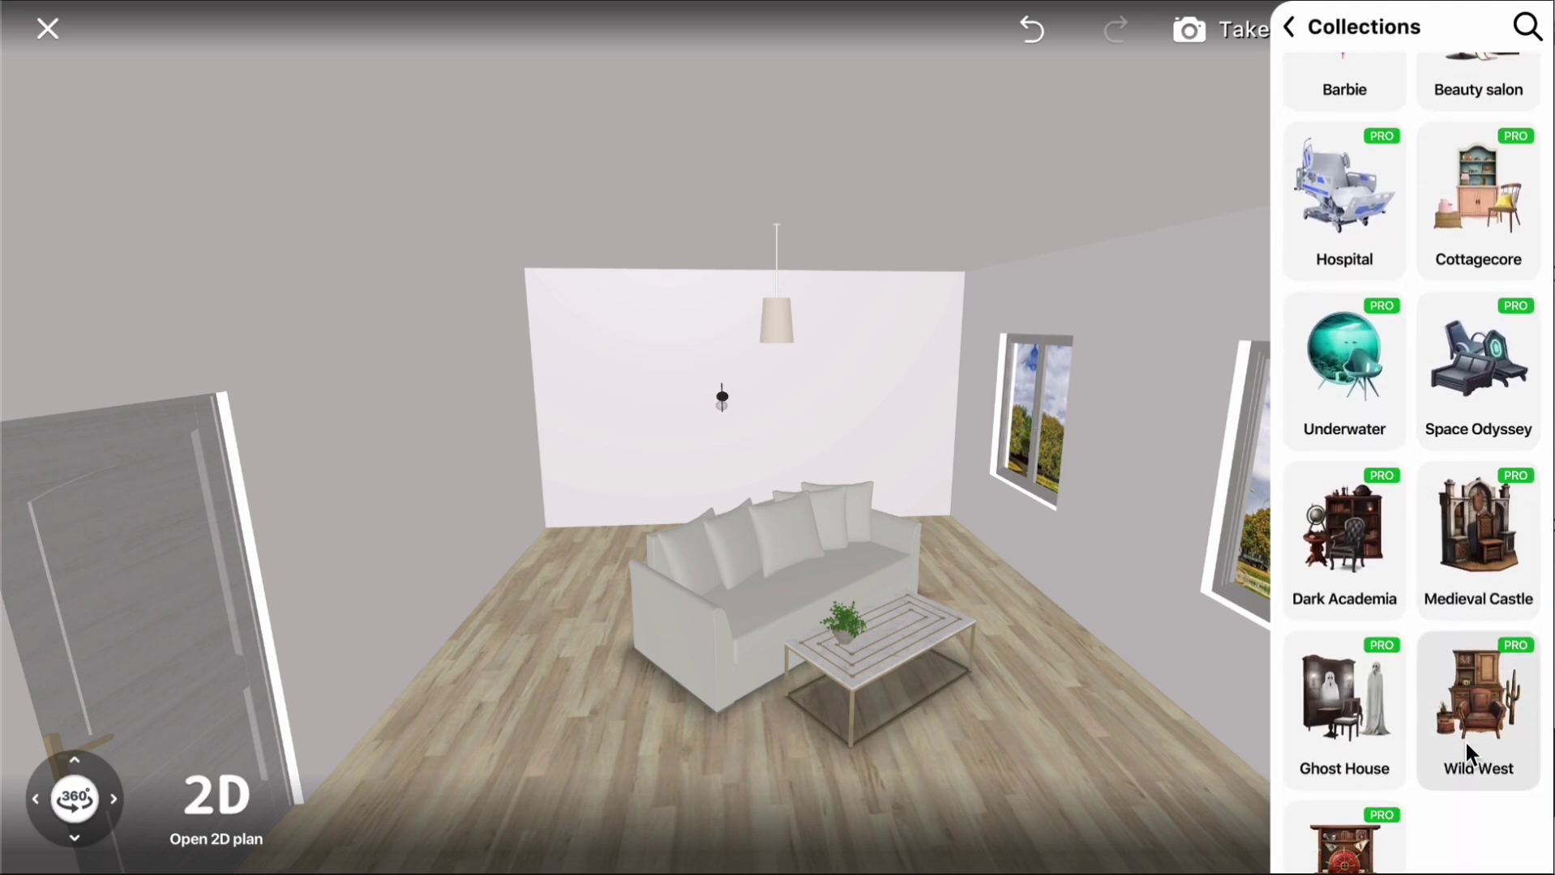
{"action": "scroll", "coordinate": [1464, 741], "scroll_direction": "up", "scroll_amount": 5}
{"action": "left_click", "coordinate": [1288, 29]}
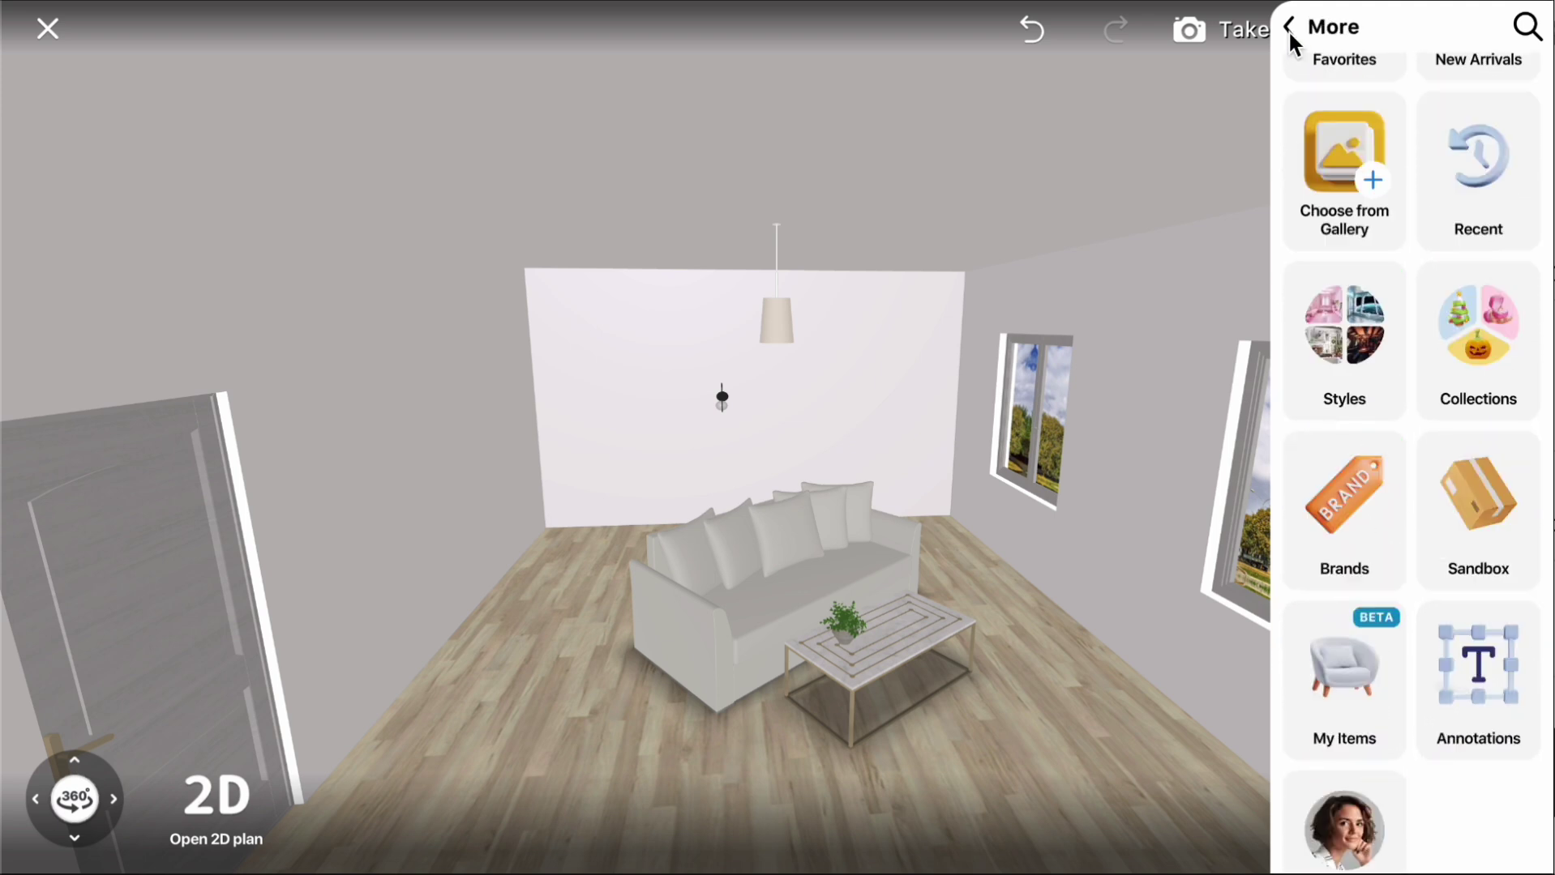
{"action": "left_click", "coordinate": [1390, 499]}
{"action": "scroll", "coordinate": [1392, 510], "scroll_direction": "down", "scroll_amount": 2}
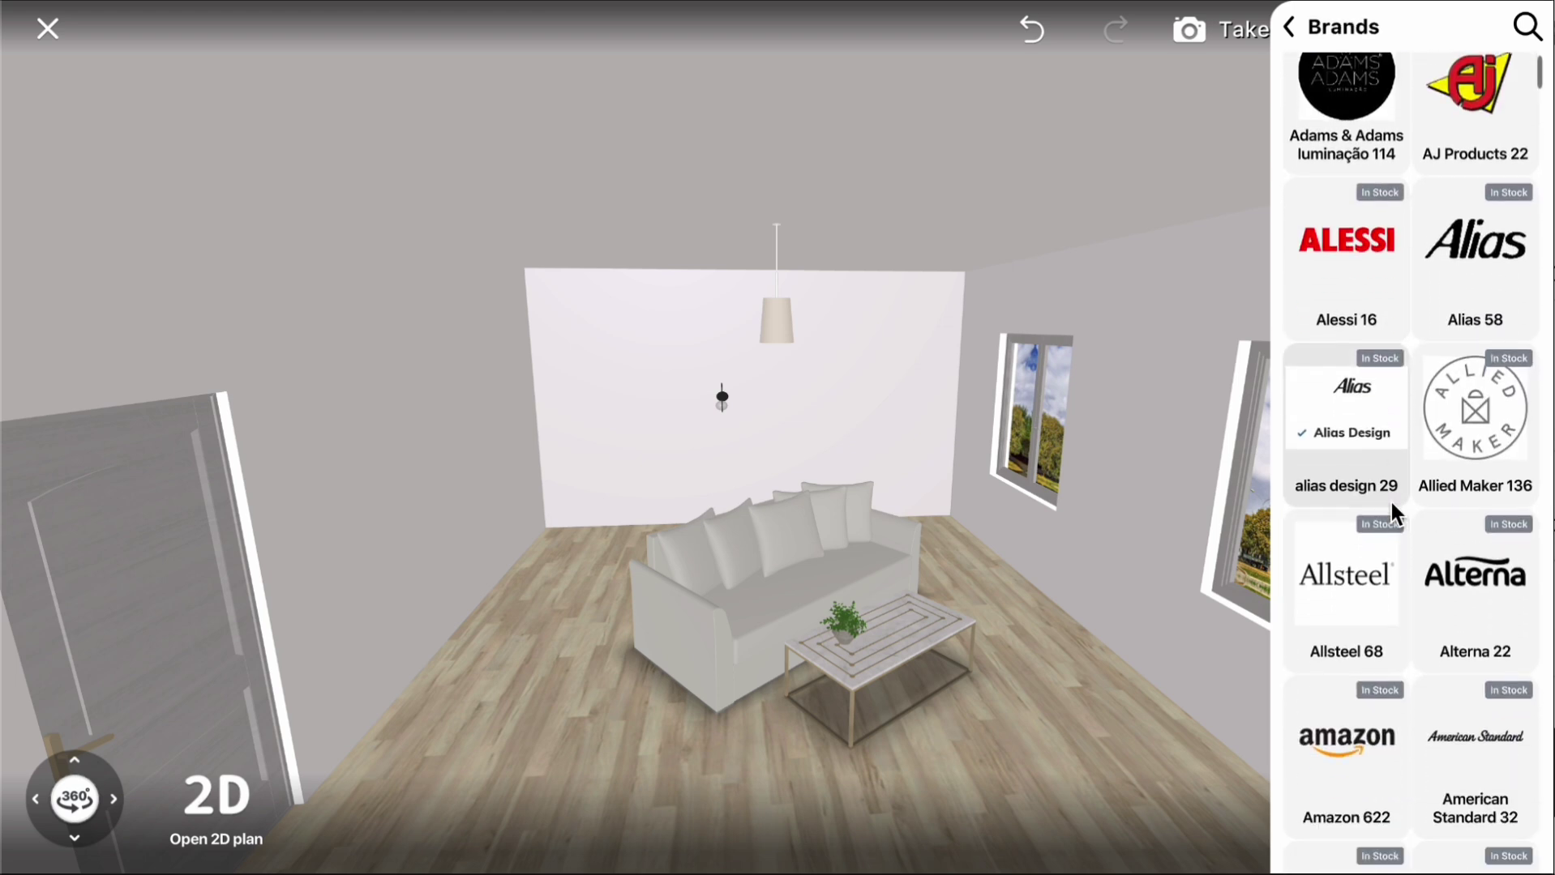
{"action": "scroll", "coordinate": [1392, 511], "scroll_direction": "down", "scroll_amount": 2}
{"action": "scroll", "coordinate": [1391, 510], "scroll_direction": "down", "scroll_amount": 2}
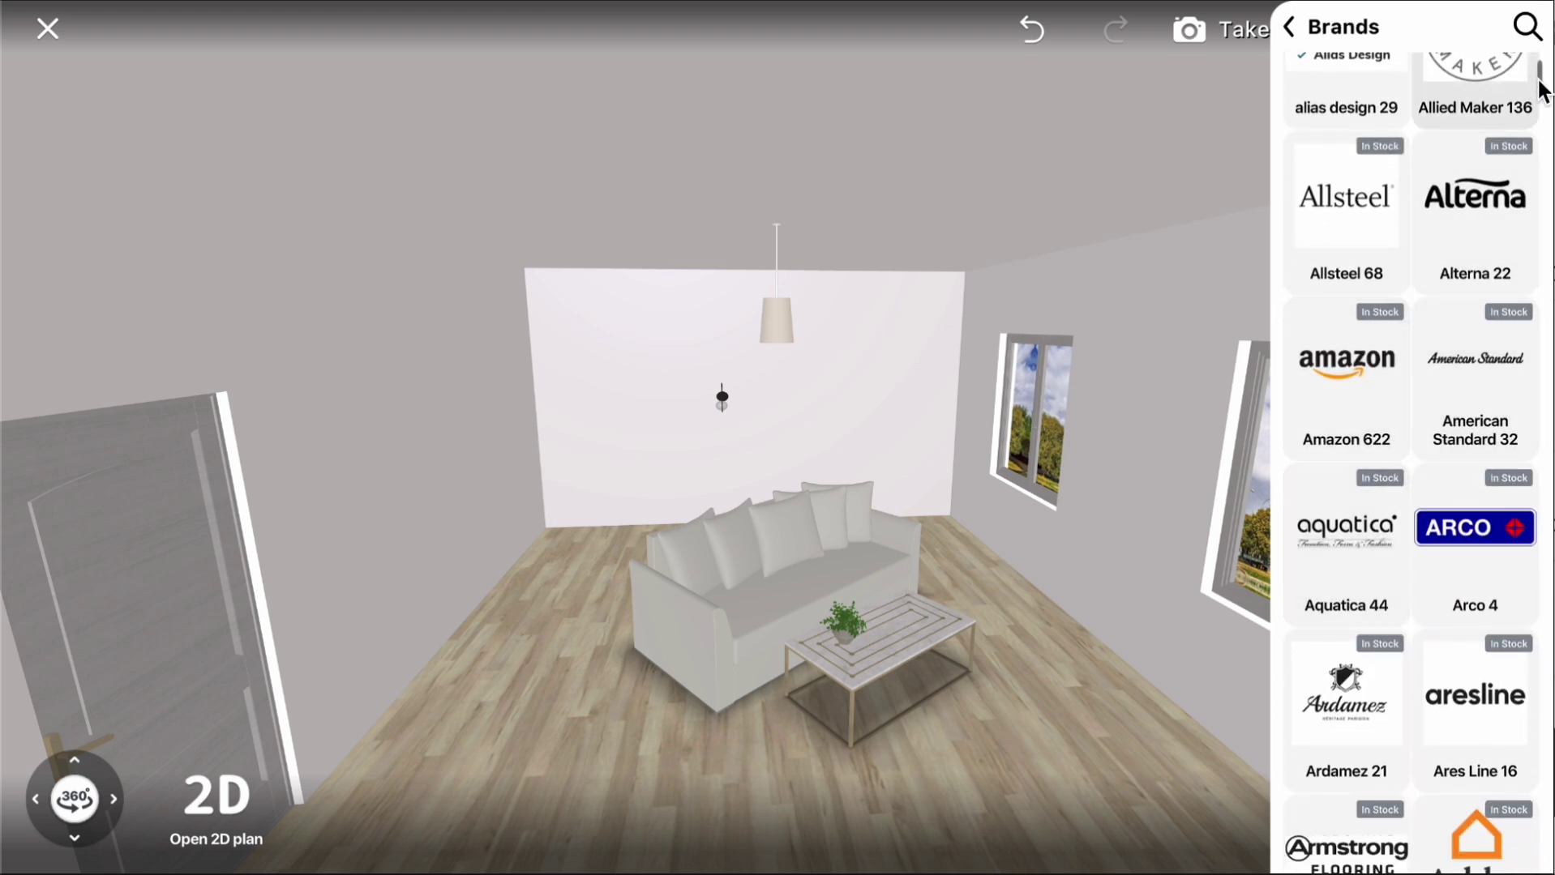
{"action": "mouse_move", "coordinate": [1540, 85]}
{"action": "left_mouse_down"}
{"action": "mouse_move", "coordinate": [1516, 345]}
{"action": "mouse_move", "coordinate": [1531, 344]}
{"action": "mouse_move", "coordinate": [1533, 70]}
{"action": "left_mouse_up"}
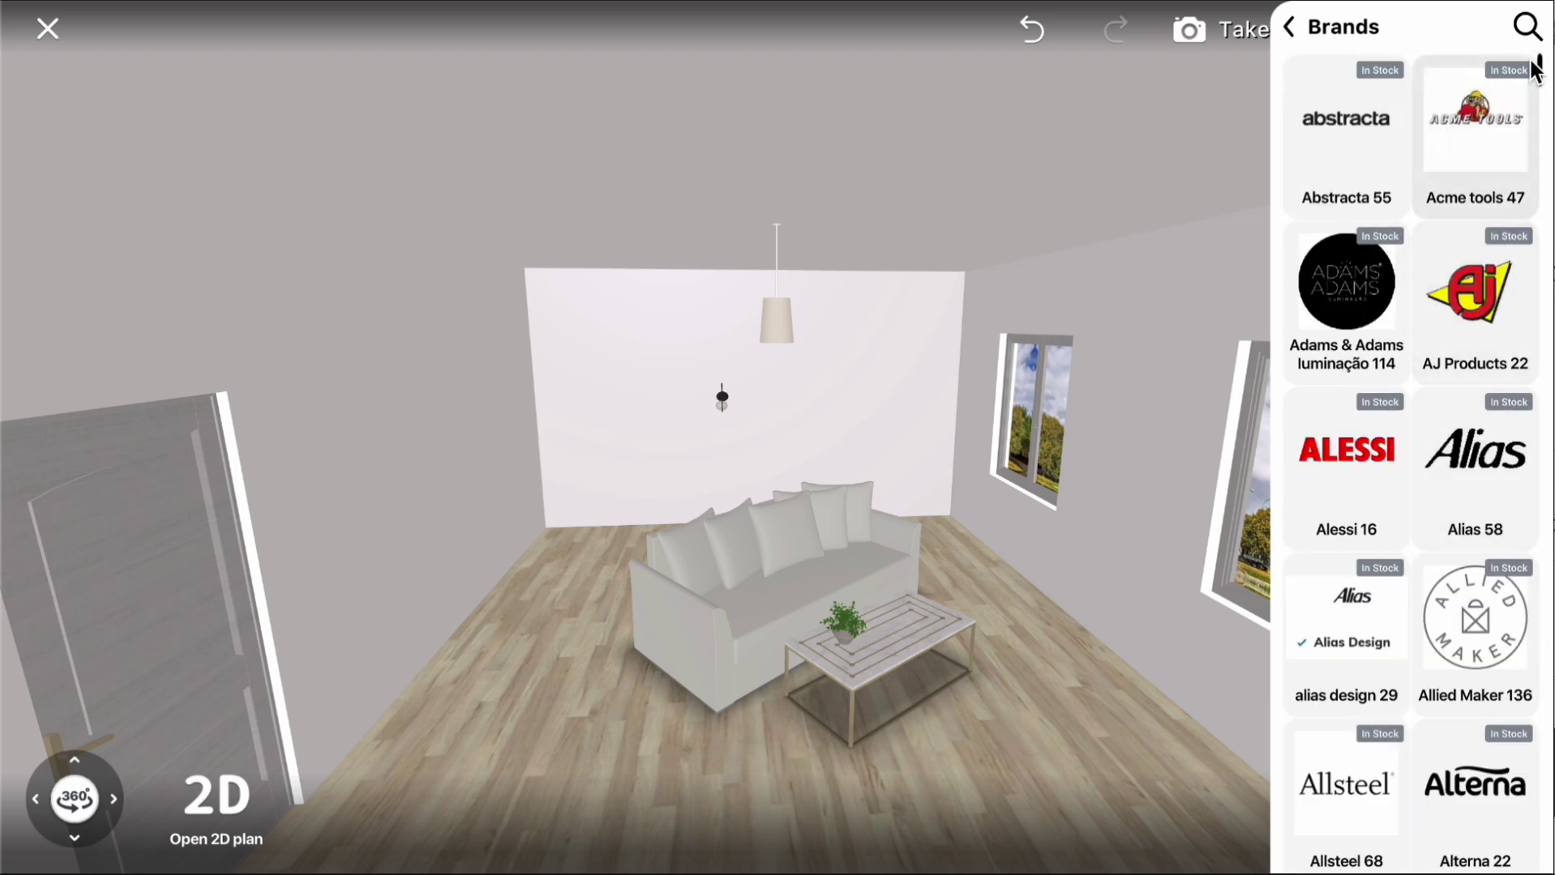
{"action": "left_click", "coordinate": [1372, 165]}
{"action": "scroll", "coordinate": [1454, 170], "scroll_direction": "right", "scroll_amount": 2}
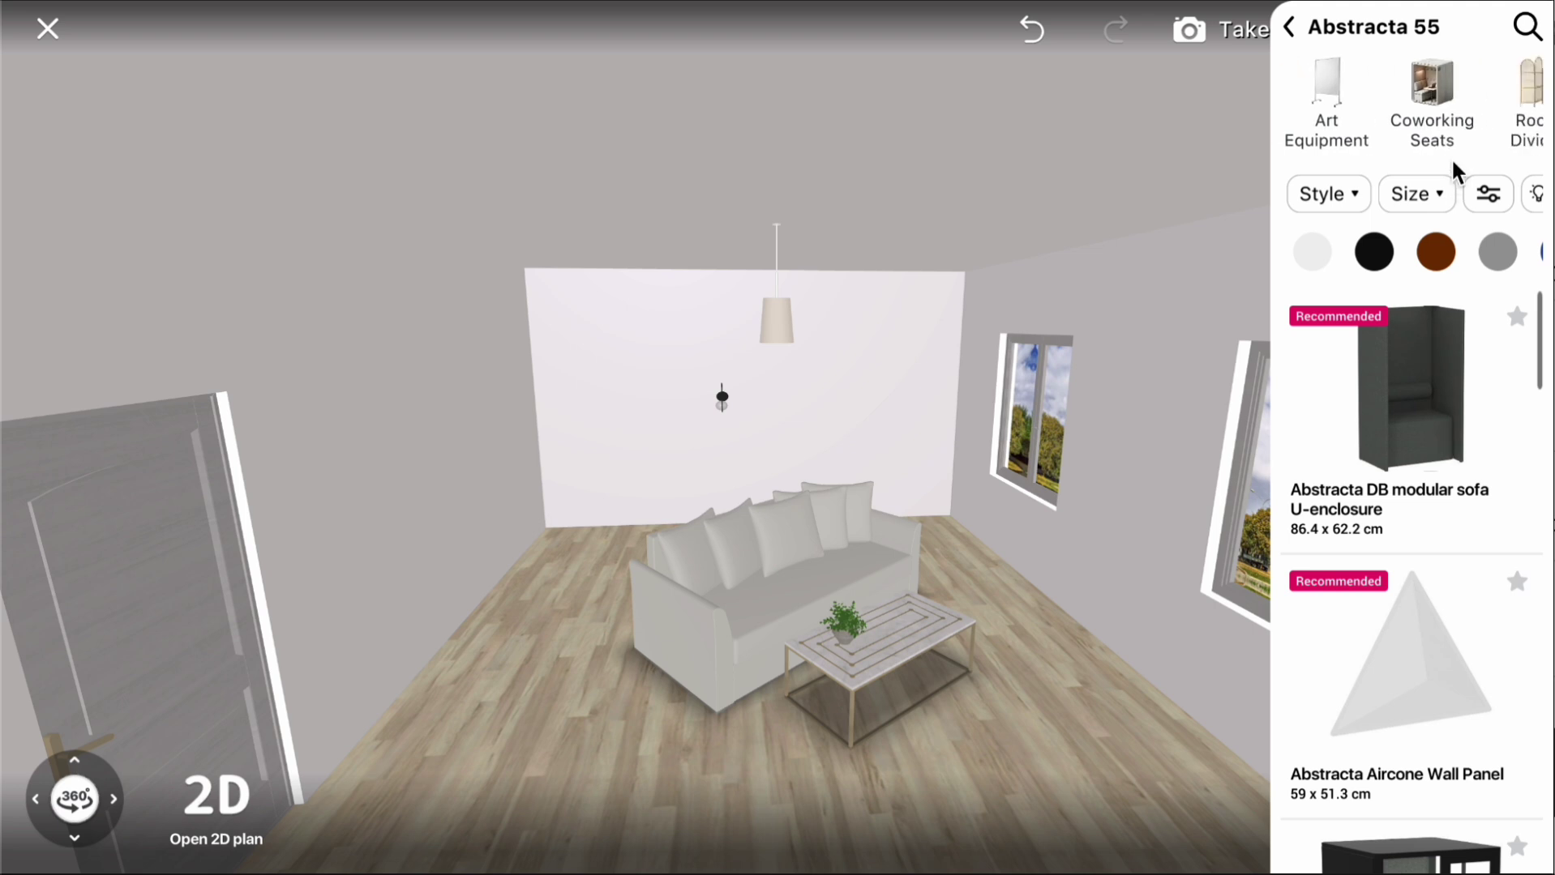
{"action": "scroll", "coordinate": [1454, 171], "scroll_direction": "right", "scroll_amount": 1}
{"action": "scroll", "coordinate": [1454, 170], "scroll_direction": "right", "scroll_amount": 1}
{"action": "scroll", "coordinate": [1454, 170], "scroll_direction": "right", "scroll_amount": 1}
{"action": "scroll", "coordinate": [1476, 486], "scroll_direction": "down", "scroll_amount": 3}
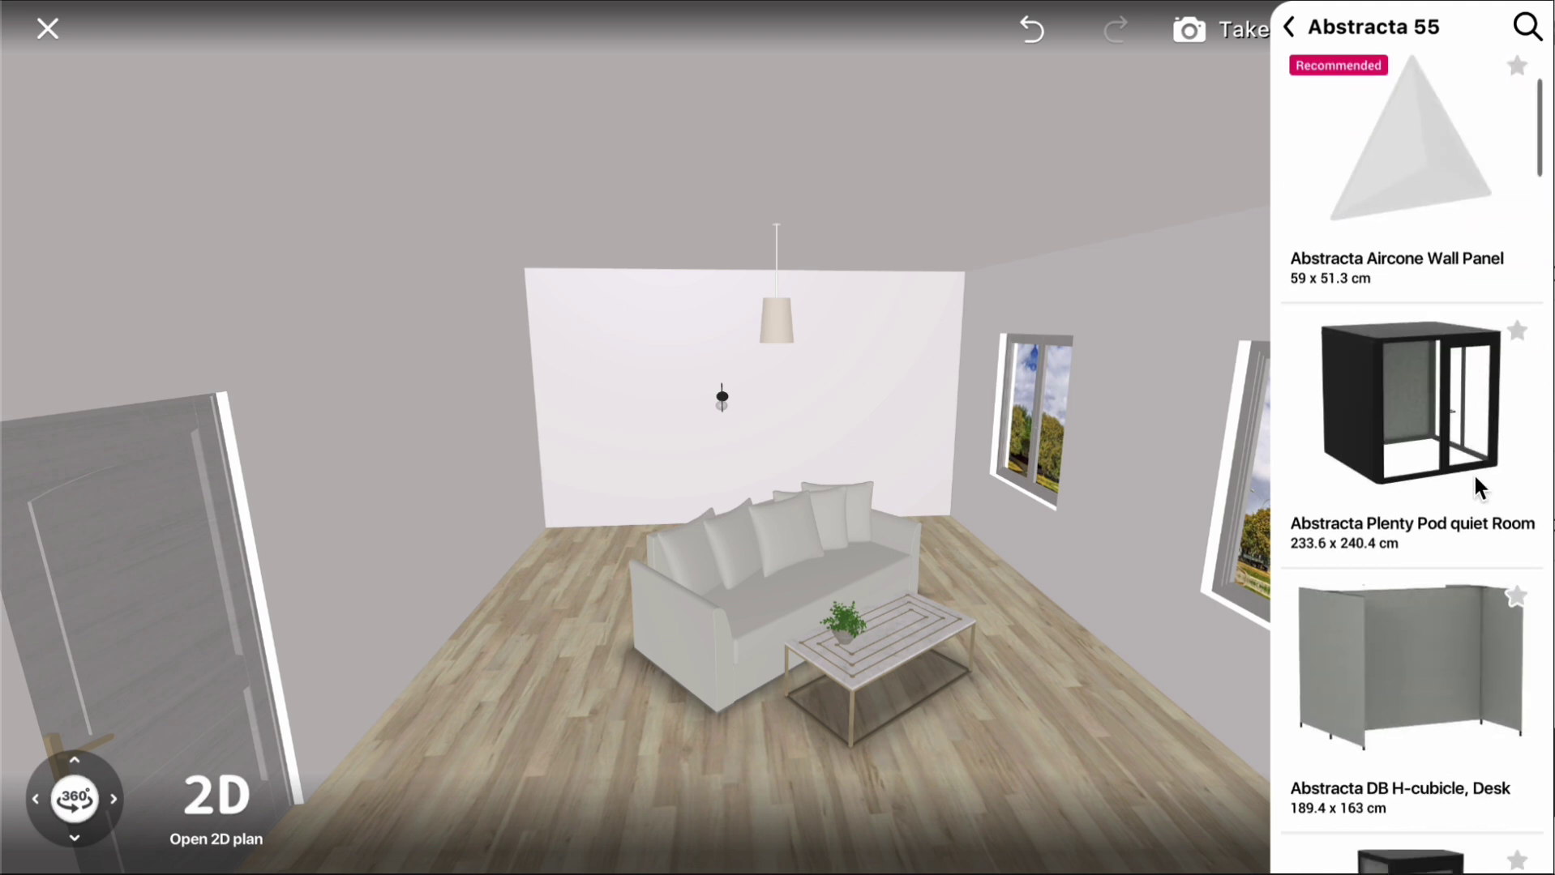
{"action": "scroll", "coordinate": [1476, 487], "scroll_direction": "down", "scroll_amount": 3}
{"action": "scroll", "coordinate": [1476, 486], "scroll_direction": "down", "scroll_amount": 3}
{"action": "scroll", "coordinate": [1476, 487], "scroll_direction": "down", "scroll_amount": 3}
{"action": "scroll", "coordinate": [1473, 473], "scroll_direction": "down", "scroll_amount": 3}
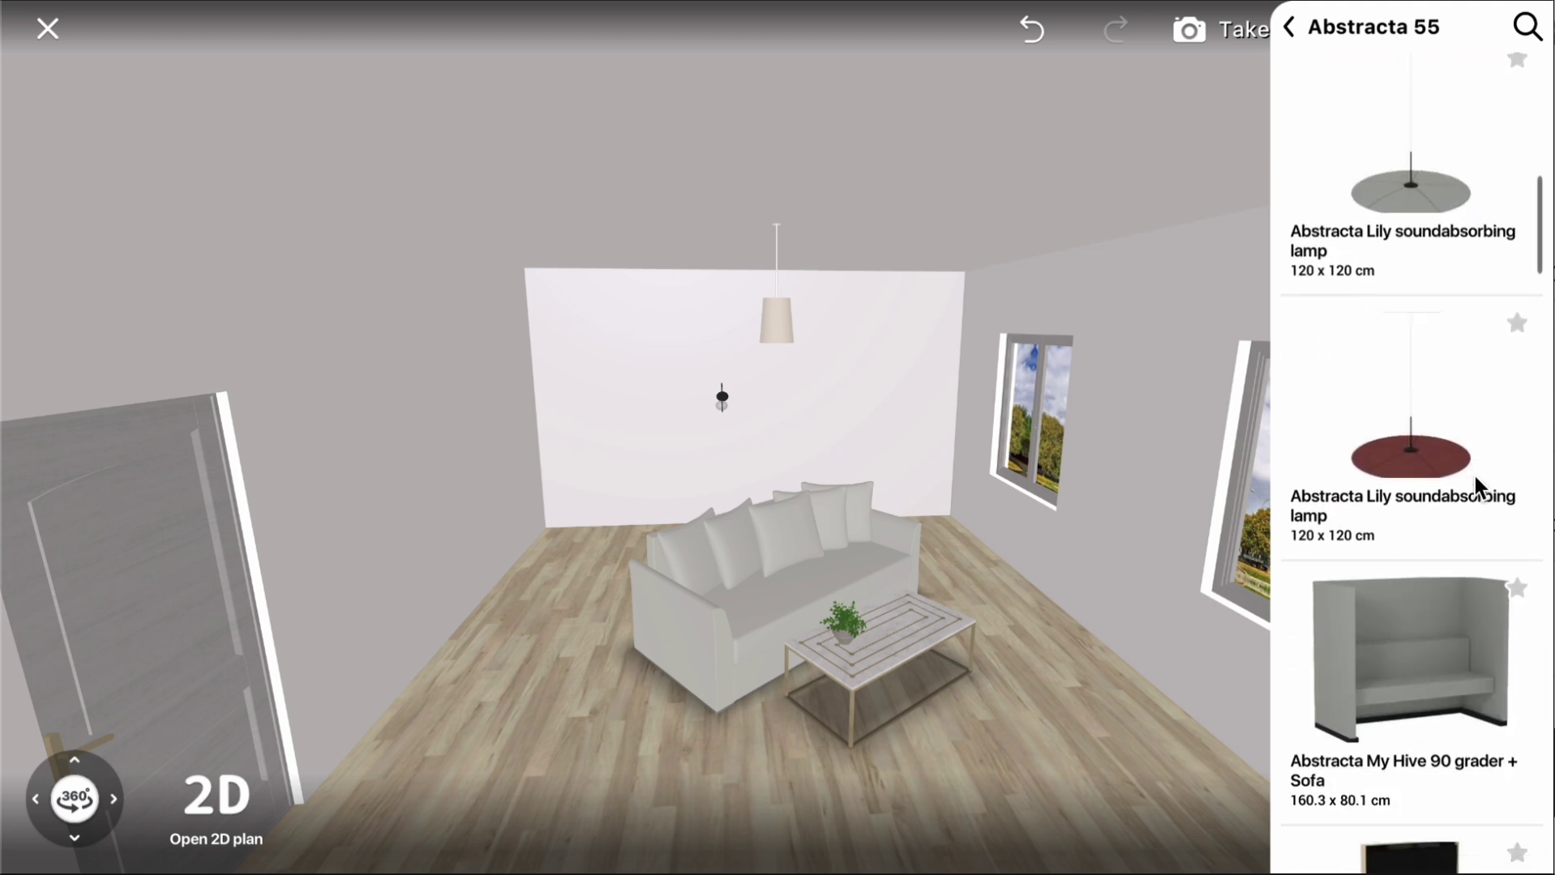
{"action": "left_click", "coordinate": [1288, 26]}
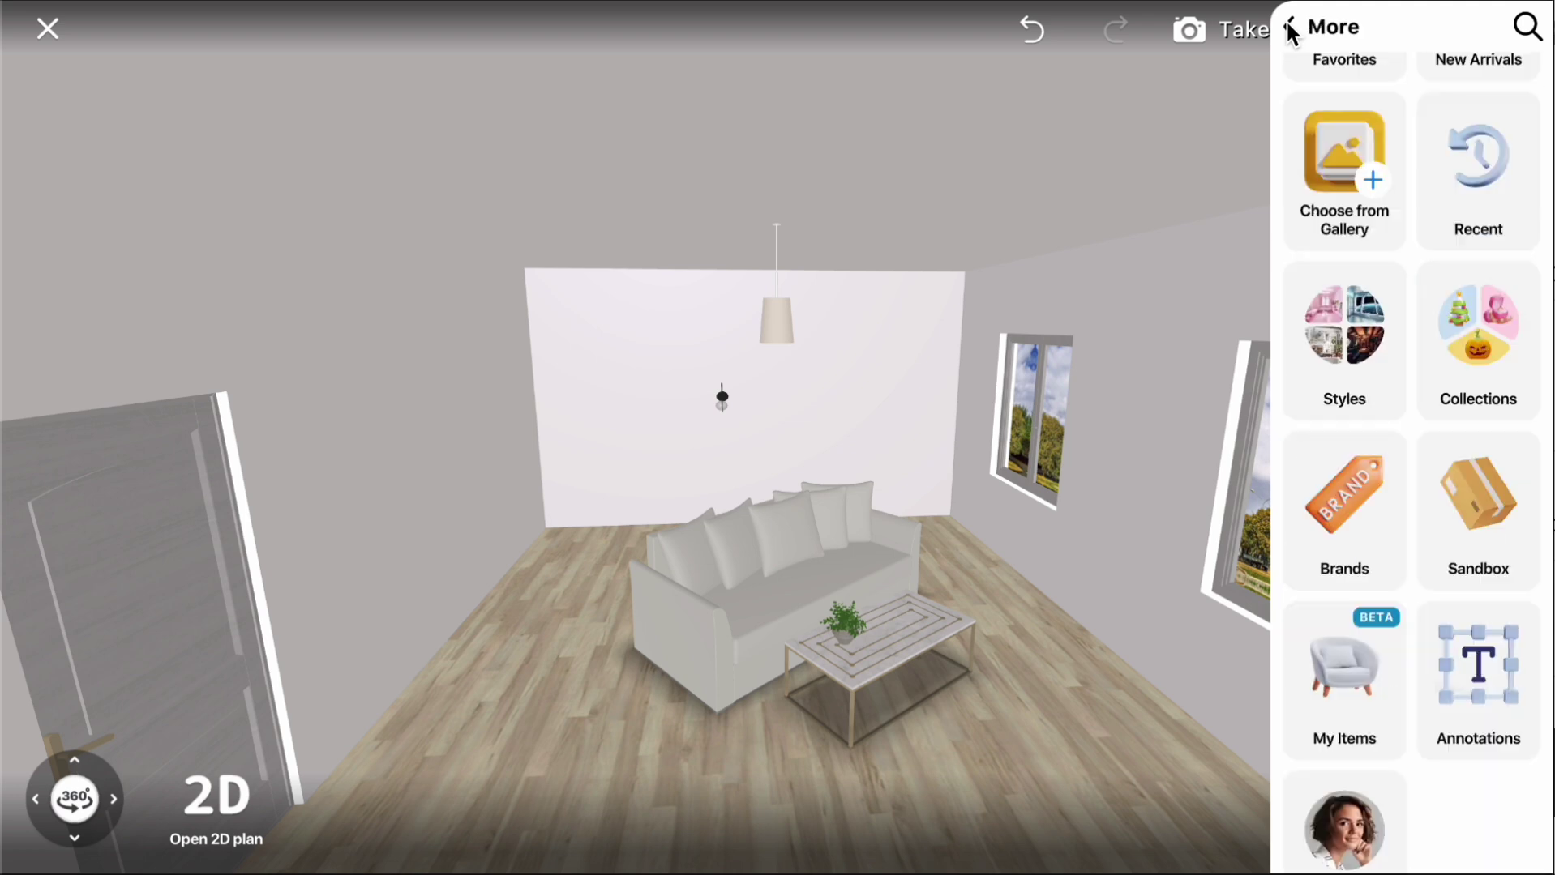
{"action": "scroll", "coordinate": [1466, 359], "scroll_direction": "down", "scroll_amount": 1}
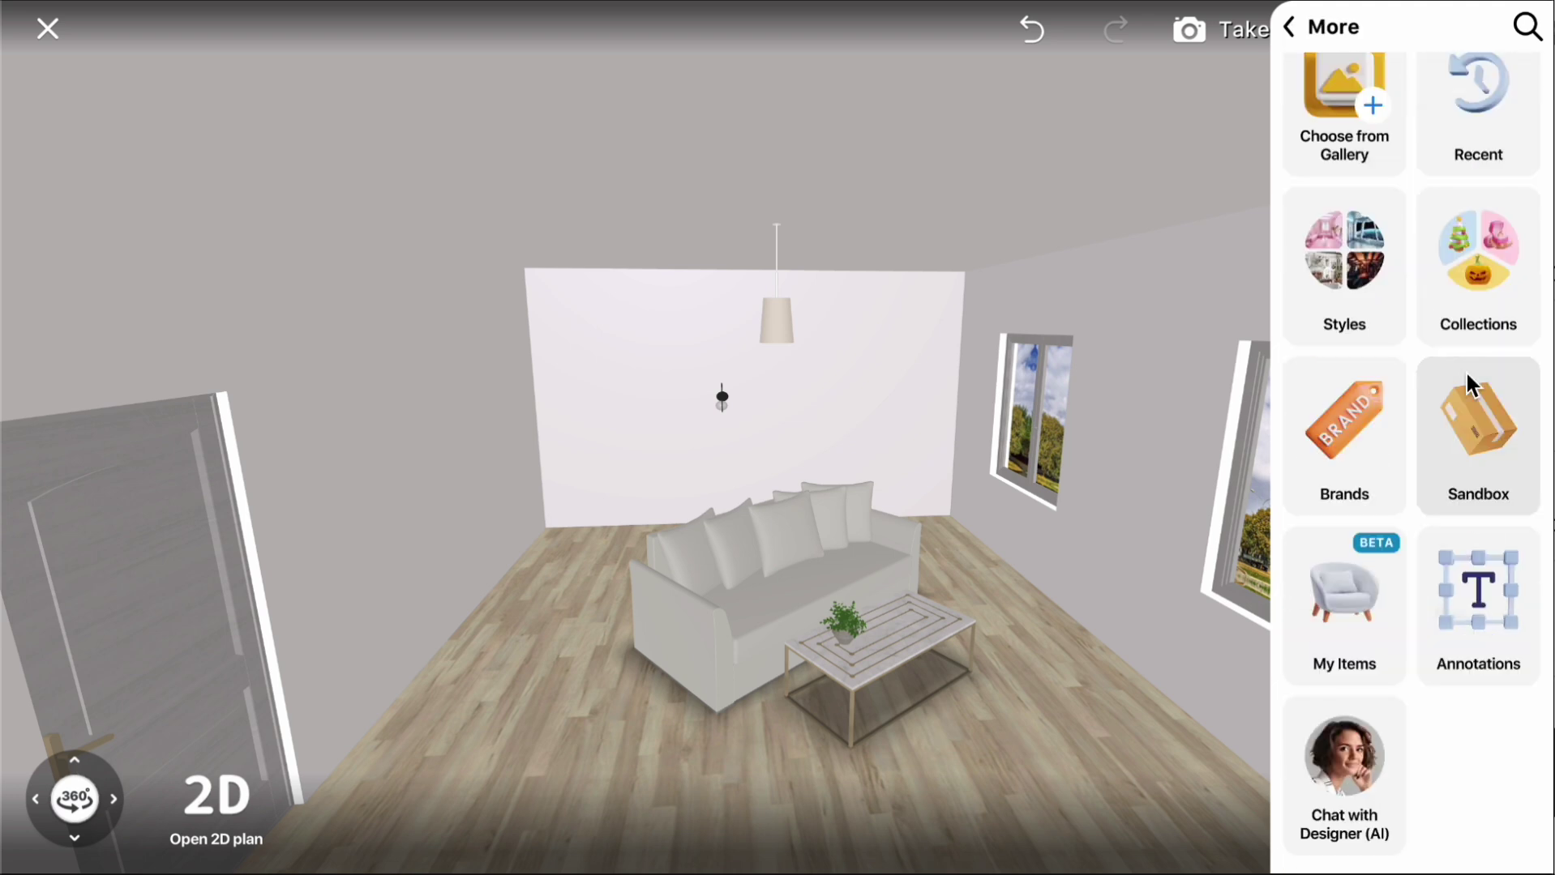